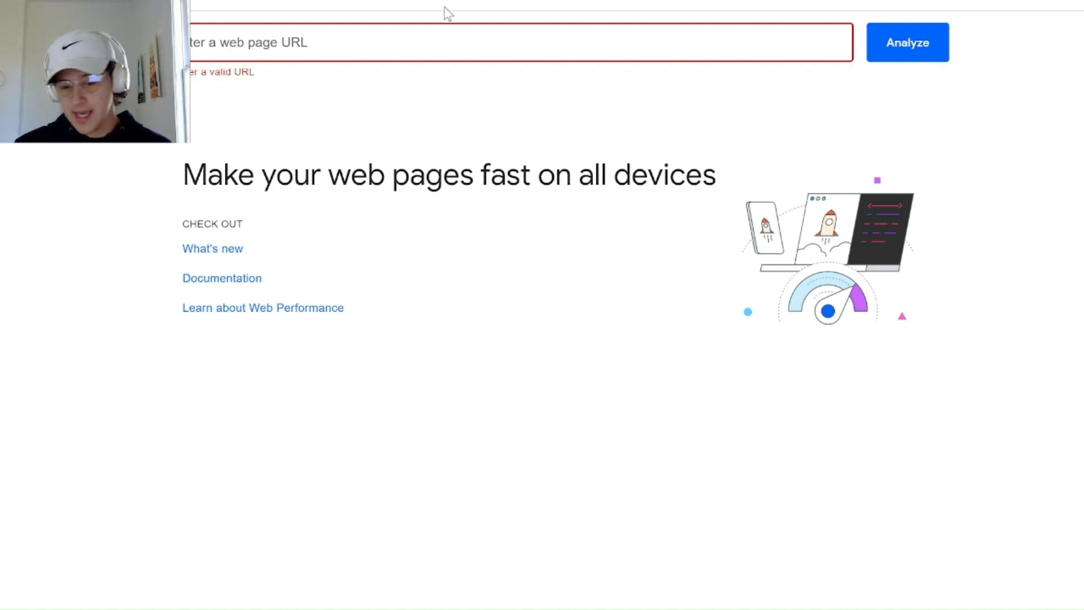
Analyze turnkeylead.com with PageSpeed Insights and examine the mobile performance, accessibility, best practices and SEO scores.
type("monkeylead.co")
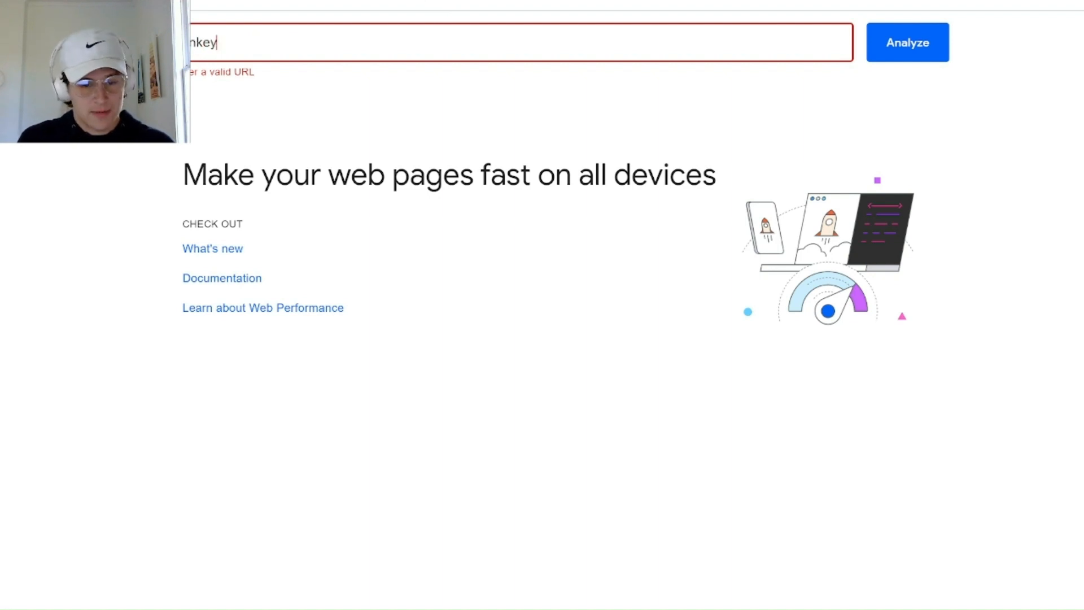
type("m")
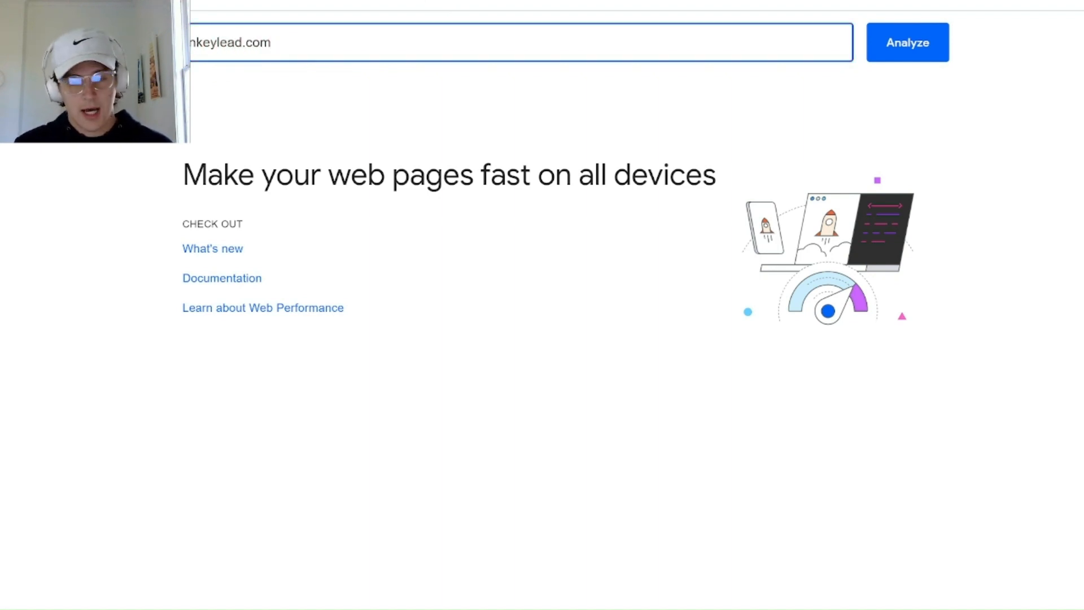
key("Return")
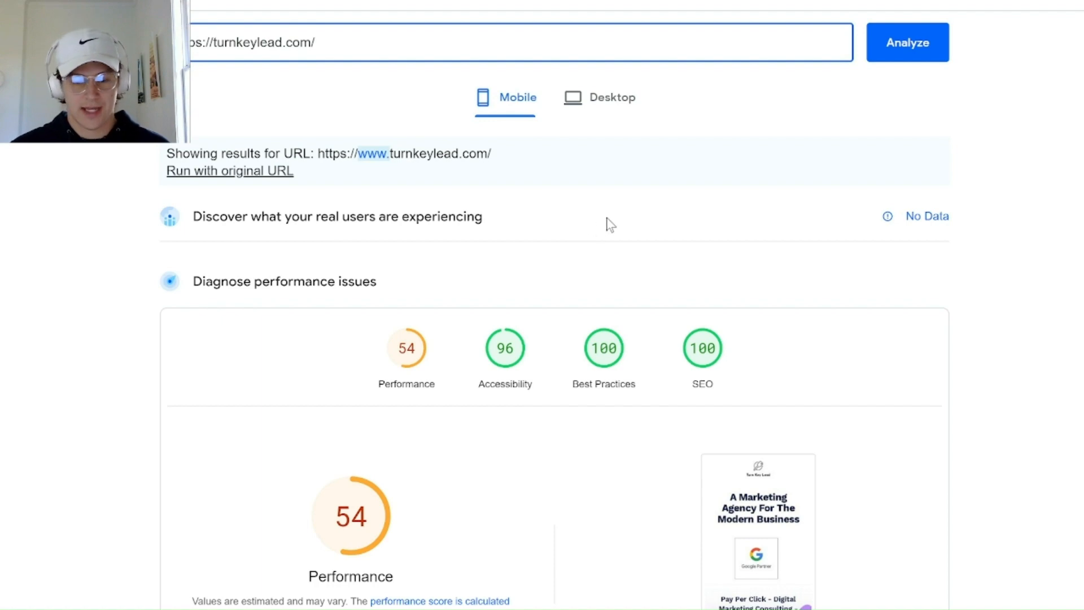
scroll(535, 284, "down", 1)
scroll(534, 285, "up", 1)
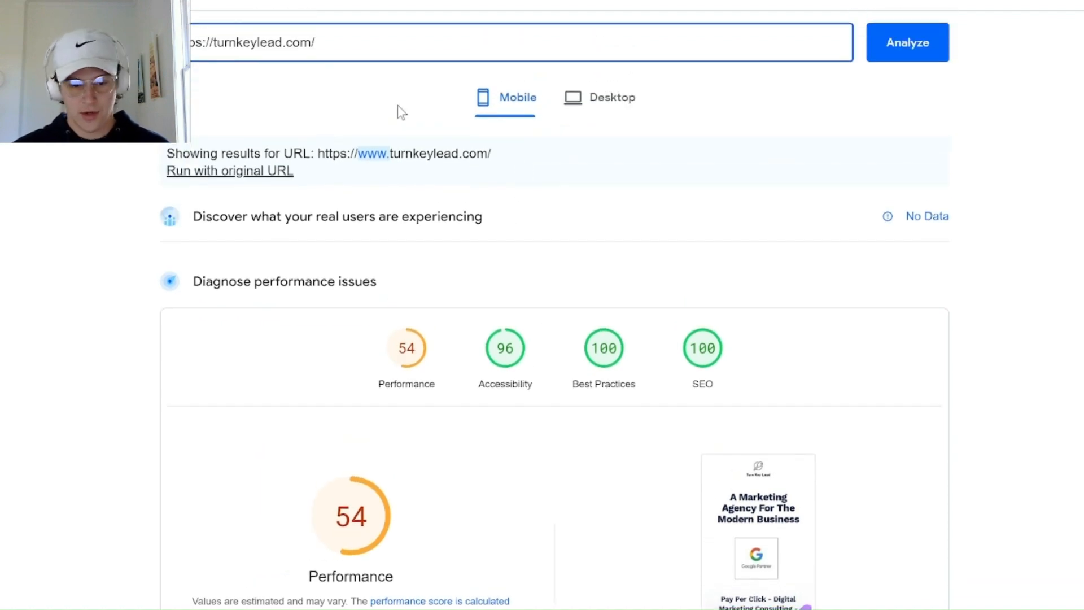
scroll(491, 225, "down", 2)
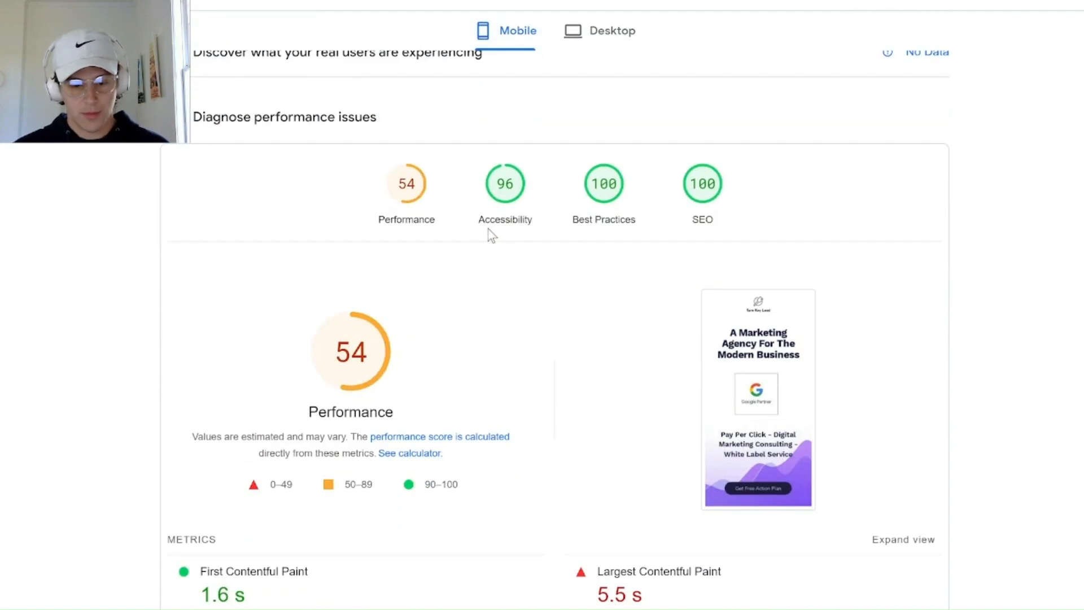
scroll(368, 193, "up", 1)
scroll(367, 203, "down", 1)
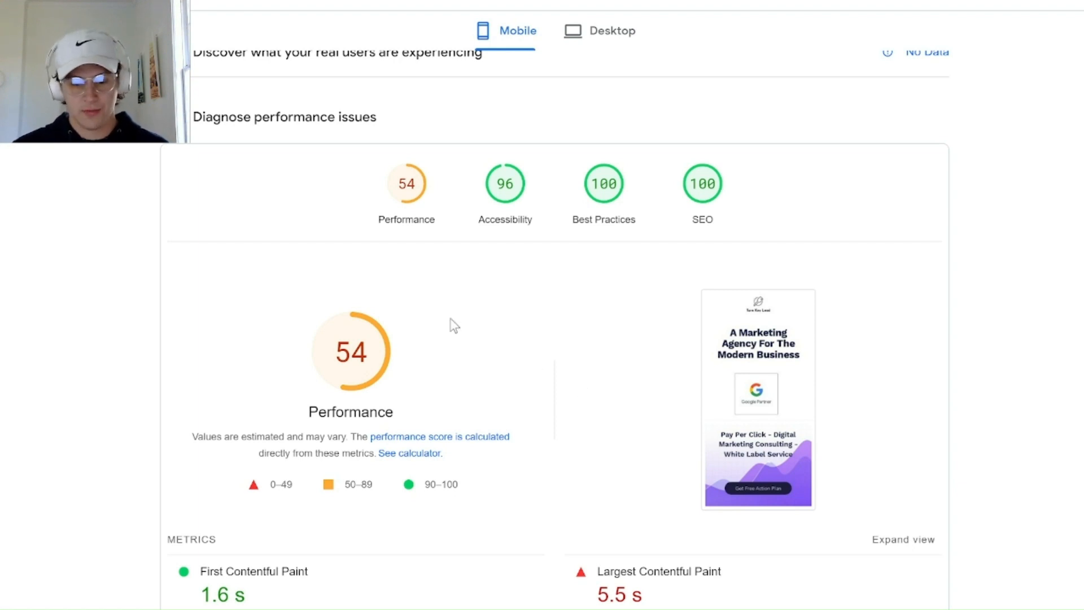
Show the desktop results of the page speed analysis and choose to wait for the unresponsive page.
left_click(599, 32)
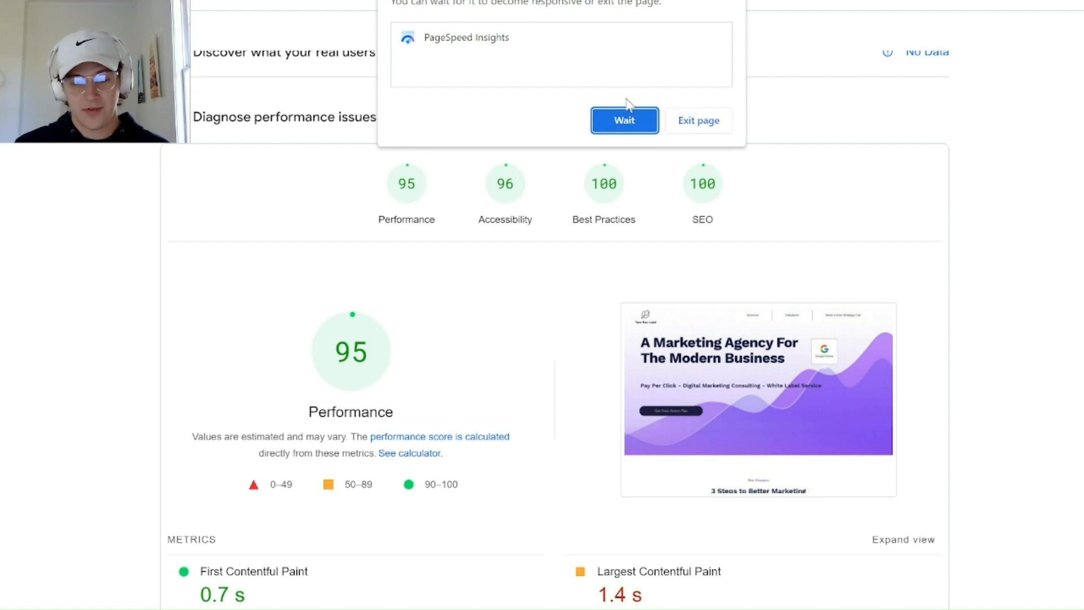
left_click(644, 126)
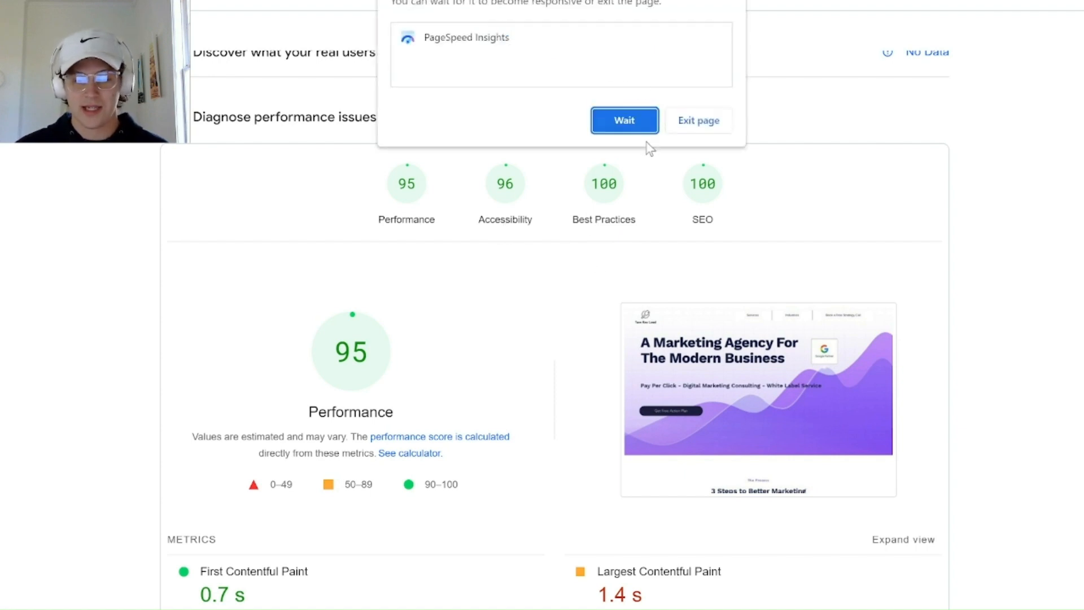
left_click(635, 133)
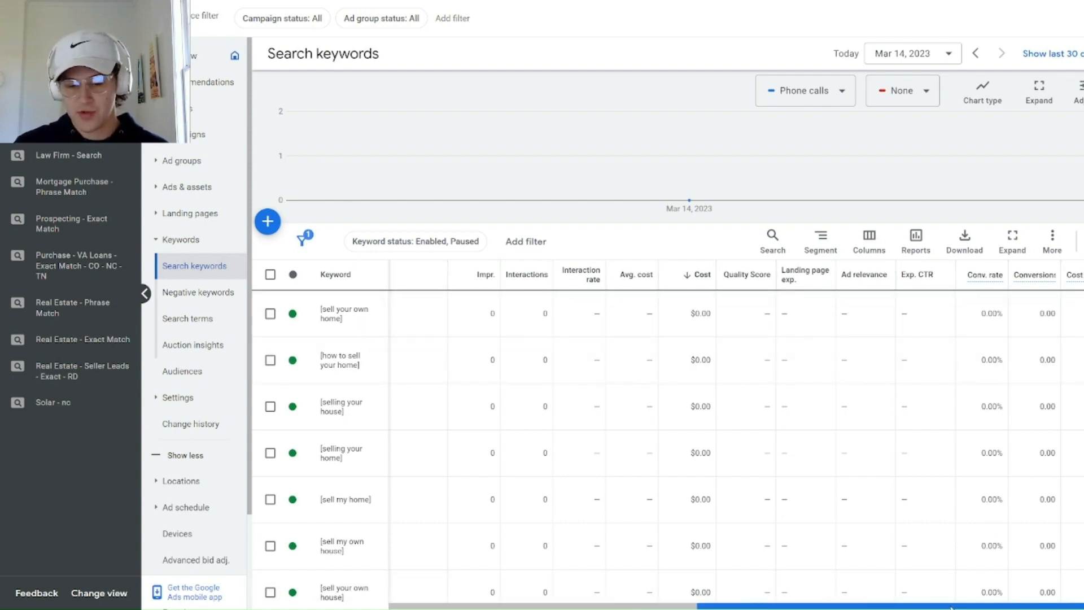
In the Google Ads search keywords table, open the final URL of the keyword [sell your own home] for editing.
scroll(786, 577, "left", 10)
scroll(643, 577, "left", 3)
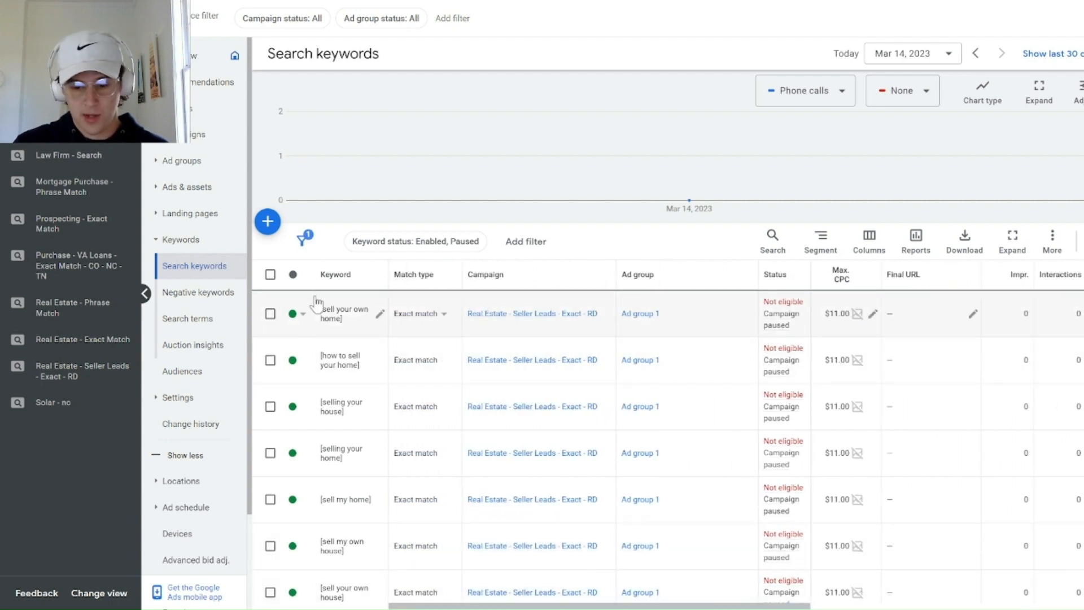
left_click(973, 314)
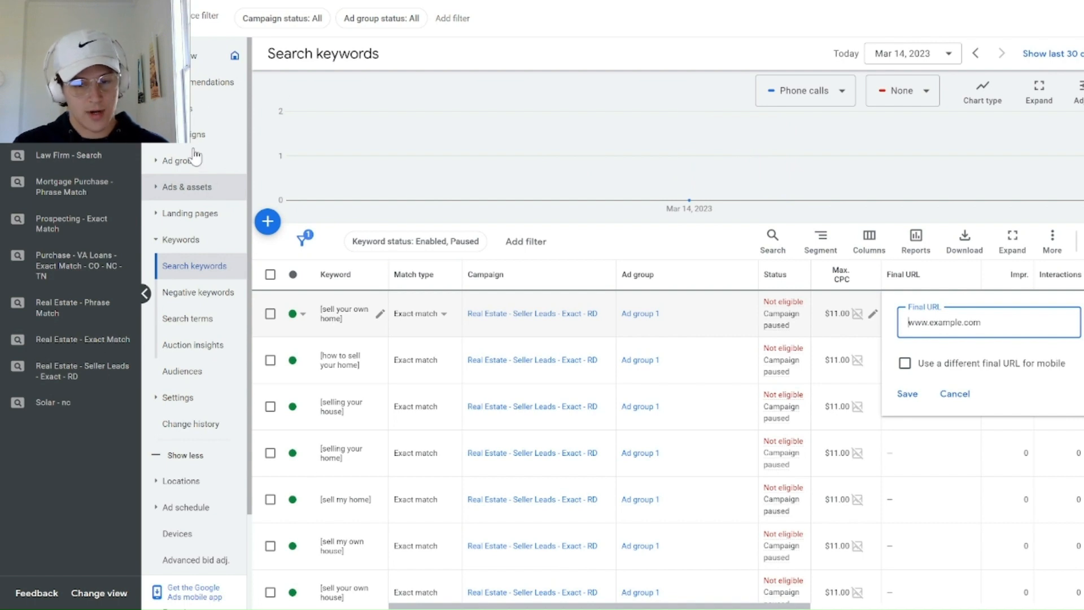
Go to the ads list and open the first "Find A Local Mortgage Broker" ad in the Mortgage Lender ad group for editing.
left_click(197, 192)
left_click(197, 190)
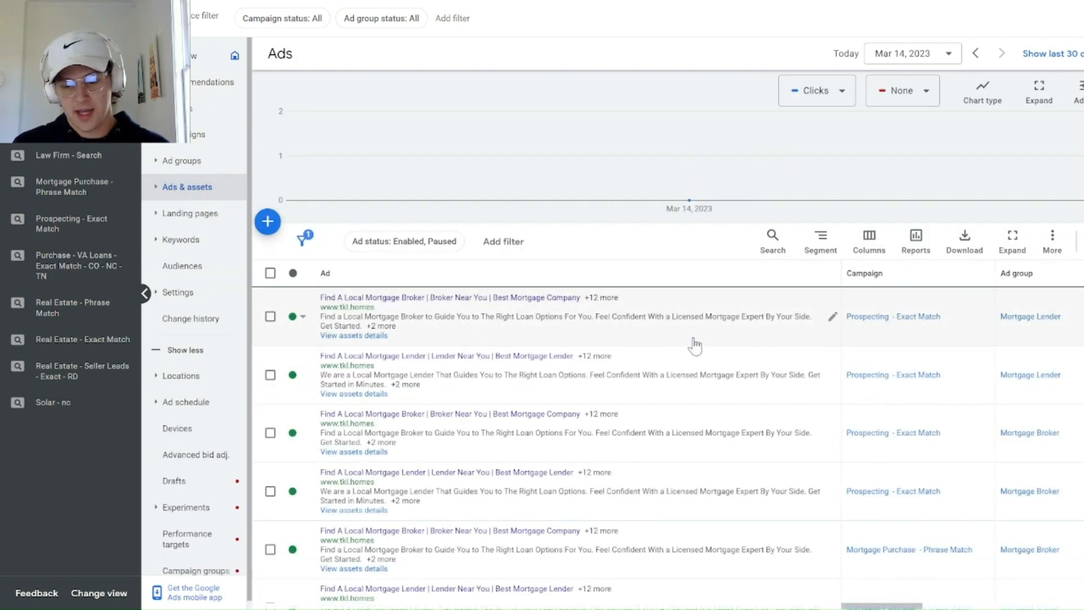
left_click(832, 321)
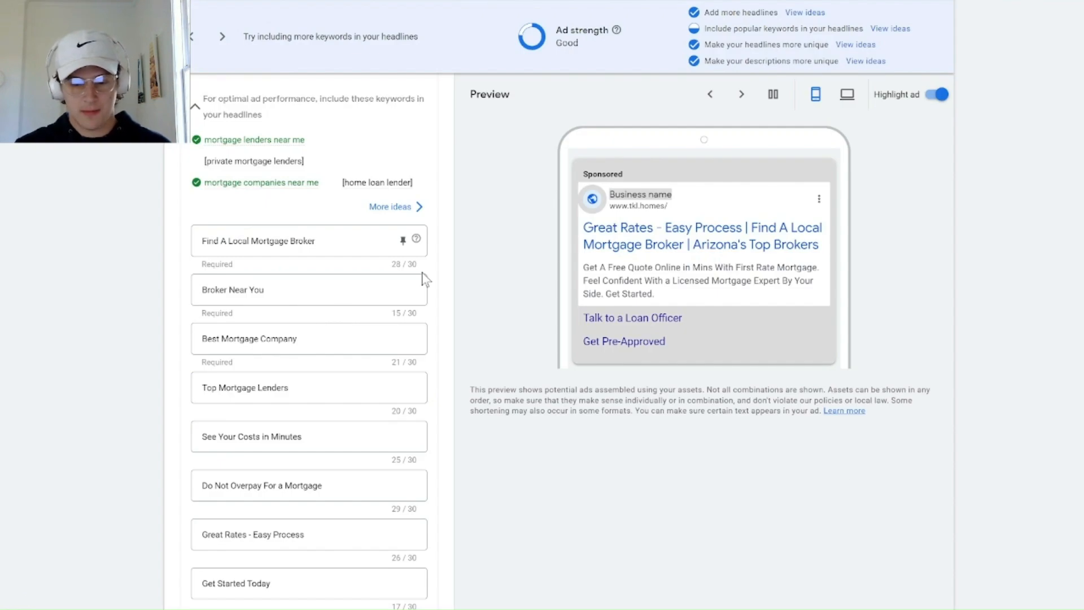
Expand the ad's URL options and enable a different final URL for mobile, making its field ready for entry.
scroll(341, 271, "down", 15)
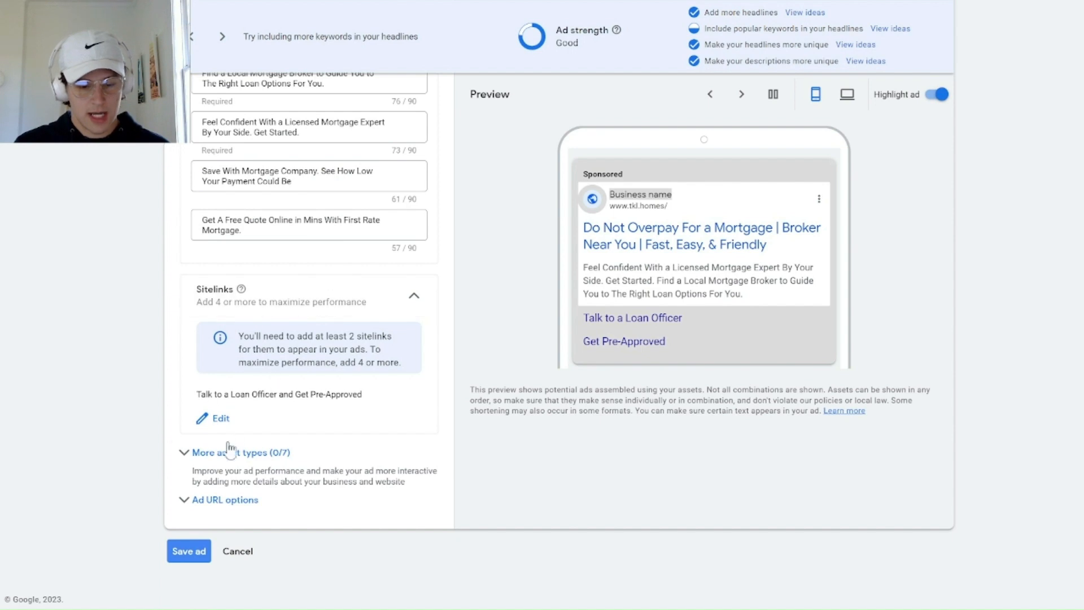
left_click(195, 503)
scroll(289, 484, "down", 4)
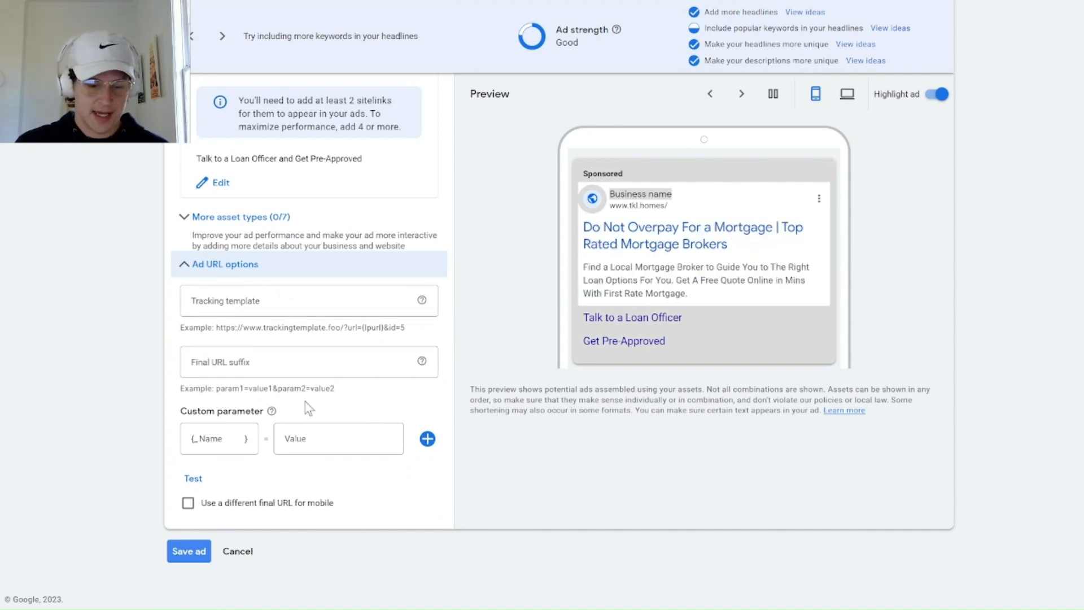
left_click(212, 266)
left_click(218, 502)
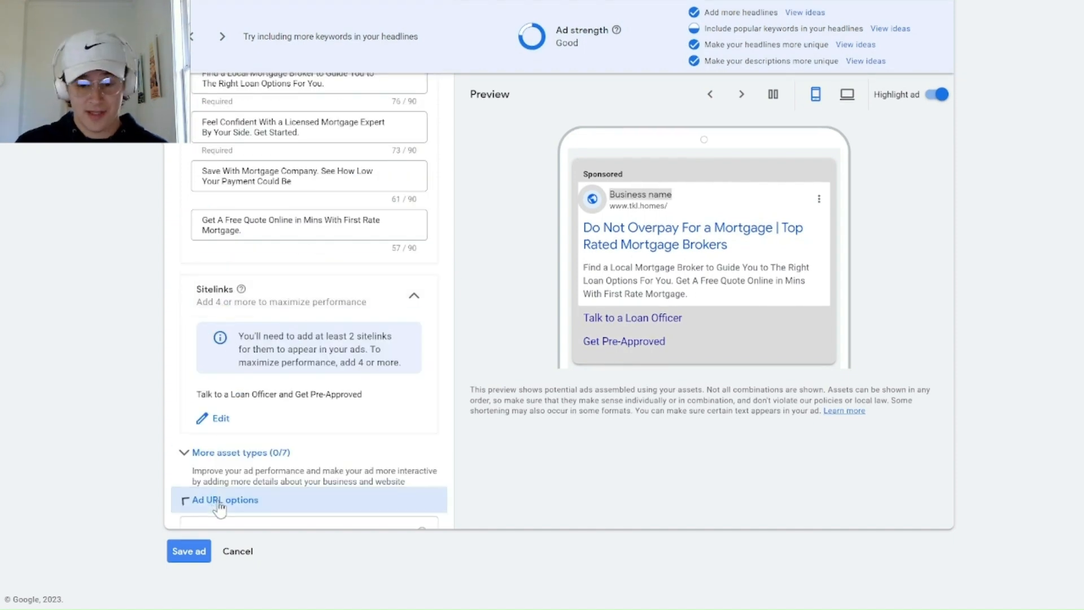
scroll(277, 422, "down", 4)
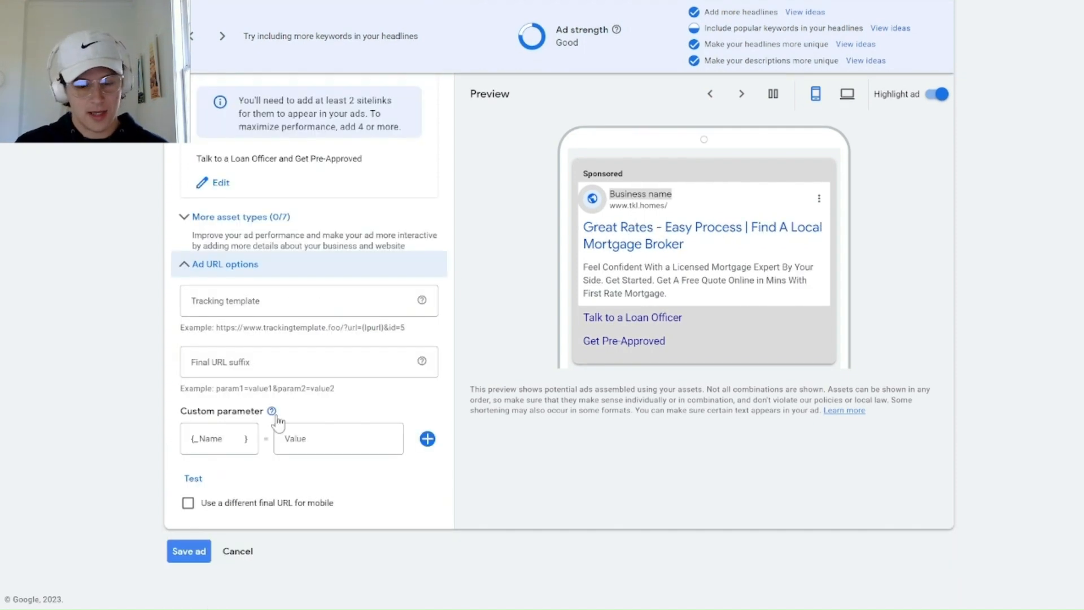
left_click(188, 504)
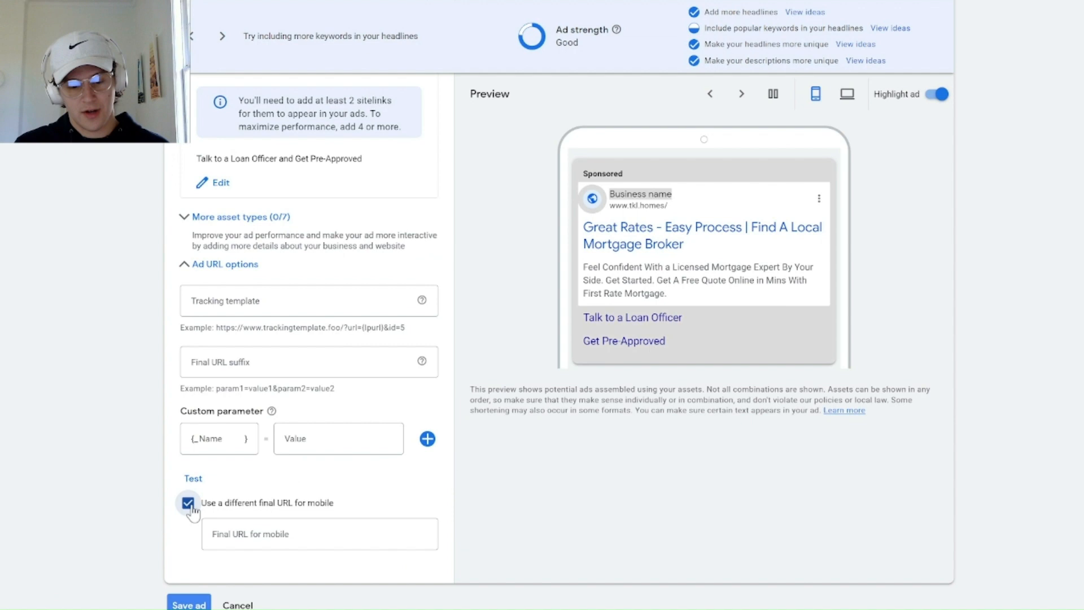
left_click(289, 530)
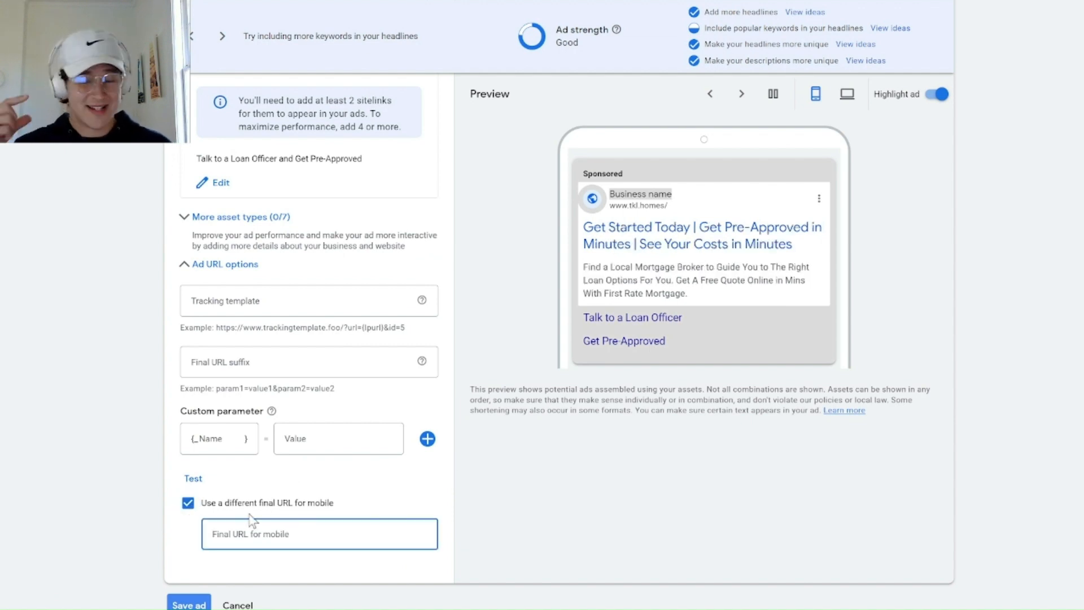
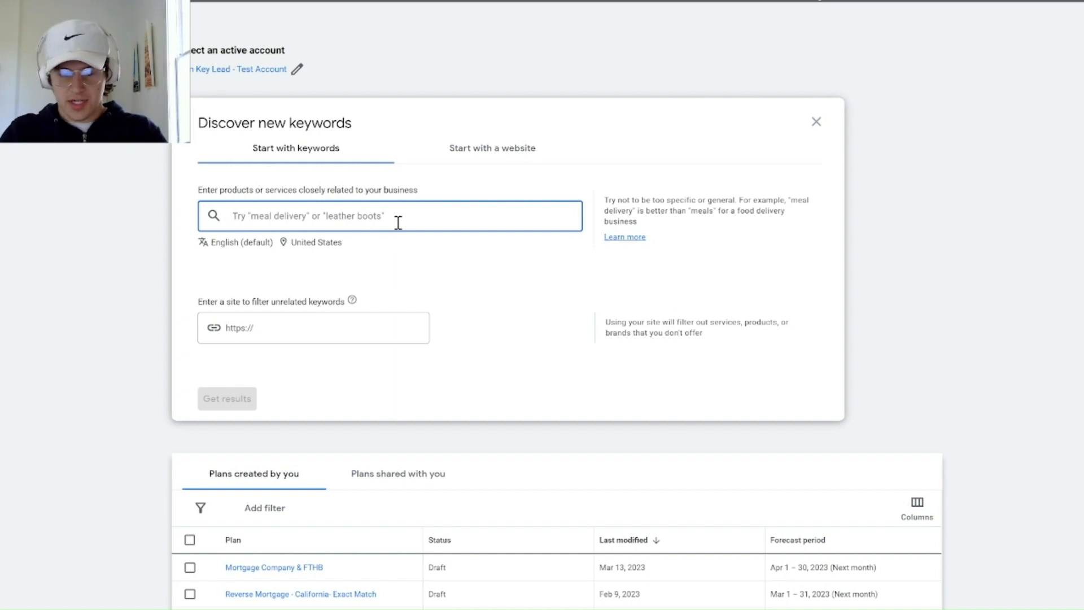
In Keyword Planner, discover new keywords based on "pi law" and "personal injury law firm".
type("p")
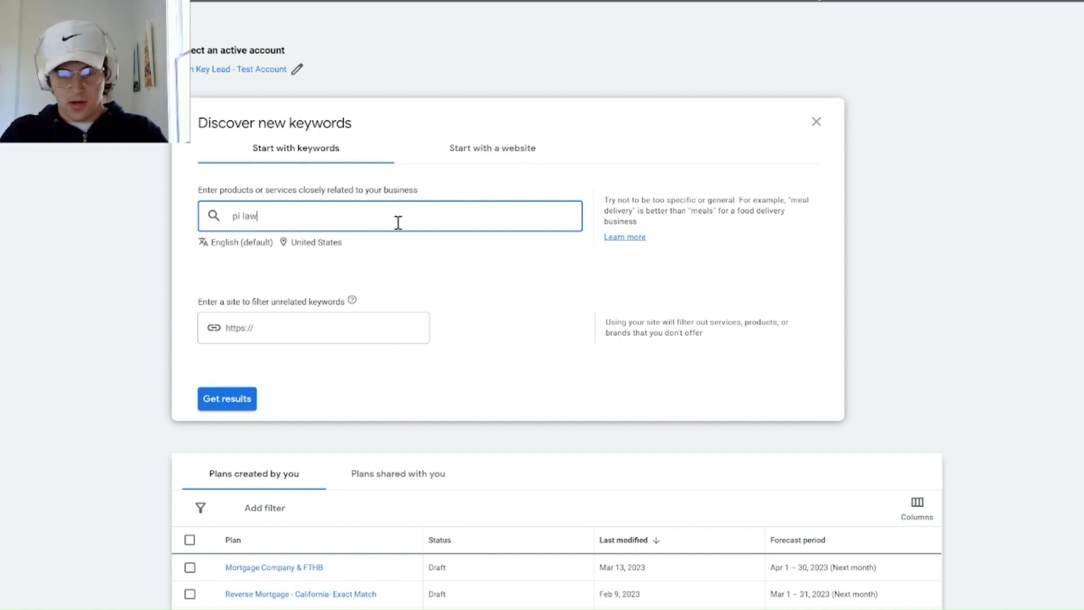
type("i law")
key("Return")
type("personal injury law f")
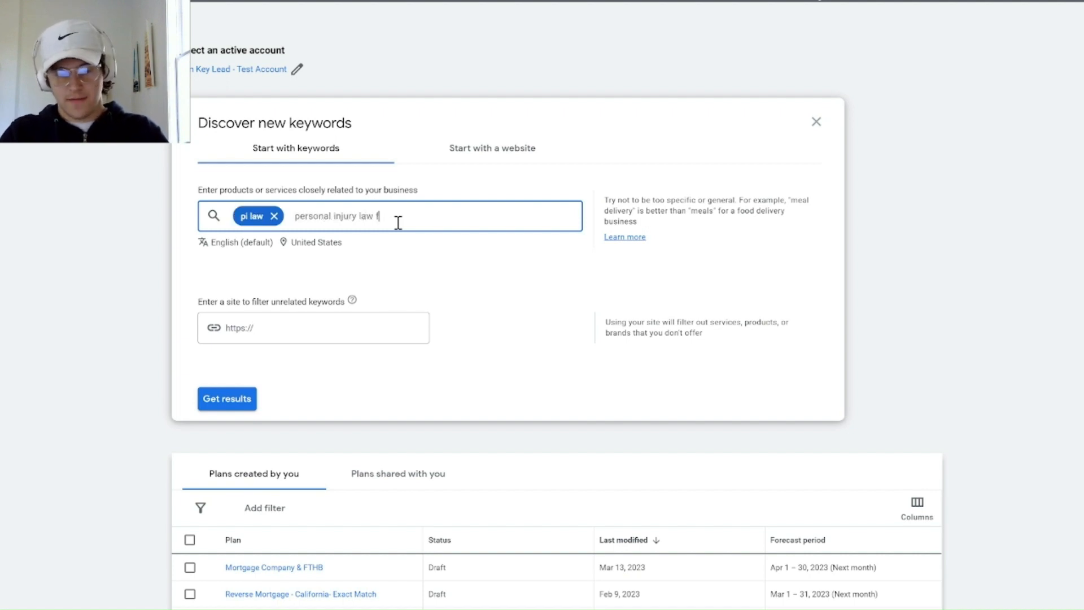
type("irm")
key("Return")
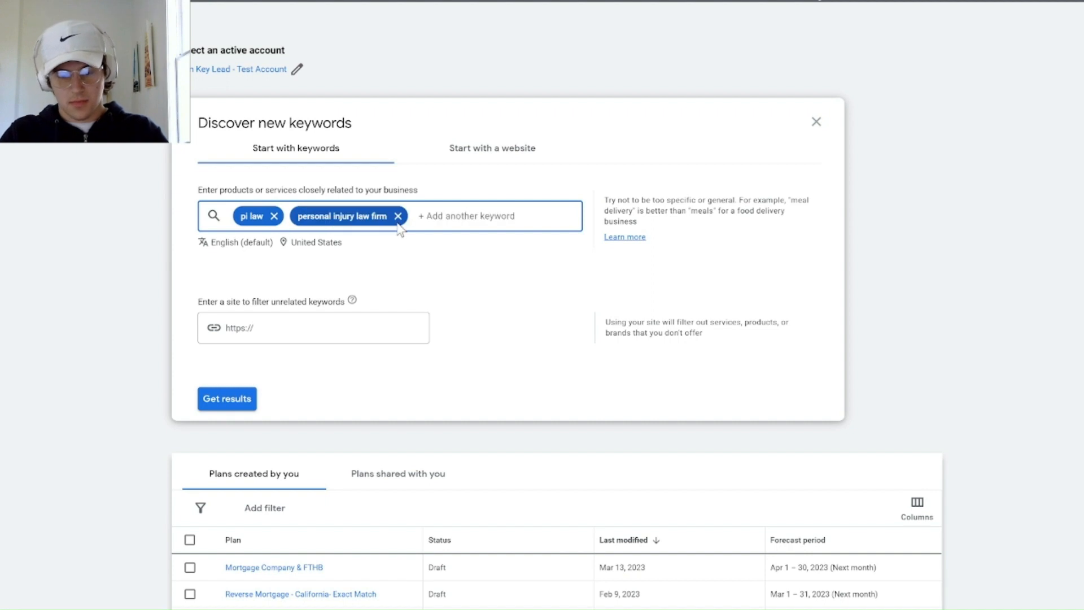
left_click(208, 400)
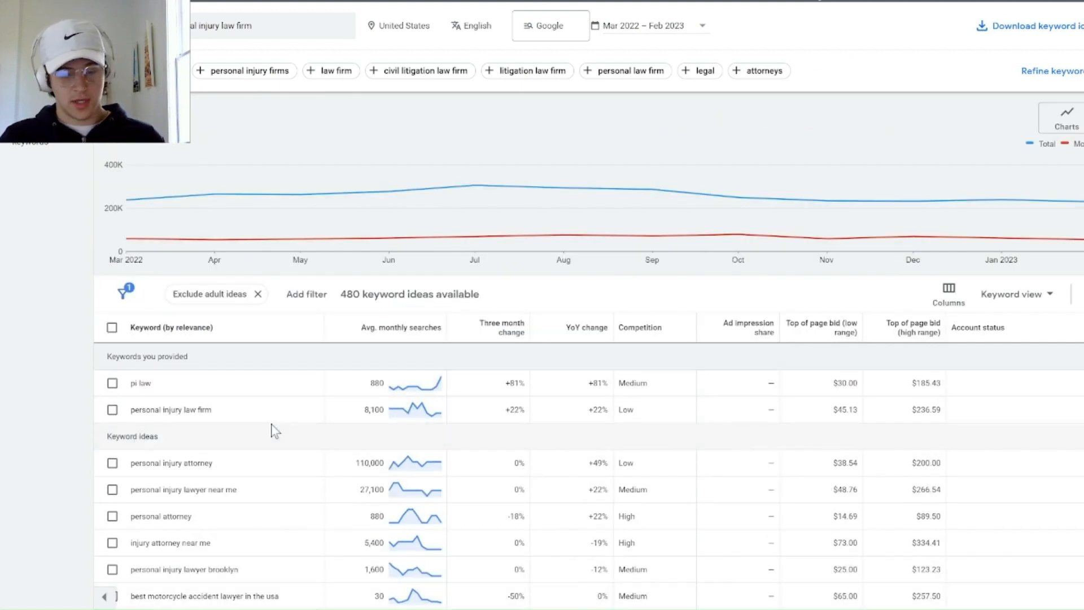
Look over the keyword ideas, add the suggested keywords "personal injury firms" and "personal law firm" to the search, and refresh the results.
scroll(273, 424, "down", 2)
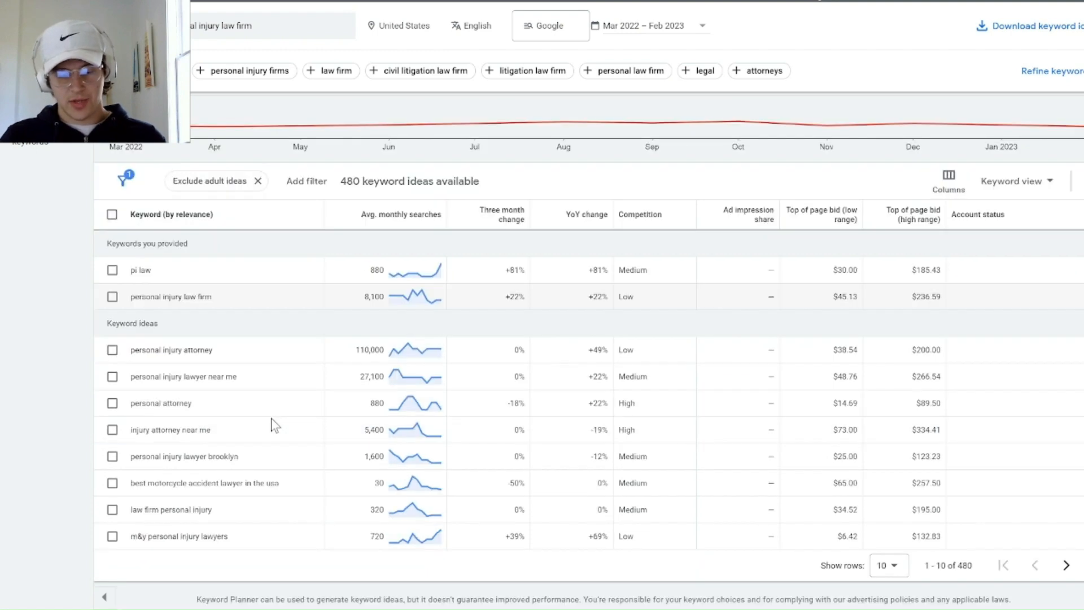
scroll(249, 353, "up", 2)
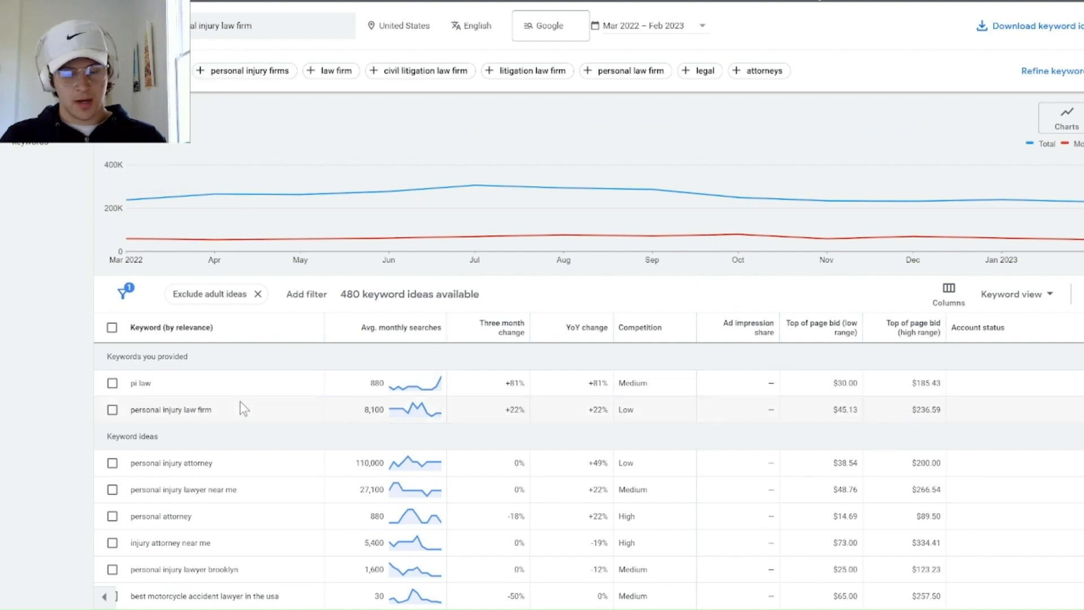
scroll(239, 401, "down", 2)
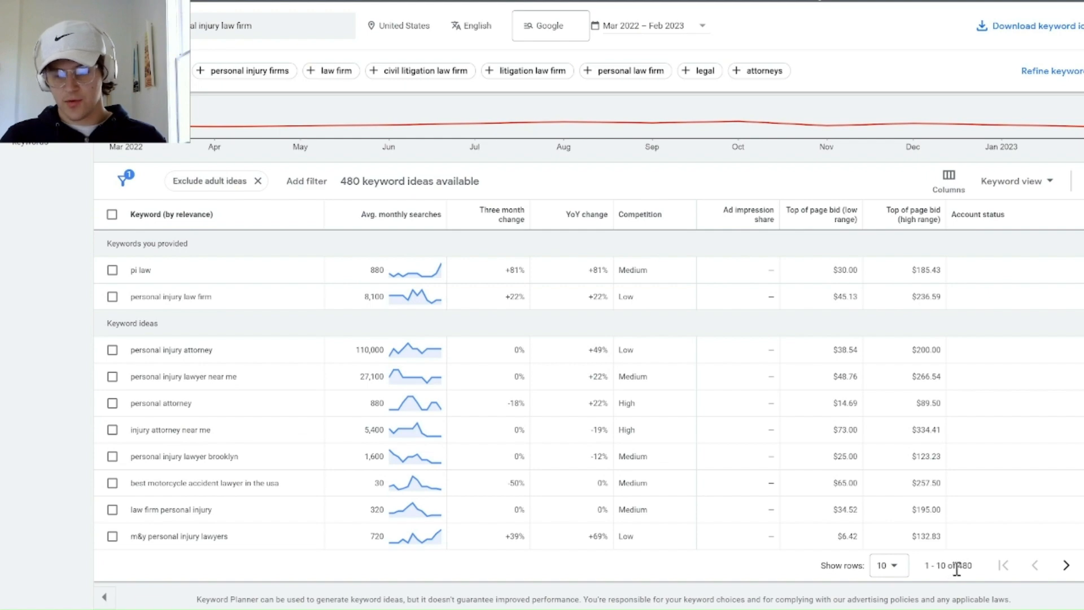
scroll(886, 595, "up", 2)
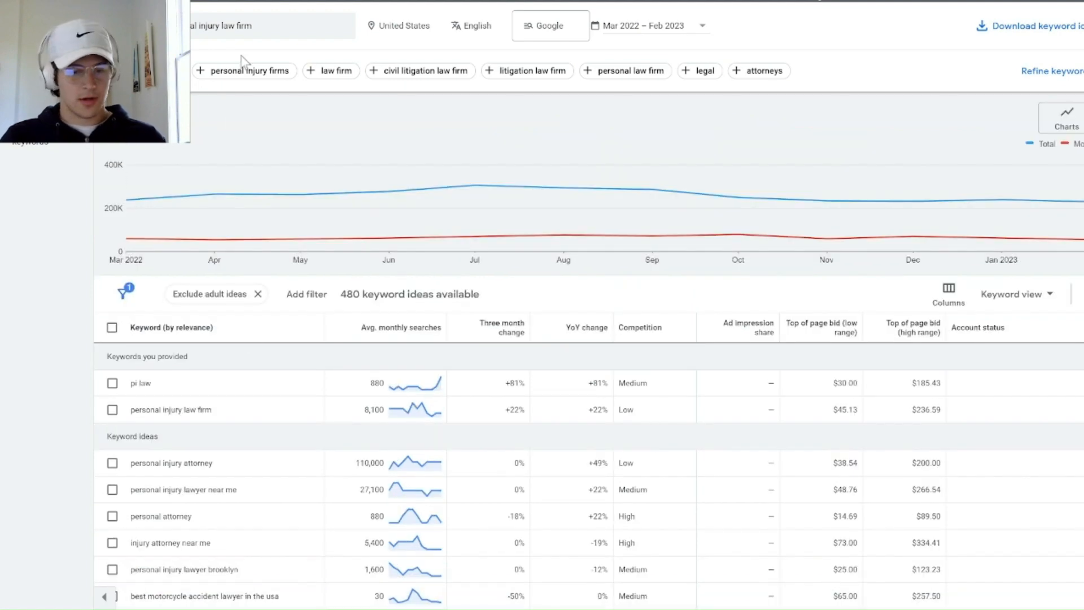
left_click(248, 72)
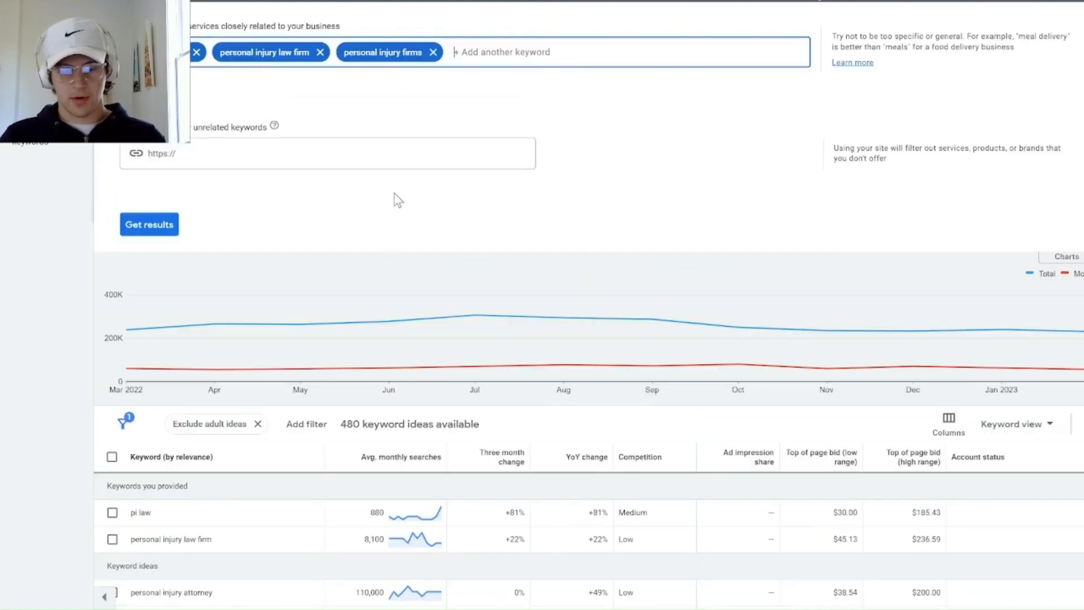
left_click(156, 266)
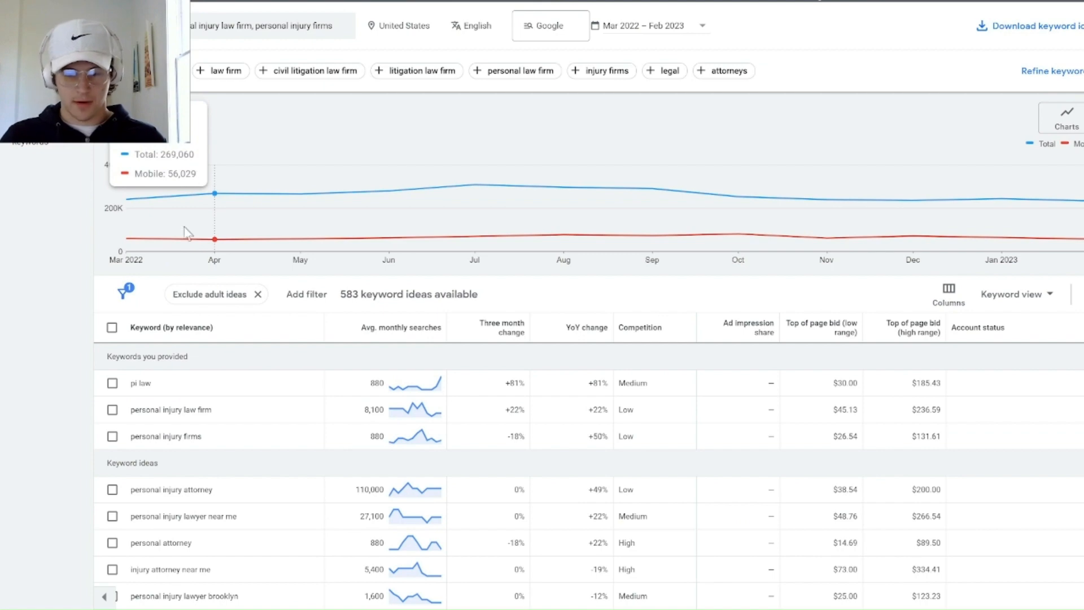
left_click(511, 71)
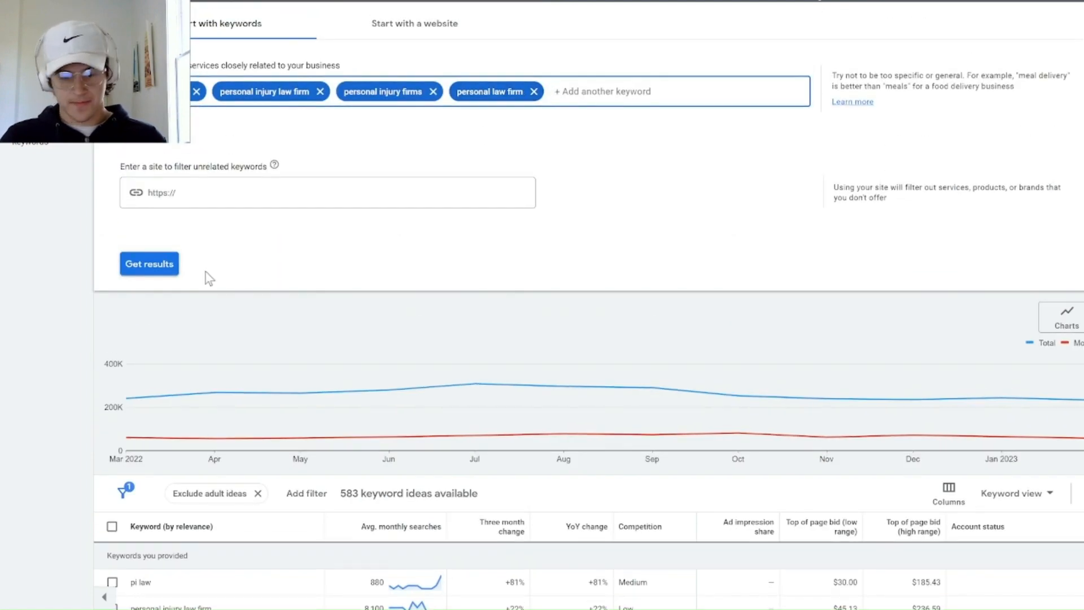
left_click(169, 269)
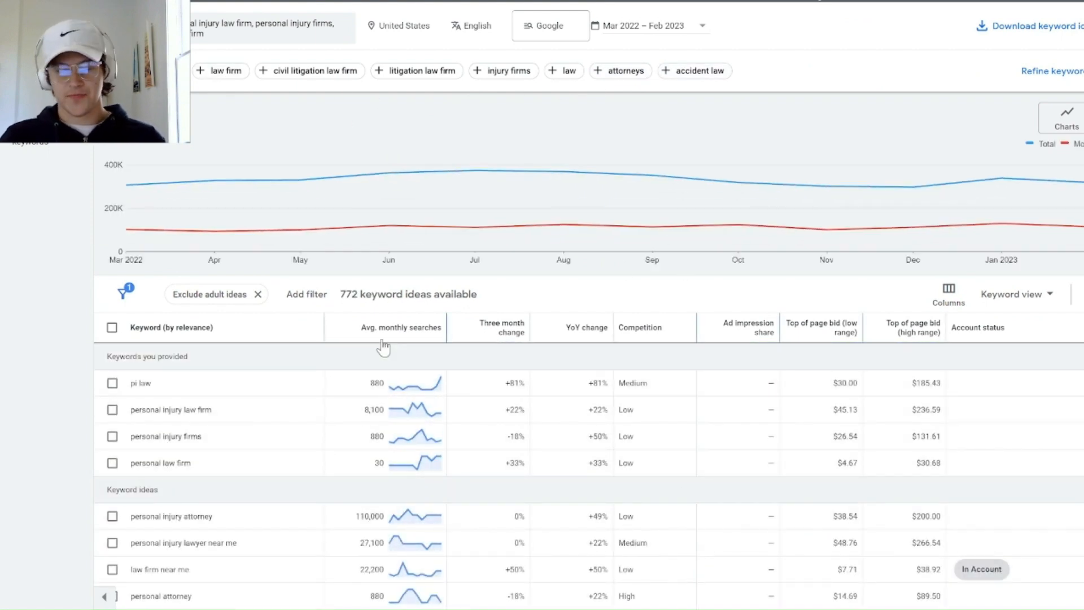
Examine the keyword table's metric columns, including average monthly searches, three month change, competition and top of page bid.
mouse_move(471, 339)
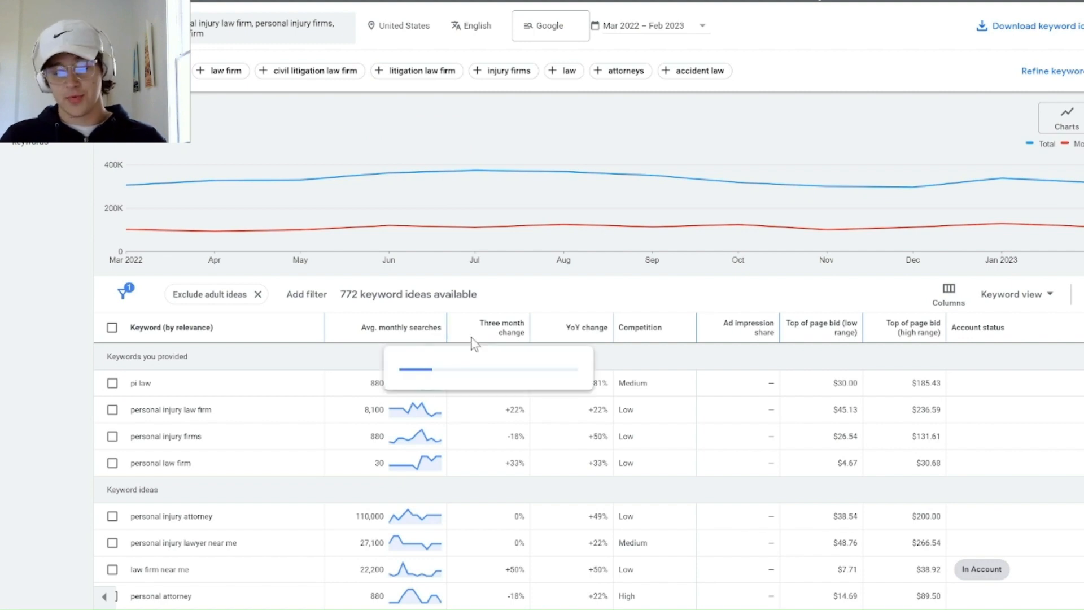
mouse_move(639, 333)
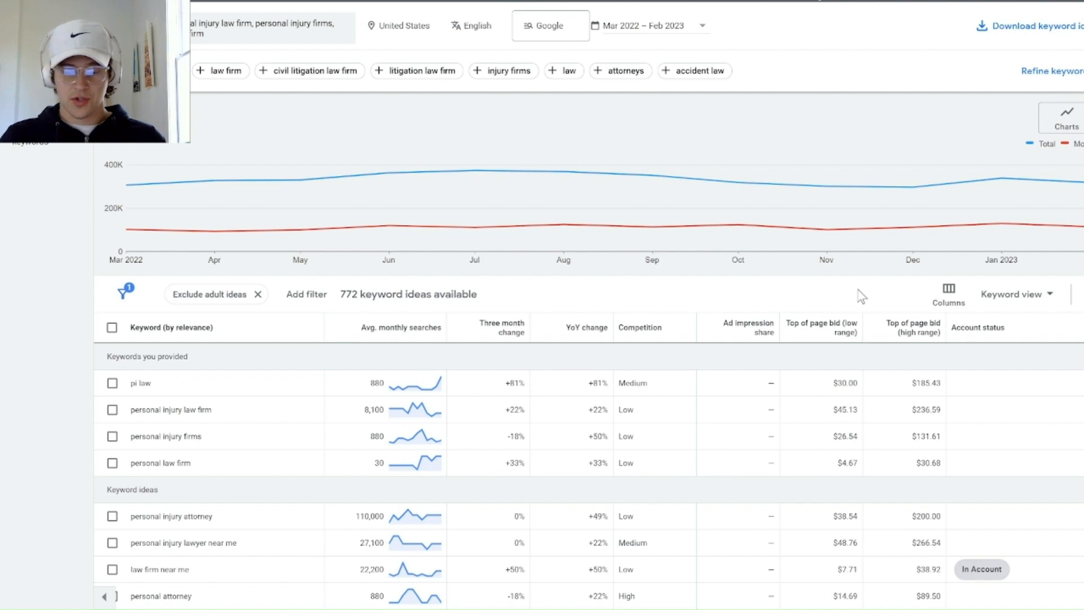
mouse_move(833, 333)
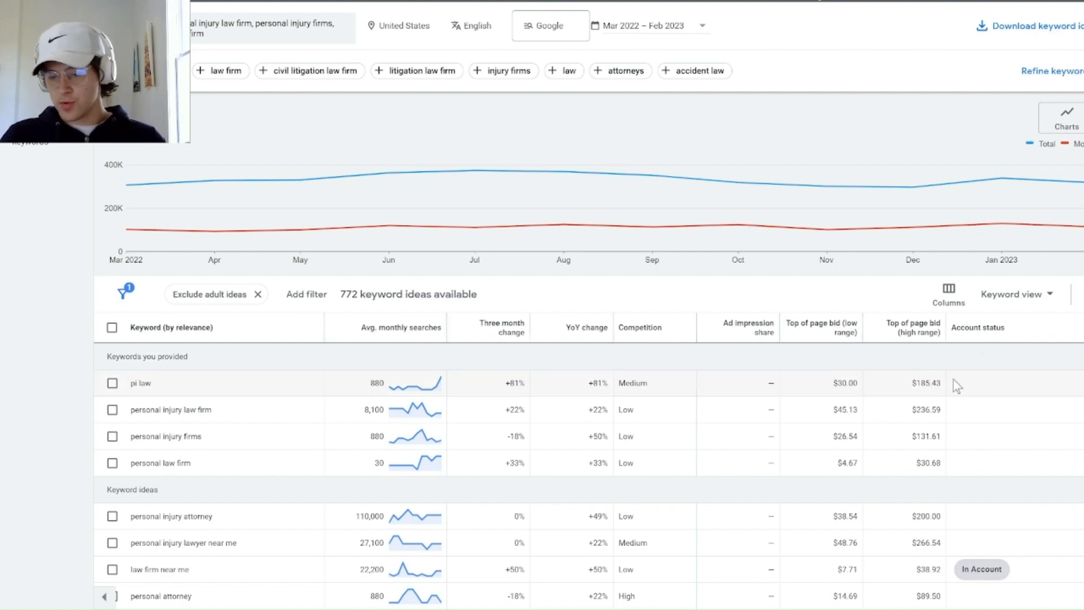
Show 500 rows in the keyword ideas table and sort it by average monthly searches, highest first.
scroll(909, 394, "down", 2)
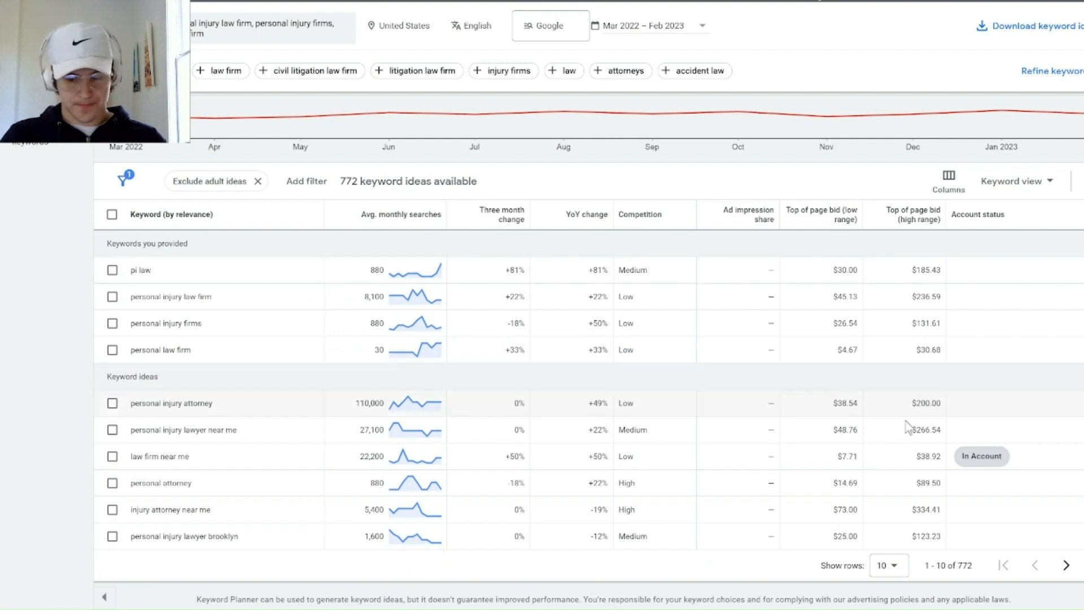
left_click(877, 571)
left_click(884, 551)
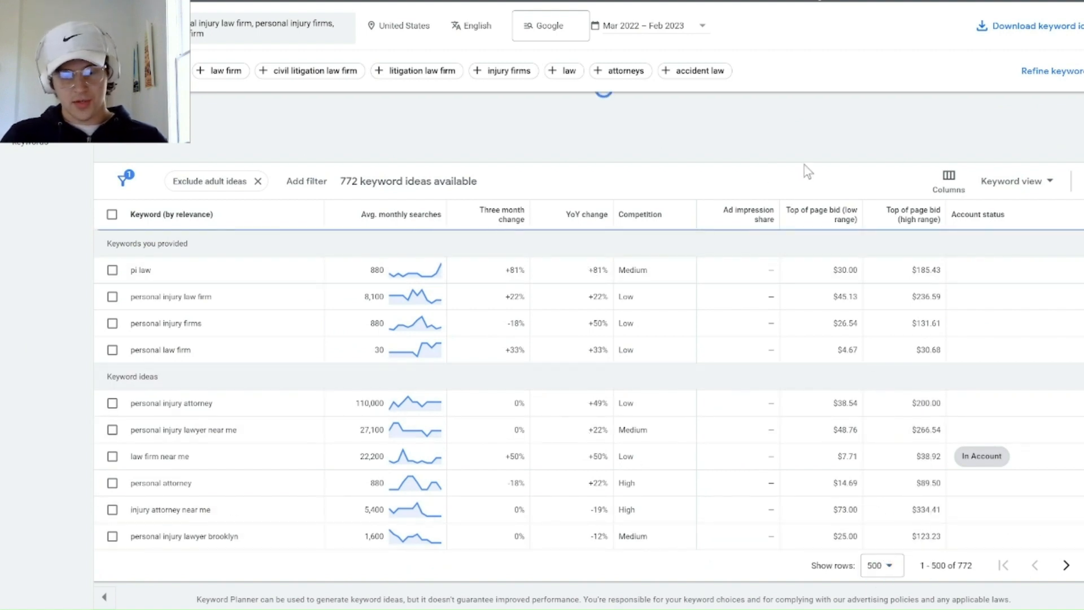
left_click(381, 333)
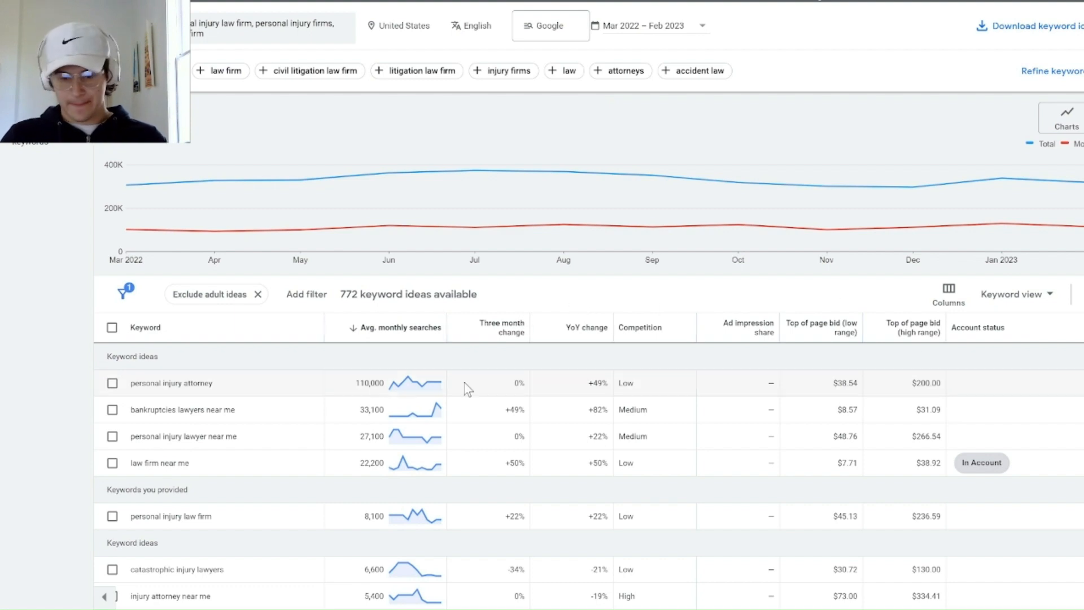
left_click(112, 464)
left_click(112, 462)
left_click(113, 382)
left_click(112, 410)
left_click(112, 435)
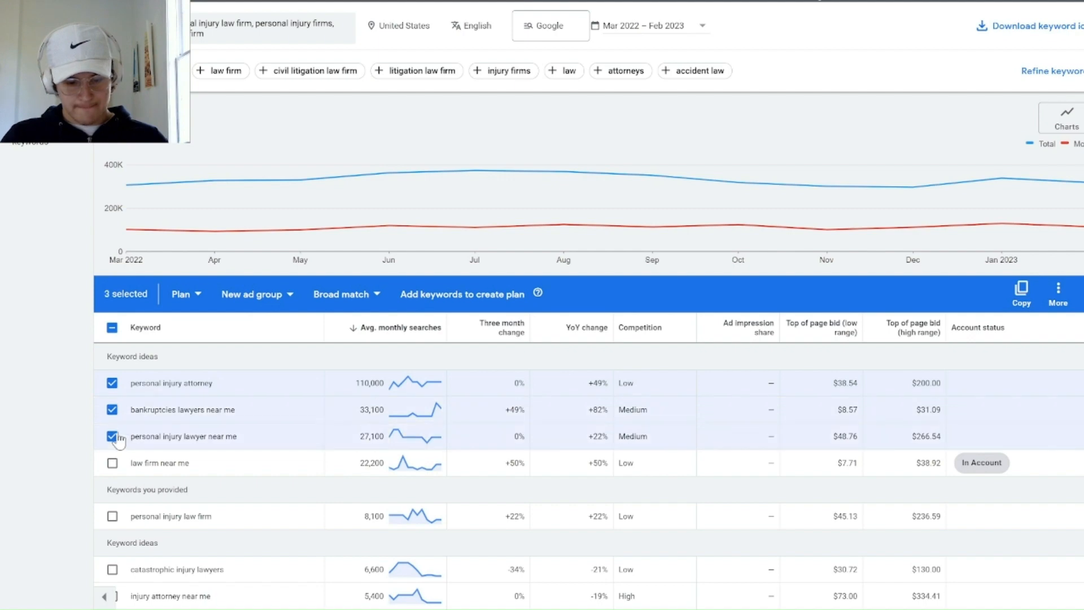
left_click(112, 409)
mouse_move(415, 434)
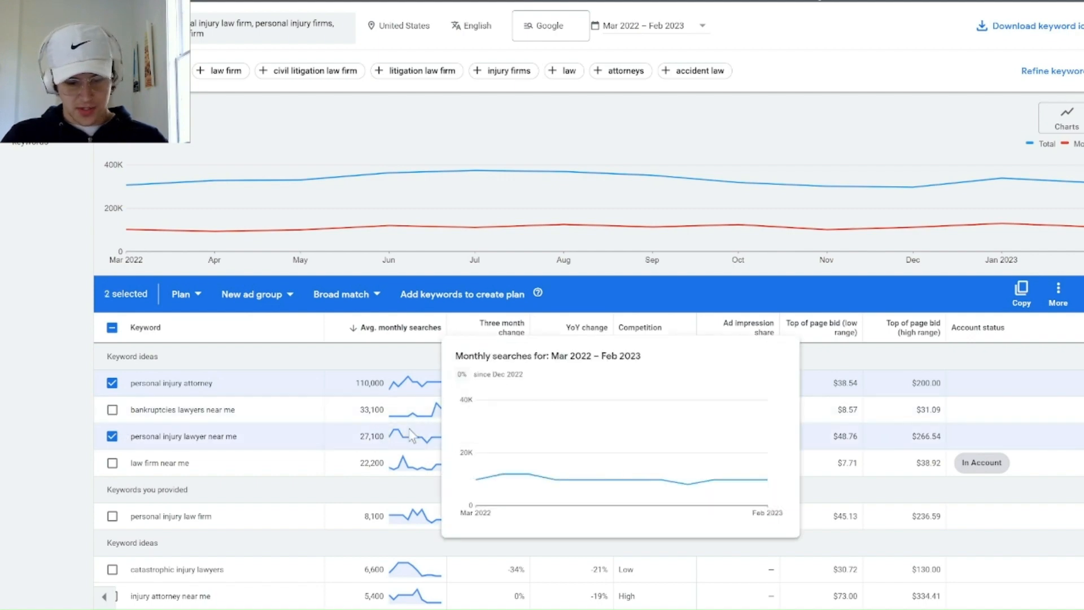
scroll(136, 401, "down", 3)
scroll(144, 339, "up", 3)
left_click(113, 328)
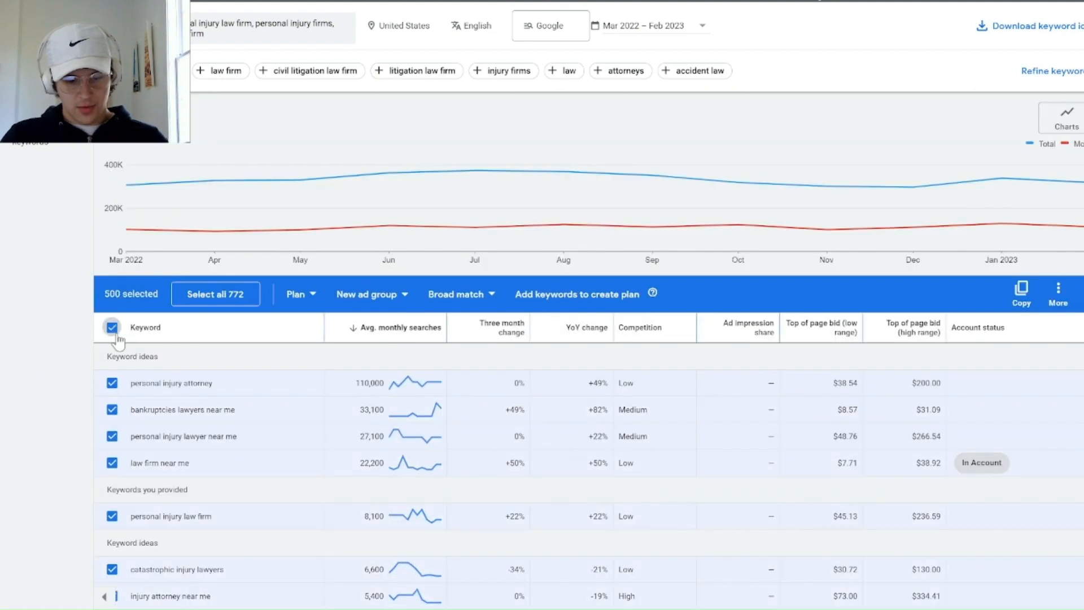
left_click(114, 331)
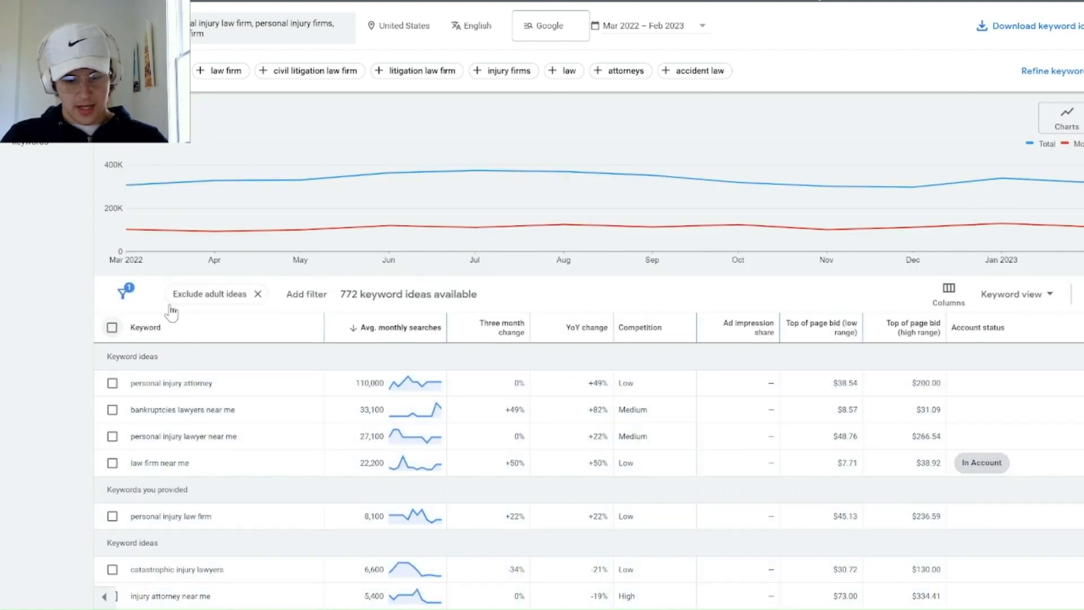
Filter the keyword ideas to those whose text contains "personal", using Text Match.
left_click(315, 299)
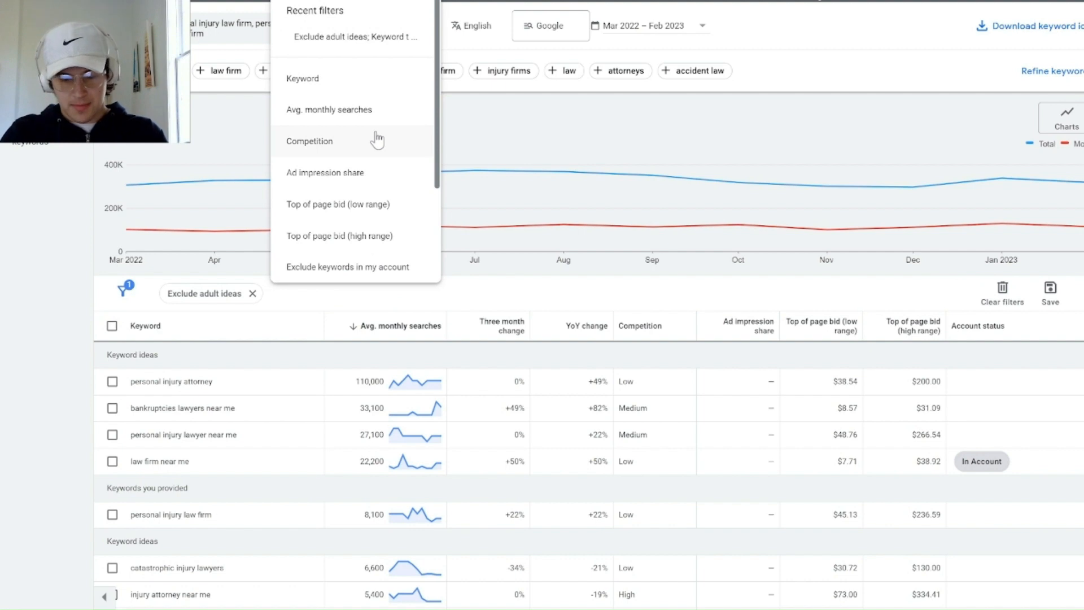
type("key")
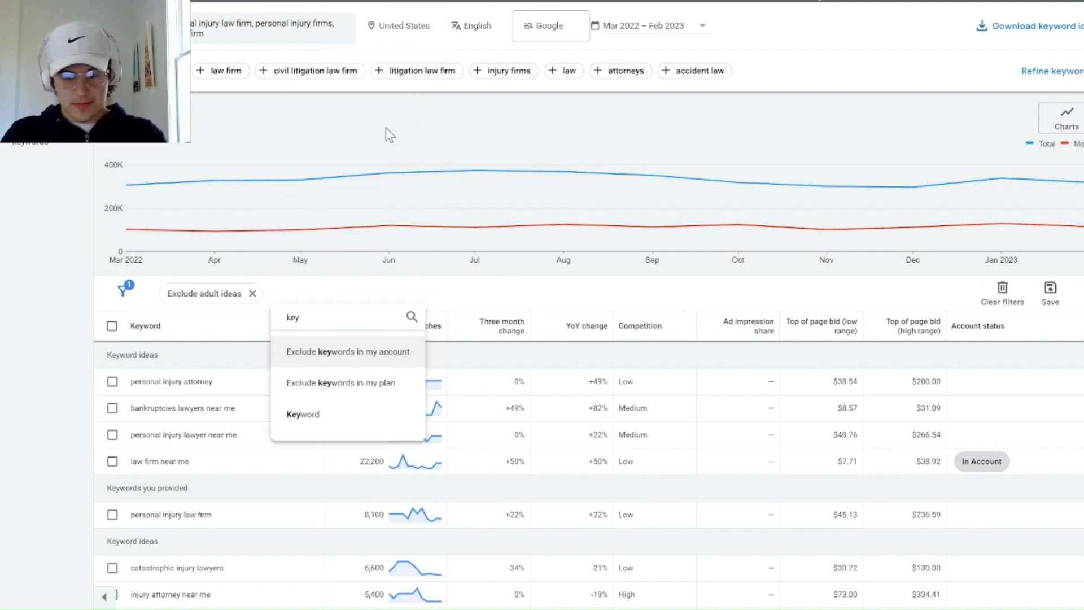
left_click(332, 420)
left_click(336, 368)
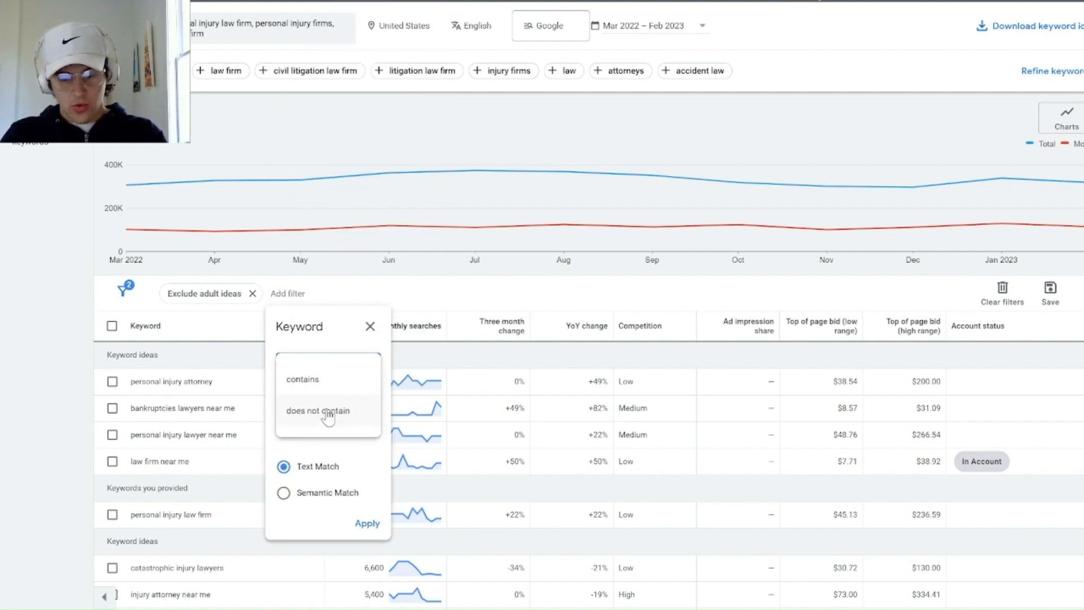
left_click(327, 413)
left_click(329, 415)
left_click(335, 375)
left_click(332, 384)
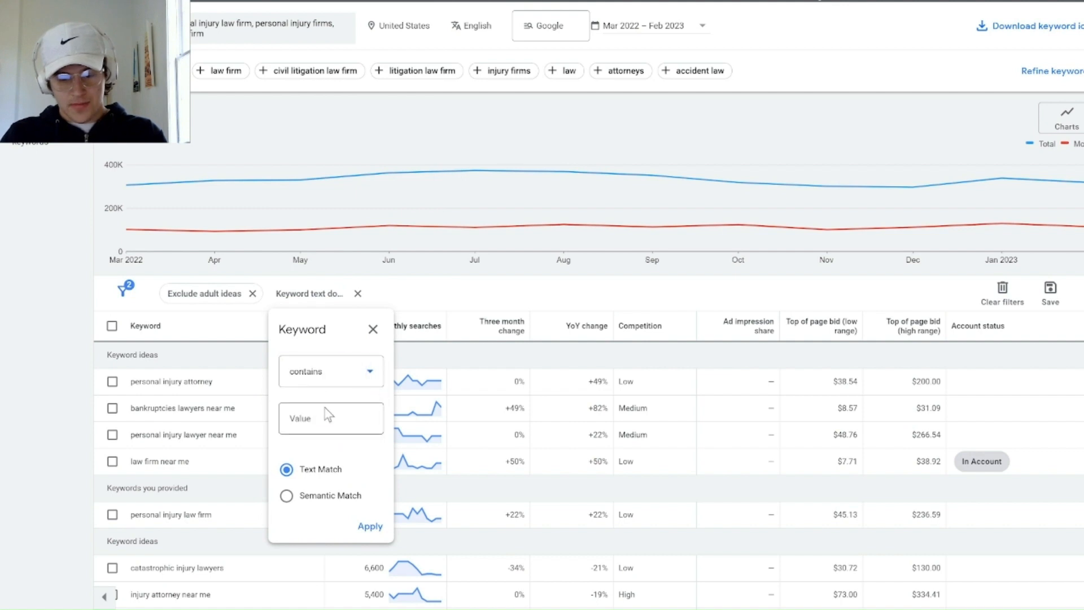
left_click(316, 416)
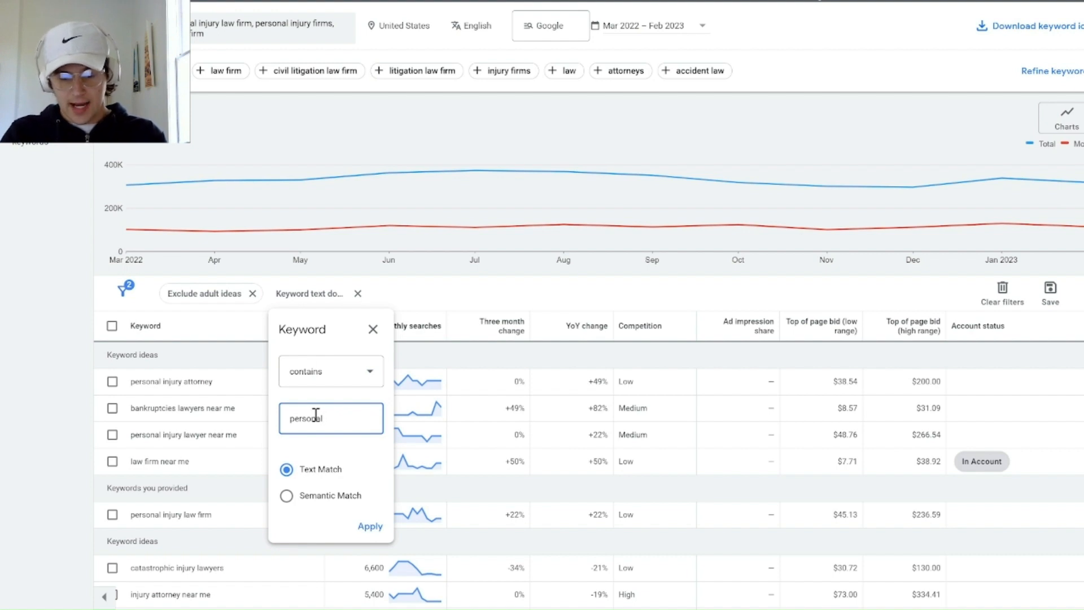
left_click(366, 527)
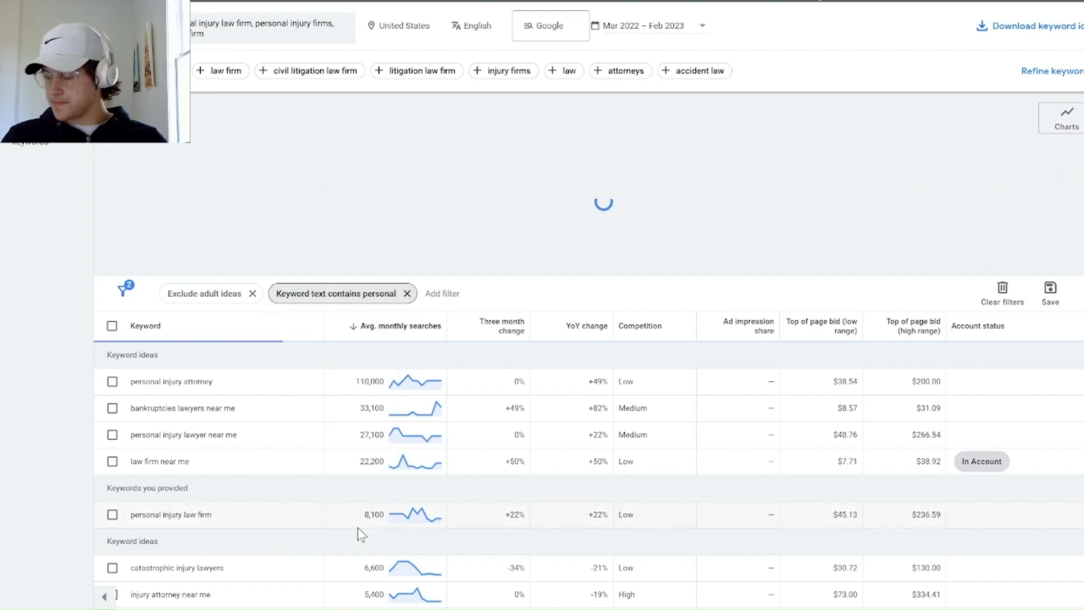
Look through the filtered keyword ideas down to the end of the list and select all of them.
scroll(493, 393, "down", 8)
scroll(491, 390, "down", 15)
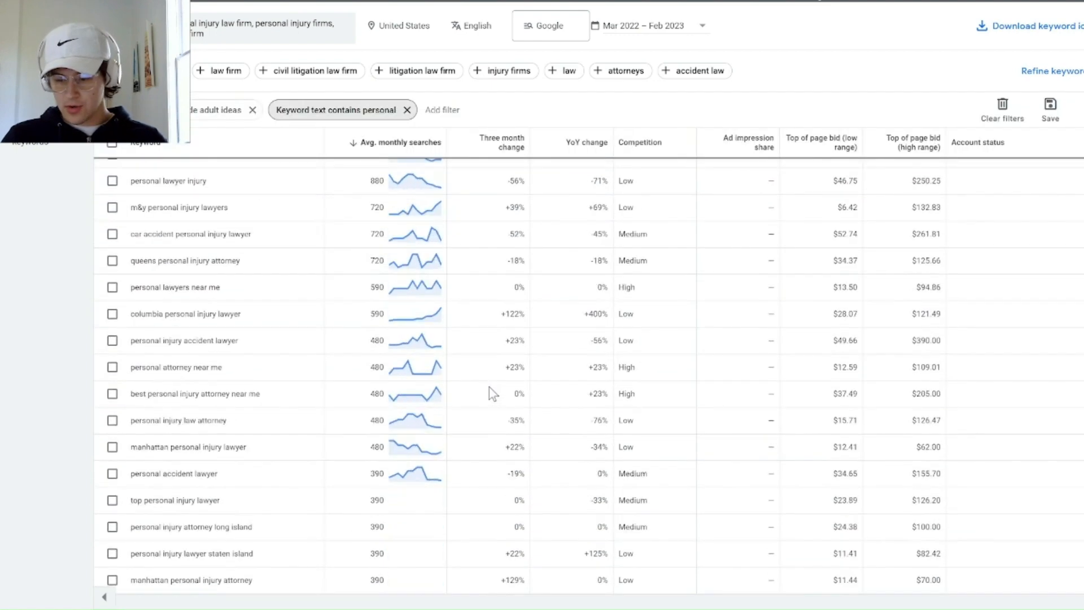
scroll(487, 386, "down", 15)
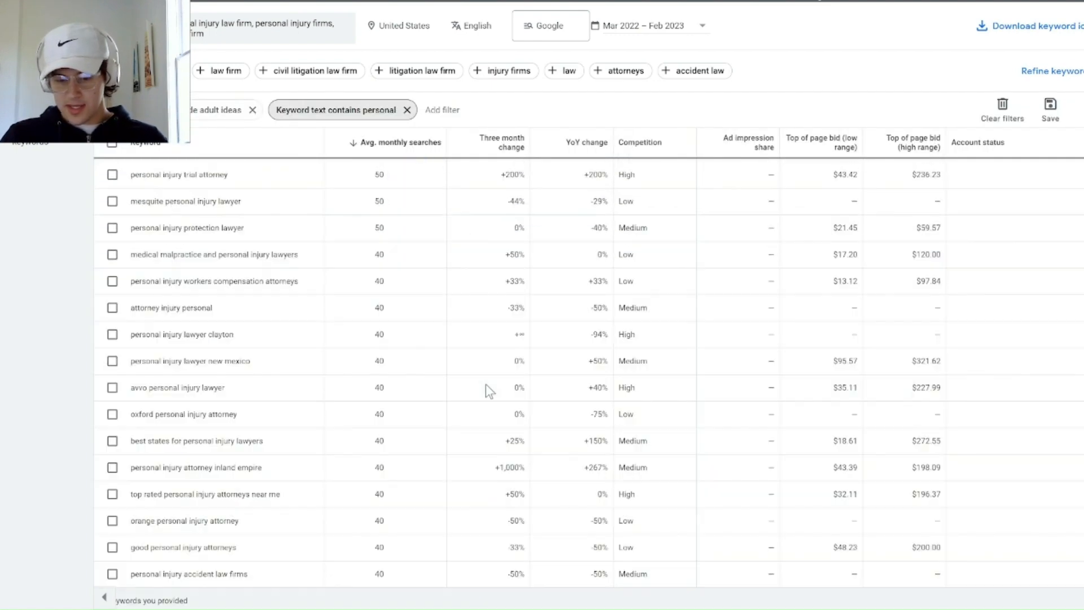
scroll(486, 389, "down", 10)
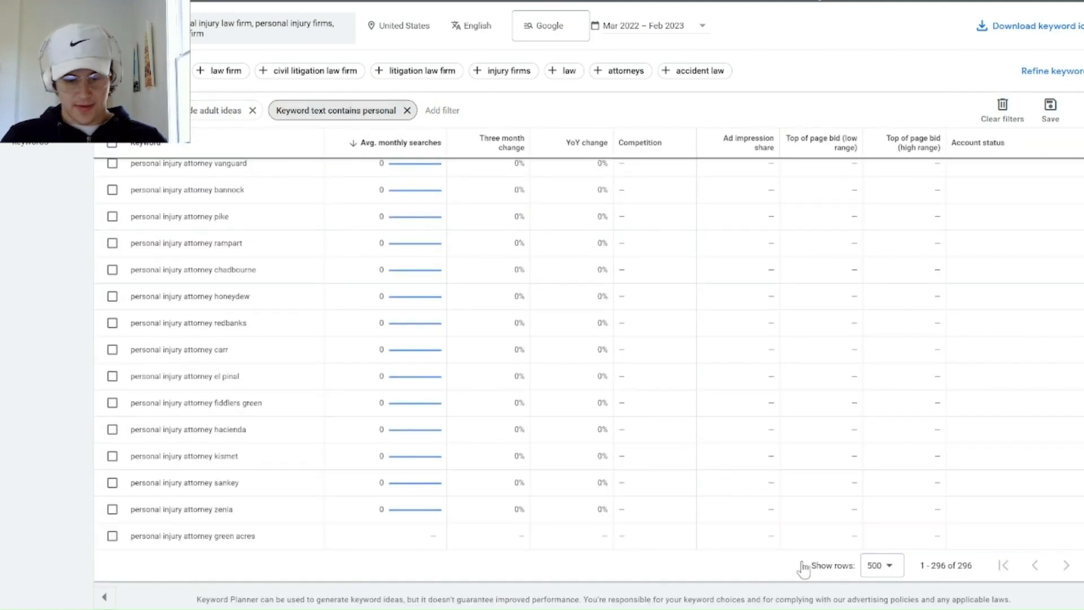
scroll(331, 547, "up", 15)
scroll(172, 262, "up", 15)
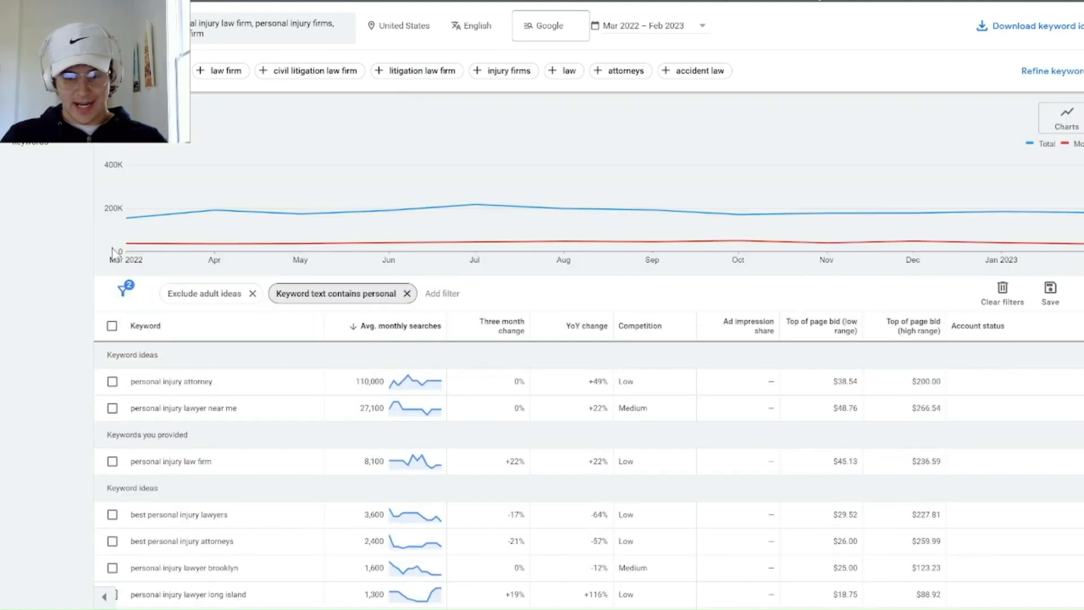
left_click(112, 326)
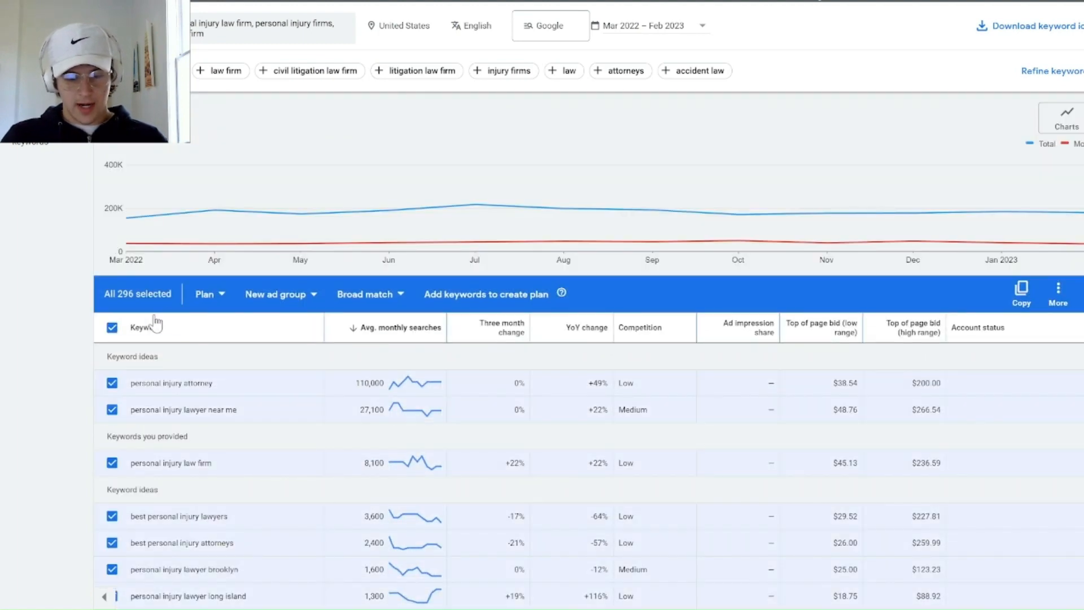
Add the selected keywords to the plan as broad match in a new ad group named "PI AD GROUP" and view the forecast.
left_click(354, 294)
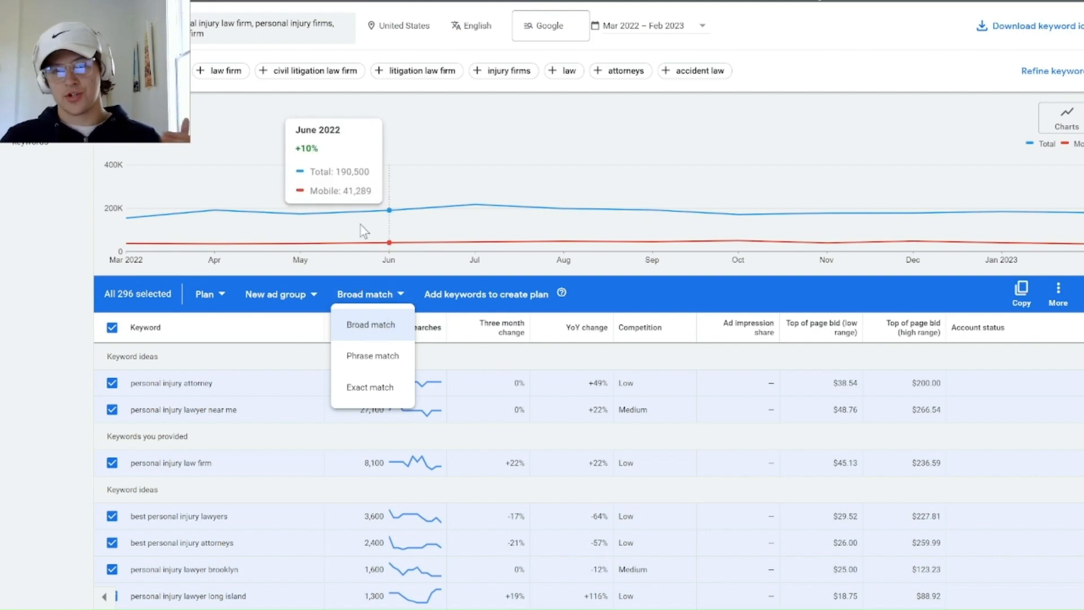
mouse_move(306, 226)
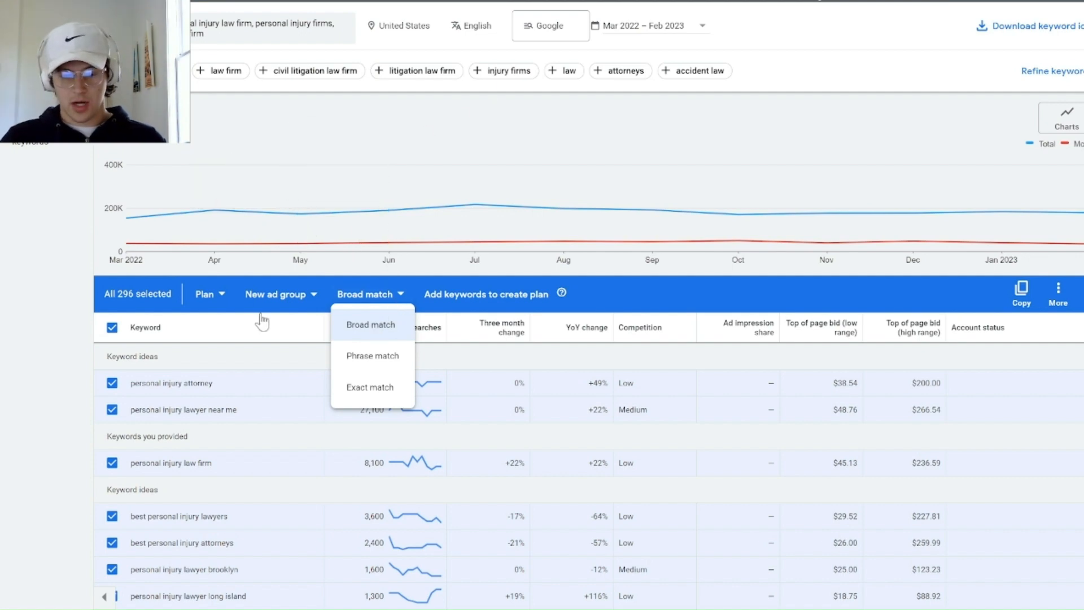
left_click(217, 302)
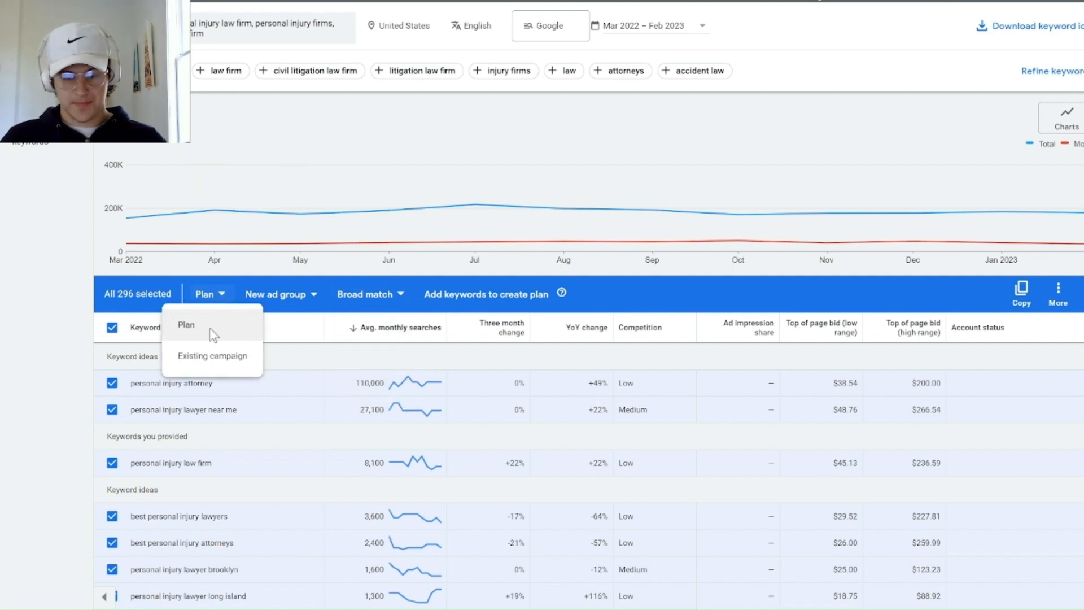
left_click(221, 326)
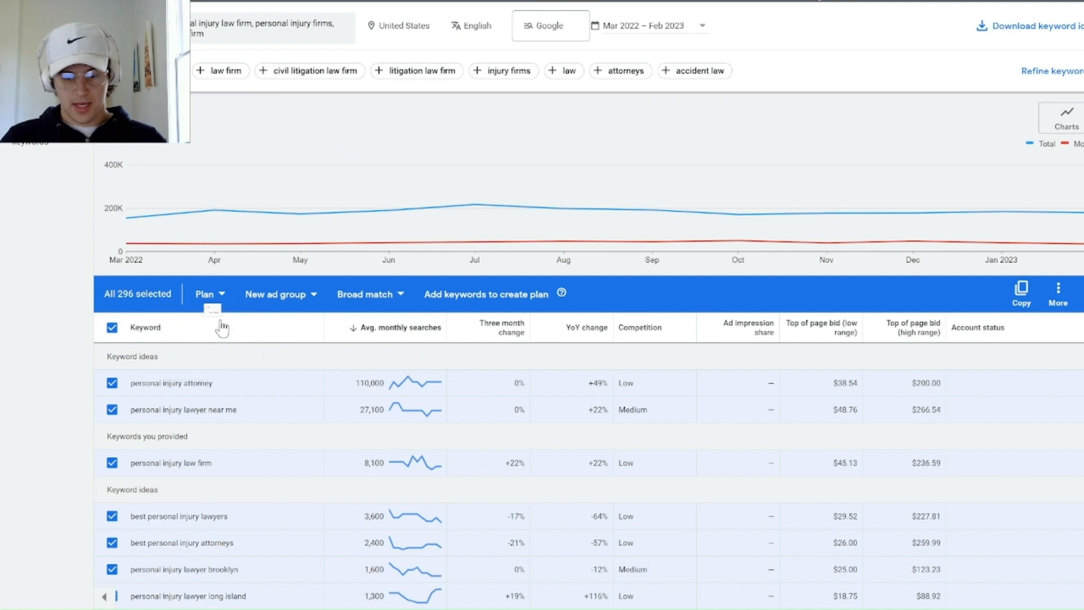
left_click(285, 301)
type("P")
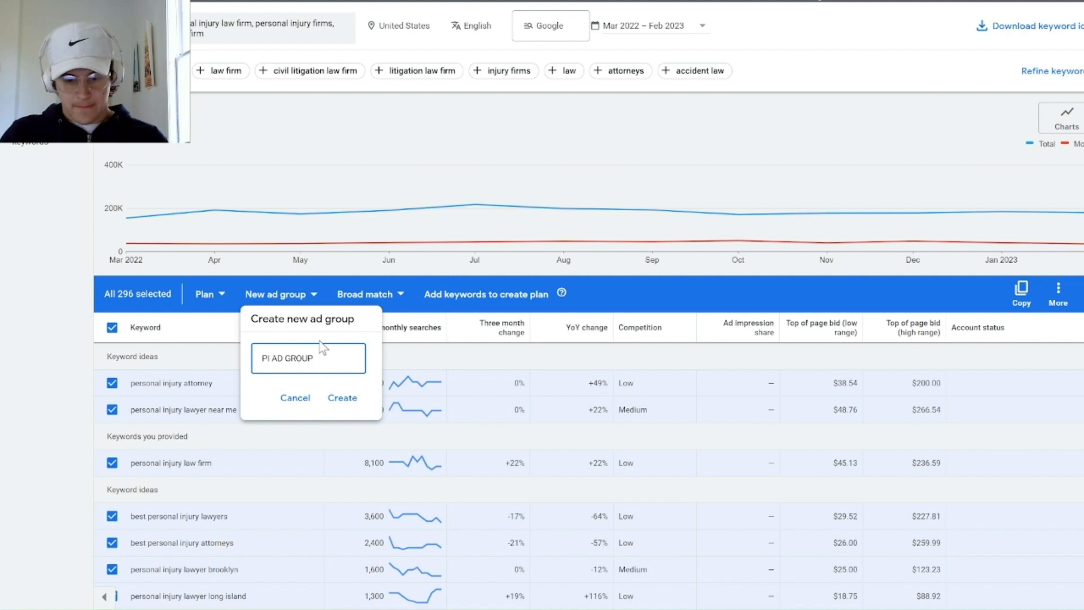
type("I AD GROUP")
left_click(348, 401)
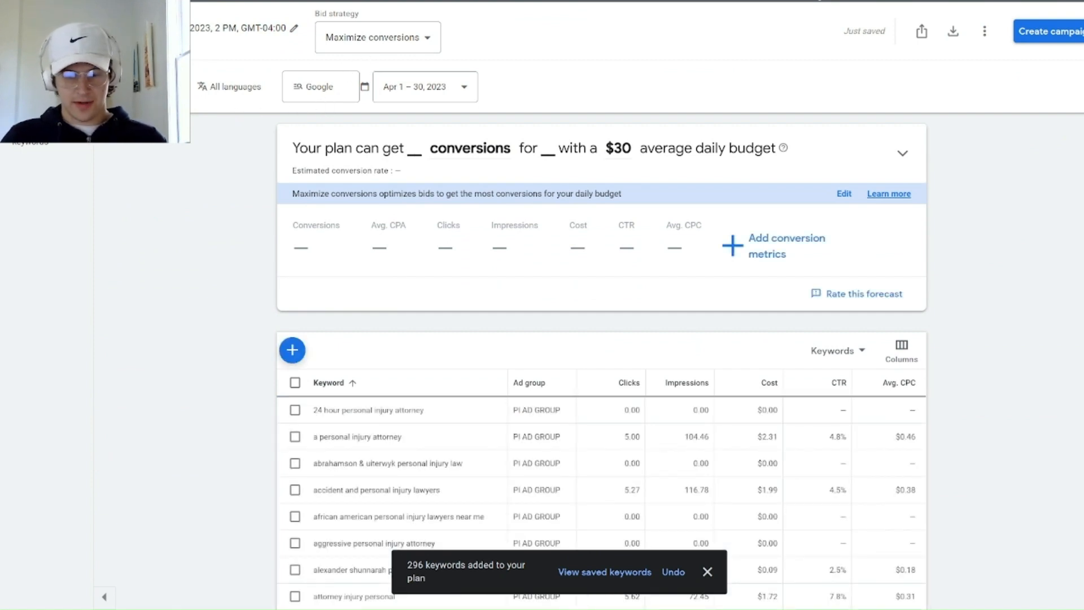
Replace the forecast's United States location target with the city of New York, New York, United States, and save.
left_click(155, 86)
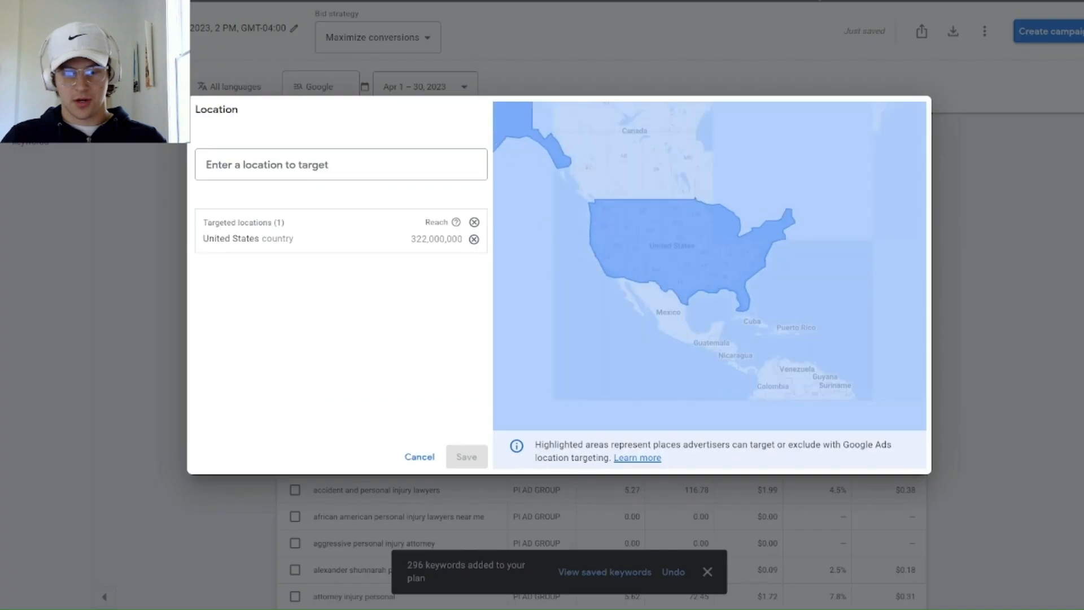
left_click(474, 239)
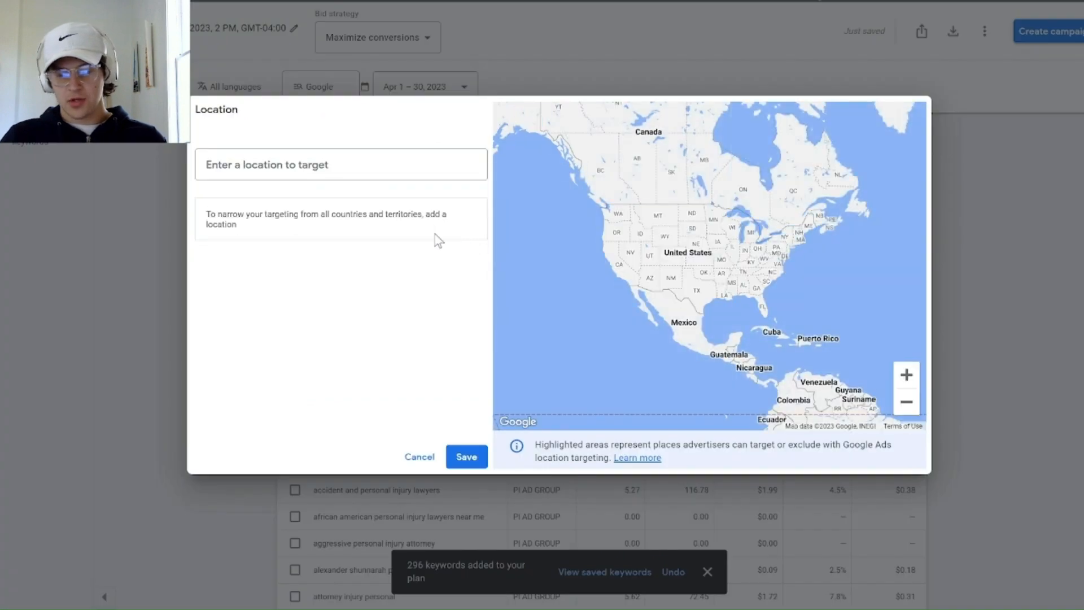
left_click(374, 176)
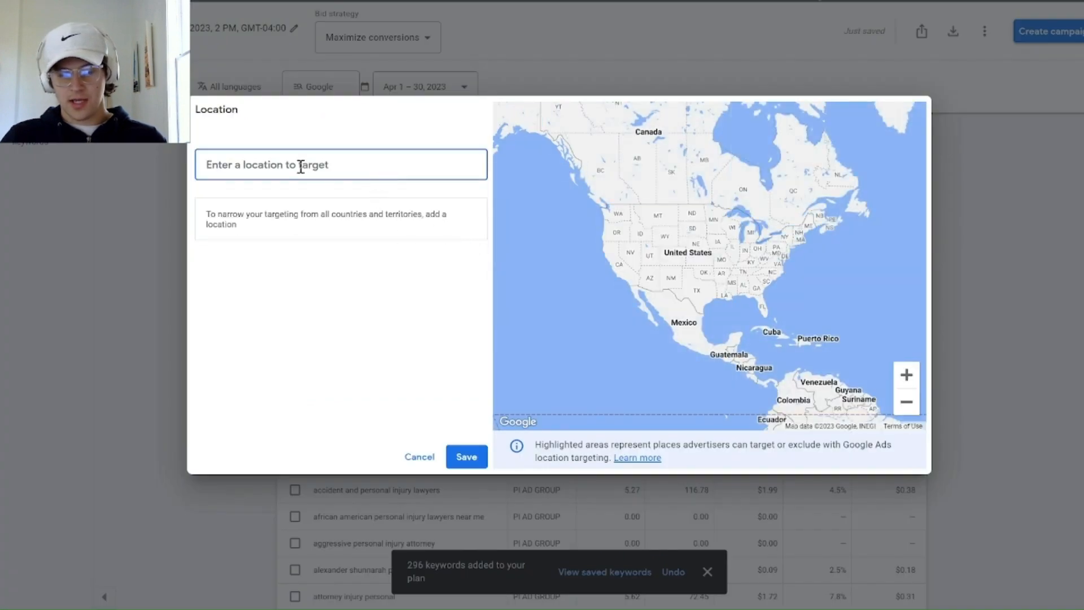
type("new york")
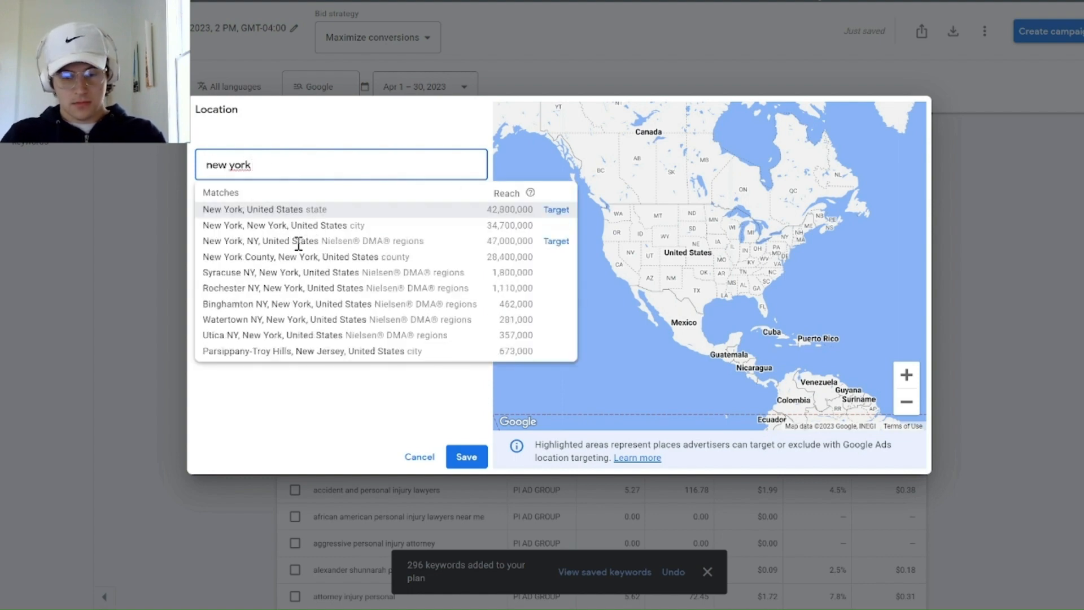
type(", new you")
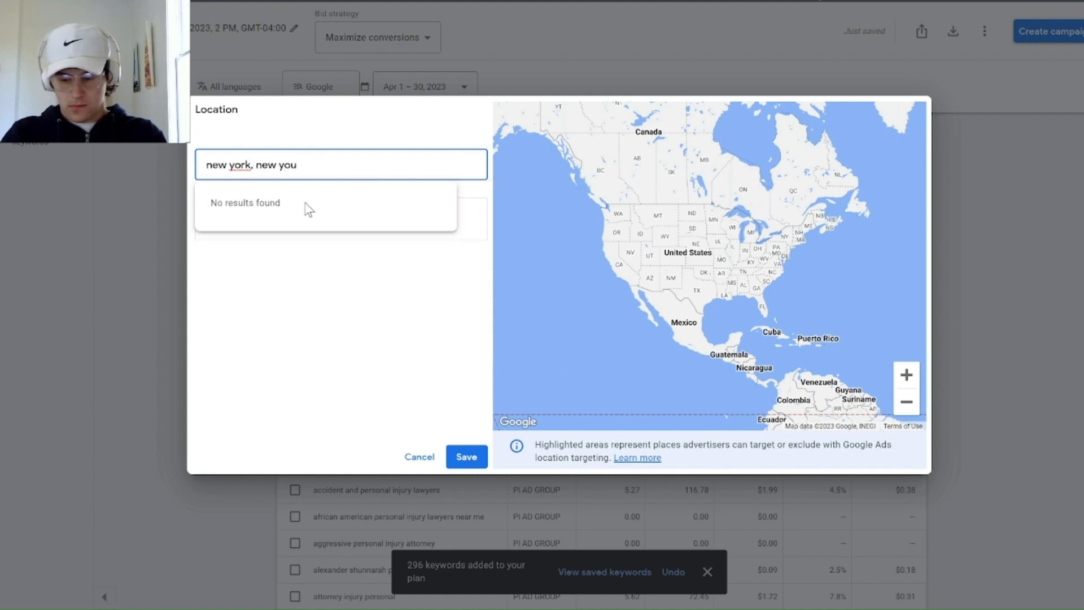
key("BackSpace")
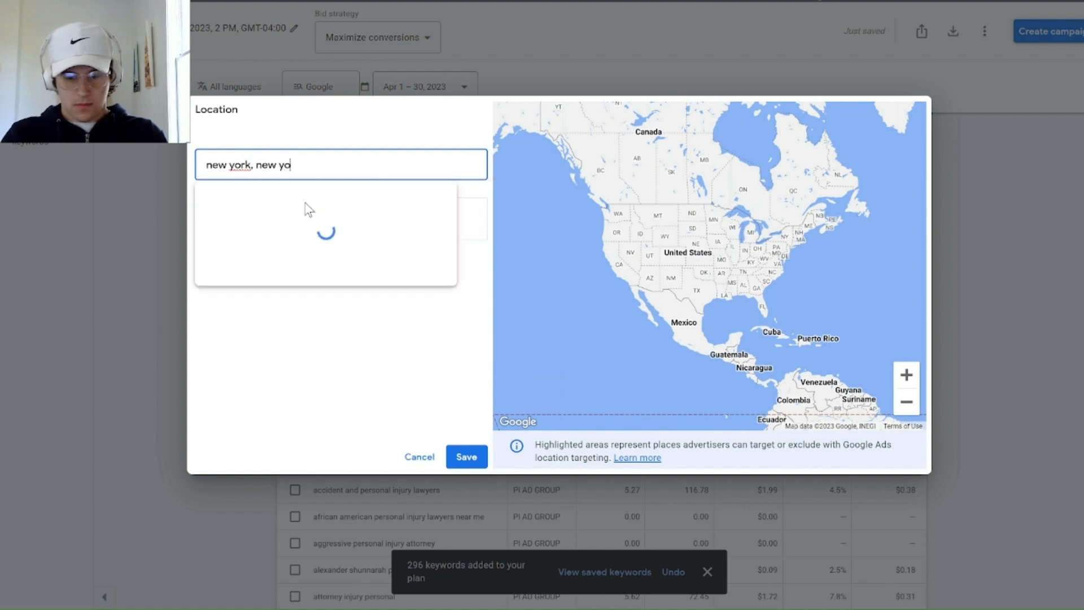
left_click(554, 210)
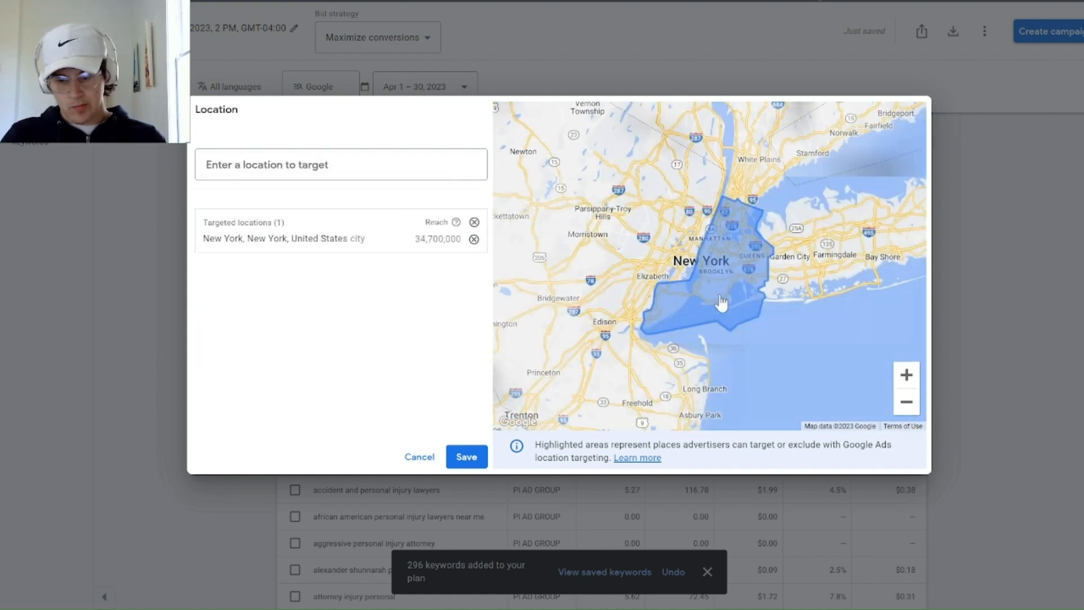
left_click(467, 451)
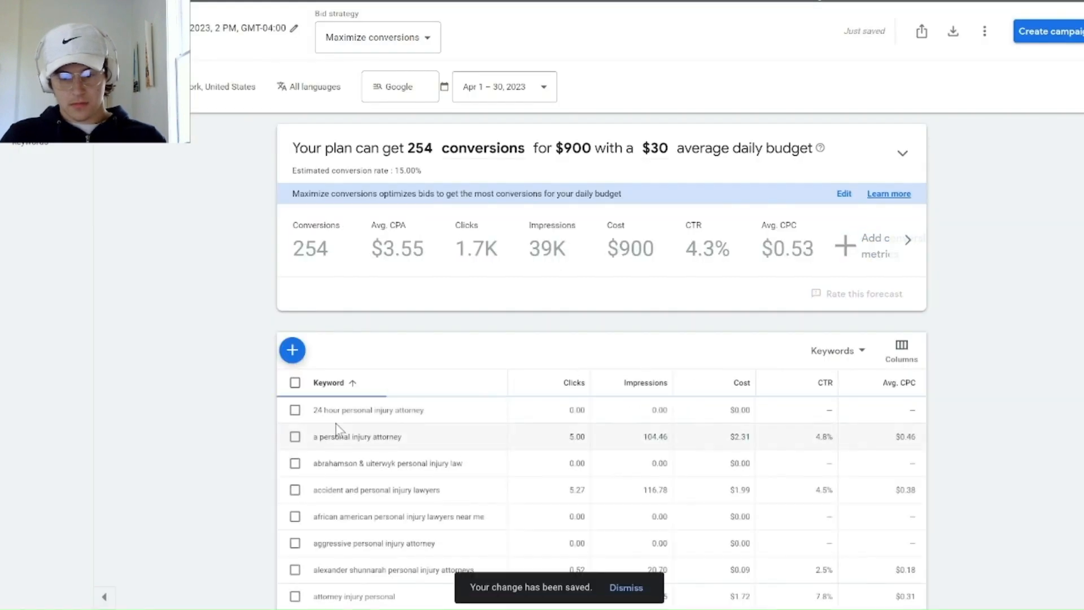
Expand the forecast chart and save a 6% conversion rate for the plan's new forecast, leaving the value per conversion empty.
left_click(902, 152)
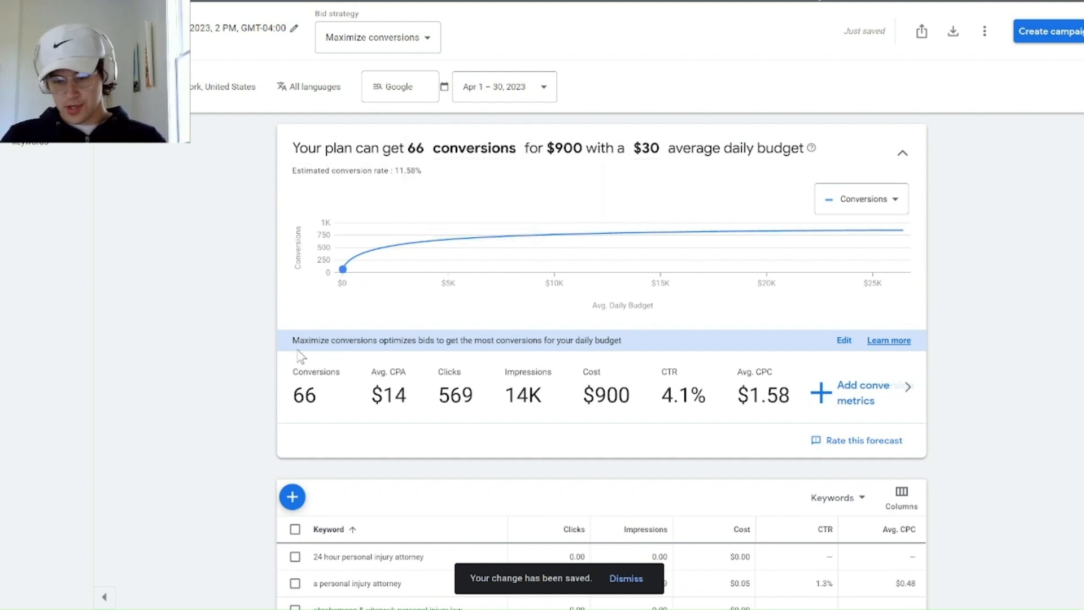
mouse_move(503, 246)
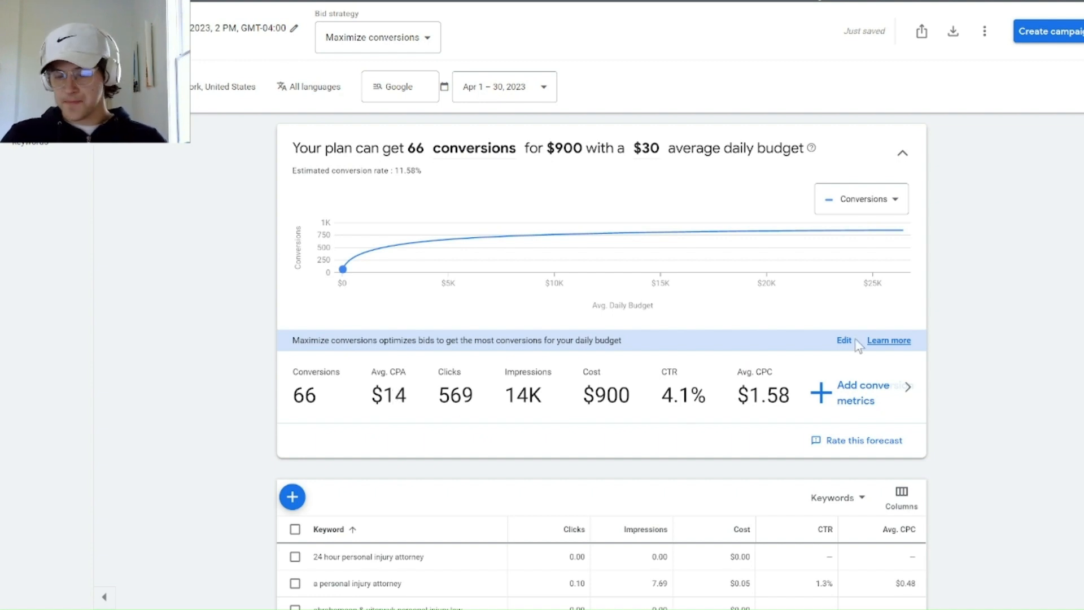
left_click(834, 400)
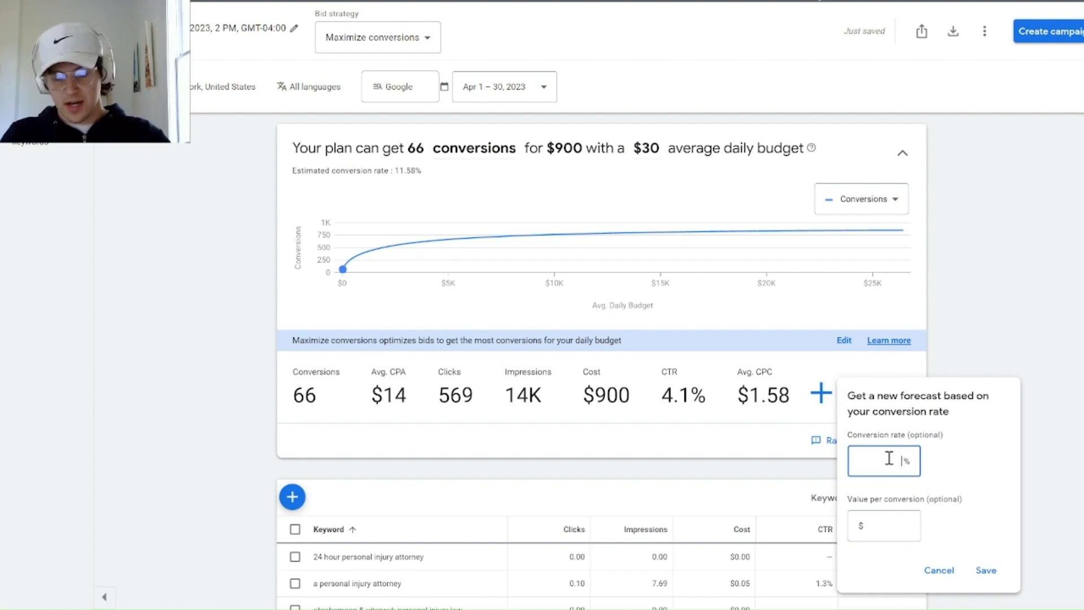
type("6")
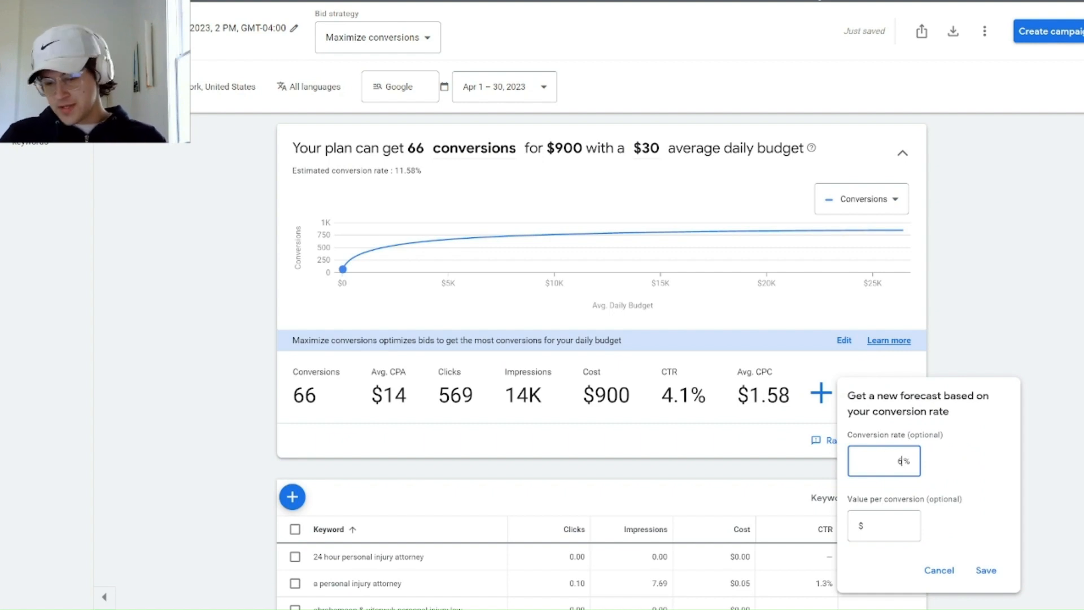
left_click(986, 570)
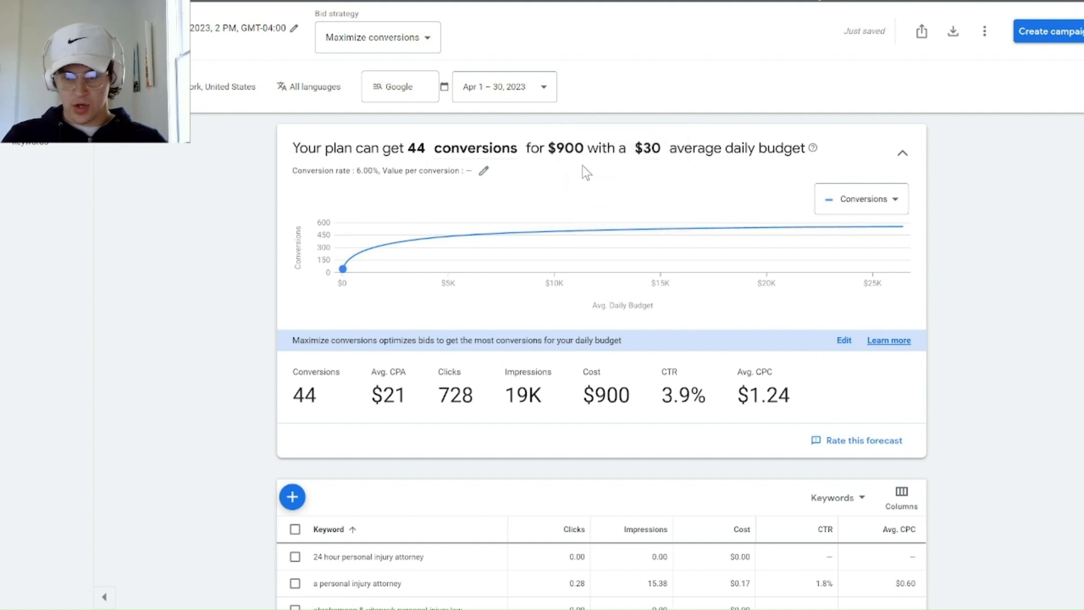
Set the plan's average daily budget to $100.
left_click(651, 148)
key("Return")
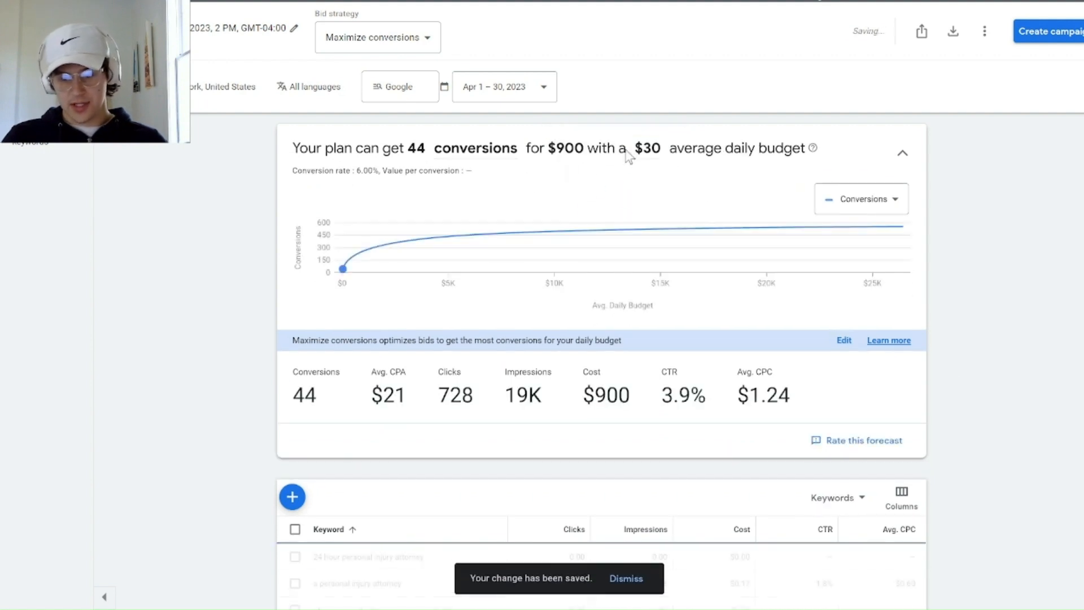
left_click(651, 153)
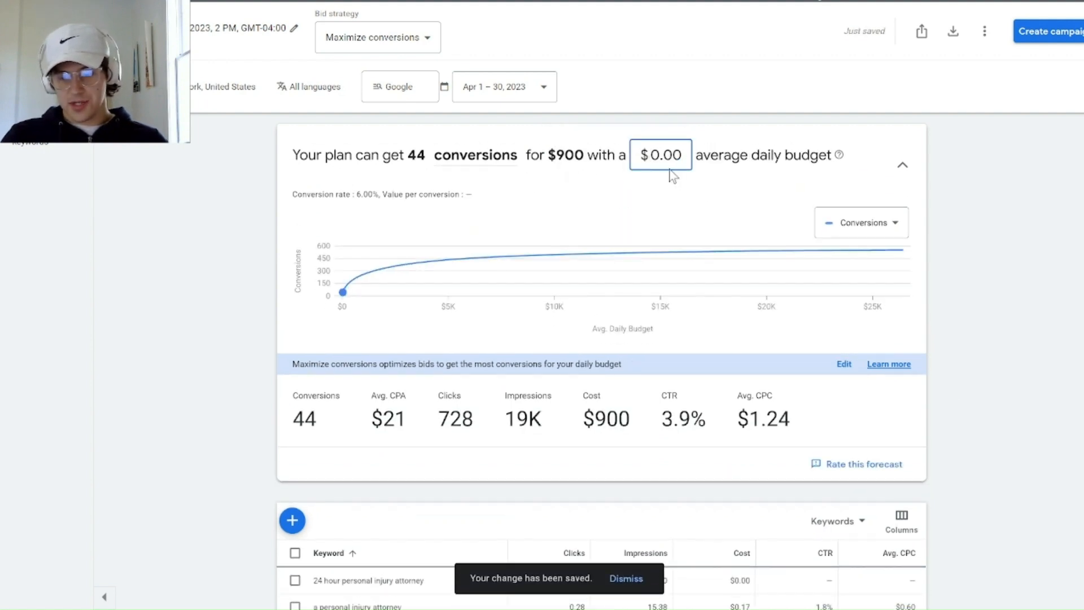
double_click(654, 152)
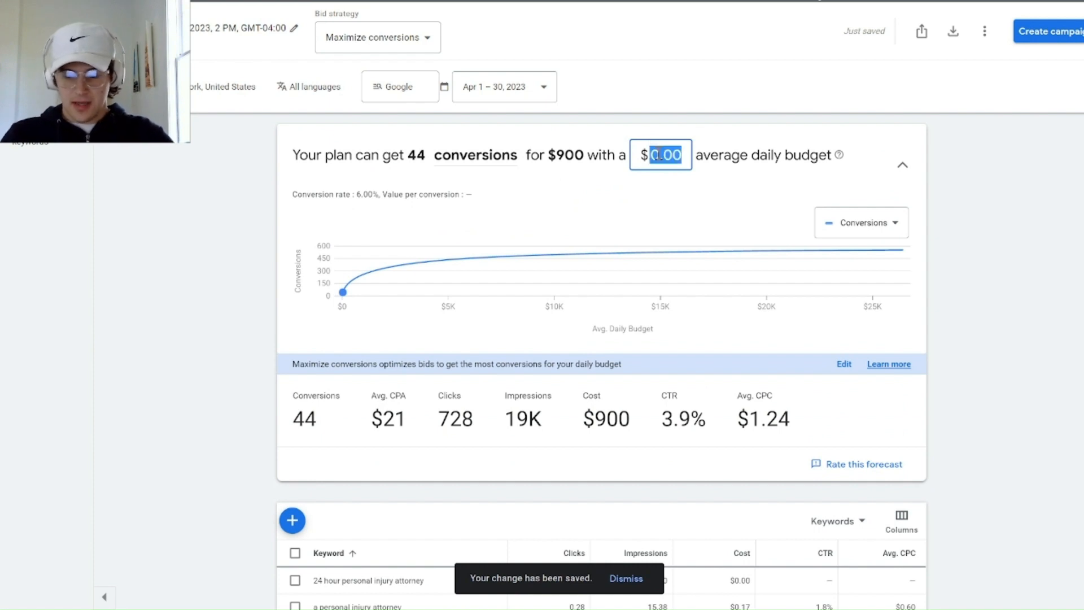
type("100")
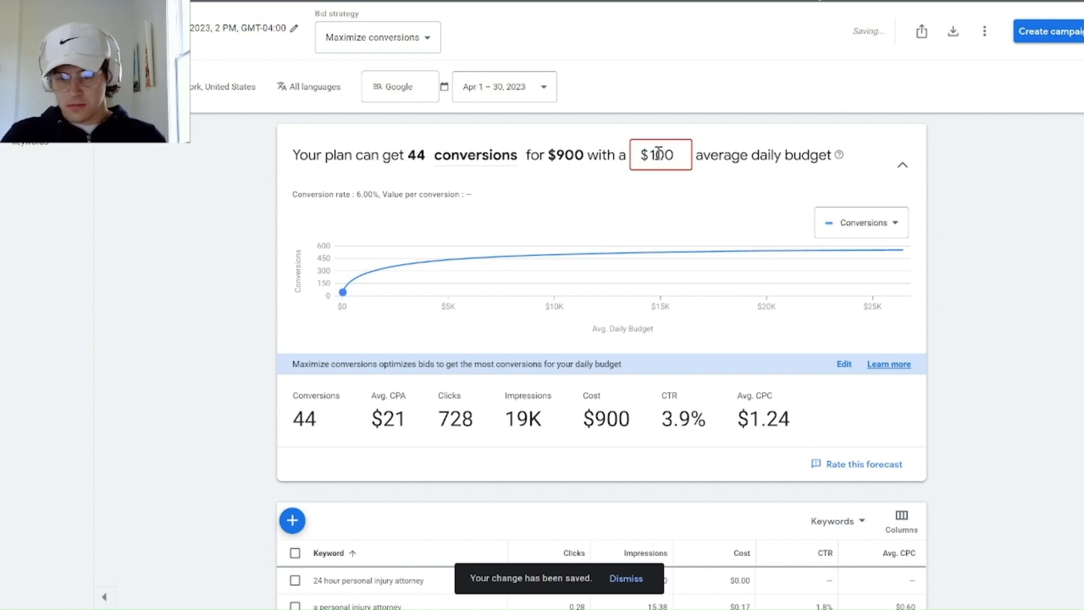
key("Return")
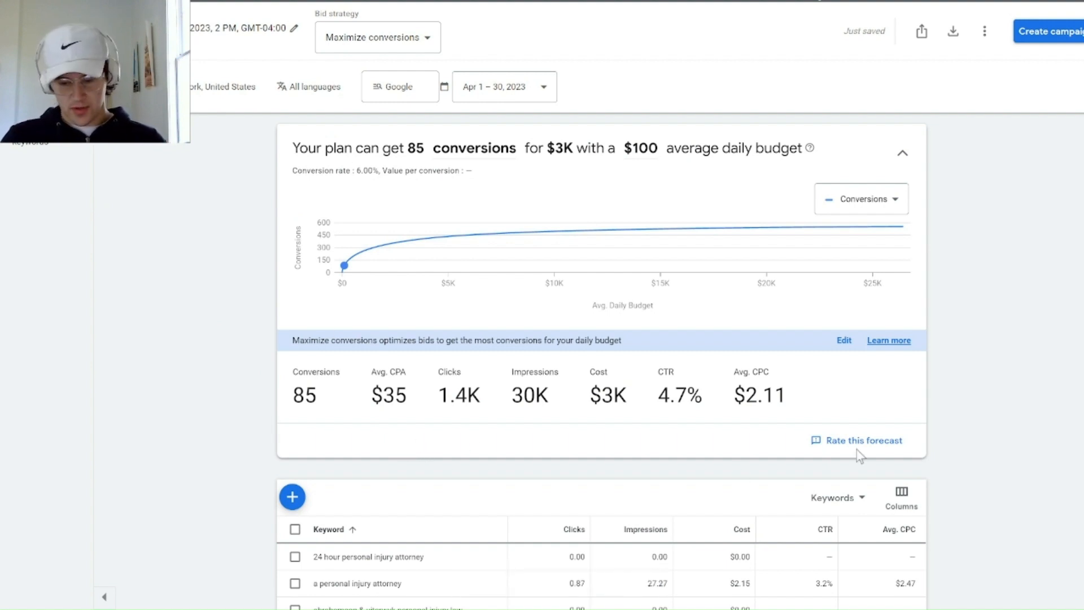
Sort the forecast keywords by cost from highest to lowest and look through the most expensive ones.
scroll(897, 443, "down", 5)
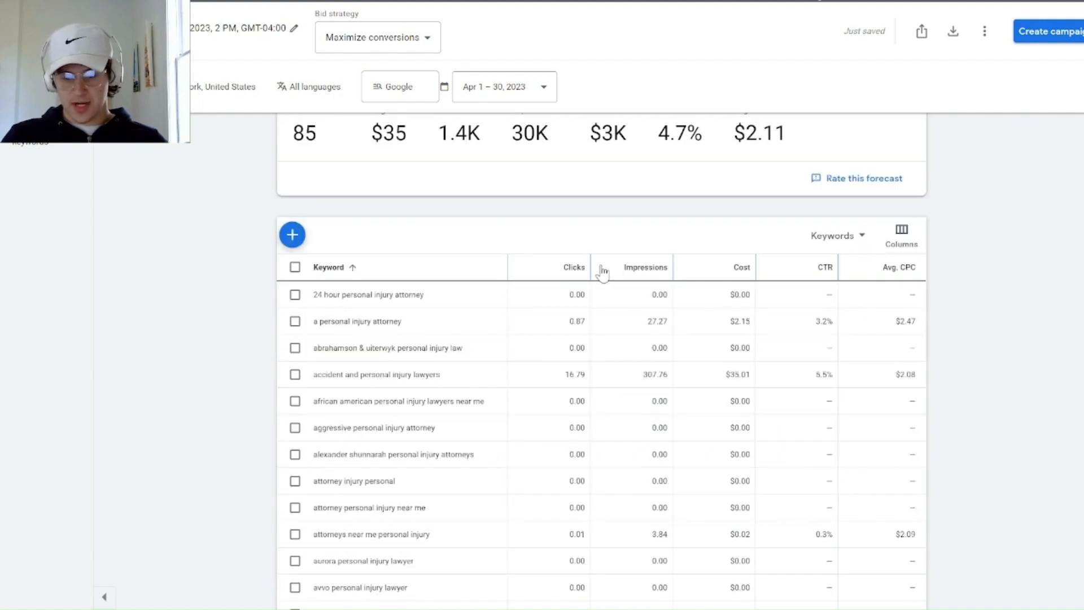
left_click(706, 276)
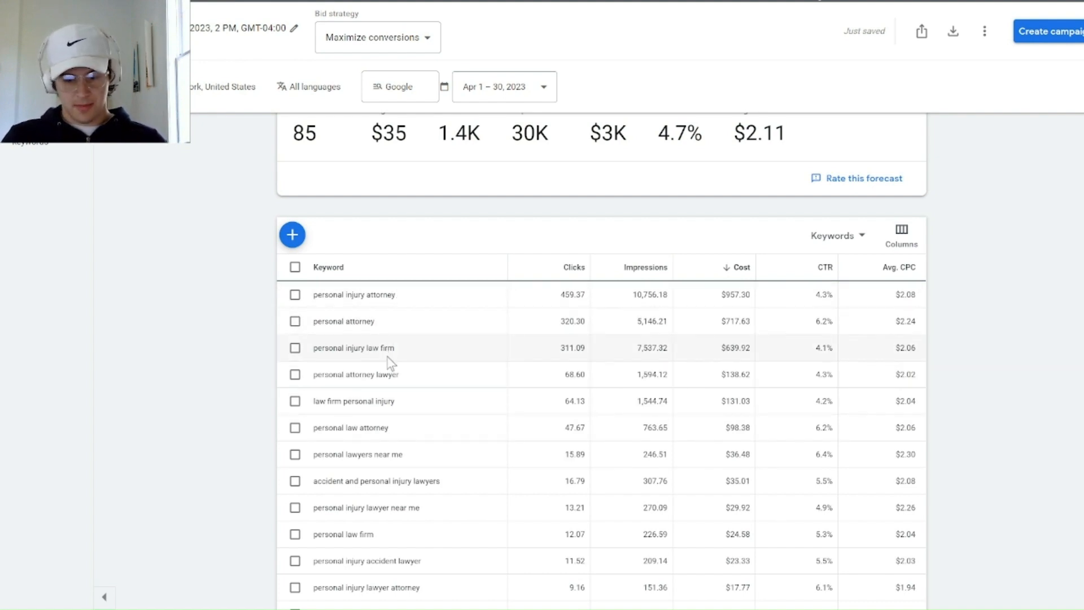
scroll(387, 374, "down", 2)
scroll(373, 404, "down", 4)
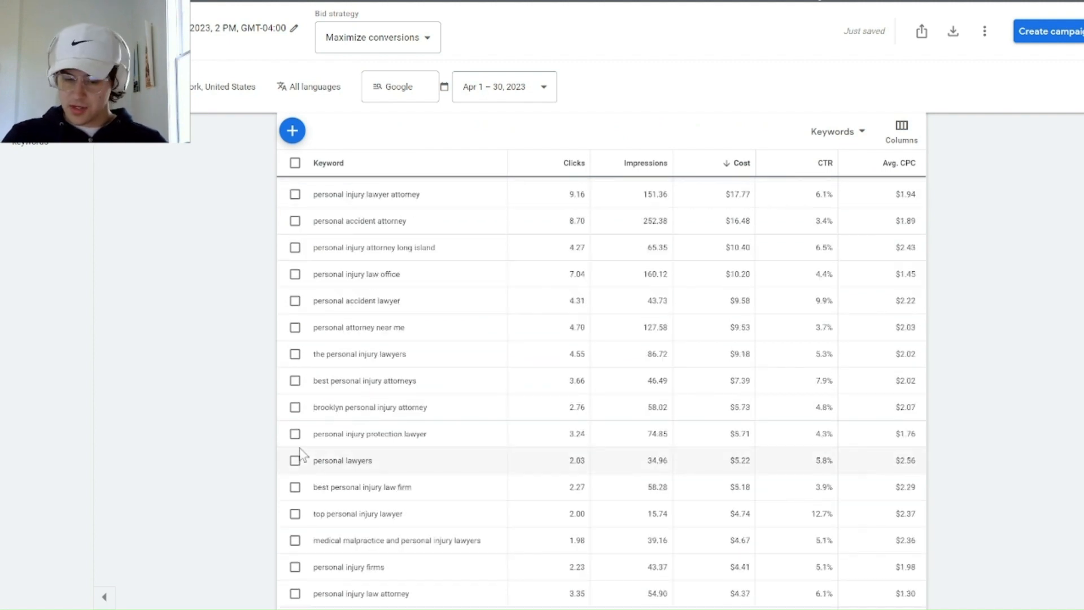
scroll(399, 437, "up", 6)
scroll(349, 452, "down", 2)
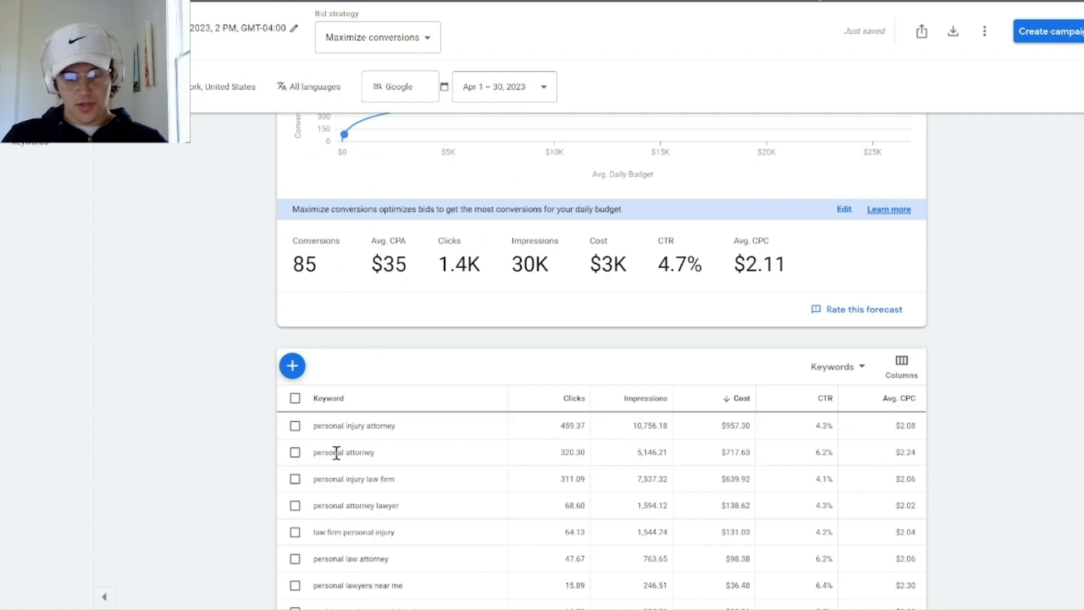
Change the match type of all keywords in the plan to exact match and view the updated forecast.
left_click(295, 398)
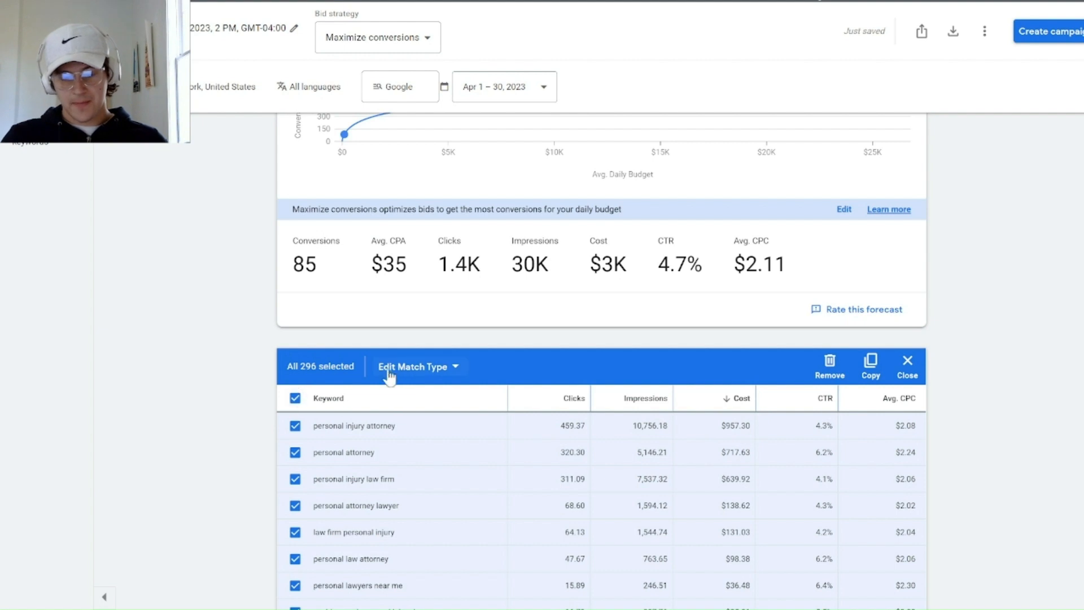
left_click(410, 368)
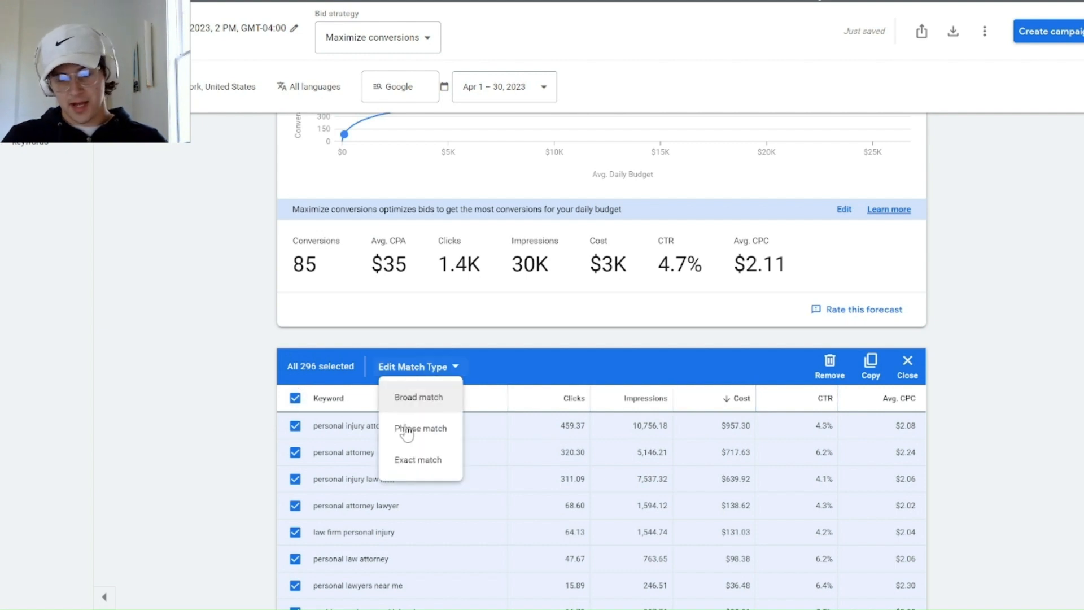
left_click(412, 459)
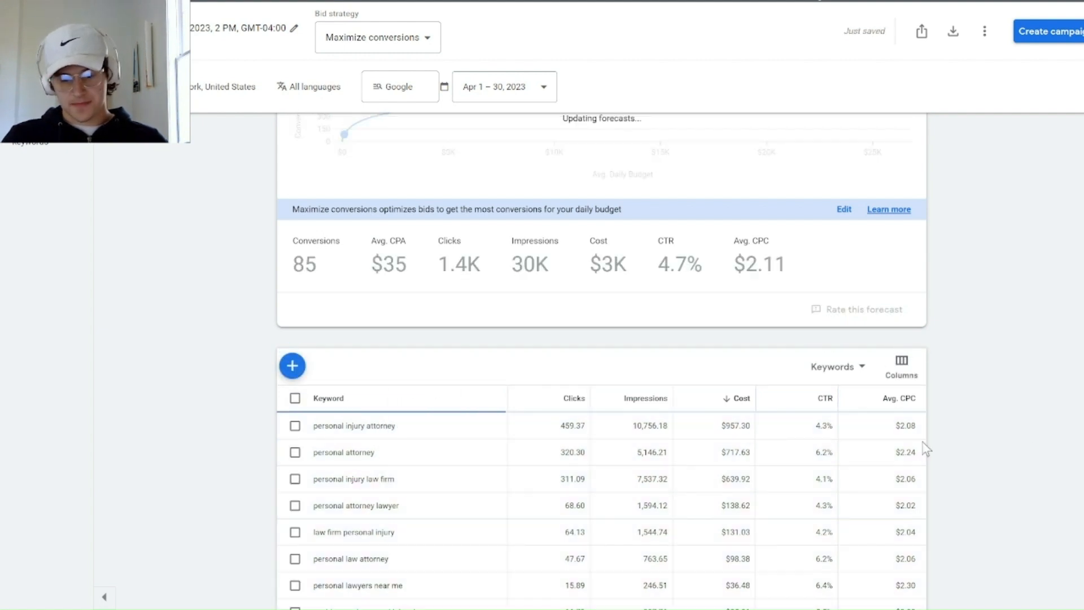
scroll(495, 322, "up", 2)
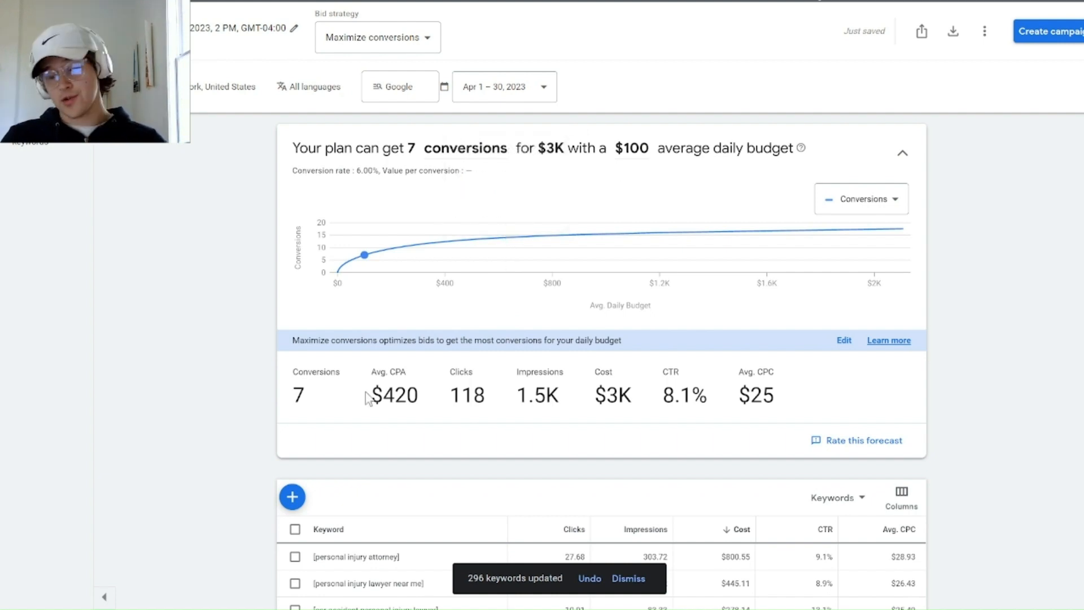
Look through the exact match keywords, then break down the Locations chart by cost for the top postal codes.
scroll(367, 397, "down", 2)
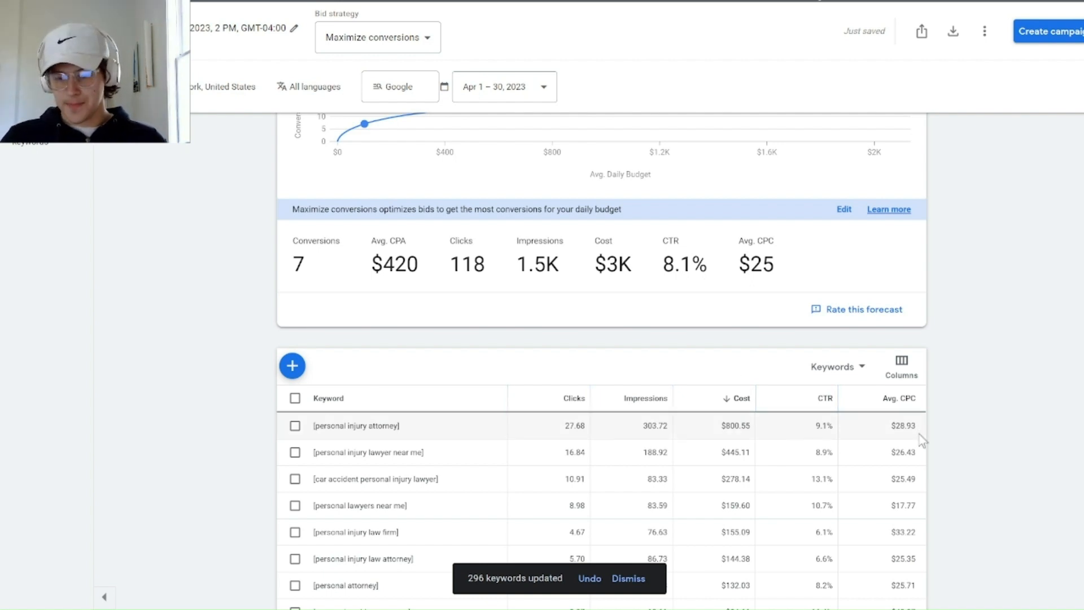
scroll(621, 395, "down", 7)
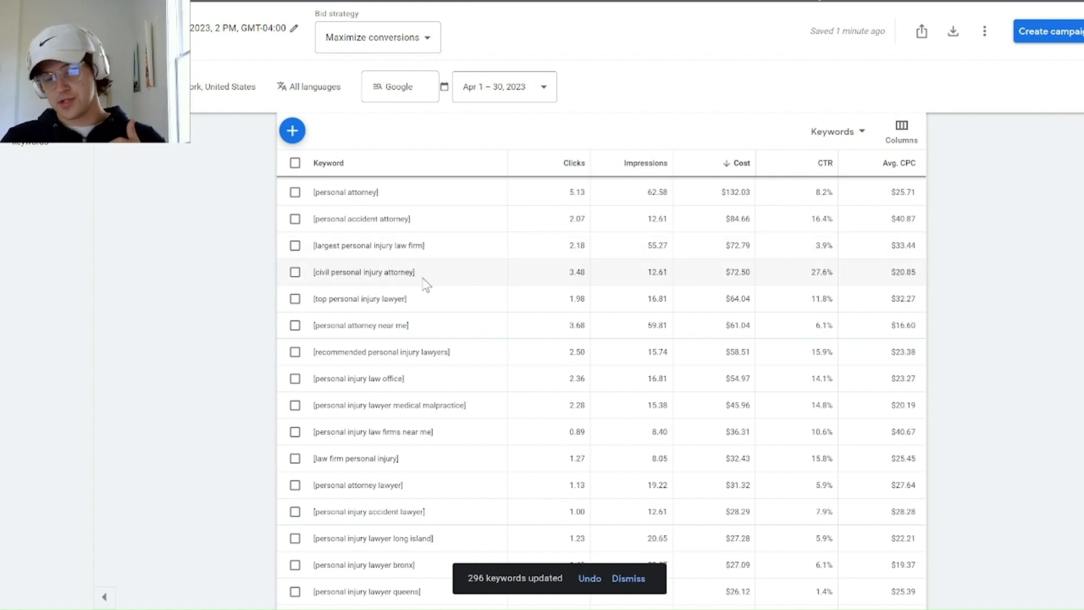
scroll(418, 283, "down", 10)
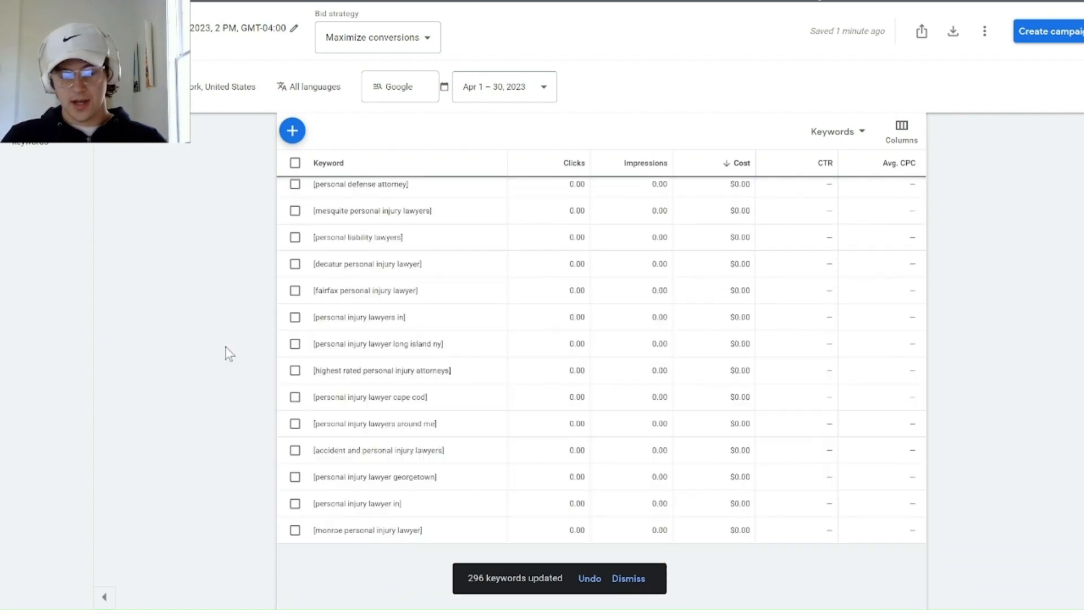
scroll(227, 353, "down", 20)
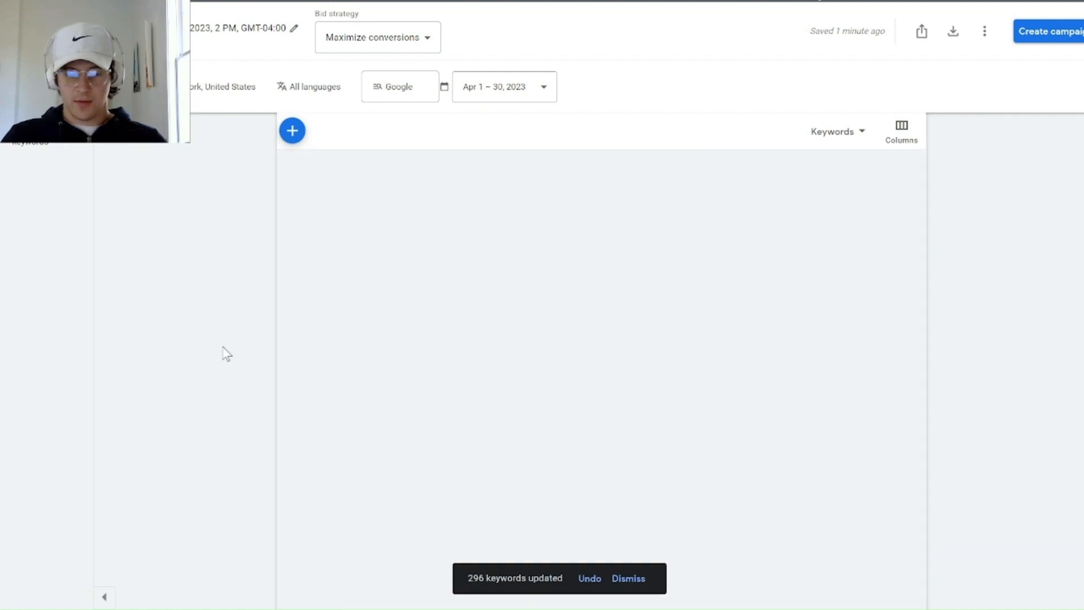
scroll(225, 351, "up", 5)
scroll(237, 348, "down", 5)
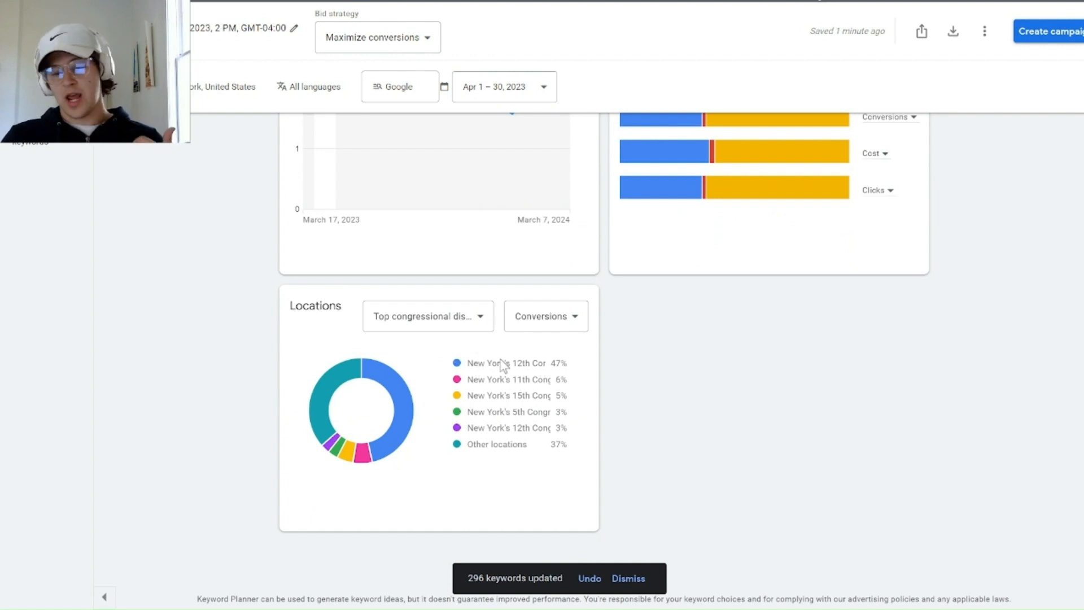
left_click(536, 327)
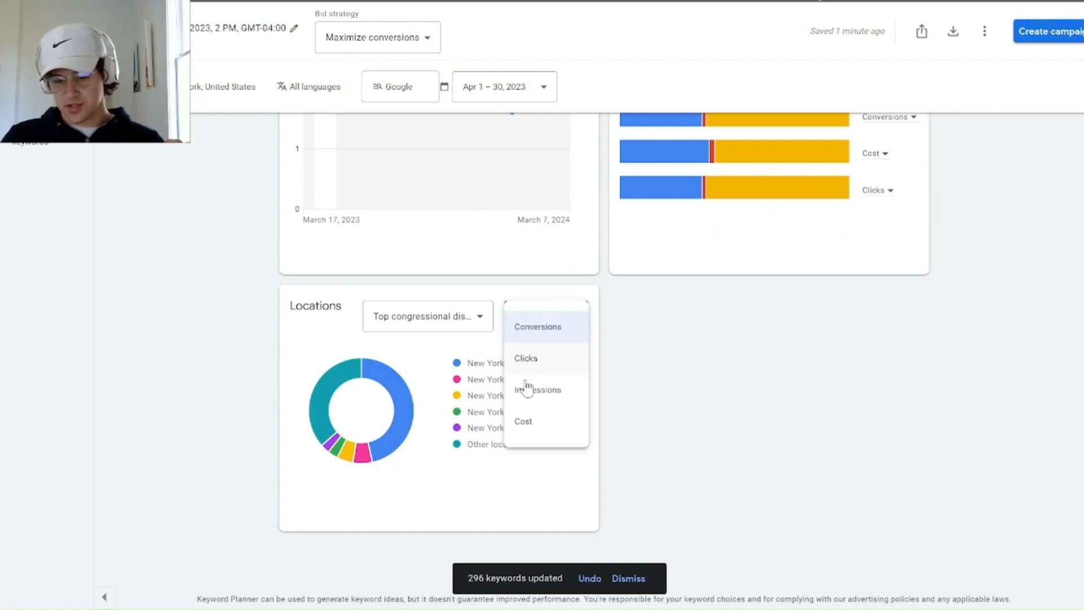
left_click(527, 422)
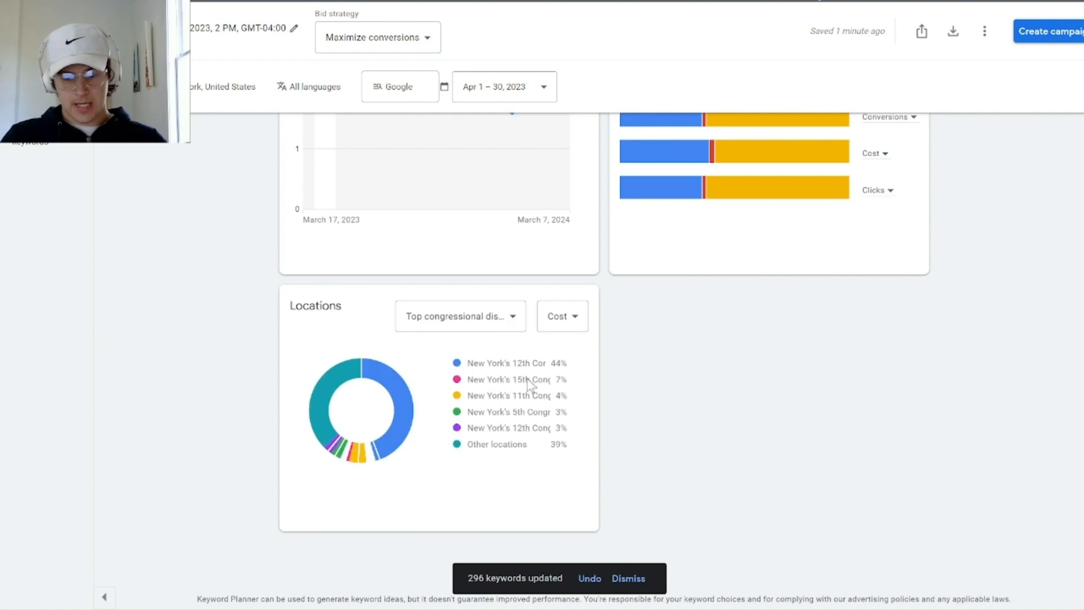
left_click(484, 323)
left_click(447, 361)
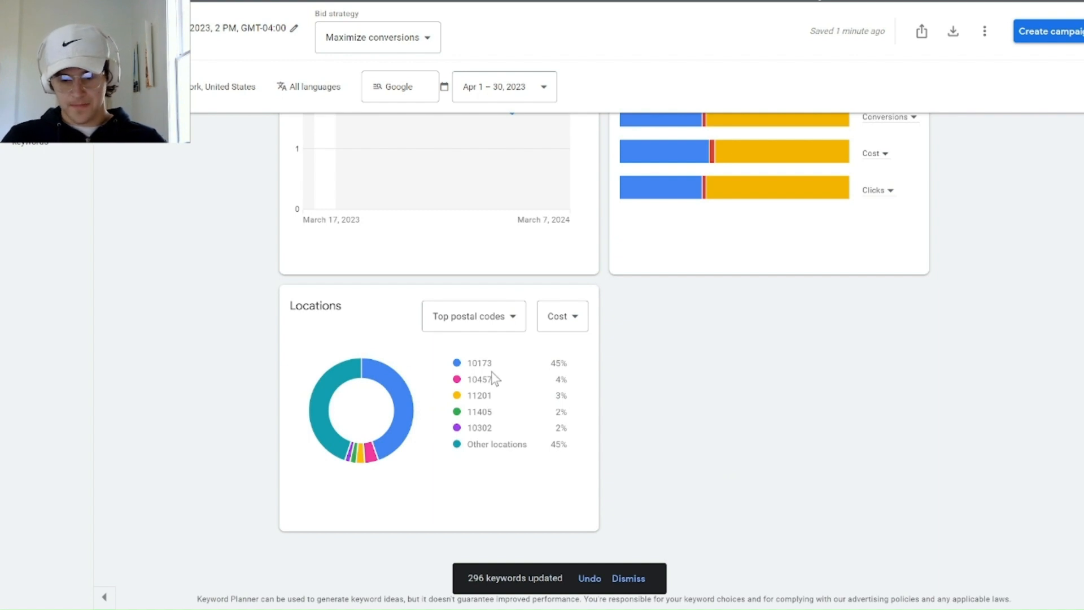
mouse_move(402, 403)
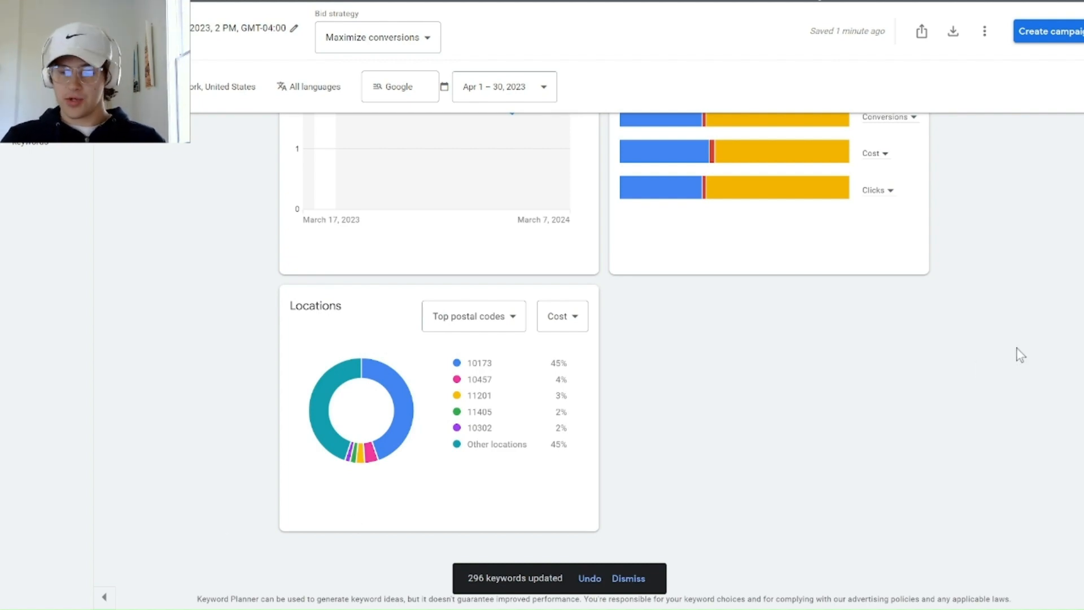
scroll(1016, 353, "up", 5)
scroll(815, 372, "up", 10)
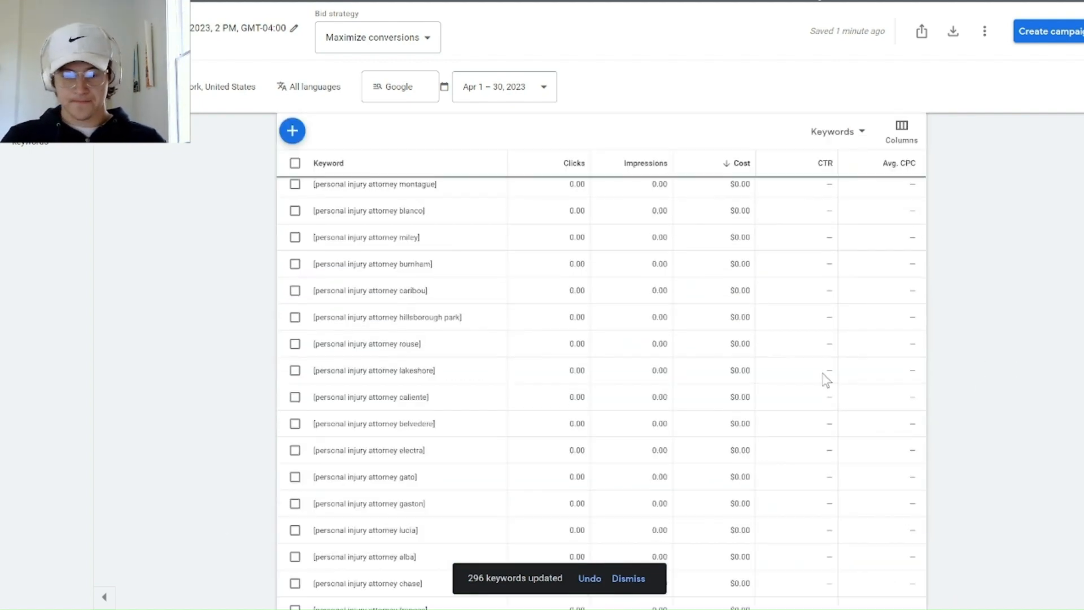
scroll(815, 375, "up", 10)
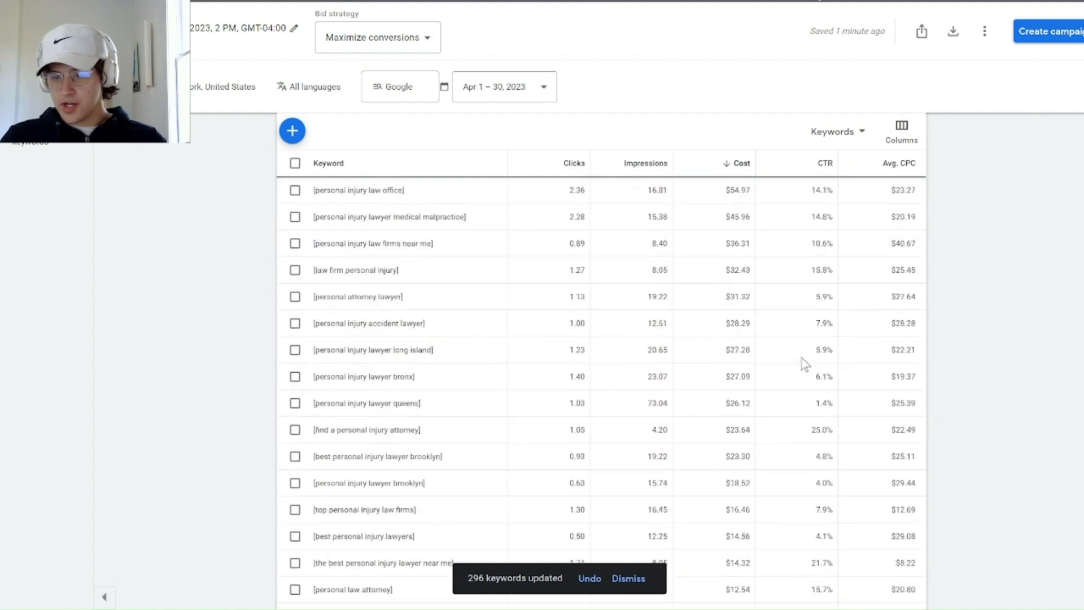
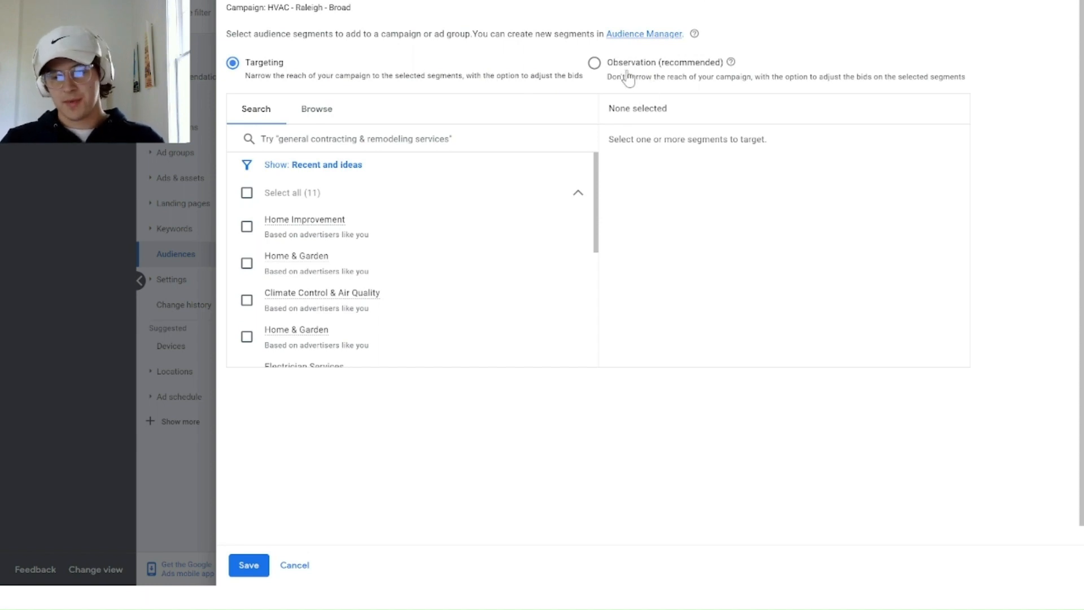
Switch the campaign's audience segments to Observation and search the segments for "hvac".
left_click(599, 67)
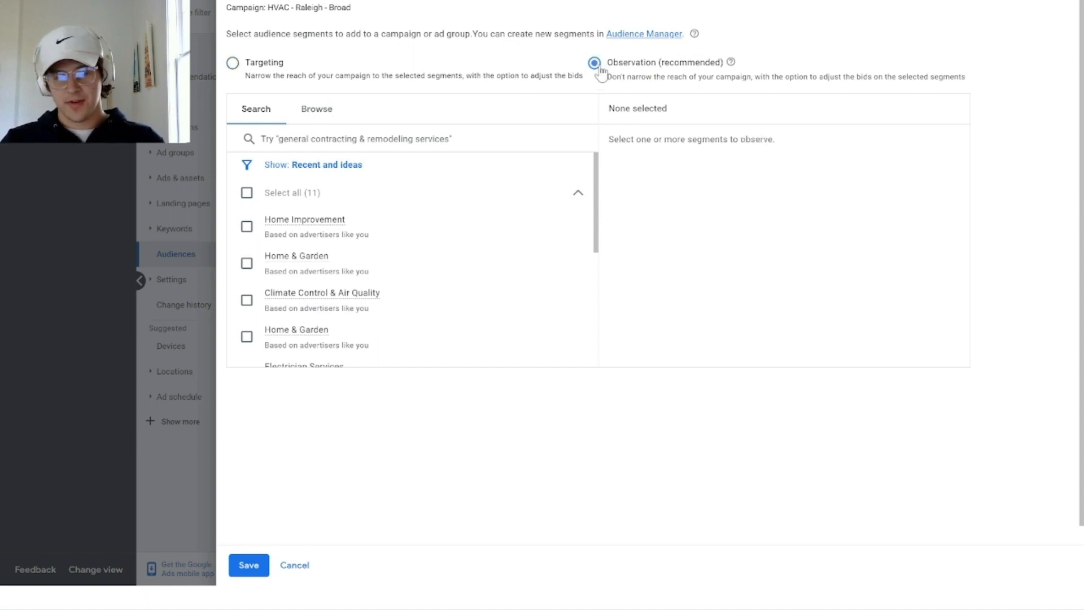
left_click(314, 111)
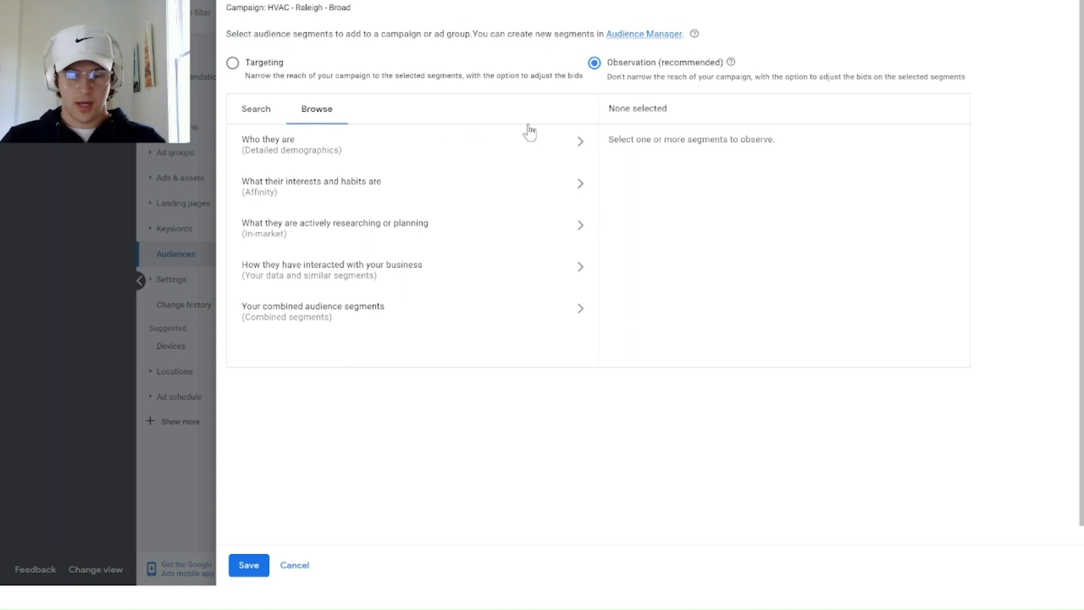
left_click(256, 110)
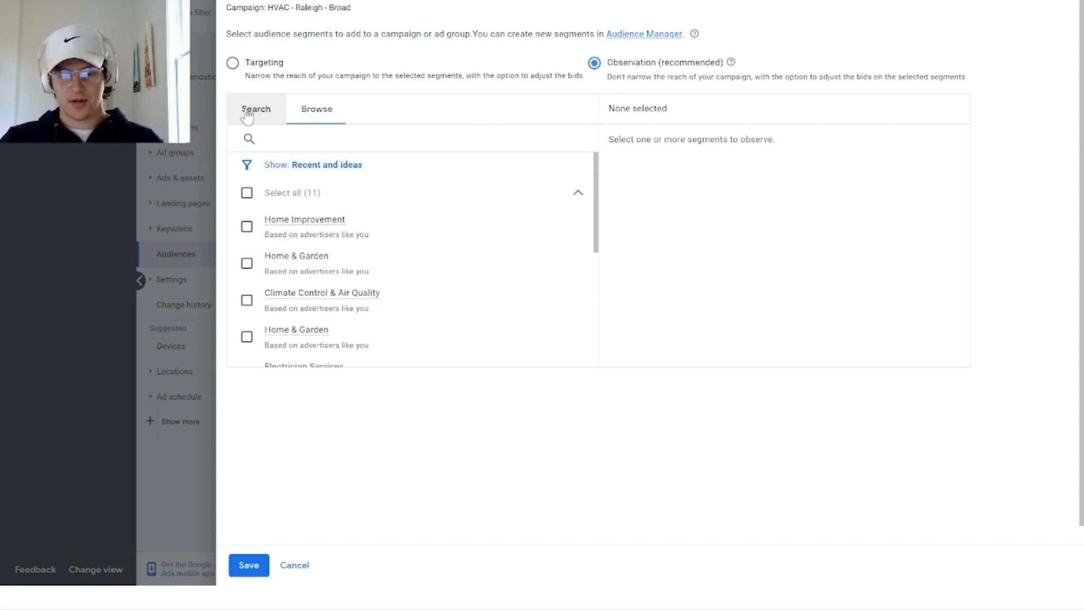
left_click(307, 135)
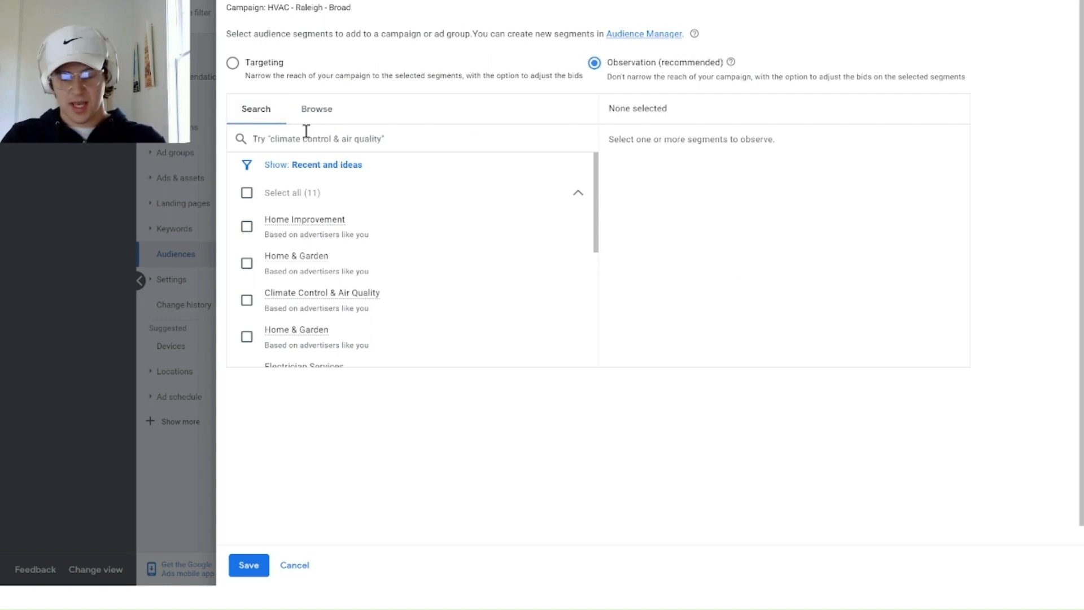
type("hvac")
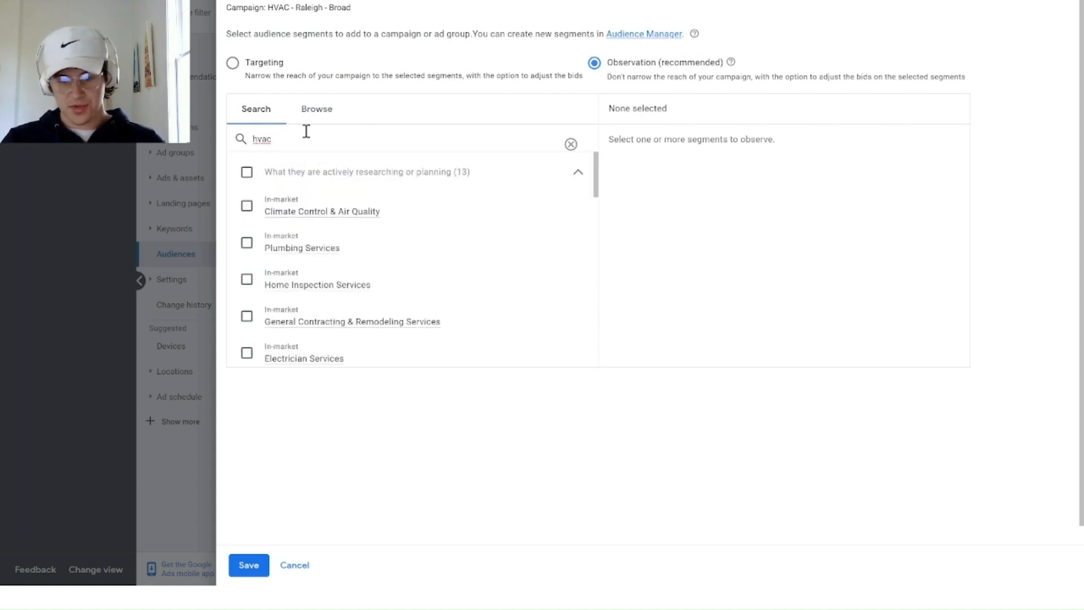
Select the in-market segments Climate Control & Air Quality, Plumbing Services and Home Inspection Services.
left_click(247, 206)
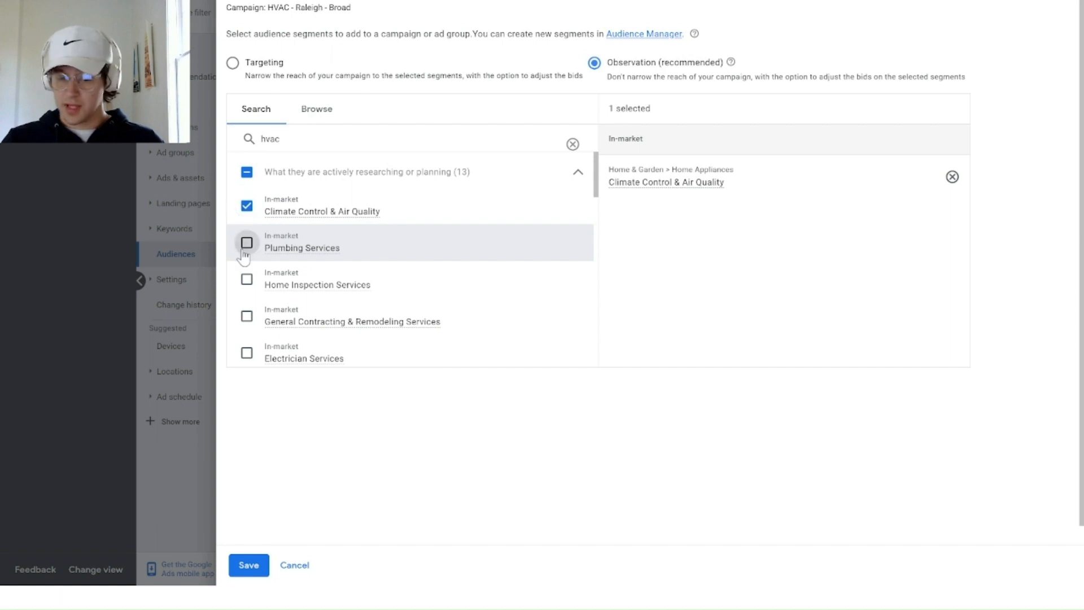
left_click(246, 243)
left_click(246, 279)
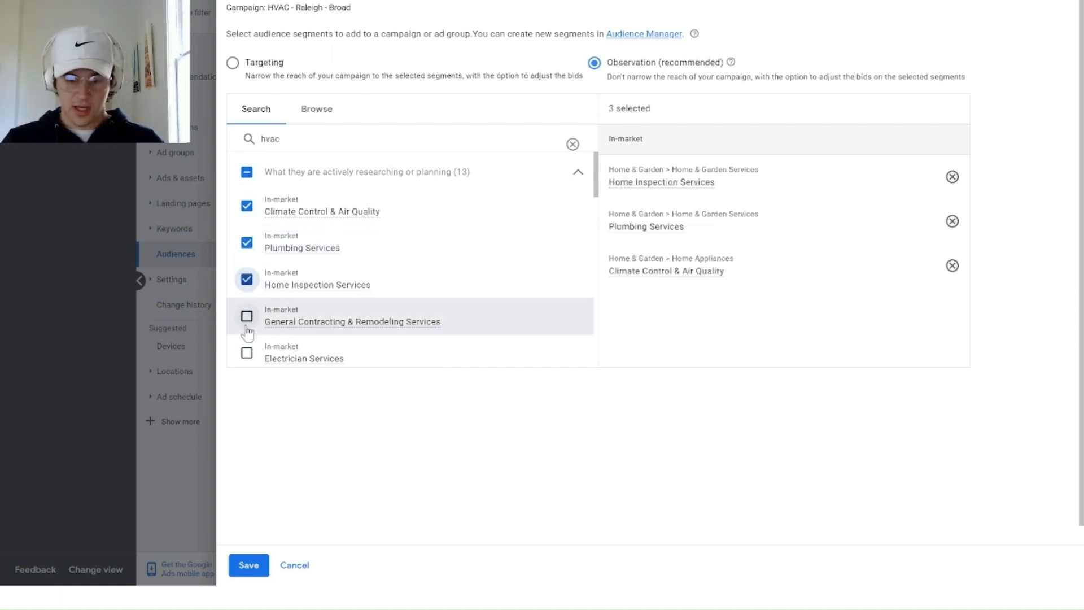
Look through the remaining hvac segment suggestions and read the details of the Climate Control & Air Quality segment.
scroll(246, 333, "down", 3)
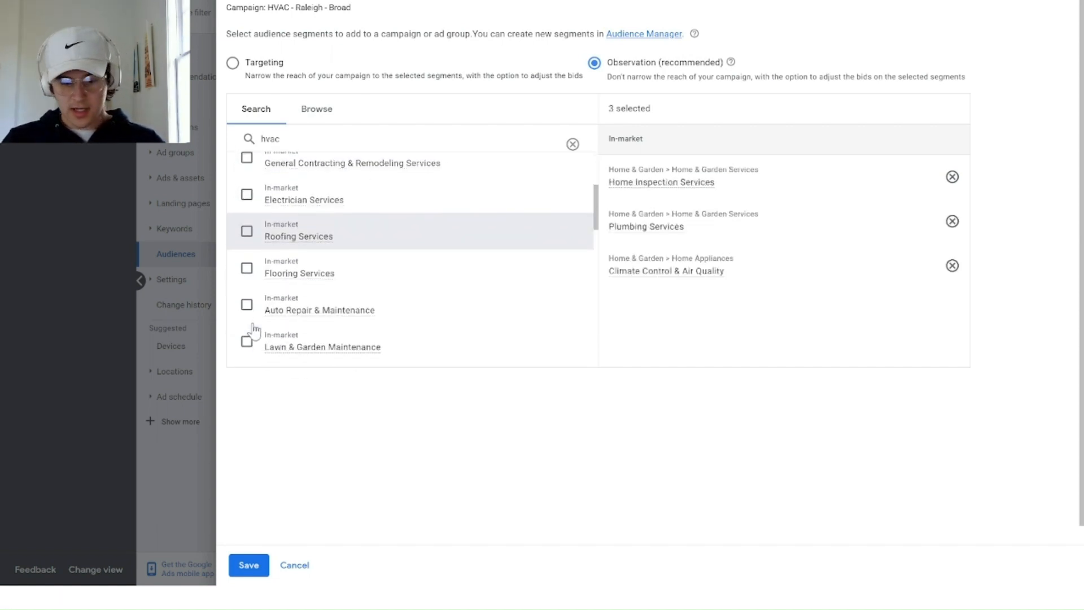
scroll(254, 330, "down", 2)
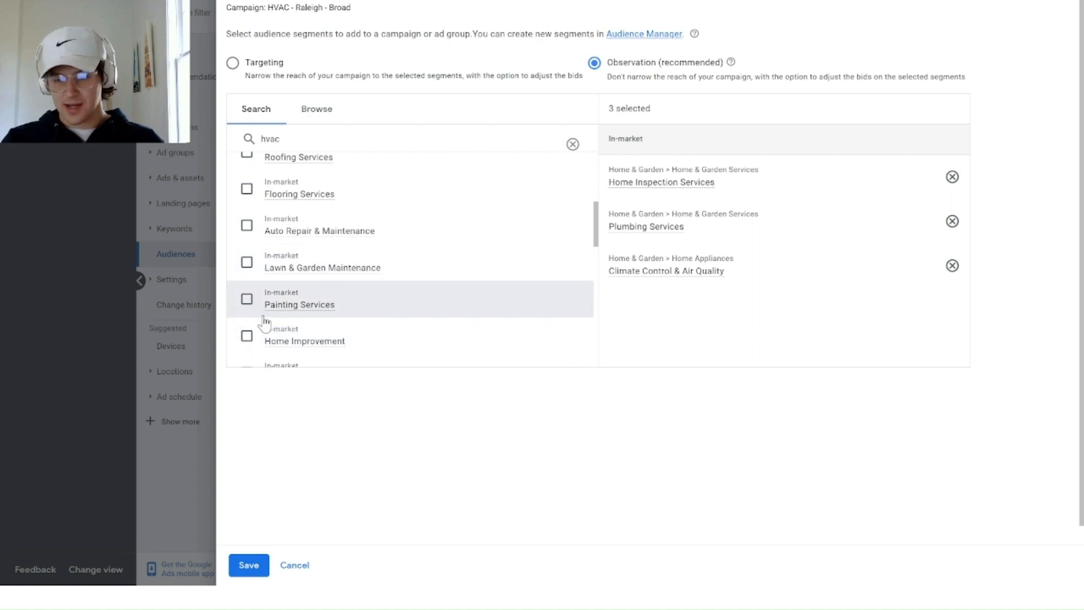
scroll(350, 305, "up", 5)
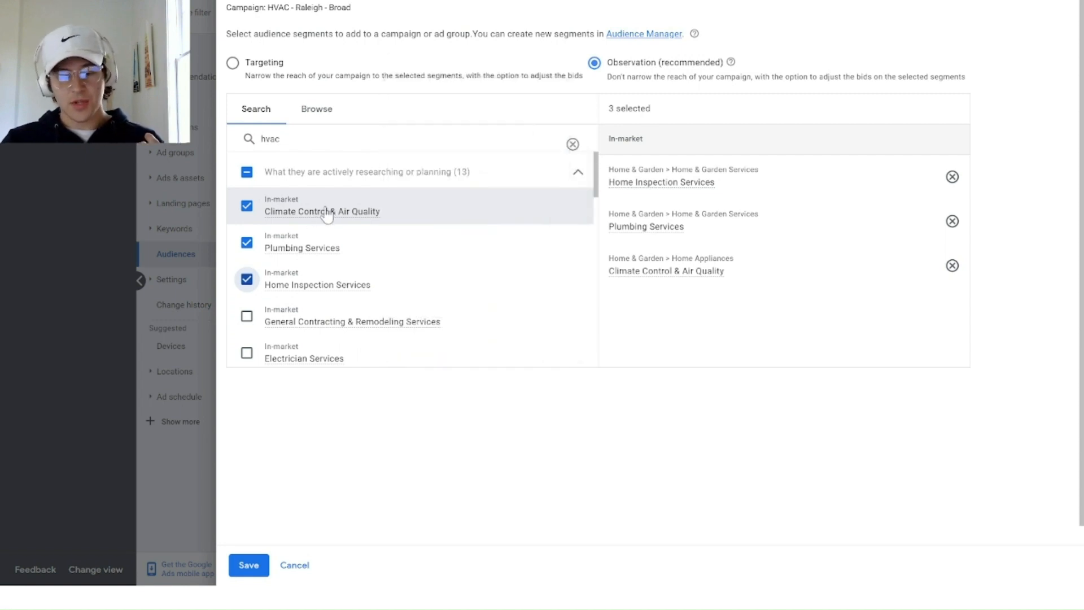
mouse_move(326, 218)
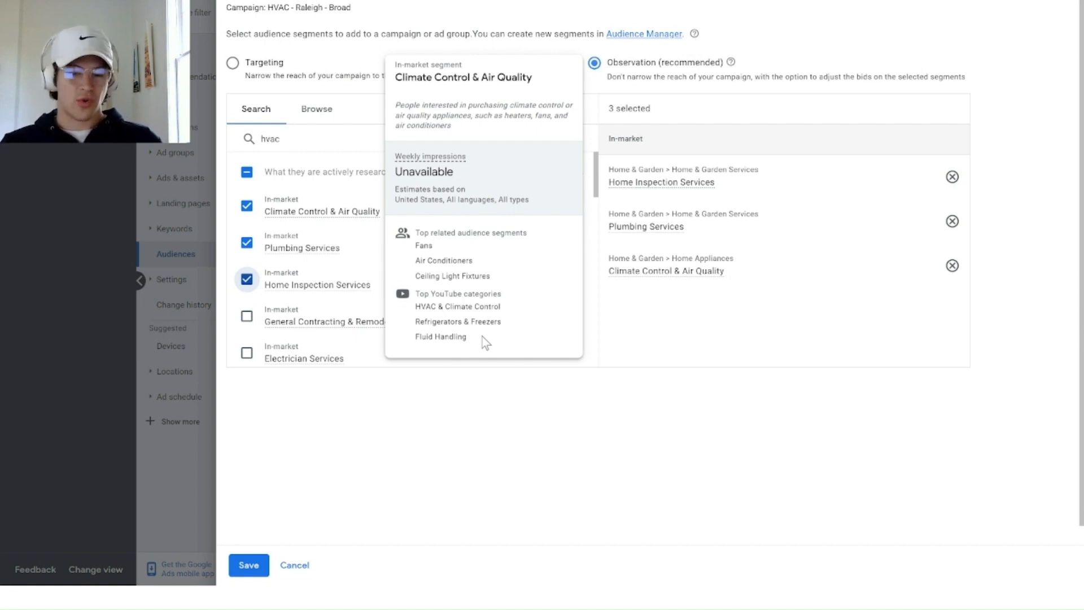
scroll(325, 225, "down", 2)
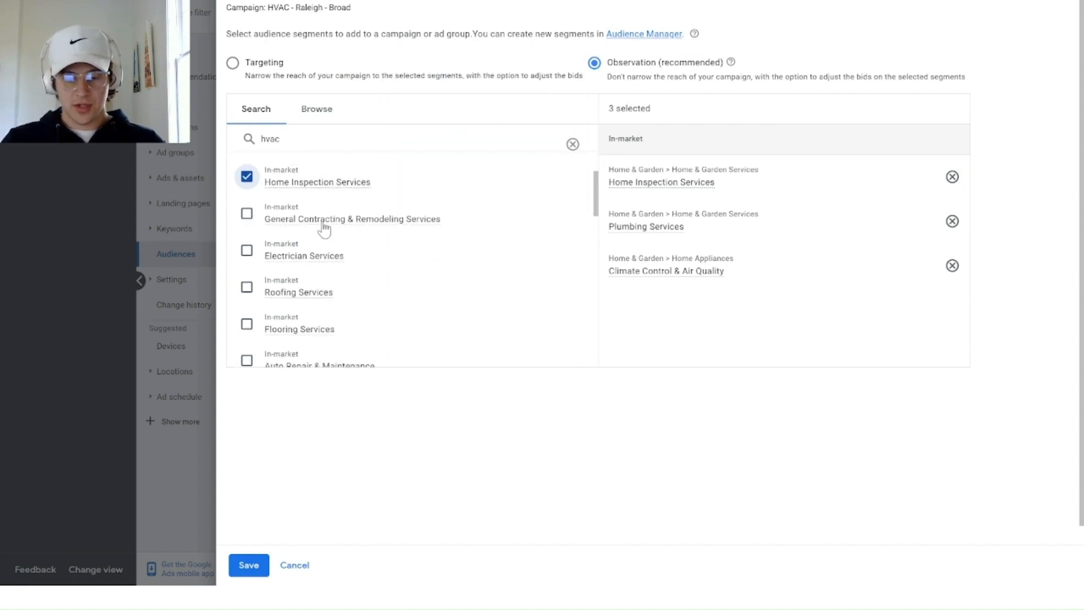
scroll(324, 229, "down", 5)
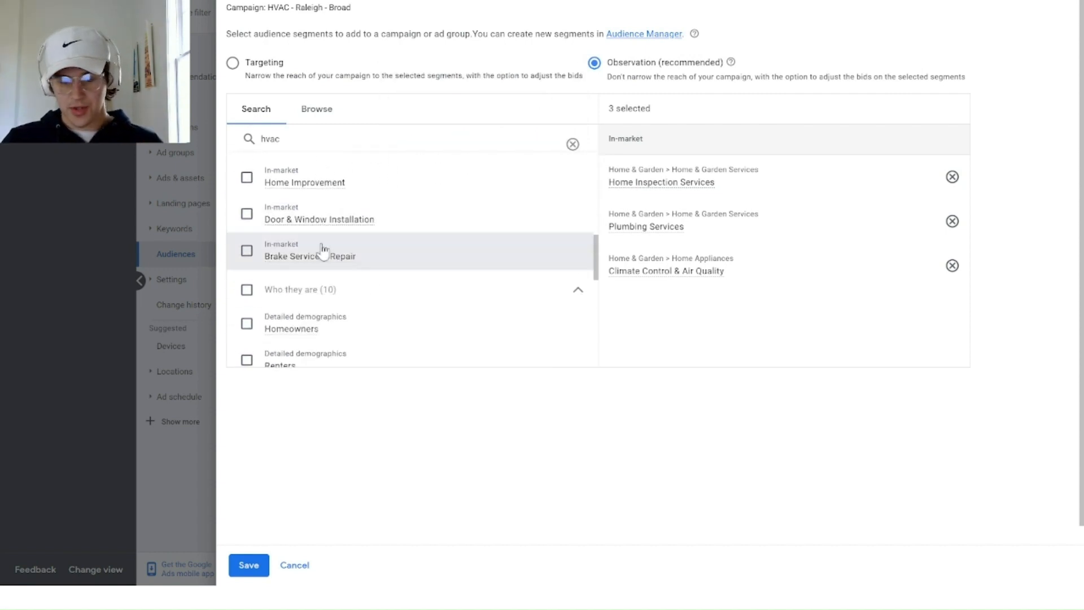
scroll(417, 259, "up", 10)
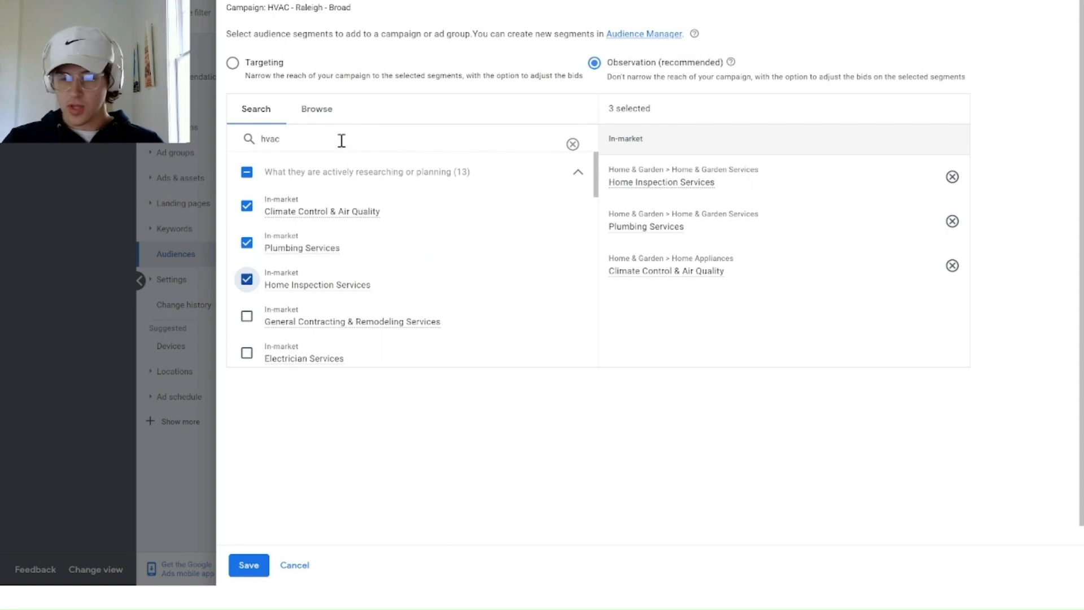
Browse the affinity segments for interests and habits and look through their categories.
left_click(317, 109)
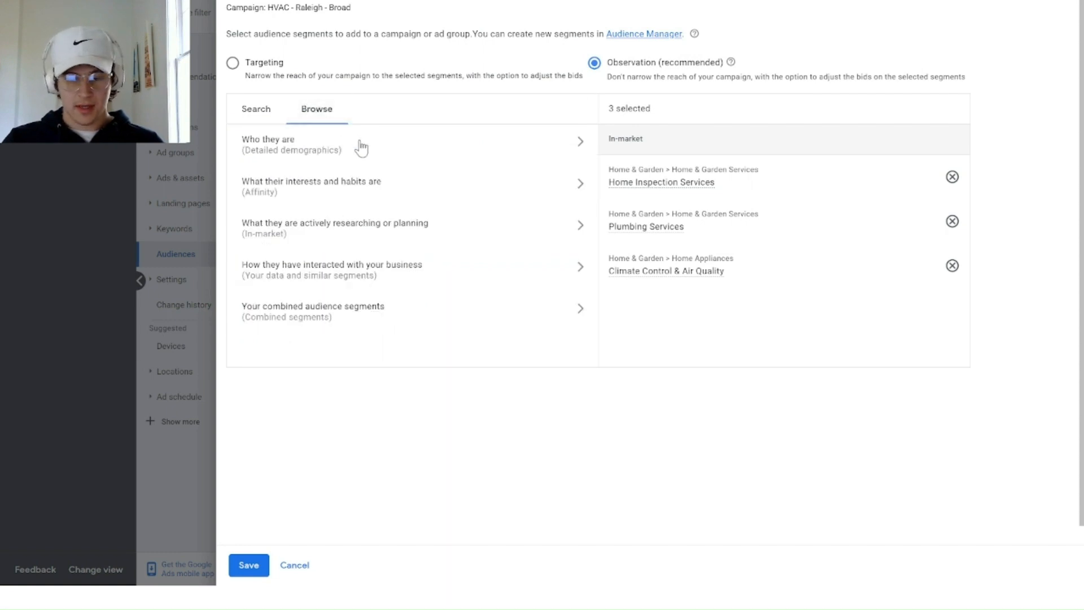
left_click(579, 186)
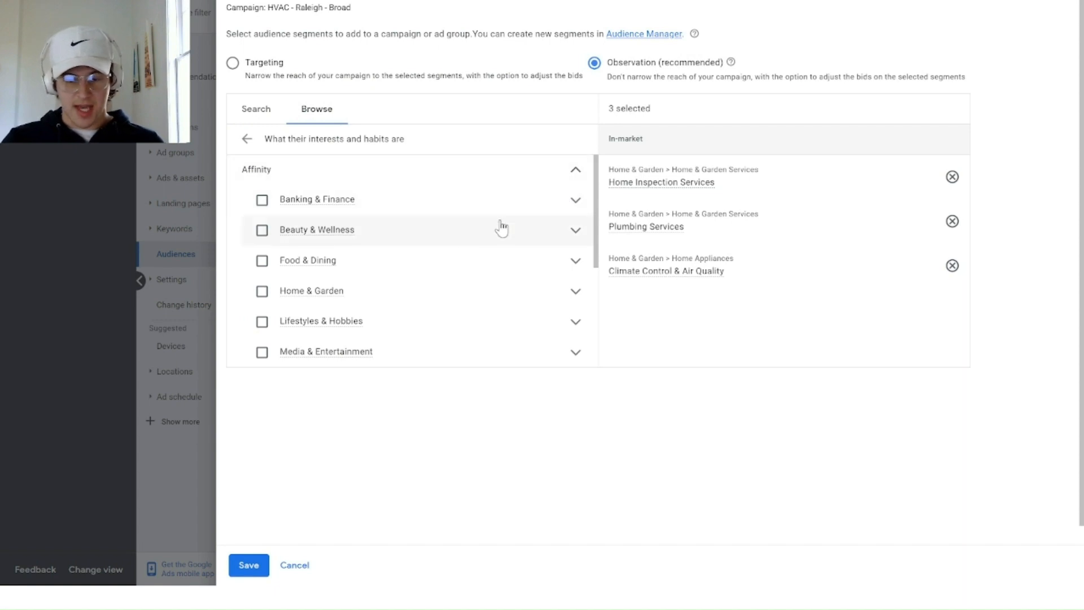
scroll(499, 232, "down", 2)
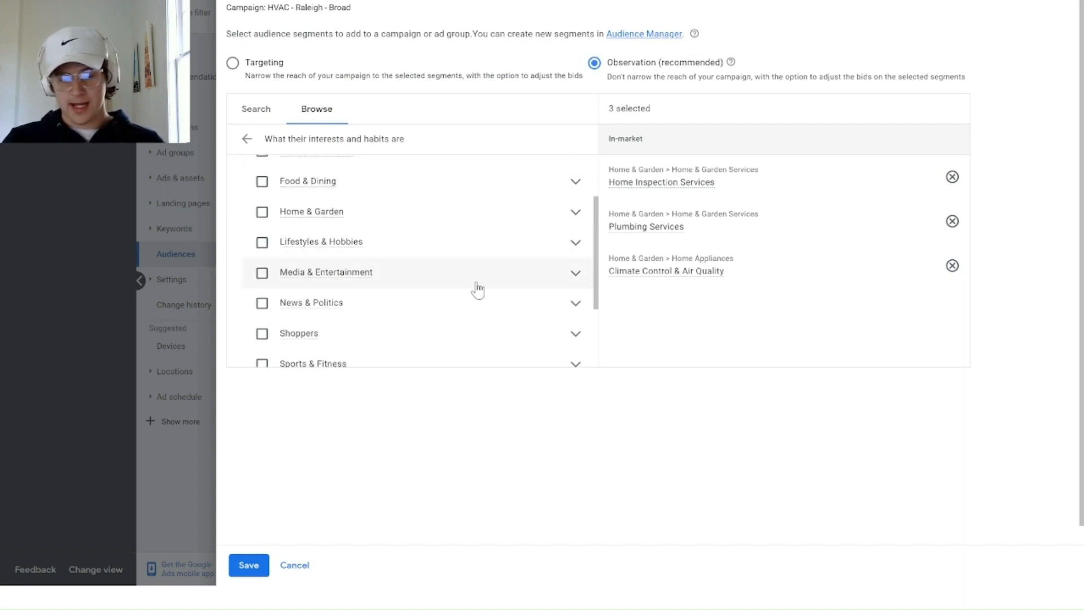
scroll(395, 271, "up", 2)
scroll(528, 235, "down", 4)
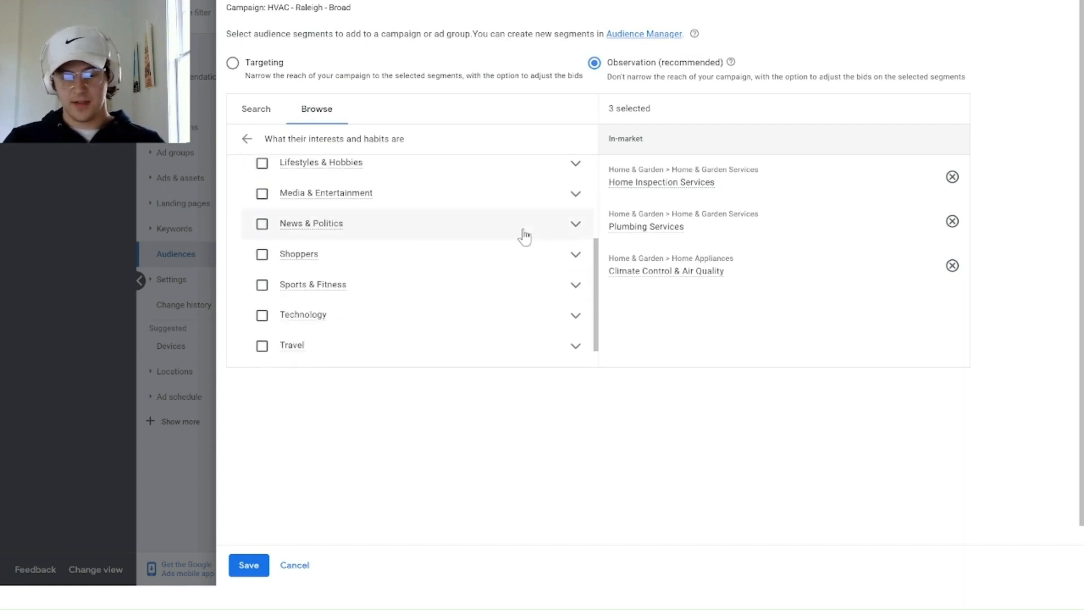
scroll(522, 235, "down", 1)
scroll(516, 242, "up", 5)
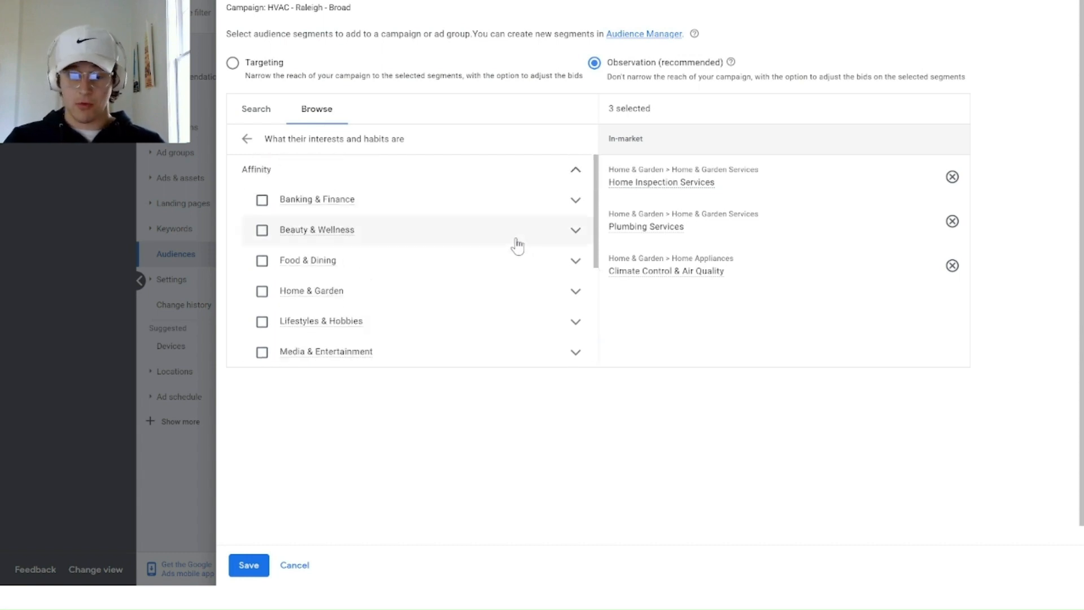
scroll(516, 244, "down", 3)
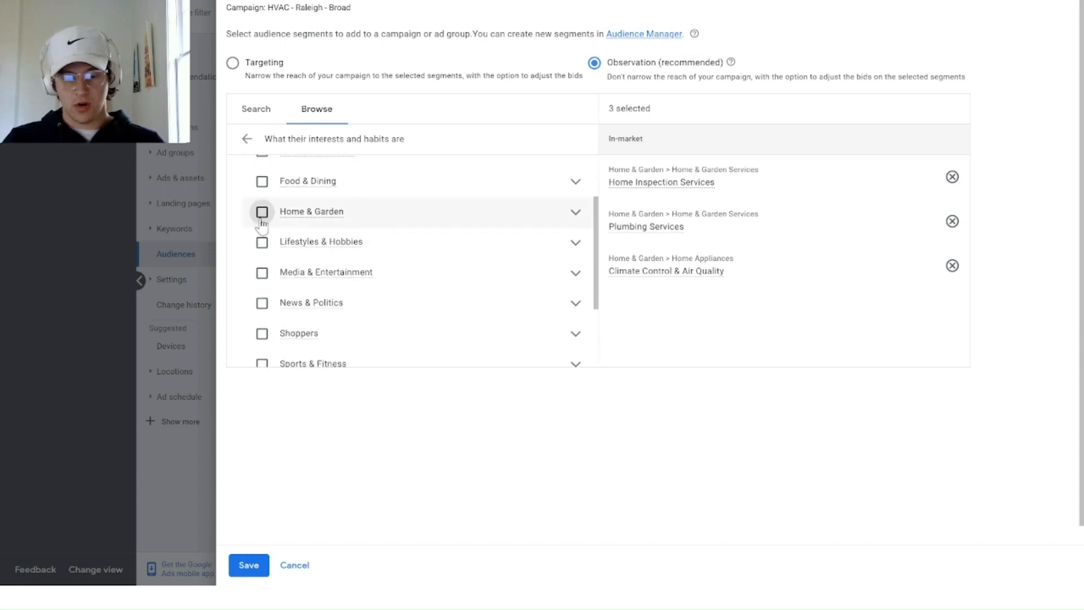
left_click(262, 212)
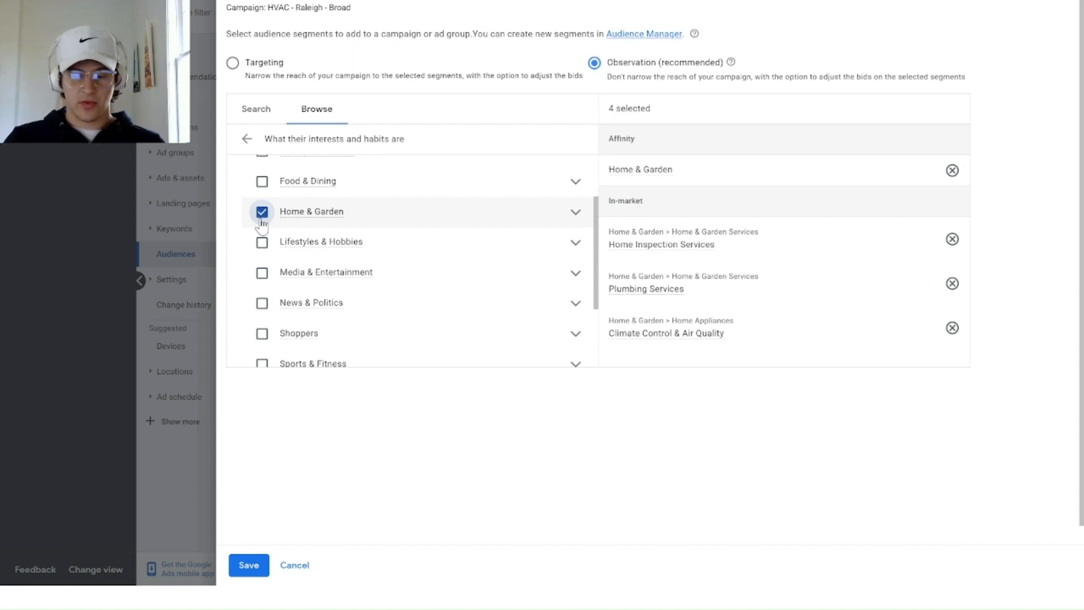
left_click(261, 214)
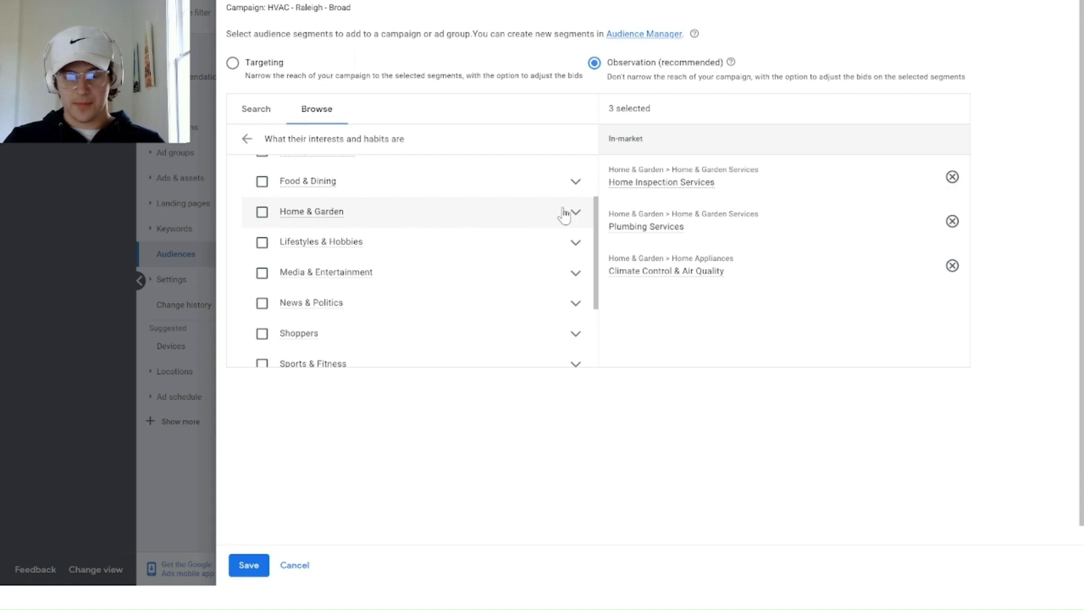
scroll(562, 214, "up", 2)
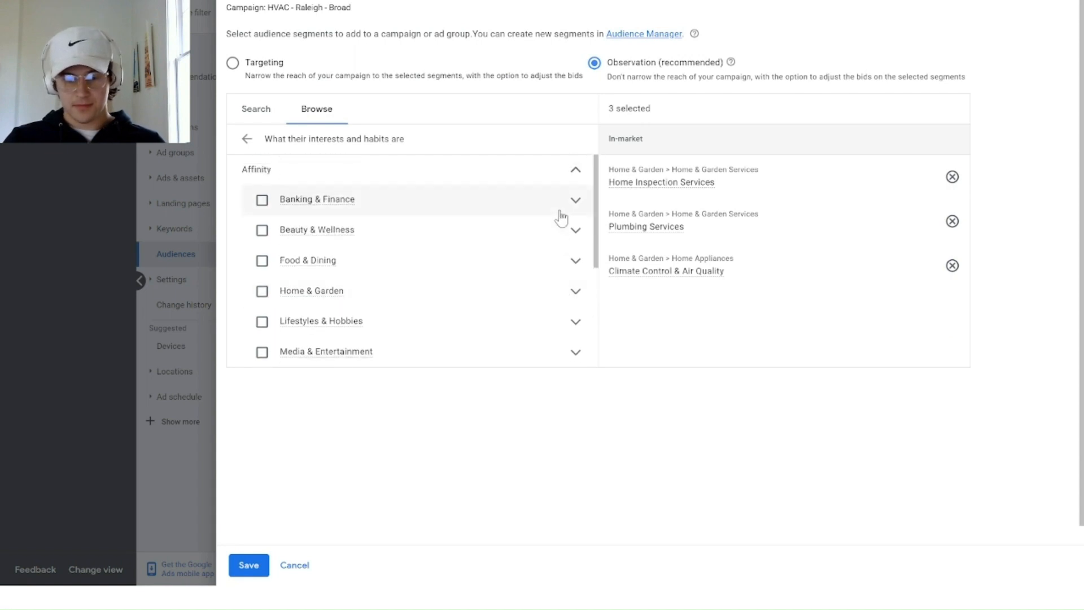
Expand the Home & Garden affinity category and try Home Decor Enthusiasts as a segment, then clear it again.
left_click(575, 291)
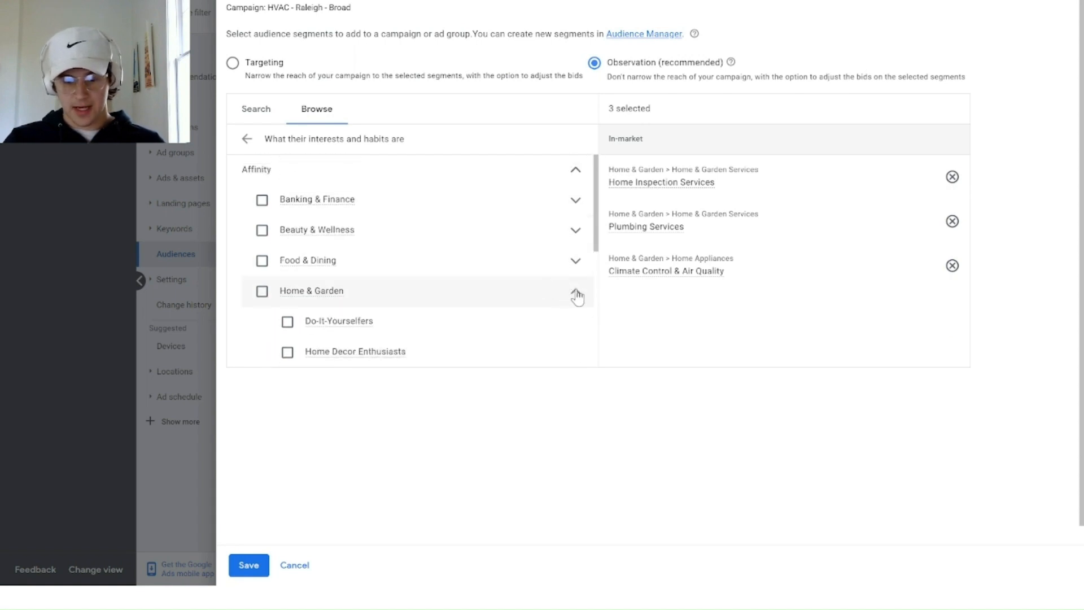
scroll(574, 297, "down", 2)
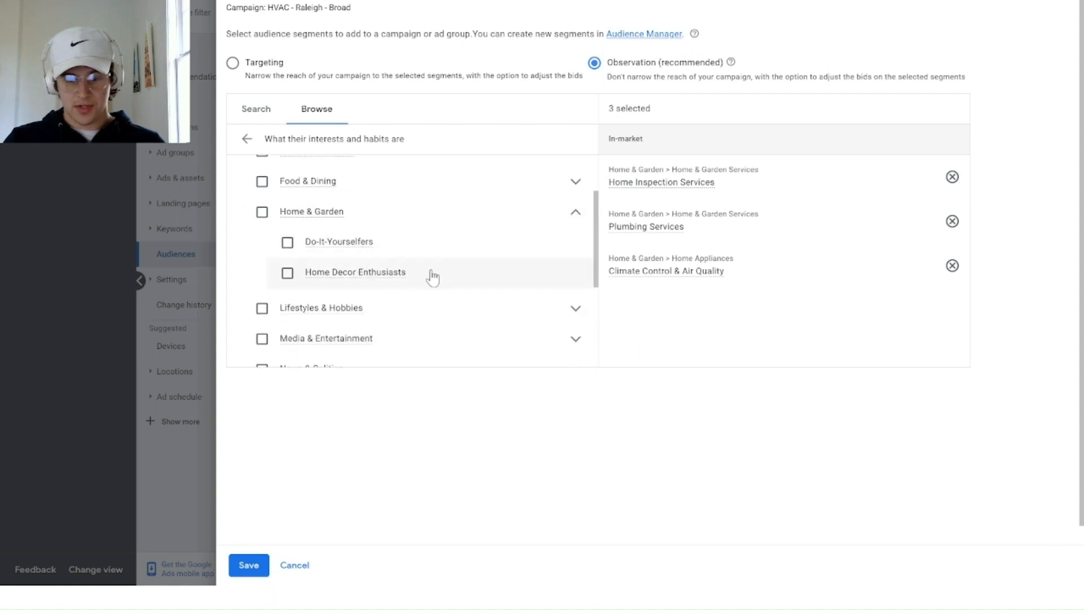
left_click(354, 283)
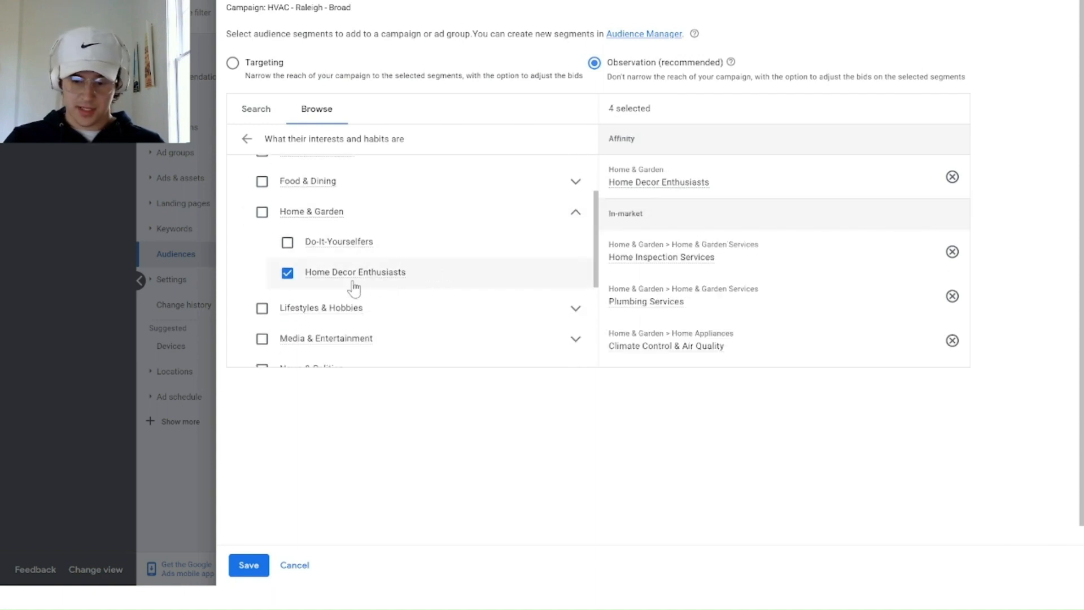
left_click(354, 284)
Examine the Lifestyles & Hobbies affinity segments, including the Family-Focused subsegments.
scroll(368, 244, "down", 2)
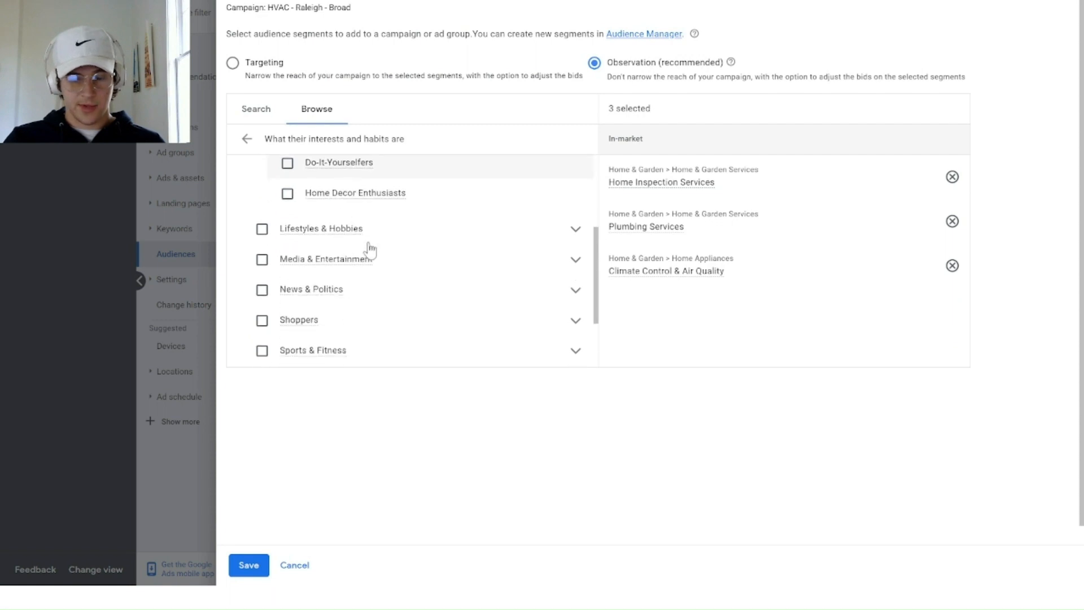
left_click(578, 237)
scroll(570, 245, "down", 3)
scroll(537, 237, "up", 2)
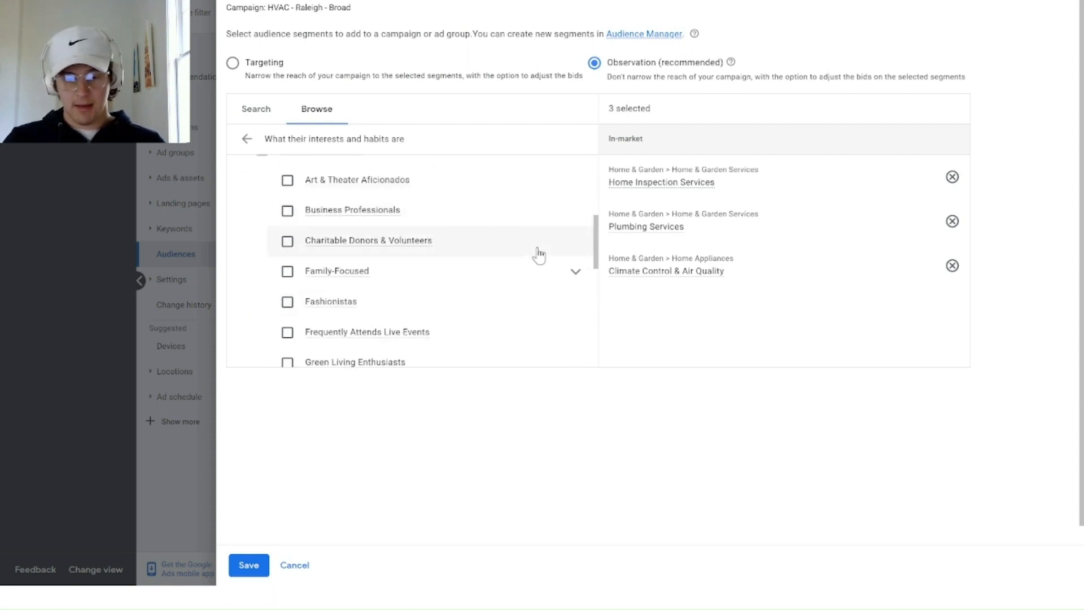
left_click(577, 276)
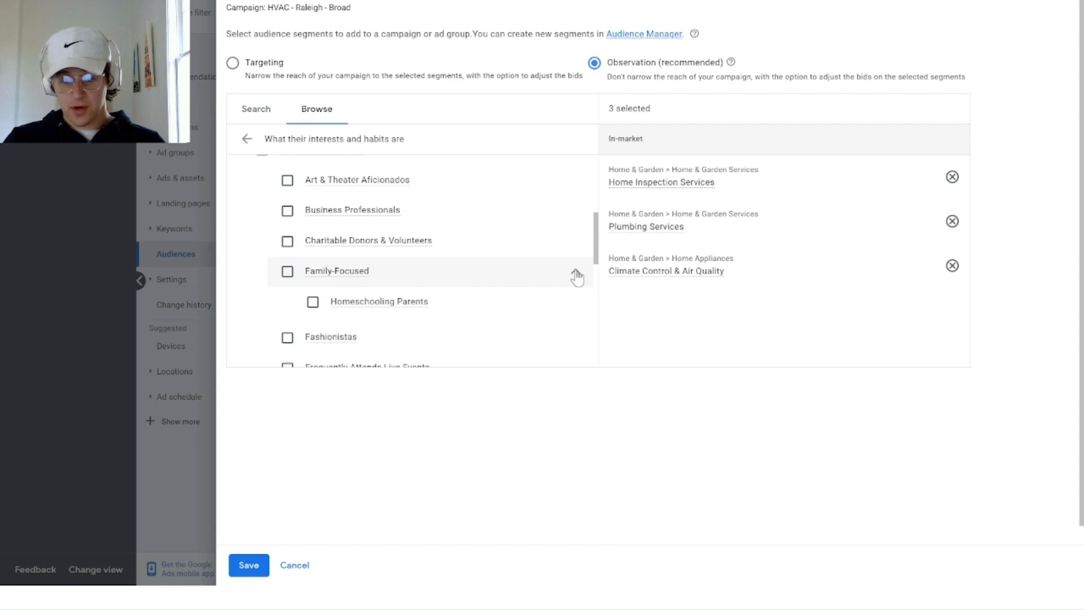
scroll(550, 274, "down", 3)
scroll(530, 287, "down", 5)
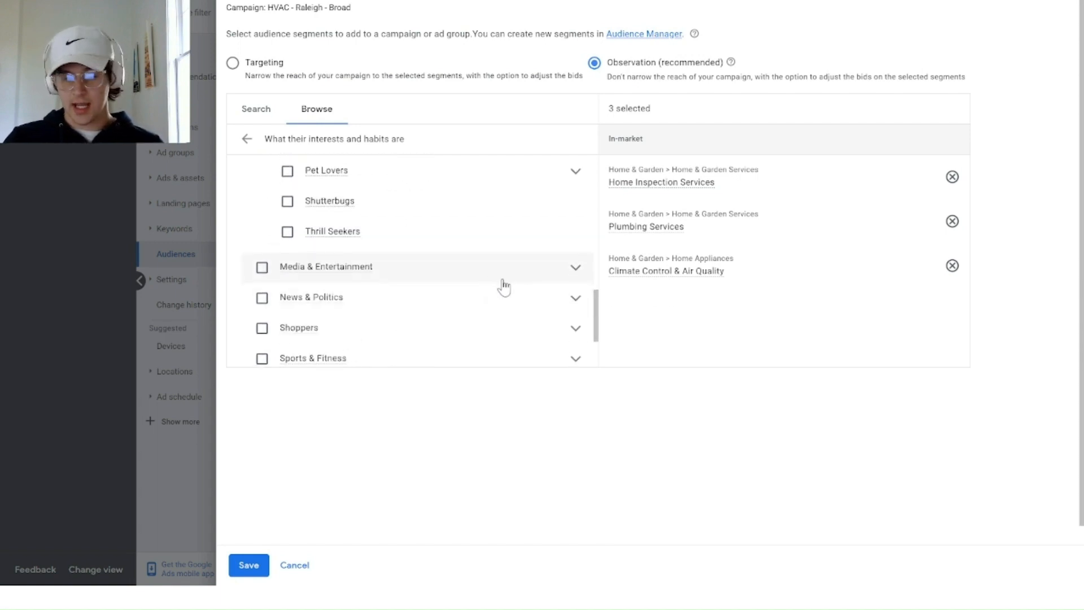
Add the Do-It-Yourselfers affinity segment from Home & Garden to the selection.
scroll(479, 288, "up", 10)
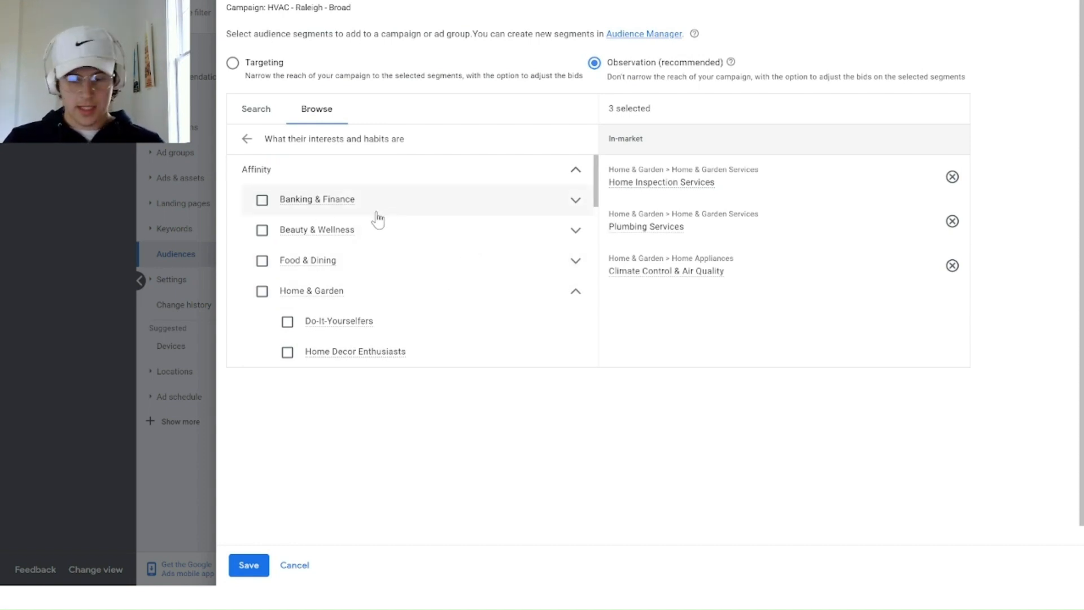
scroll(395, 252, "down", 1)
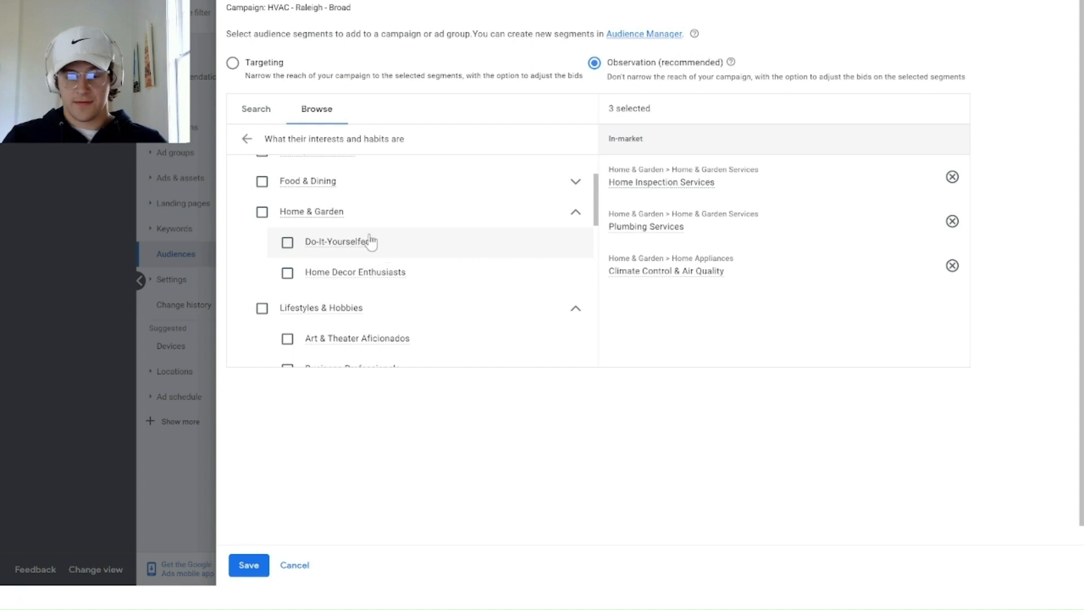
left_click(288, 243)
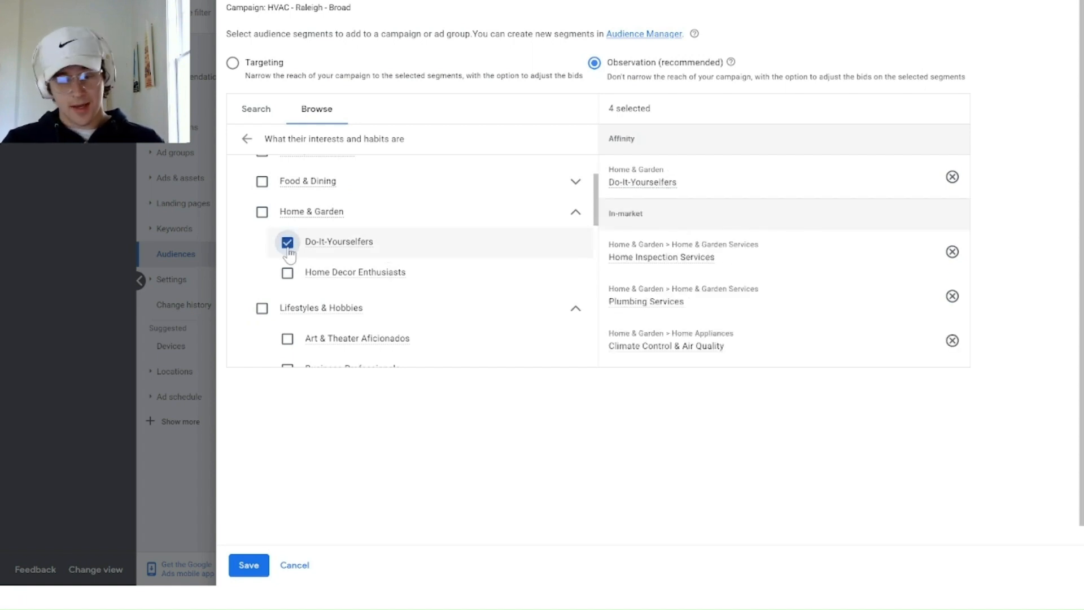
Look over the Lifestyles & Hobbies affinity segments once more for further candidates.
scroll(361, 259, "down", 1)
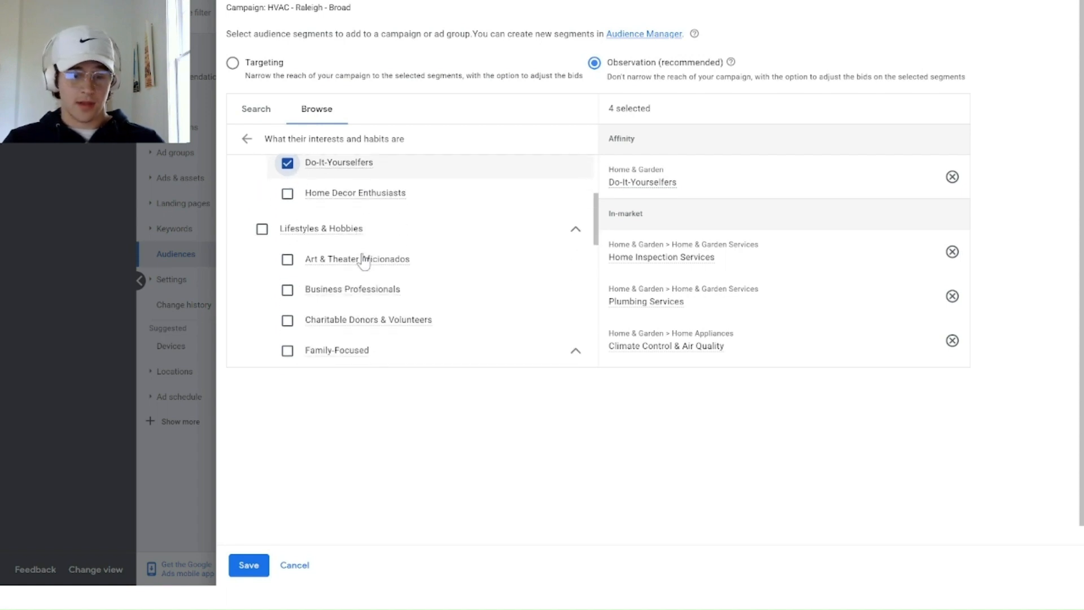
scroll(366, 260, "down", 3)
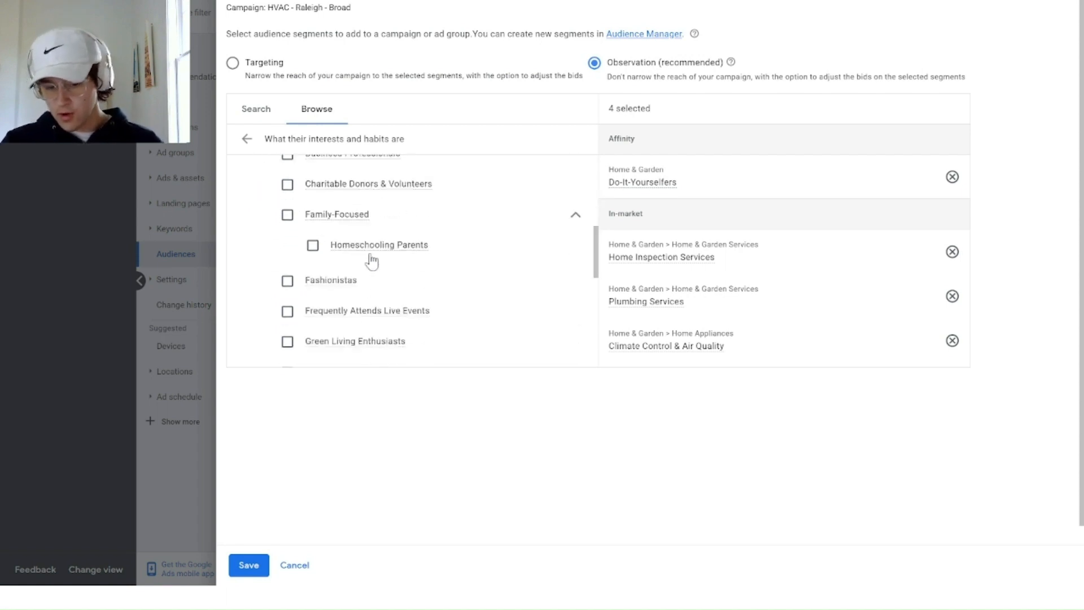
scroll(295, 167, "up", 5)
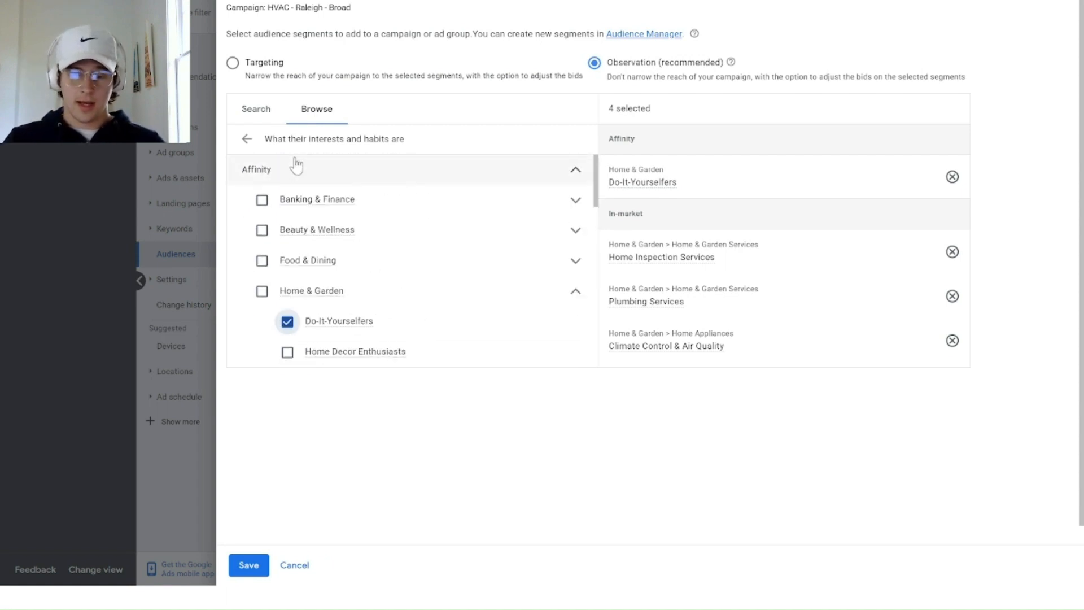
Browse the in-market segments for what people are actively researching and expand the Home & Garden category.
left_click(246, 139)
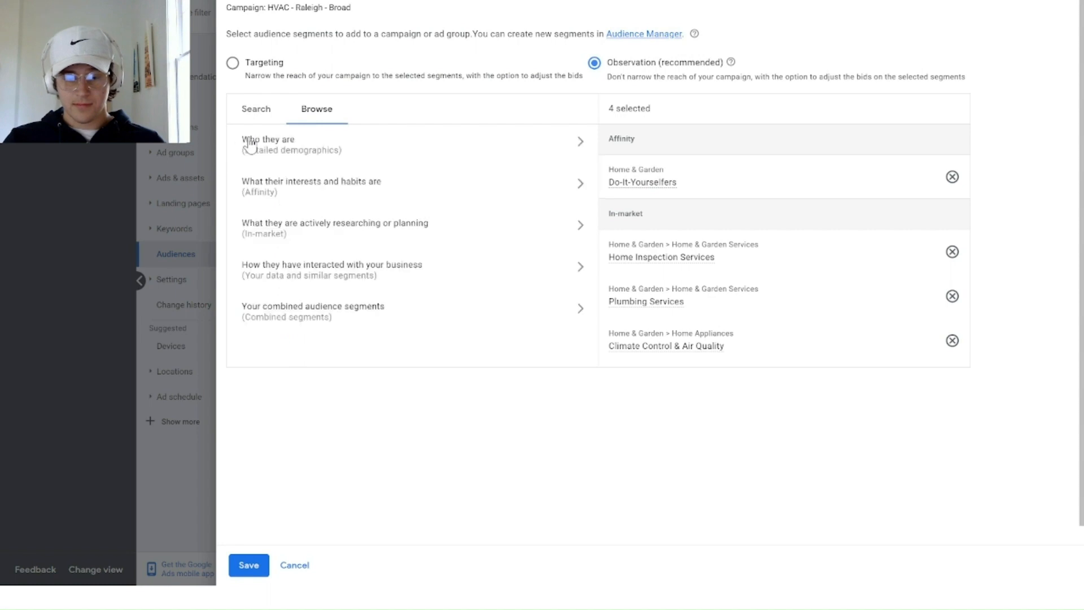
left_click(400, 229)
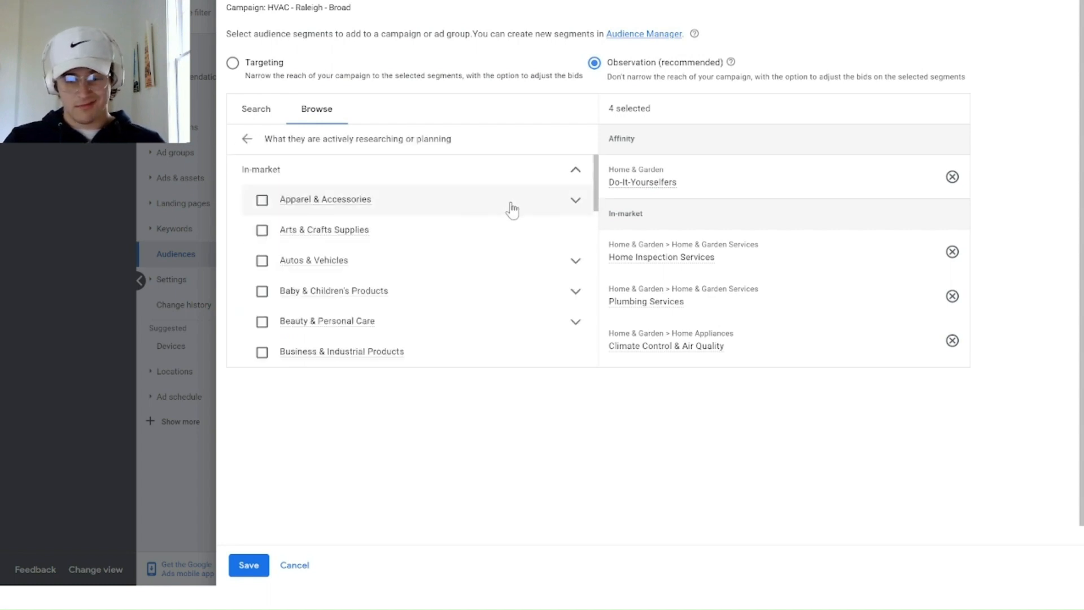
scroll(510, 220, "down", 2)
scroll(511, 222, "down", 3)
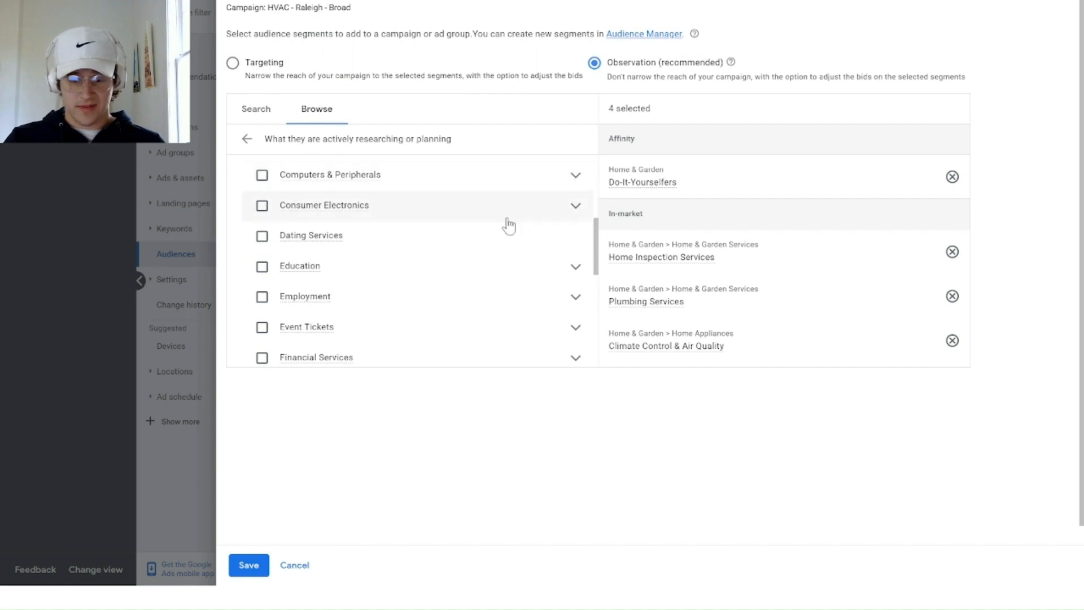
scroll(508, 254, "down", 3)
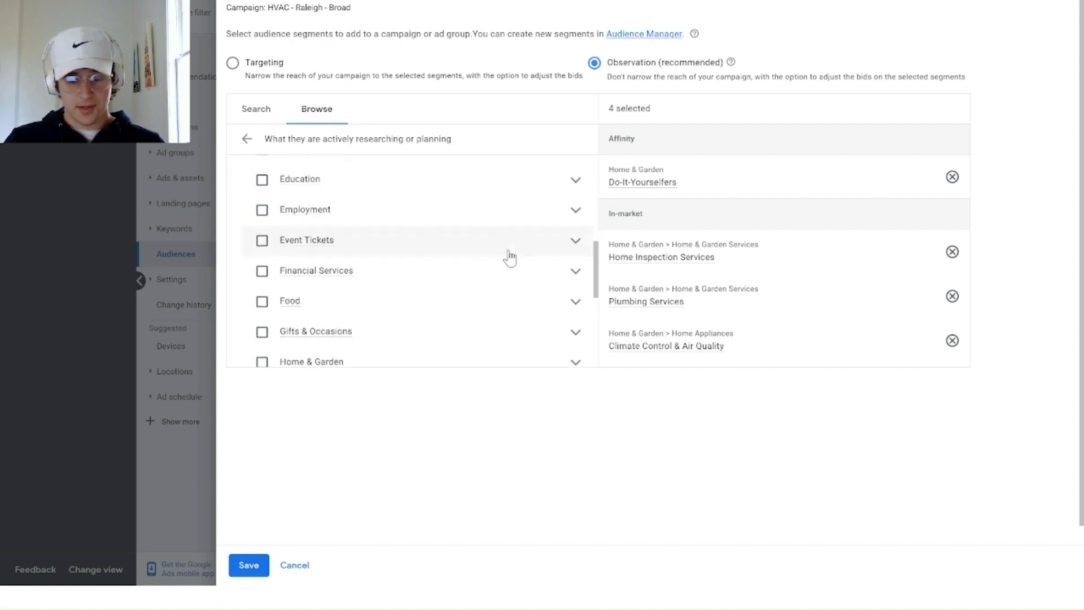
scroll(511, 258, "down", 1)
left_click(571, 212)
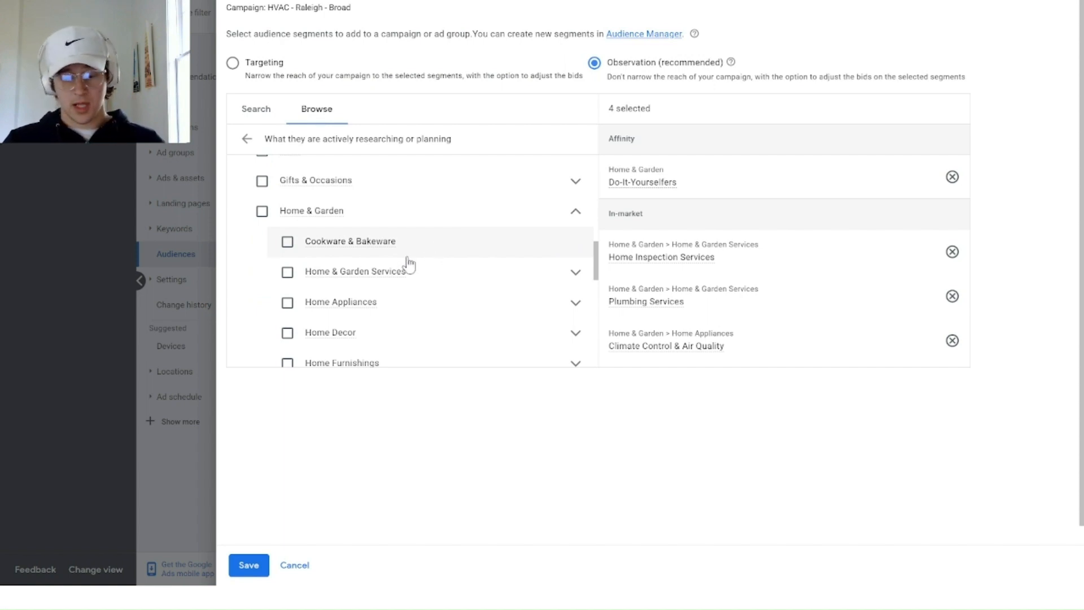
Expand Home Appliances under in-market Home & Garden and look through its subsegments.
scroll(469, 259, "down", 2)
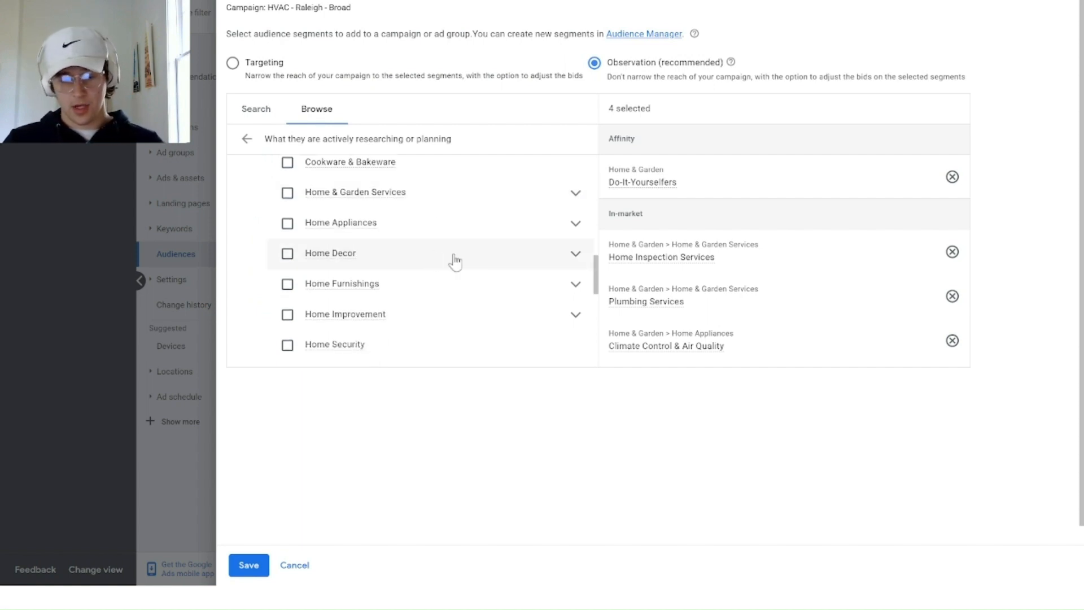
left_click(578, 230)
scroll(580, 233, "down", 1)
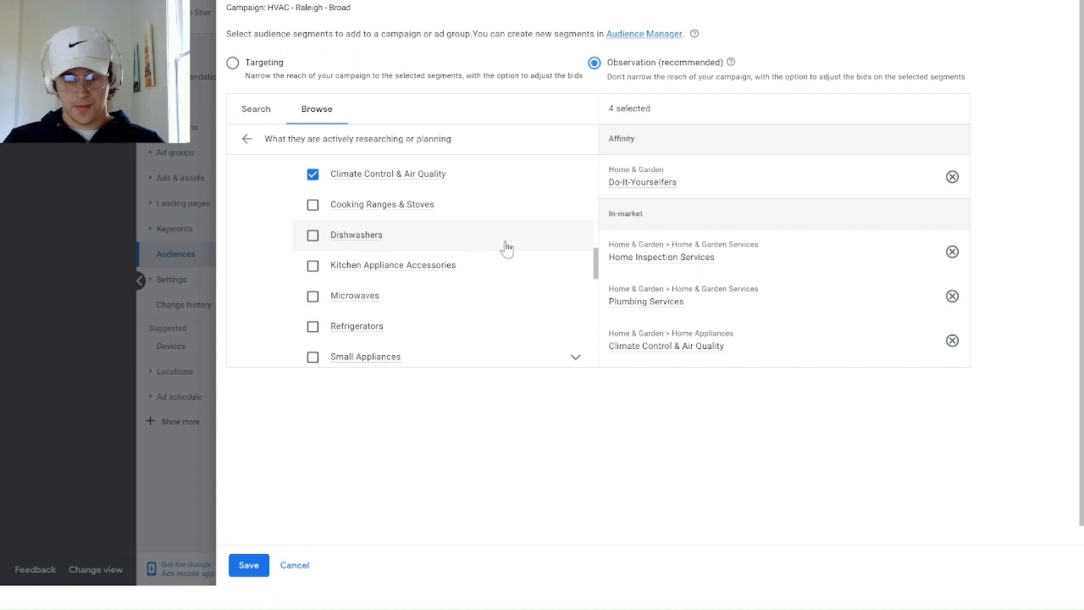
scroll(504, 246, "down", 1)
scroll(508, 257, "down", 1)
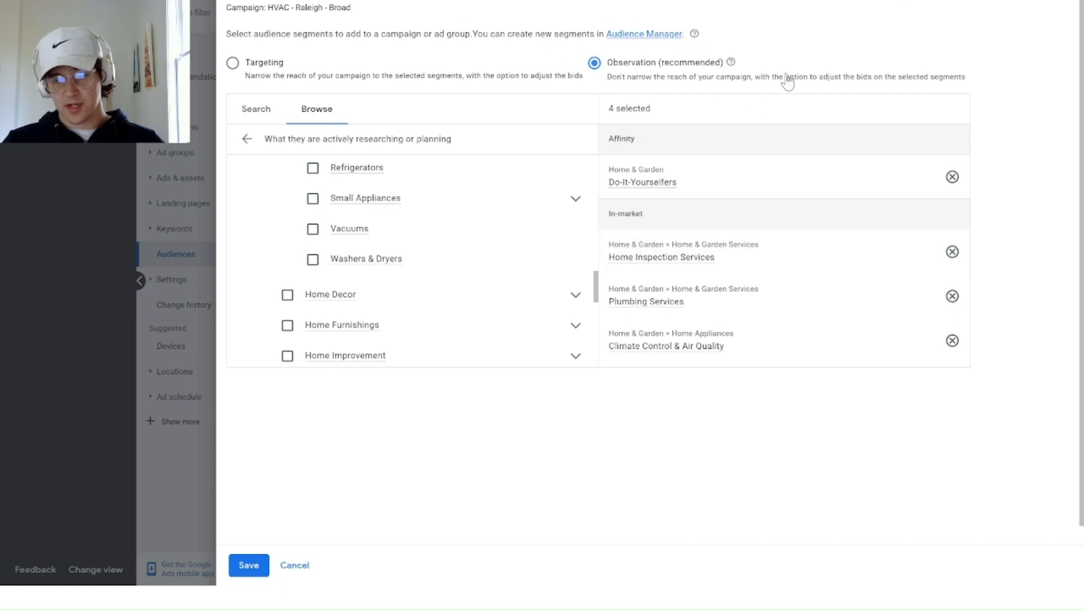
scroll(562, 204, "up", 1)
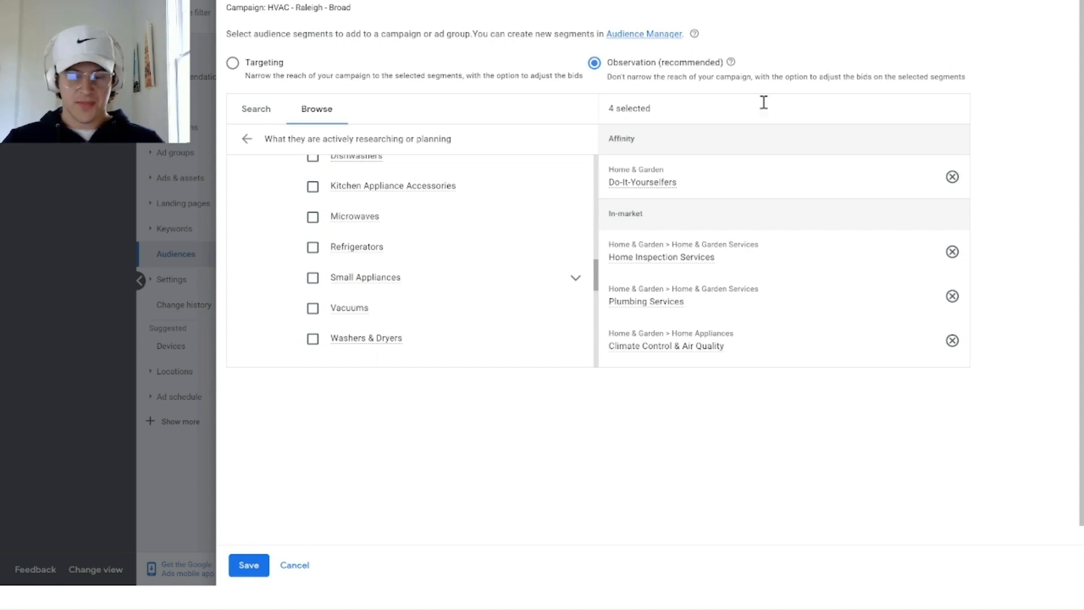
scroll(533, 246, "down", 3)
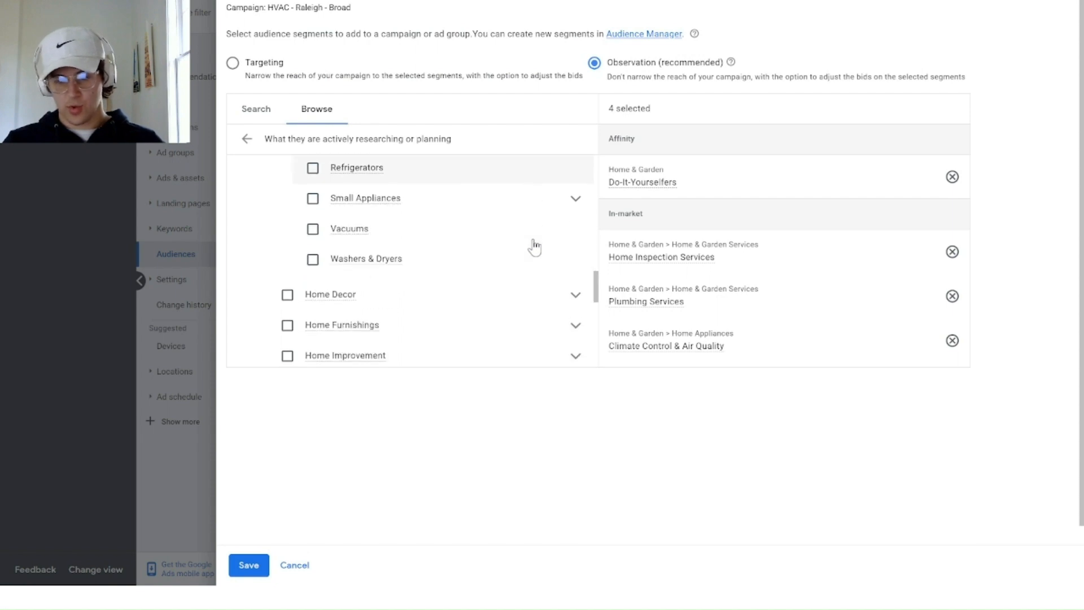
Check the combined audience segments, then return to the list of segment types.
left_click(247, 139)
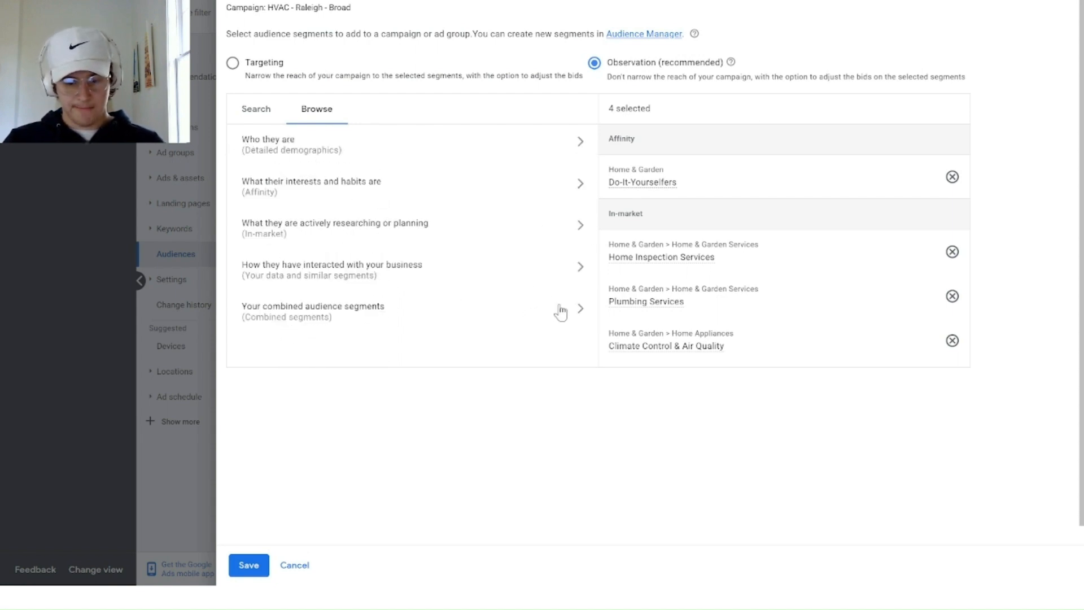
left_click(578, 314)
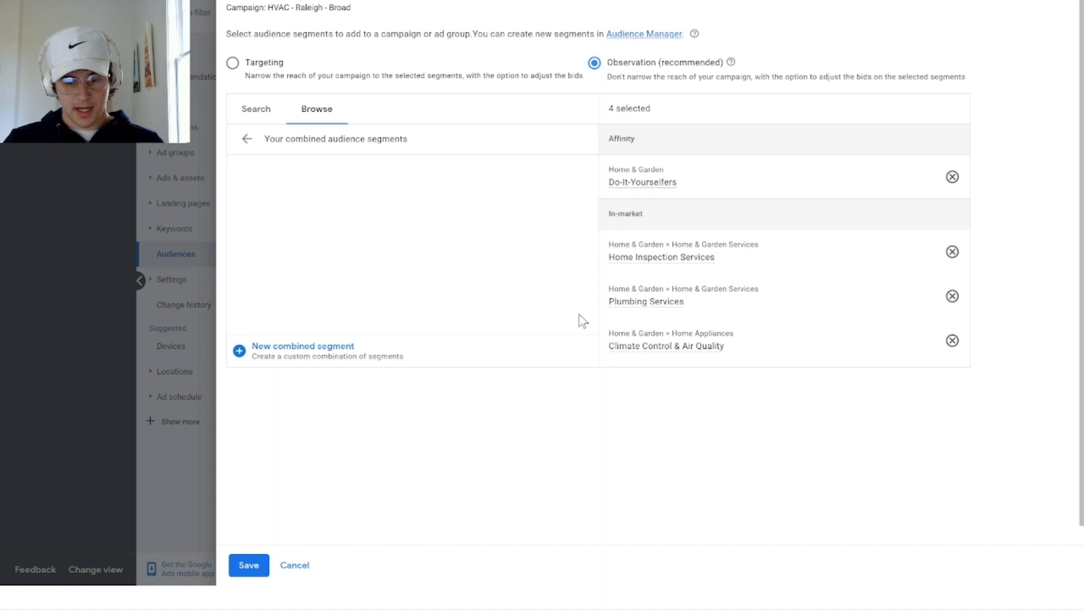
left_click(247, 139)
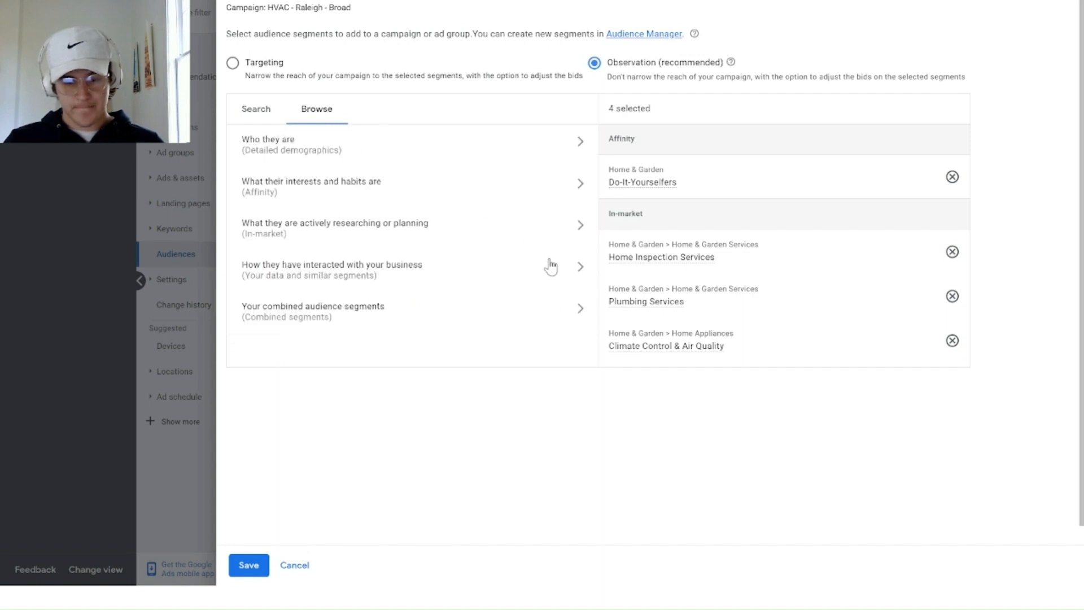
Browse the detailed demographics and expand Parental Status, Marital Status and Education.
left_click(578, 145)
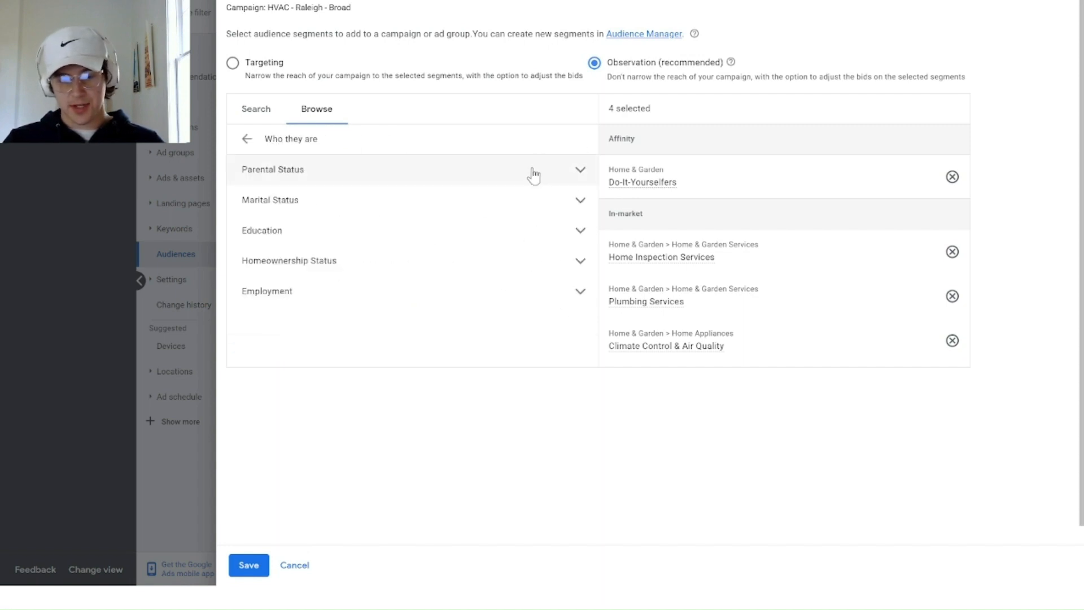
left_click(581, 170)
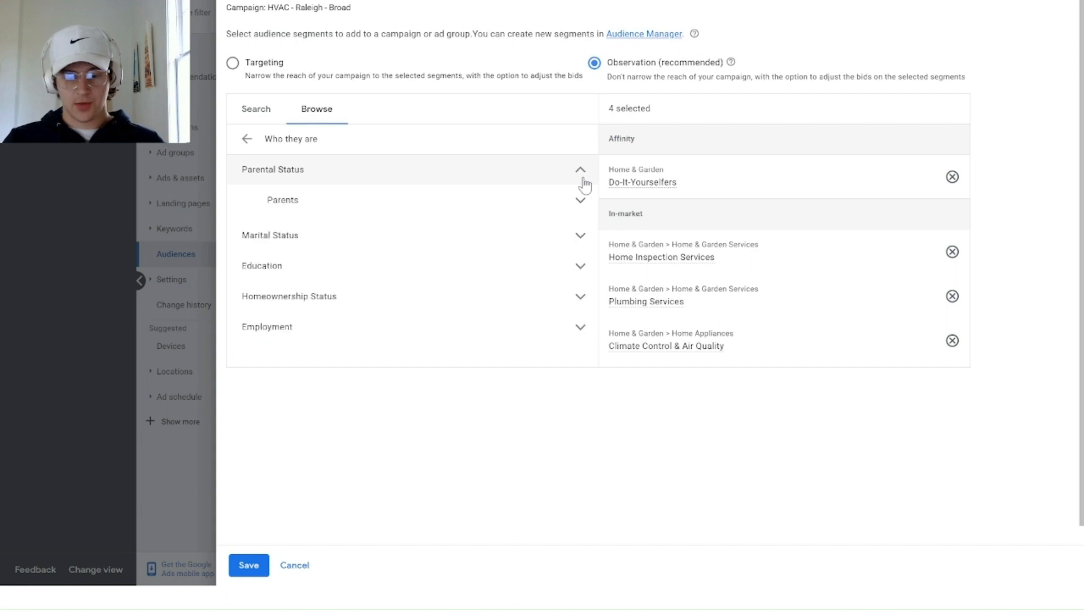
left_click(581, 236)
scroll(582, 246, "down", 1)
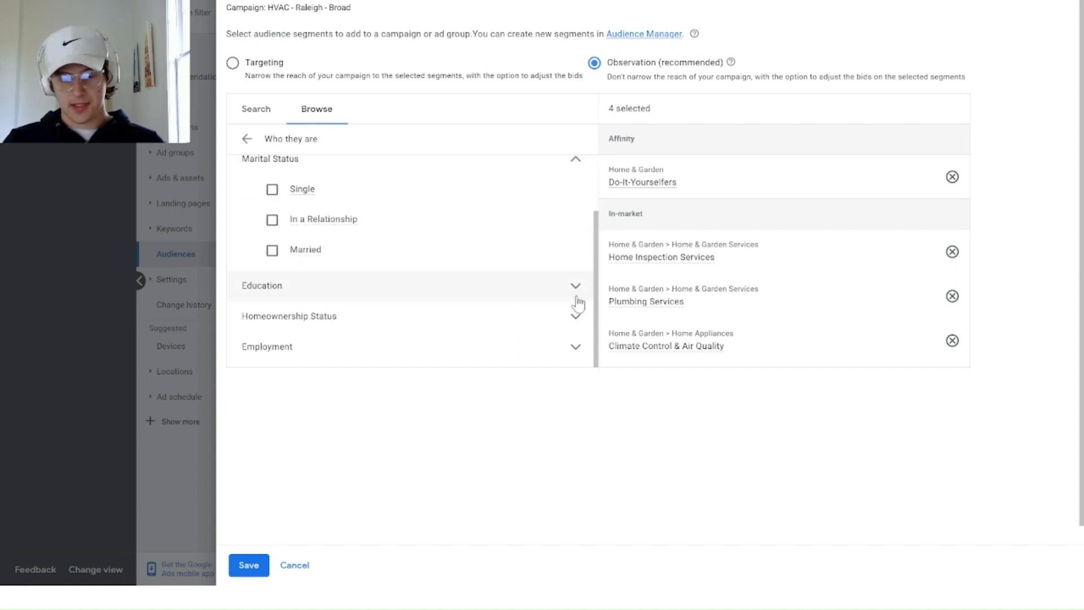
scroll(578, 304, "down", 1)
left_click(574, 266)
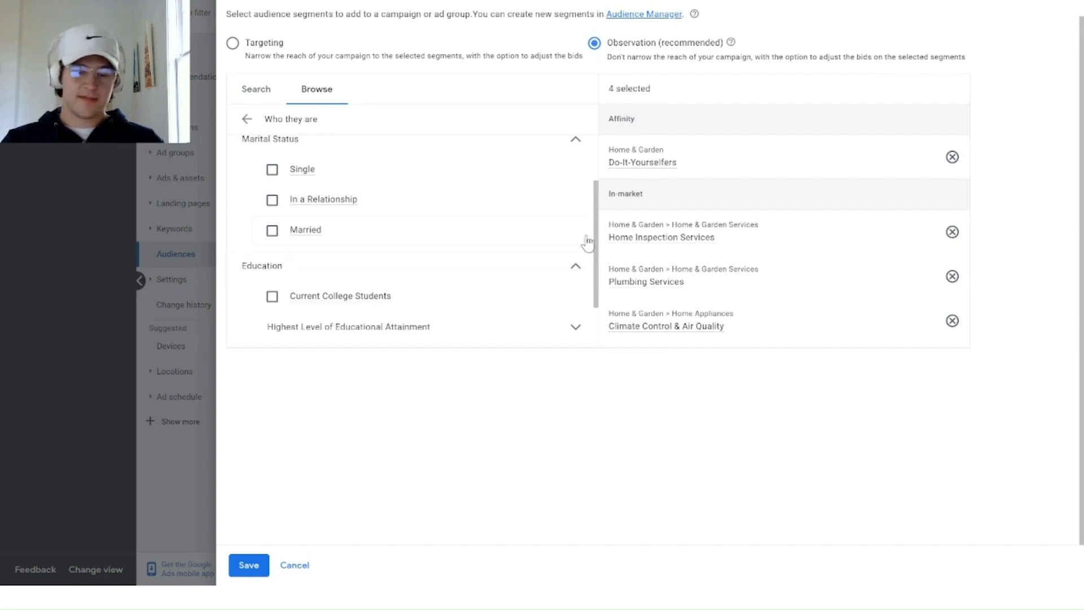
Expand the Homeownership Status and Employment demographics and look through their options.
scroll(585, 246, "down", 1)
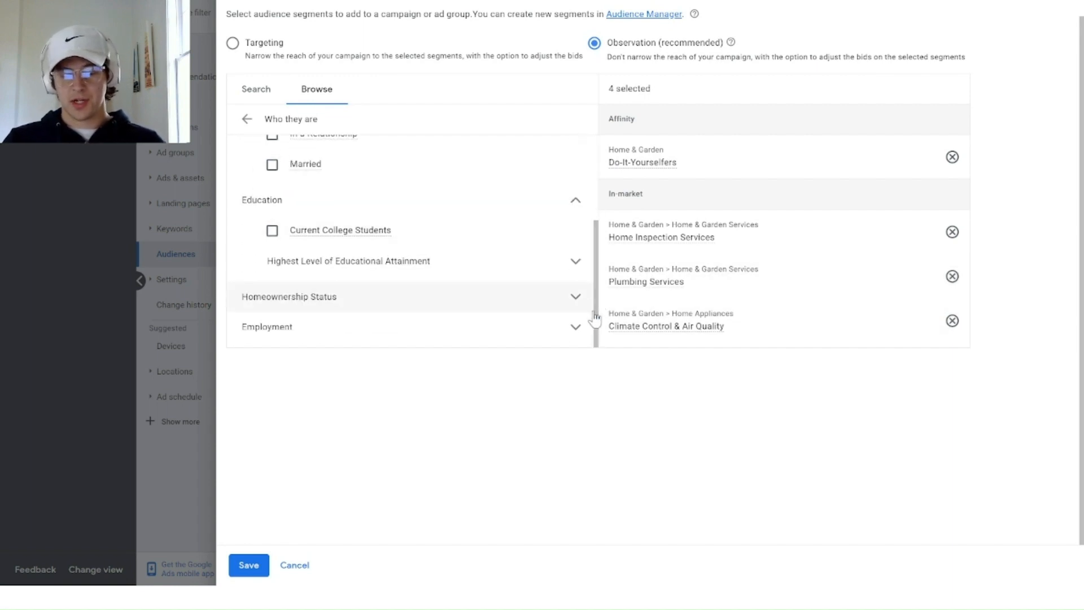
left_click(579, 300)
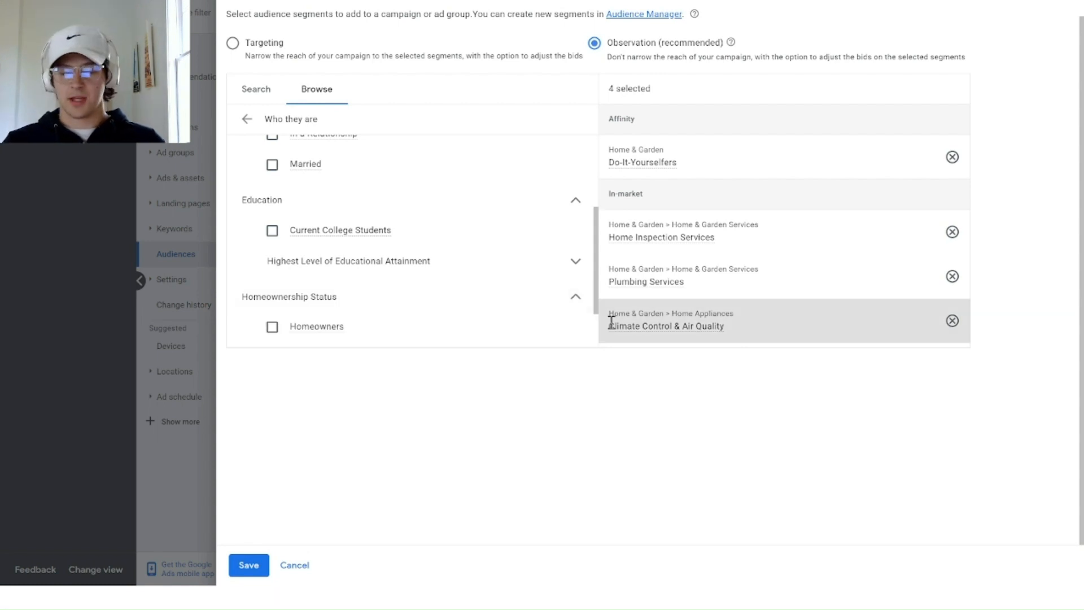
scroll(426, 339, "down", 2)
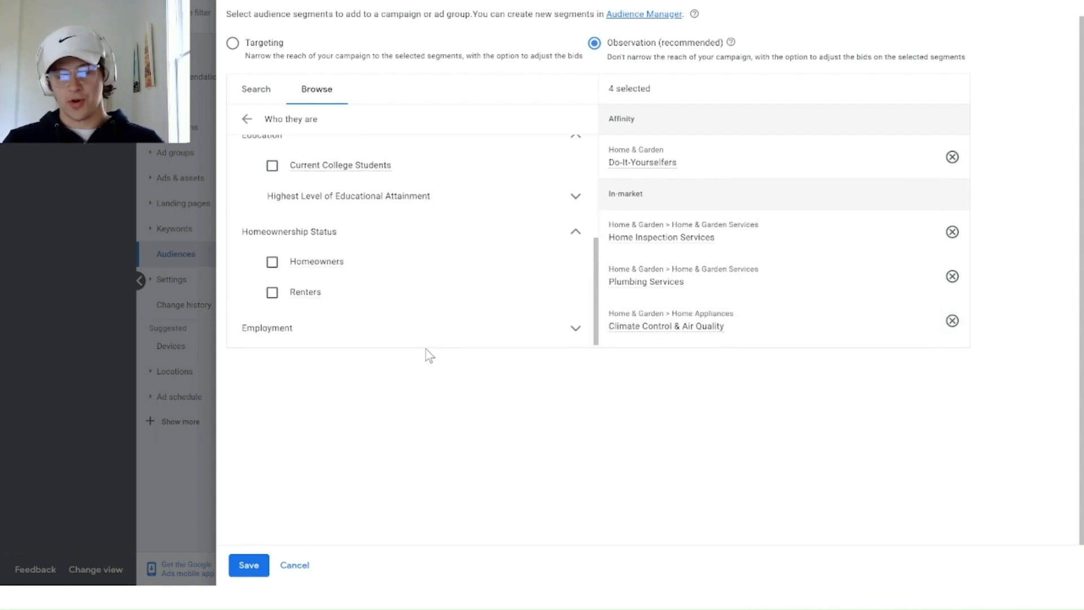
left_click(574, 332)
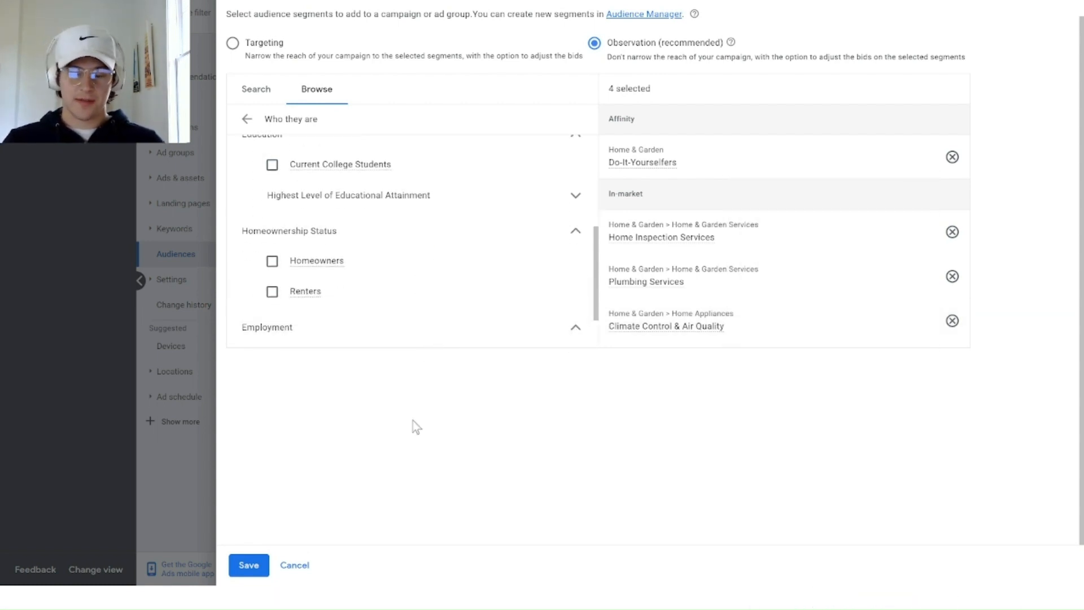
scroll(390, 269, "down", 2)
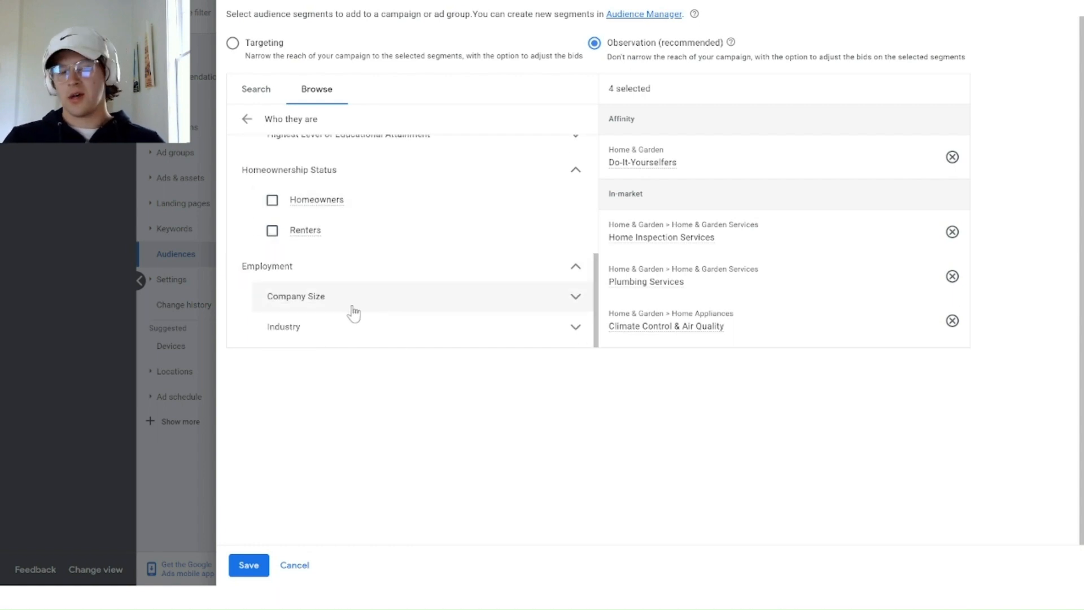
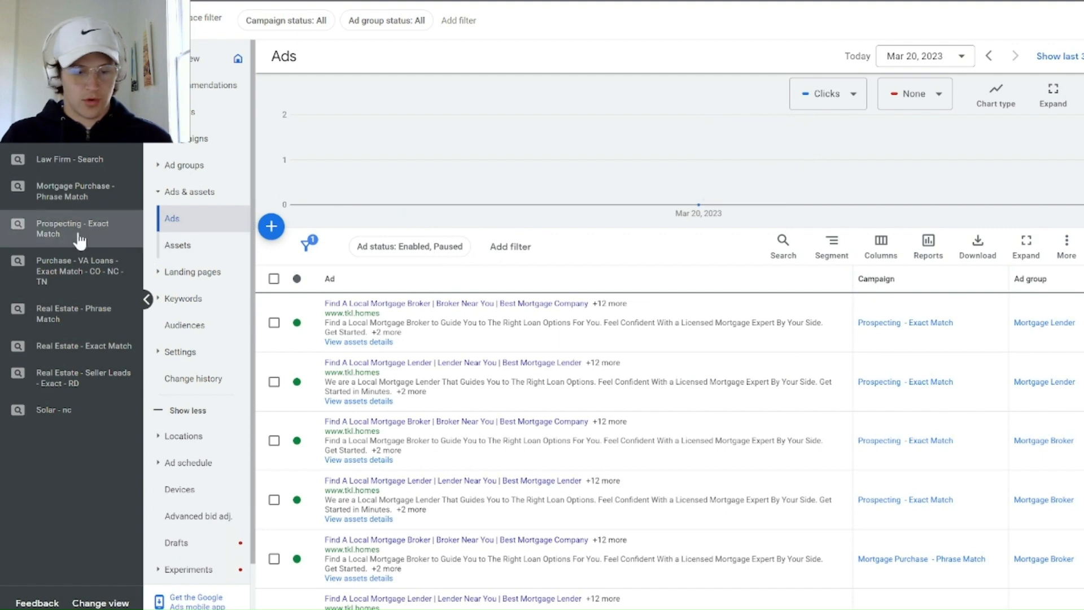
Open the ads of the Mortgage Lender ad group in the Mortgage Purchase - Phrase Match campaign.
left_click(81, 203)
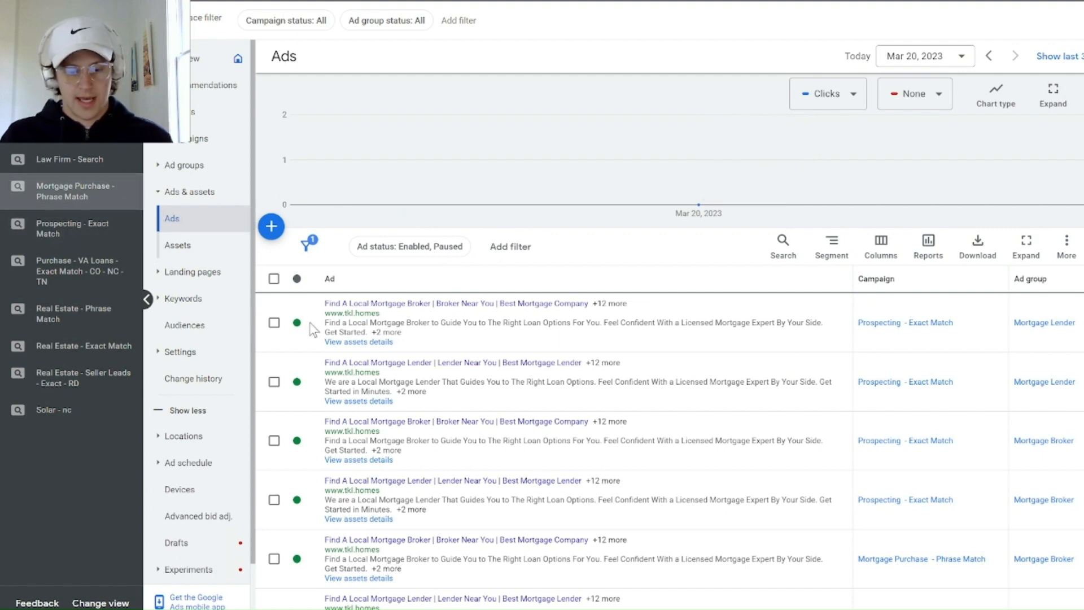
left_click(203, 163)
left_click(205, 189)
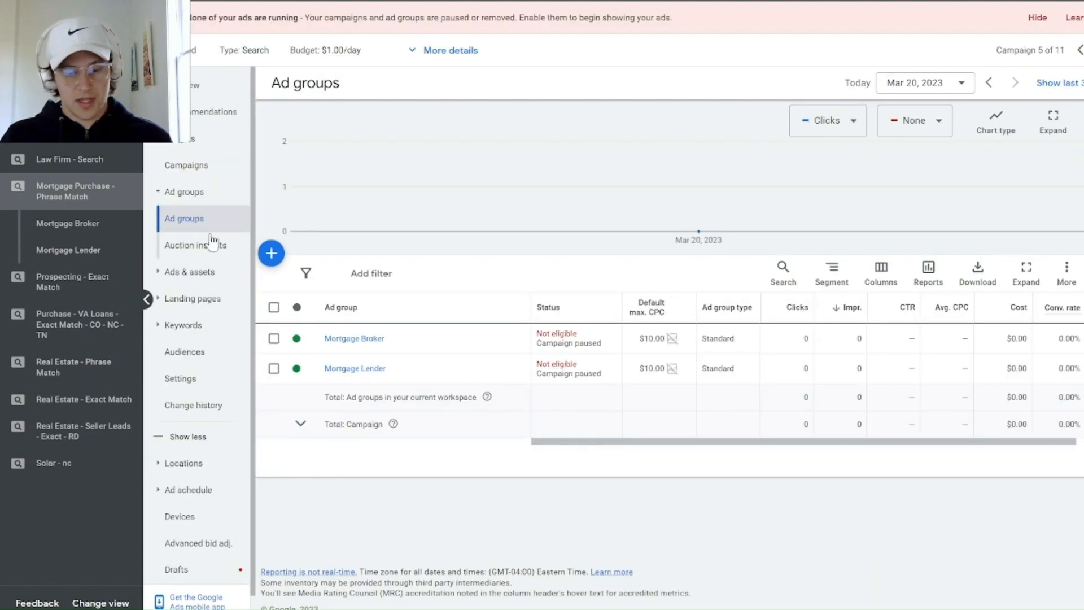
left_click(356, 368)
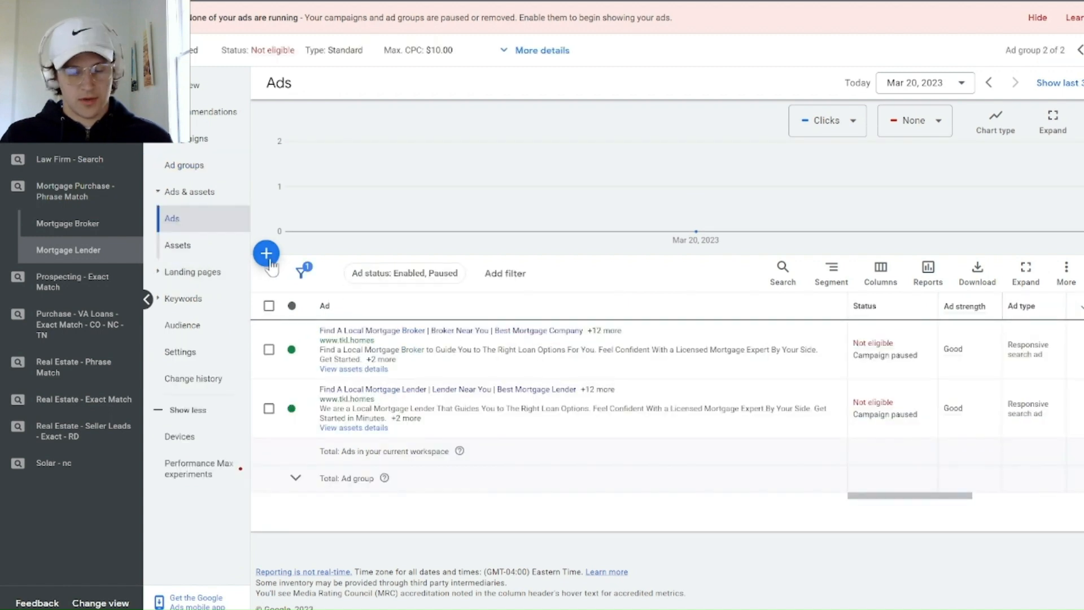
Start a new responsive search ad for the Mortgage Lender ad group and look through its prefilled headlines.
left_click(267, 256)
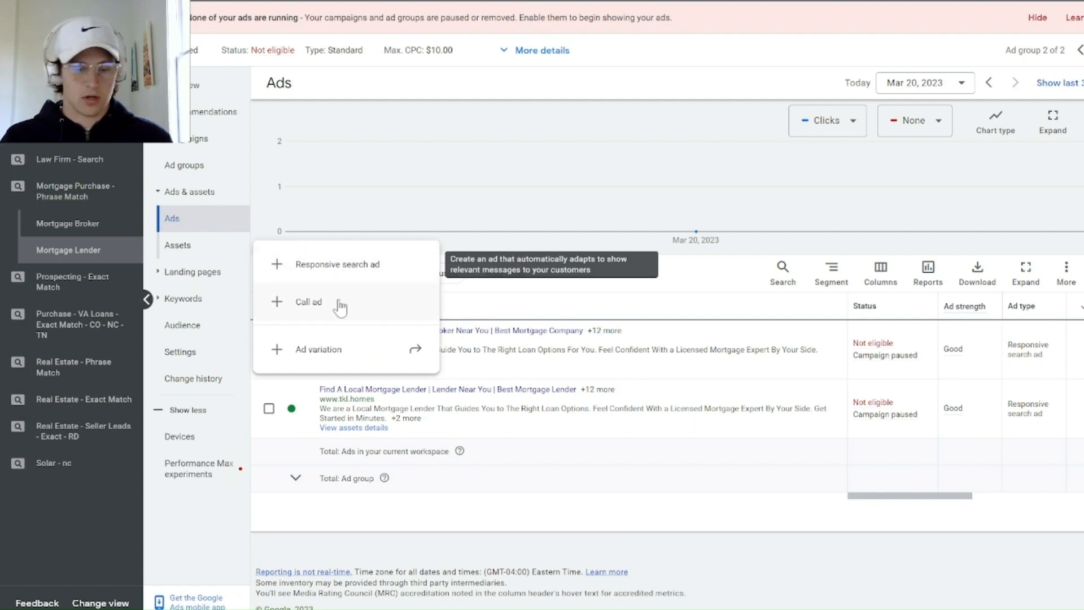
left_click(303, 265)
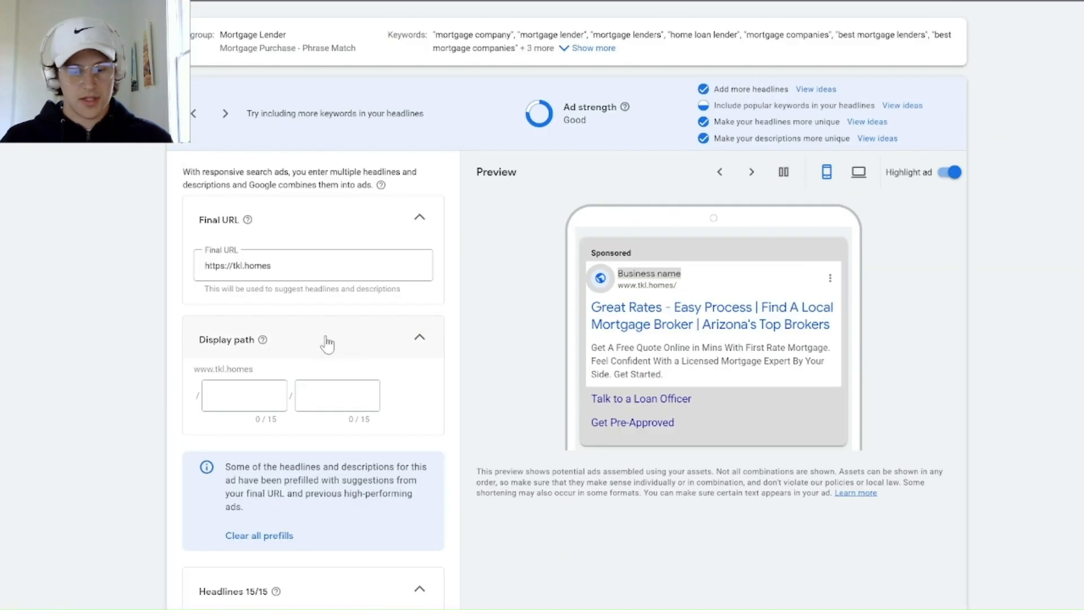
scroll(327, 344, "down", 7)
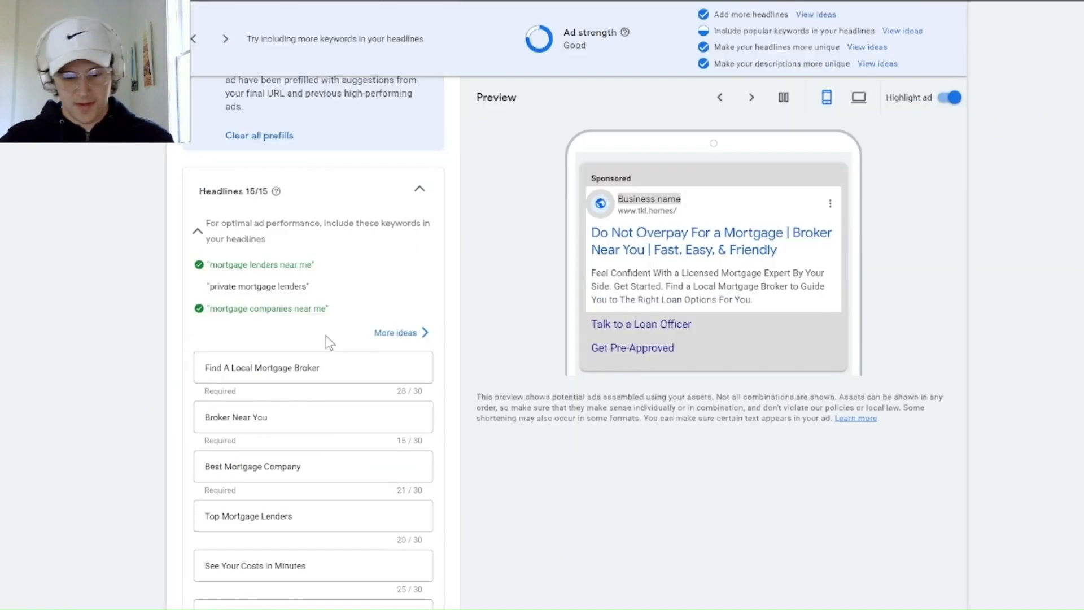
scroll(330, 342, "down", 2)
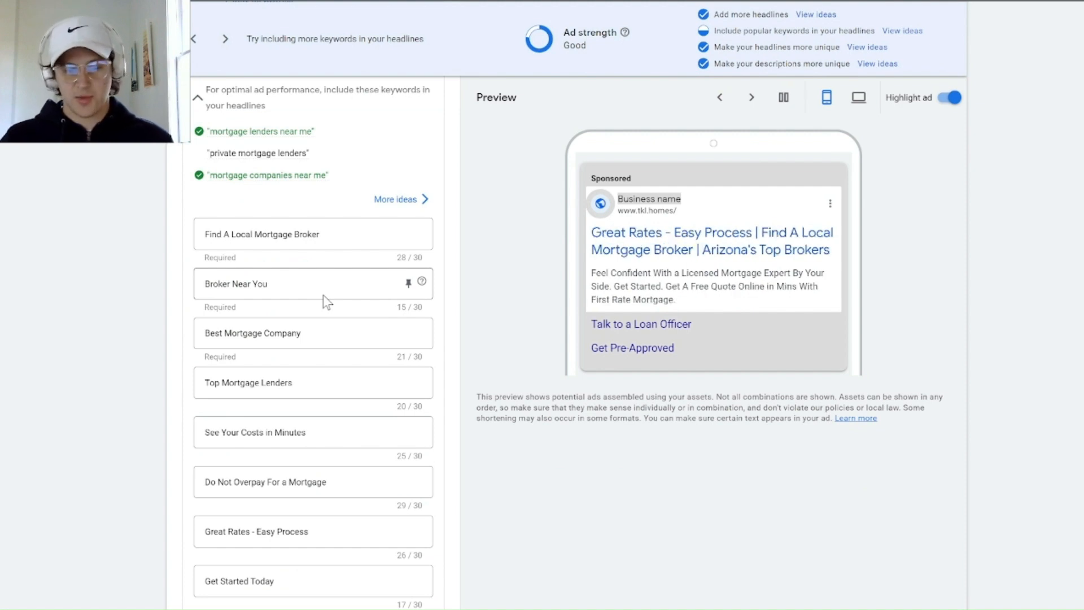
Clear the prefilled final URL of the new responsive search ad.
scroll(485, 285, "up", 8)
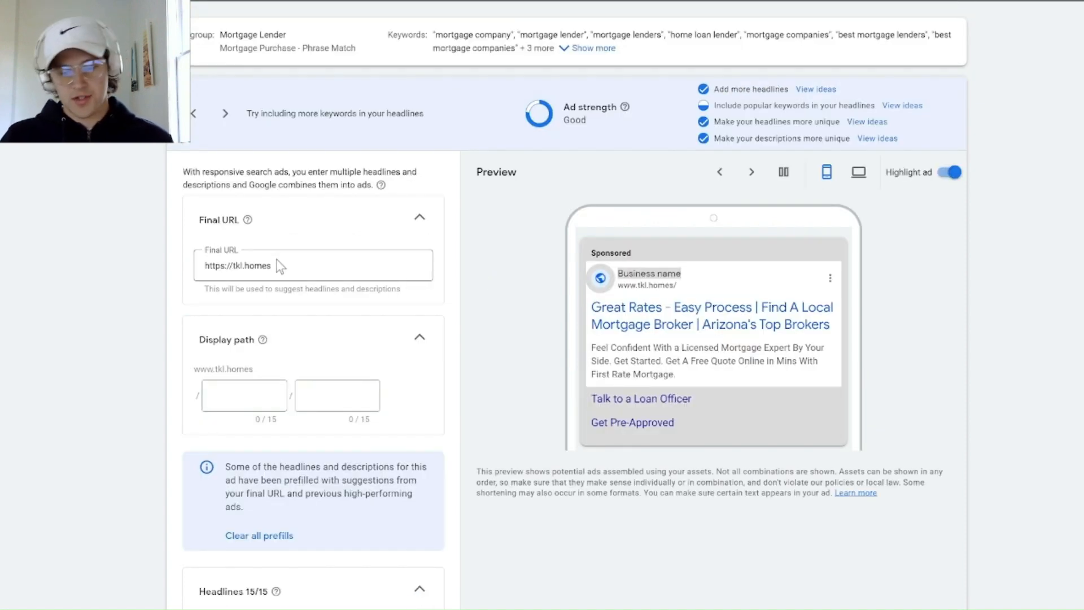
left_click_drag(281, 266, 178, 265)
key("BackSpace")
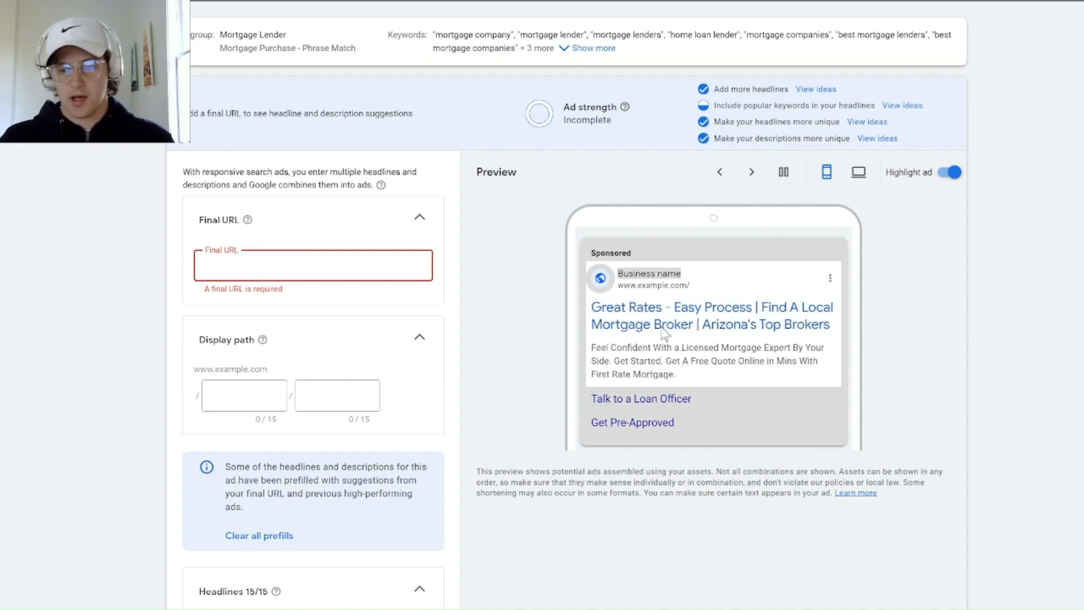
Switch the ad preview to desktop and browse through several headline and description combinations.
left_click(857, 173)
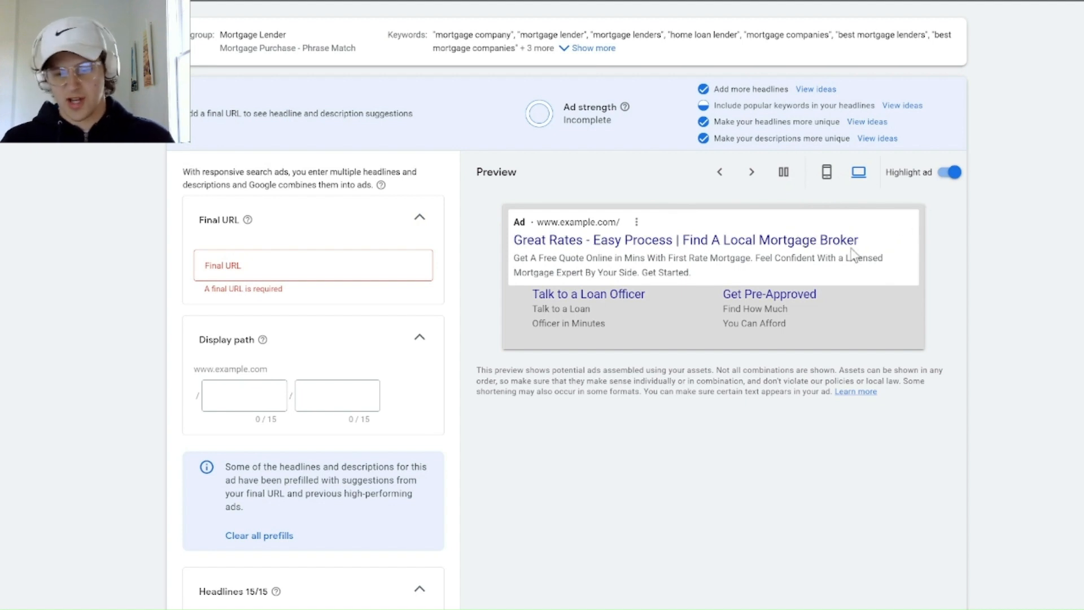
left_click(755, 171)
left_click(760, 172)
left_click(753, 171)
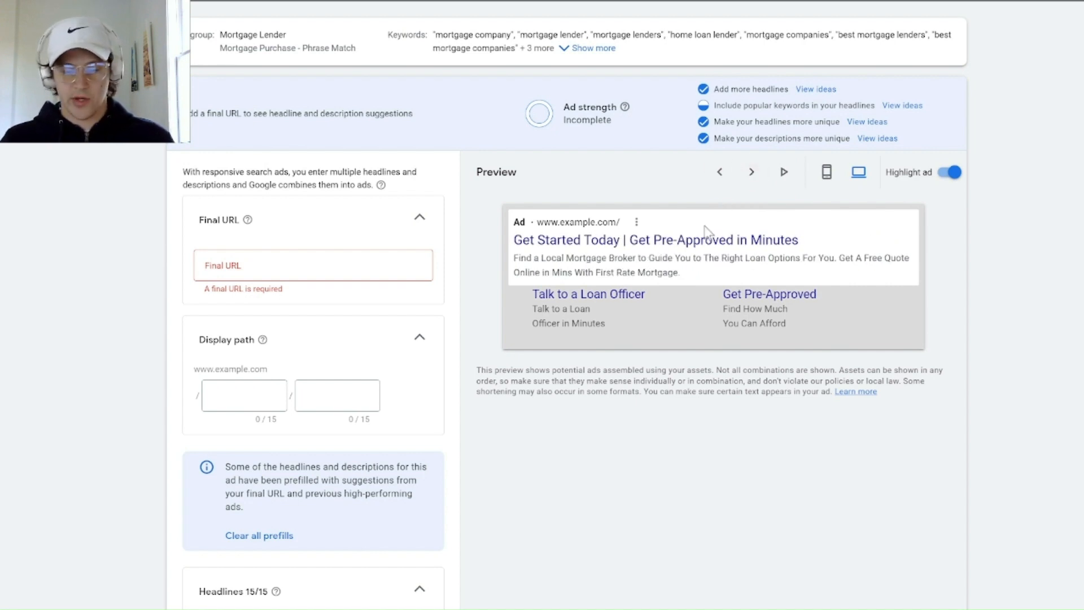
Set the ad's display path to "mortgage" and "lender".
scroll(319, 369, "down", 1)
scroll(301, 364, "down", 2)
scroll(301, 364, "up", 2)
left_click(239, 266)
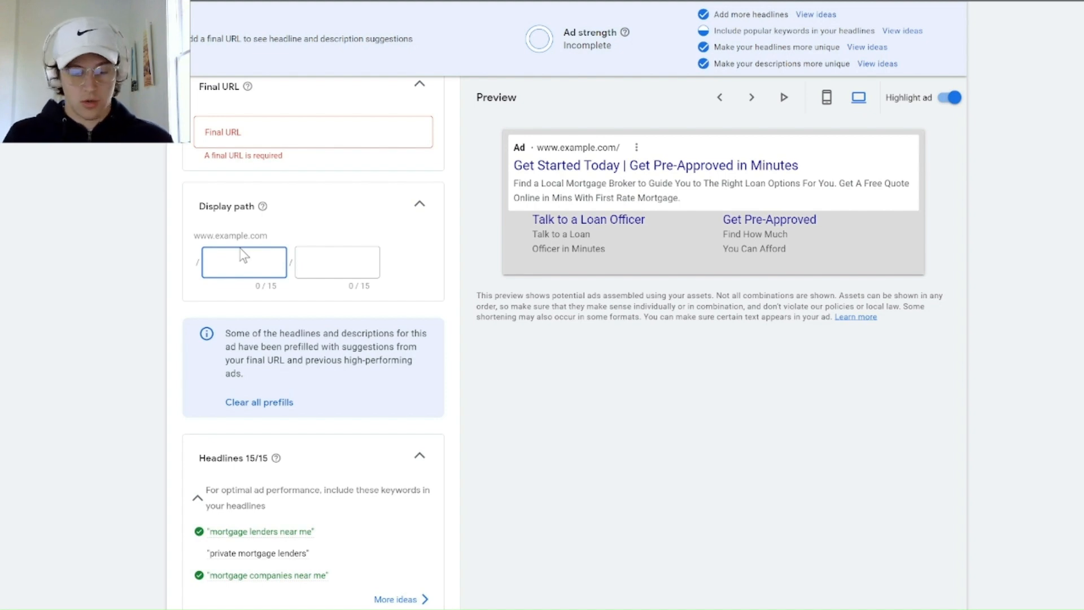
type("mortgage")
key("Tab")
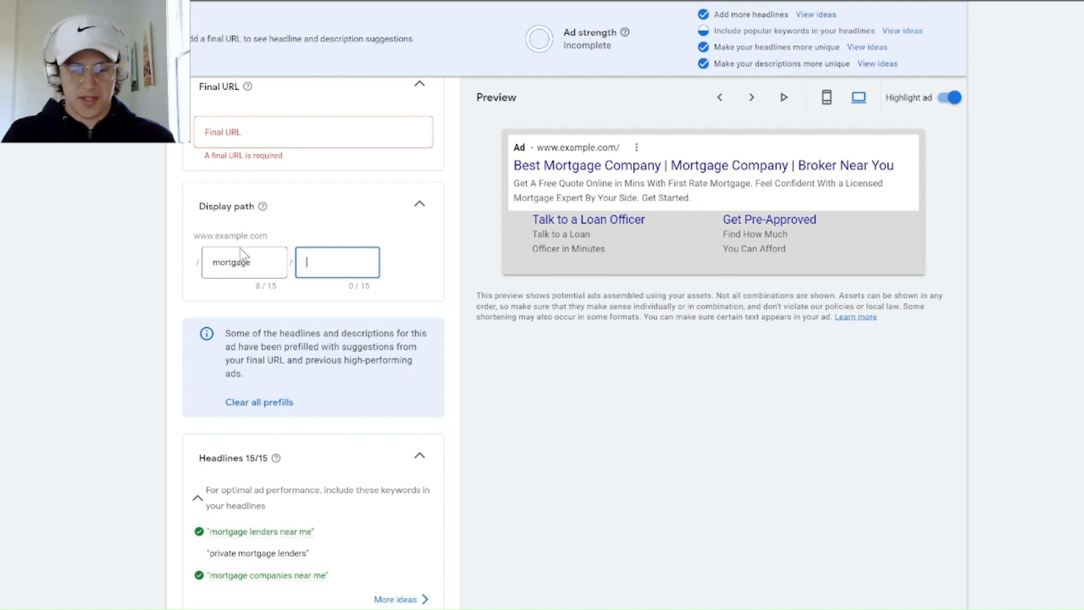
type("lender")
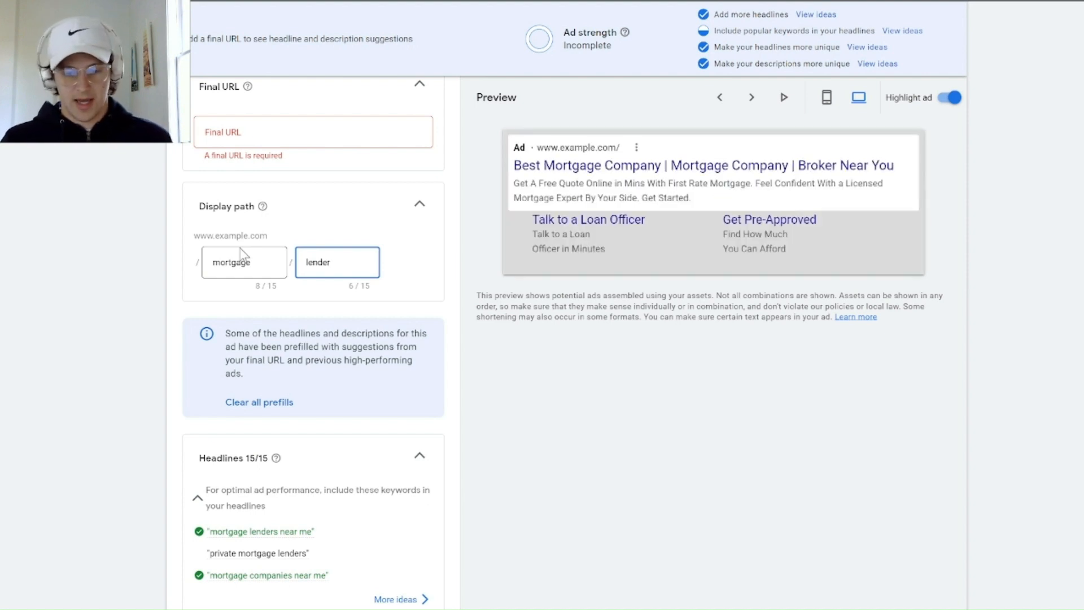
Check the search volumes of the suggested headline keywords and open the full list of keyword ideas.
scroll(210, 410, "down", 5)
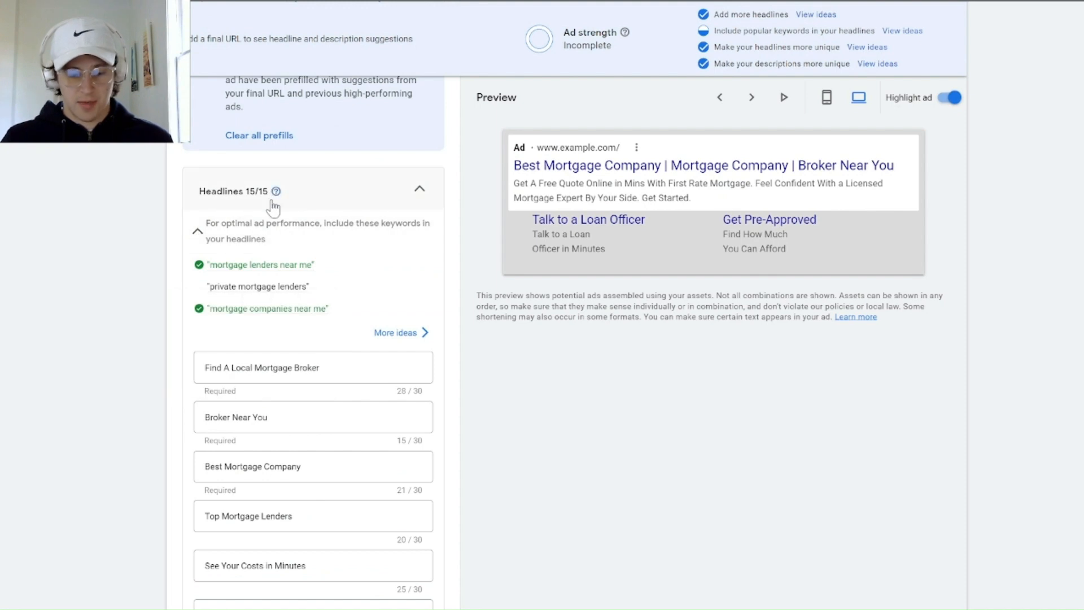
mouse_move(284, 293)
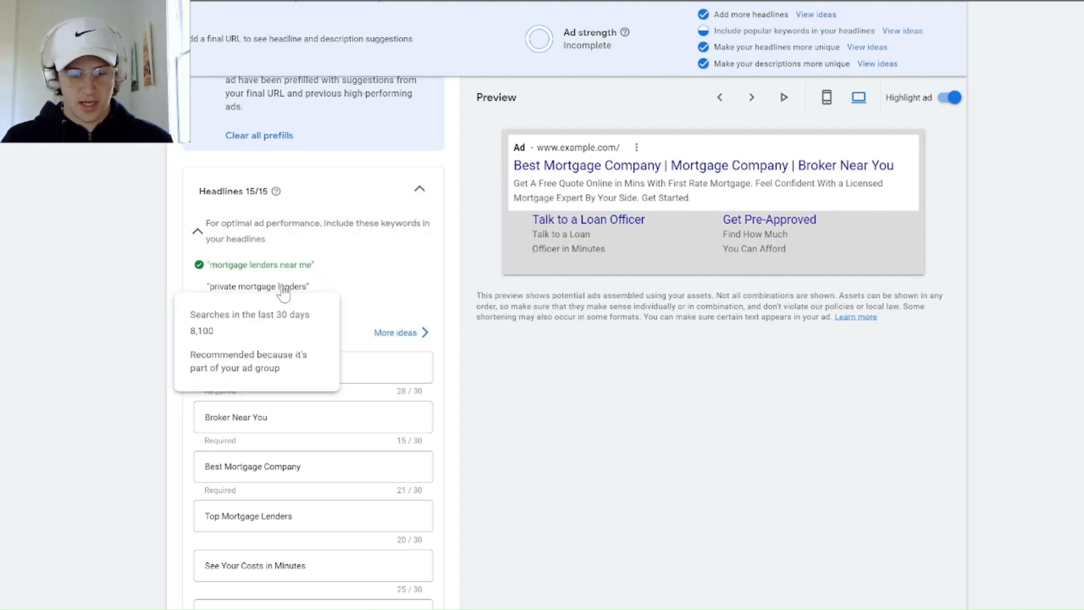
mouse_move(291, 266)
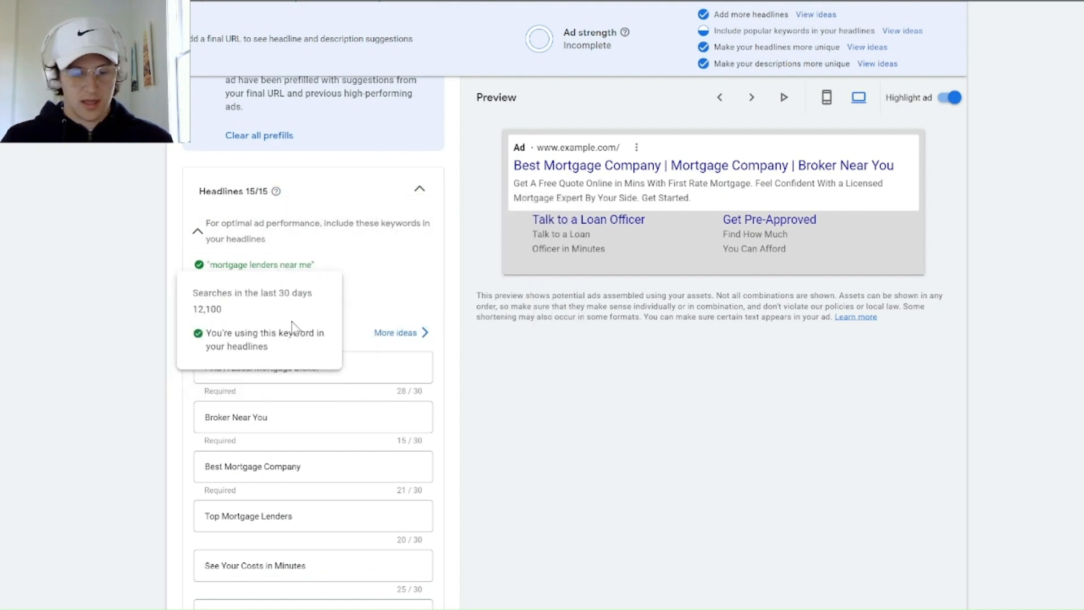
left_click(404, 338)
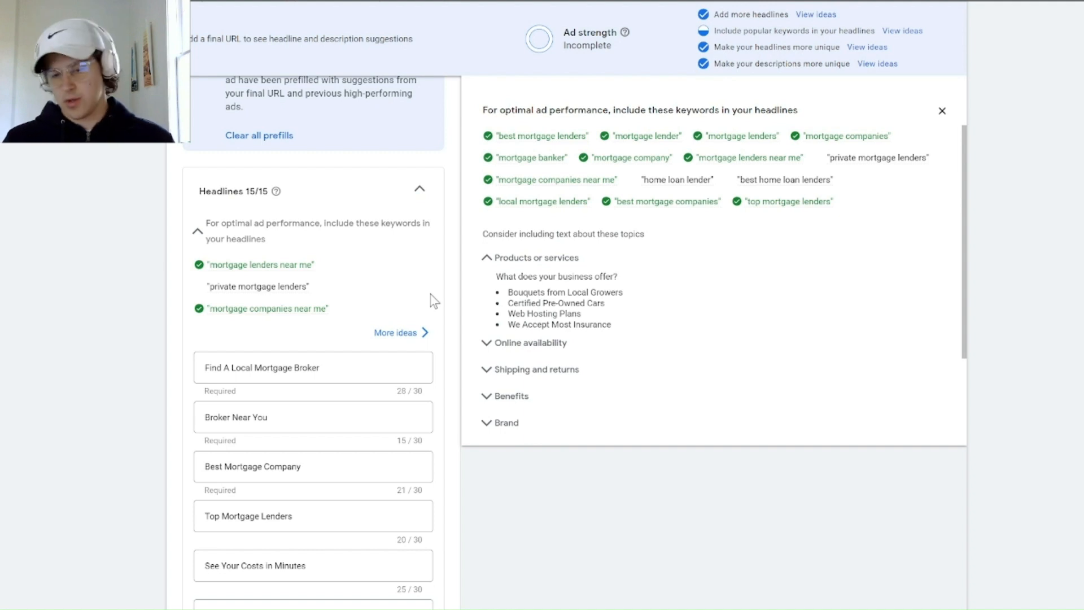
Replace the headline "Broker Near You" with "Home Loan Lender".
mouse_move(411, 374)
scroll(411, 373, "down", 2)
triple_click(277, 286)
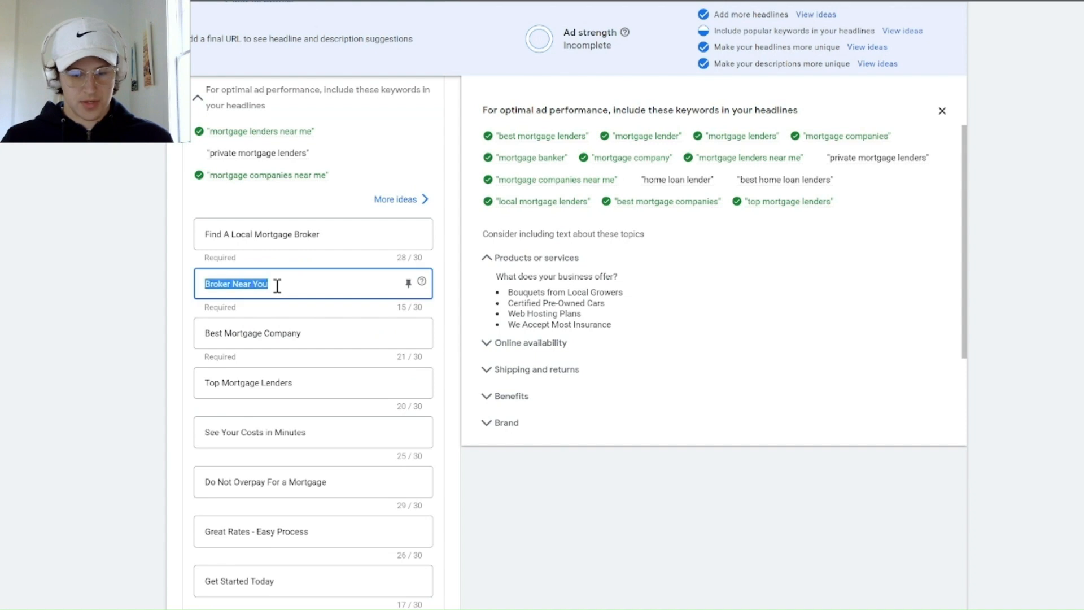
key("BackSpace")
type("Home oan")
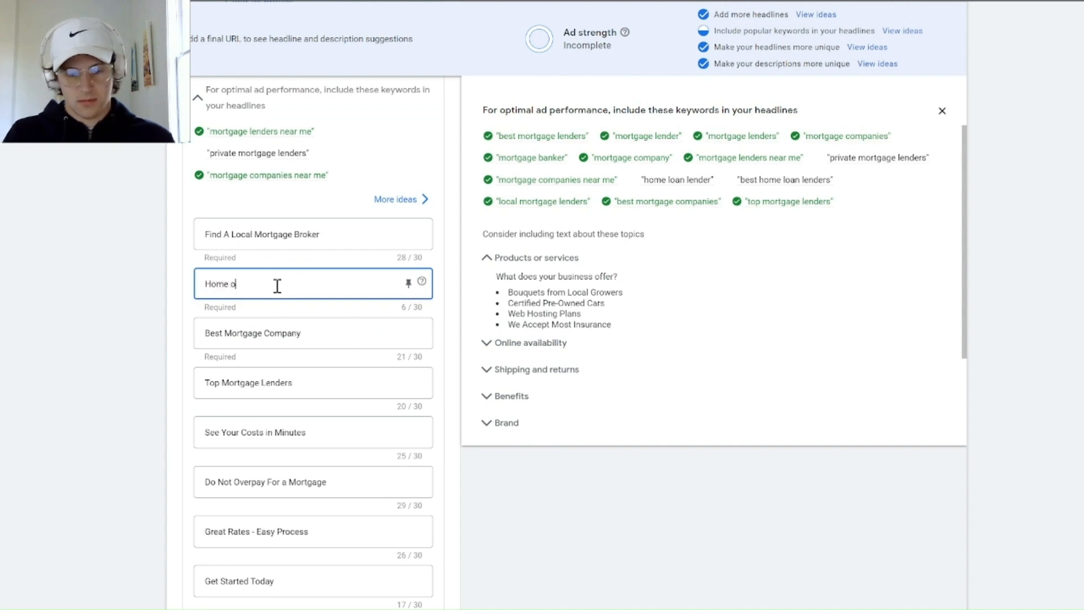
key("BackSpace")
key("BackSpace")
key("BackSpace")
type("L")
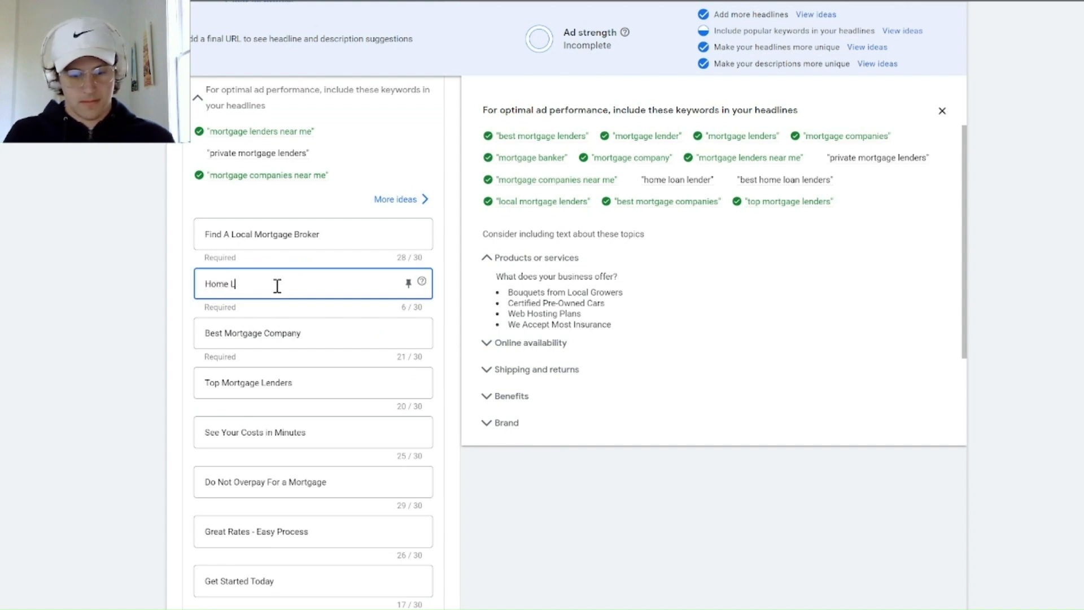
type("oan Lender")
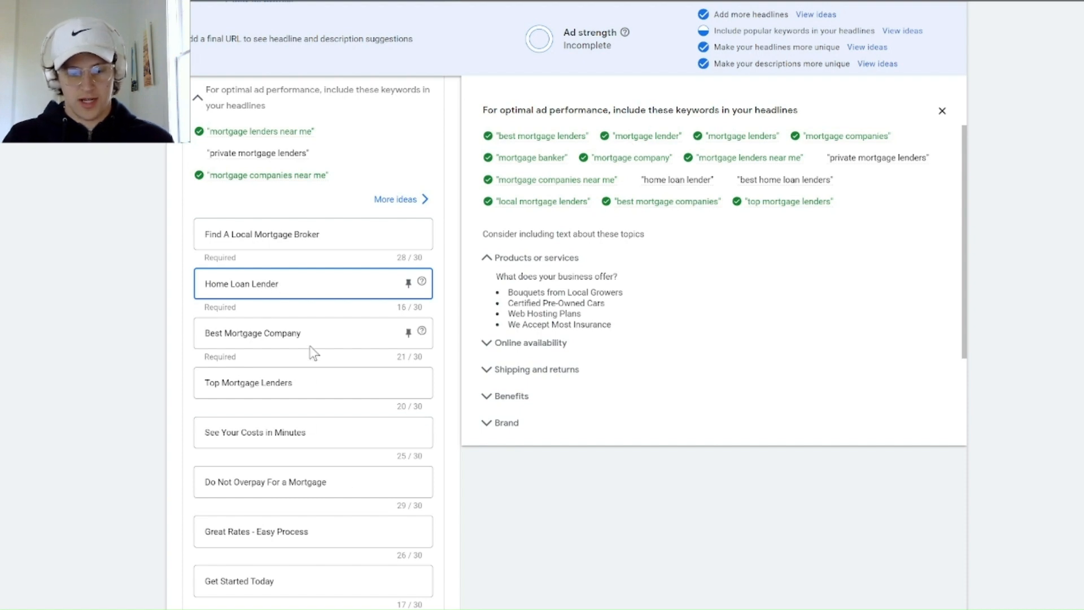
Extend the "Top Mortgage Lenders" headline to read "Top Mortgage Lenders Near Me".
left_click(311, 333)
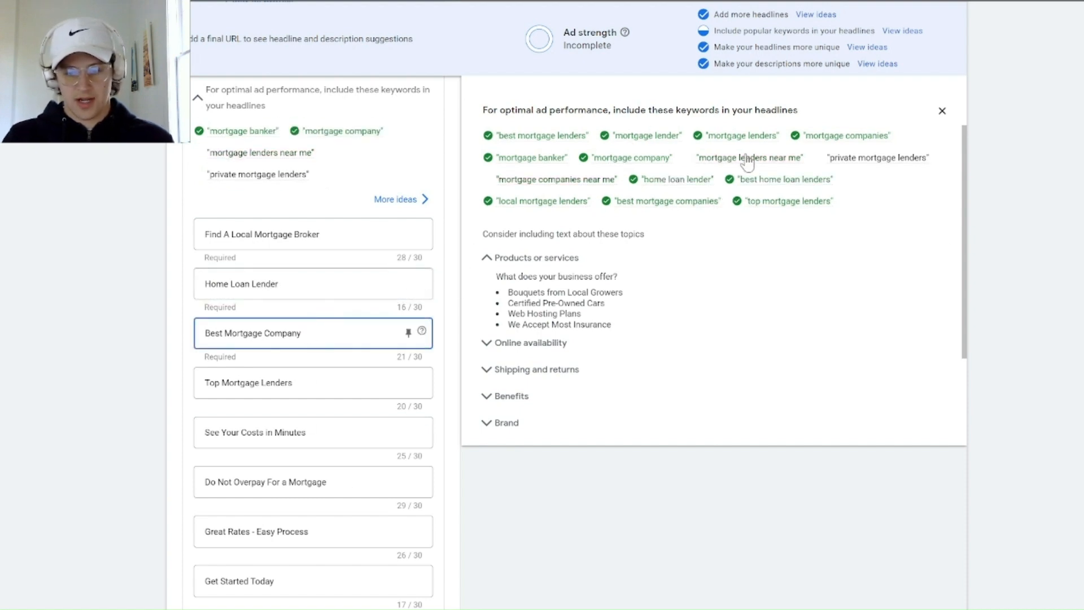
mouse_move(780, 169)
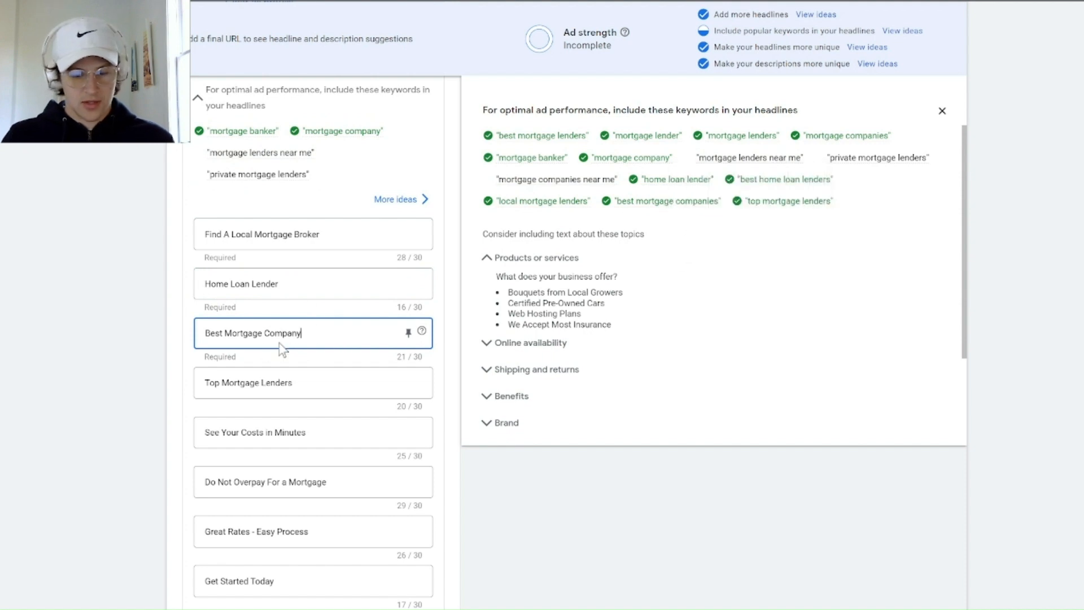
left_click(307, 379)
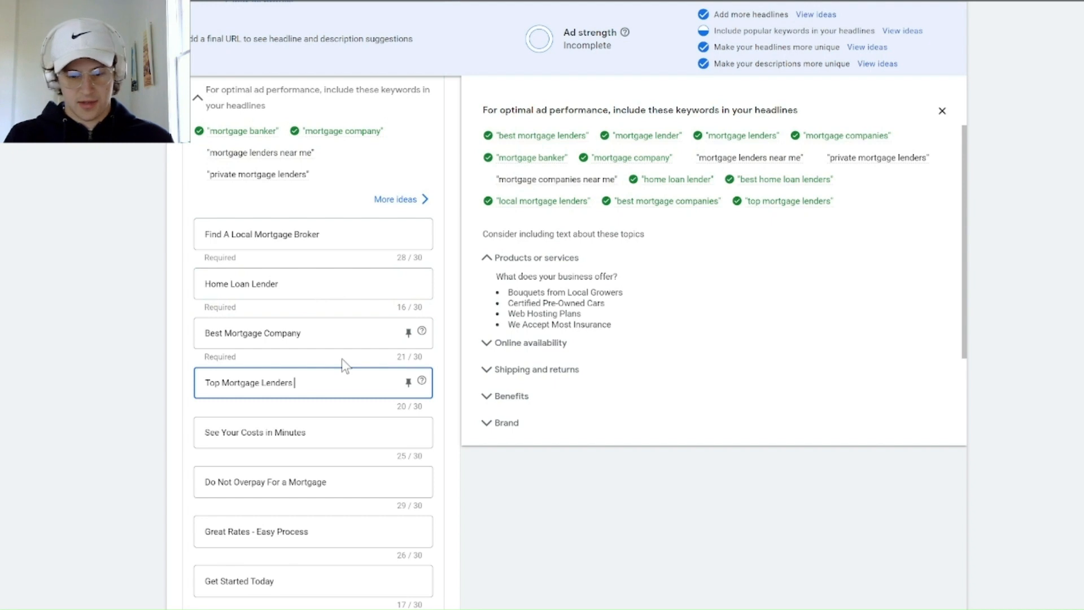
type("Near Me")
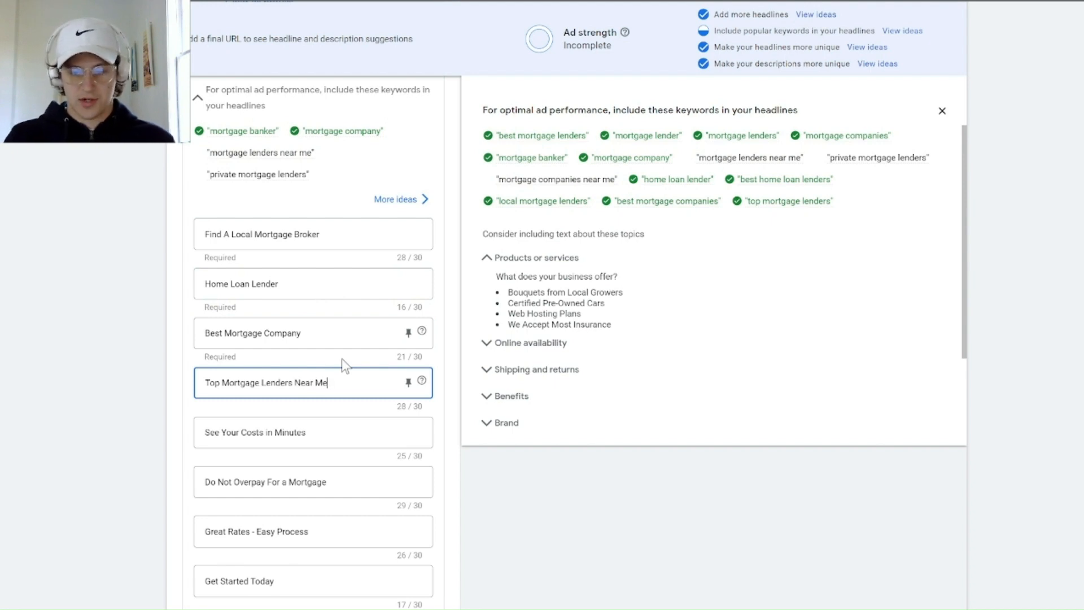
Replace the headline "Mortgage Company" with "Private Mortgage Lenders" to cover the remaining suggested keyword.
mouse_move(780, 167)
mouse_move(875, 167)
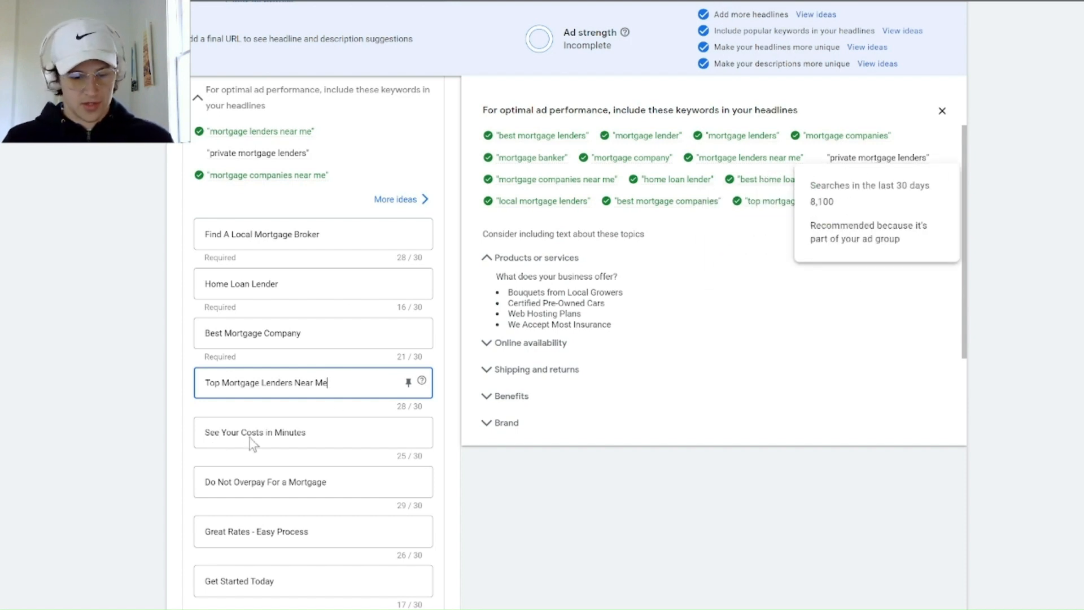
scroll(278, 443, "down", 2)
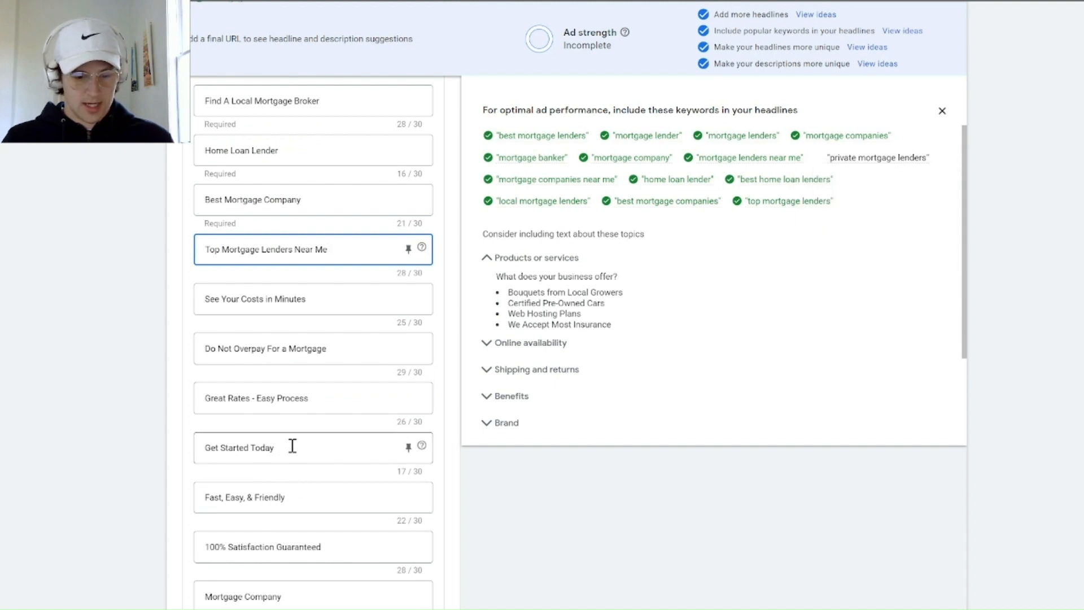
scroll(290, 447, "down", 2)
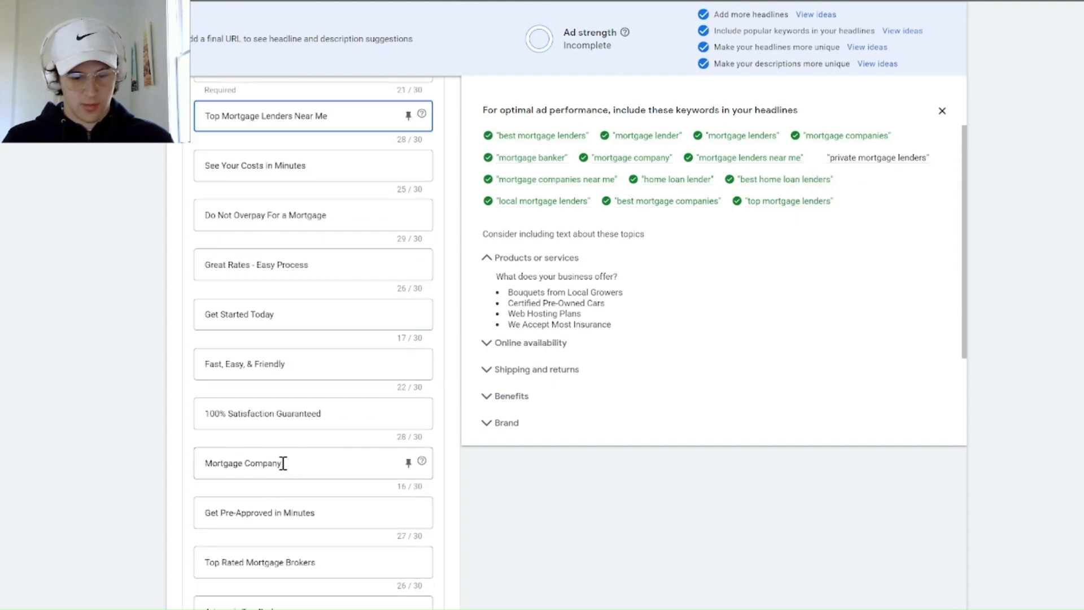
triple_click(282, 463)
type("Privat")
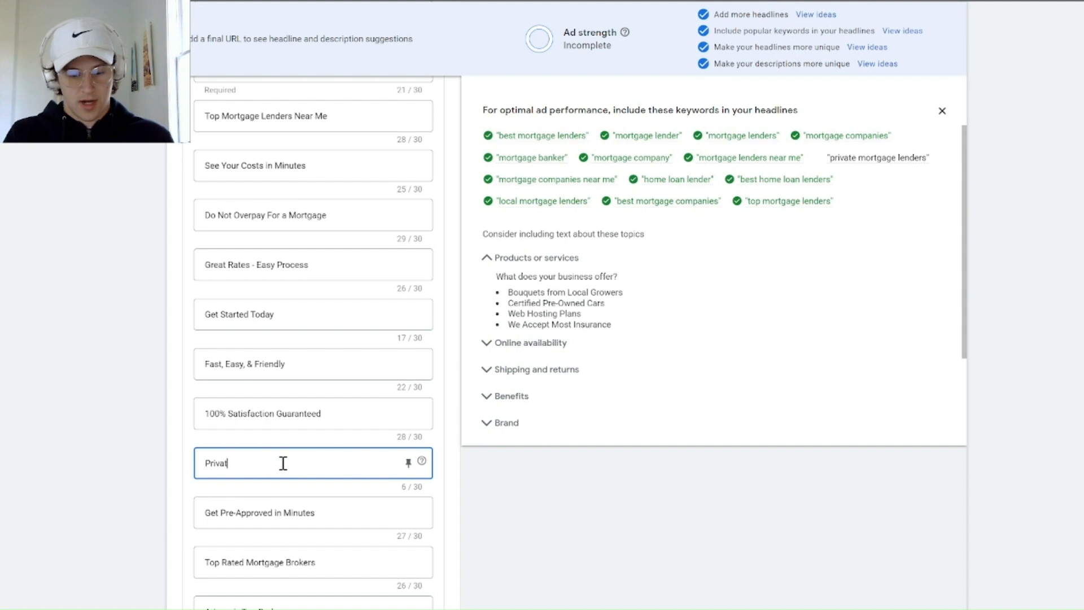
type("e Mortg")
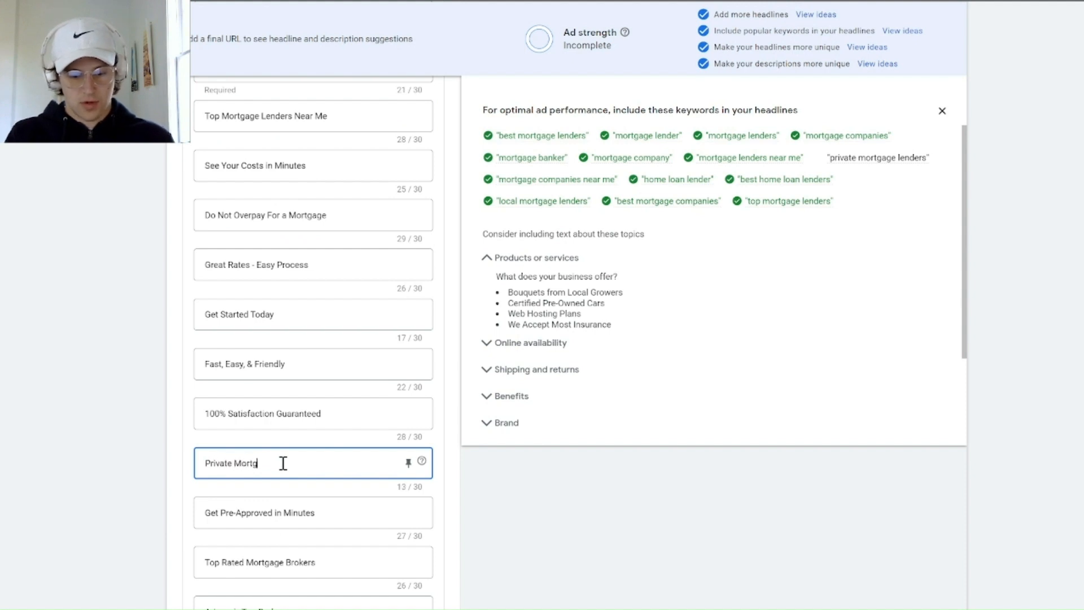
type("age Lenders")
left_click(308, 439)
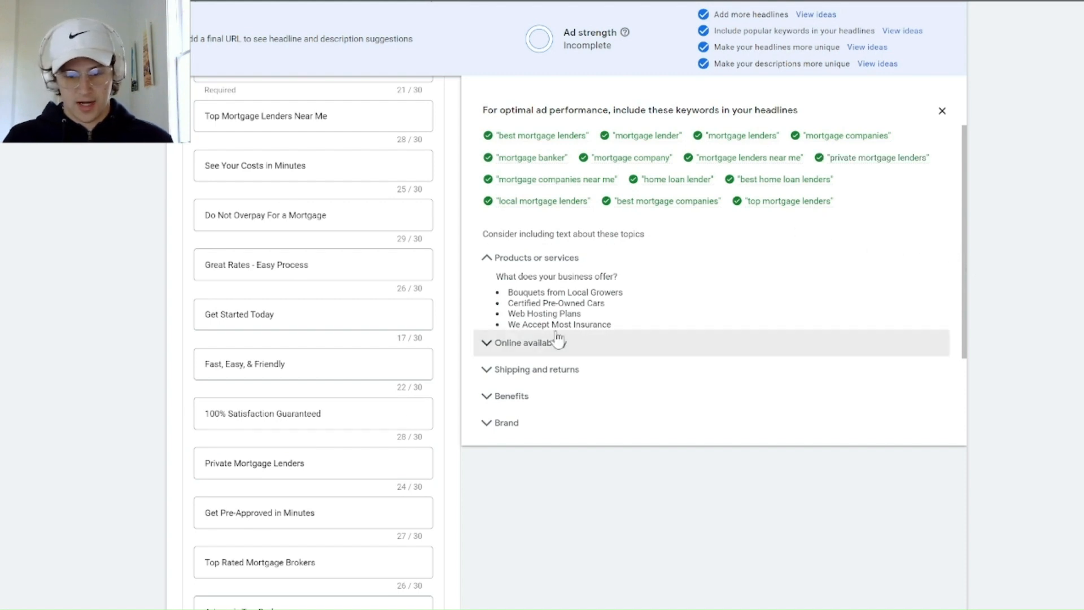
Review the keyword-focused headlines at the start of the list, beginning with "Find A Local Mortgage Broker".
scroll(450, 291, "up", 2)
scroll(299, 306, "up", 2)
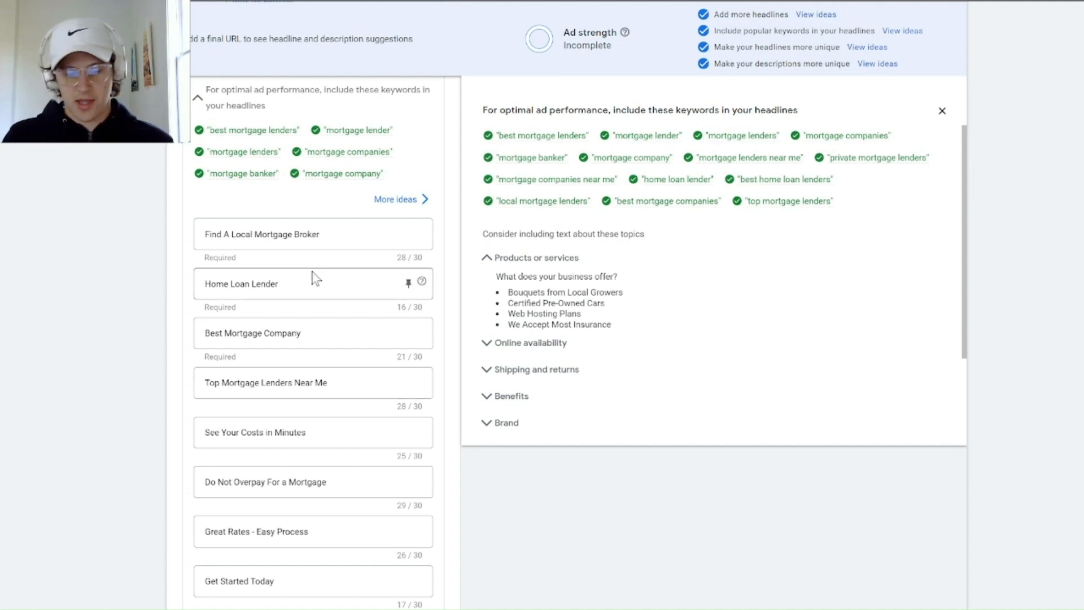
scroll(314, 278, "down", 2)
scroll(314, 278, "up", 2)
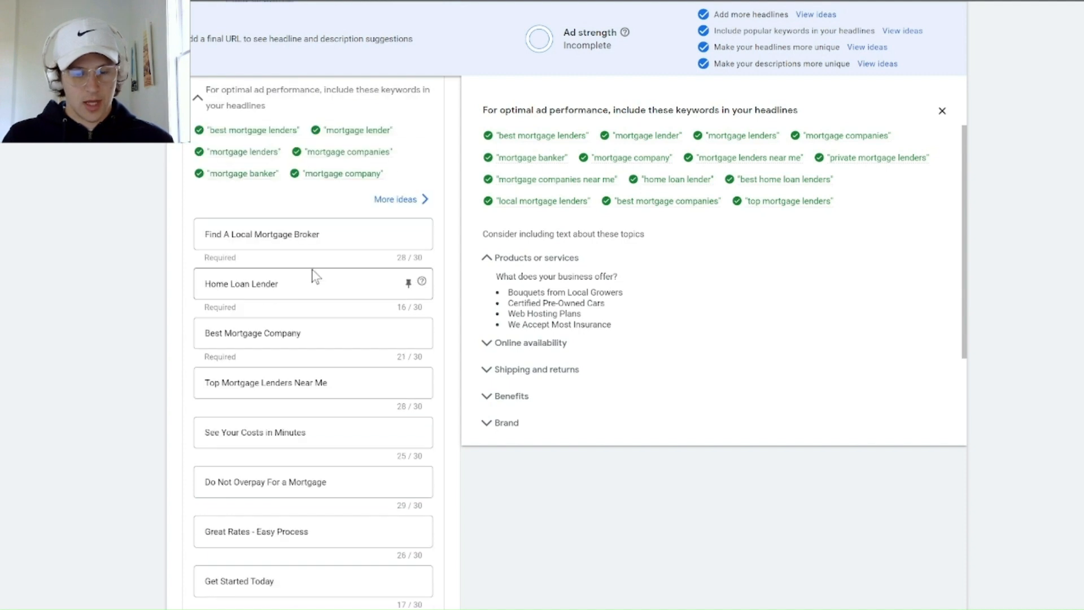
left_click(331, 233)
left_click_drag(331, 233, 187, 249)
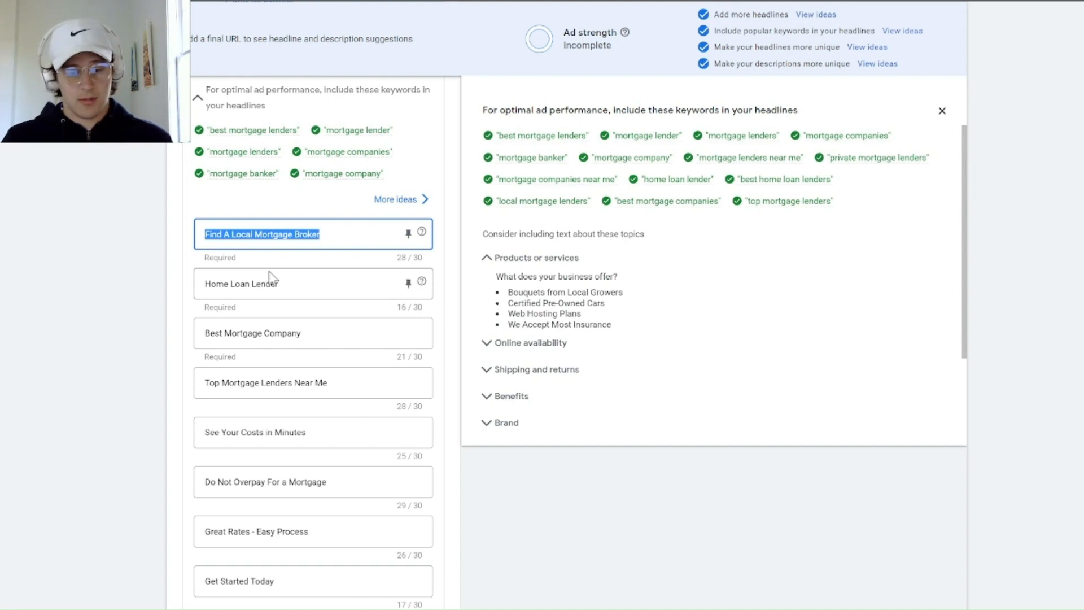
Examine the benefit and call-to-action headlines, from "See Your Costs in Minutes" through "Get Started Today".
scroll(312, 303, "down", 2)
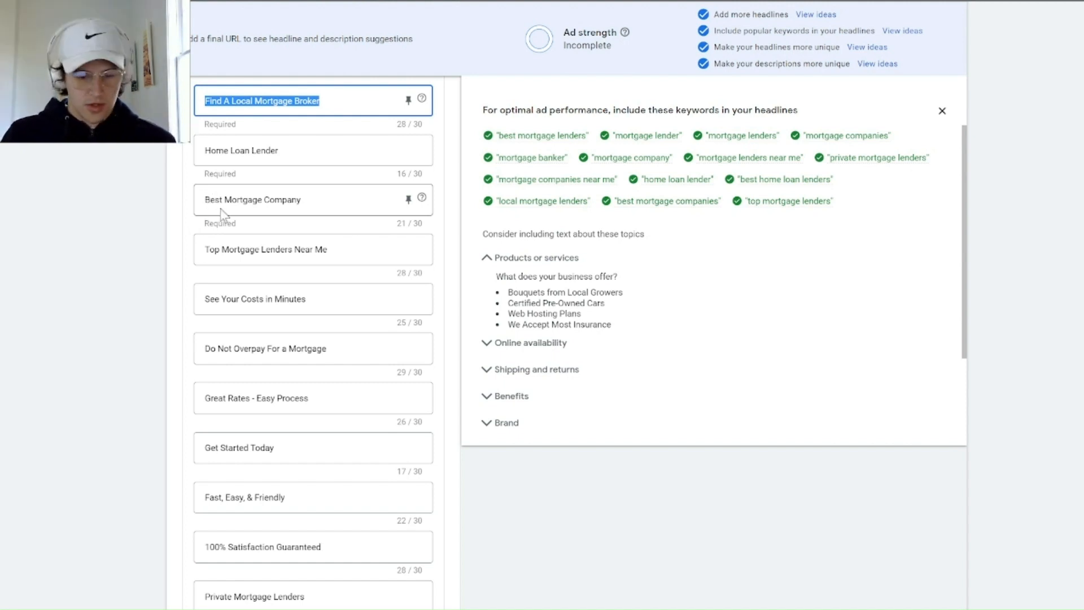
scroll(221, 214, "down", 3)
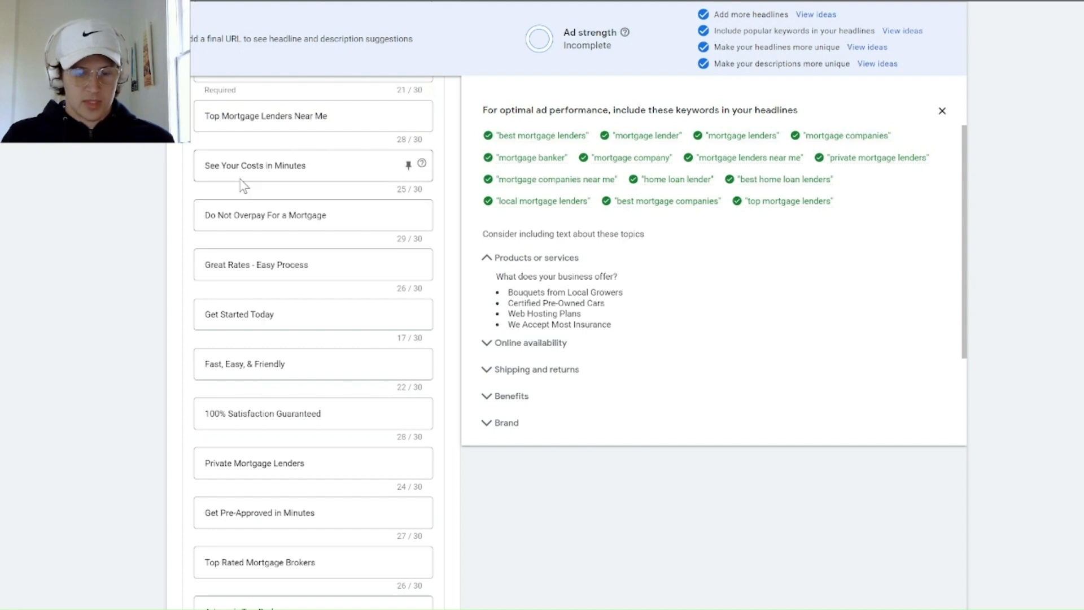
left_click_drag(317, 167, 214, 172)
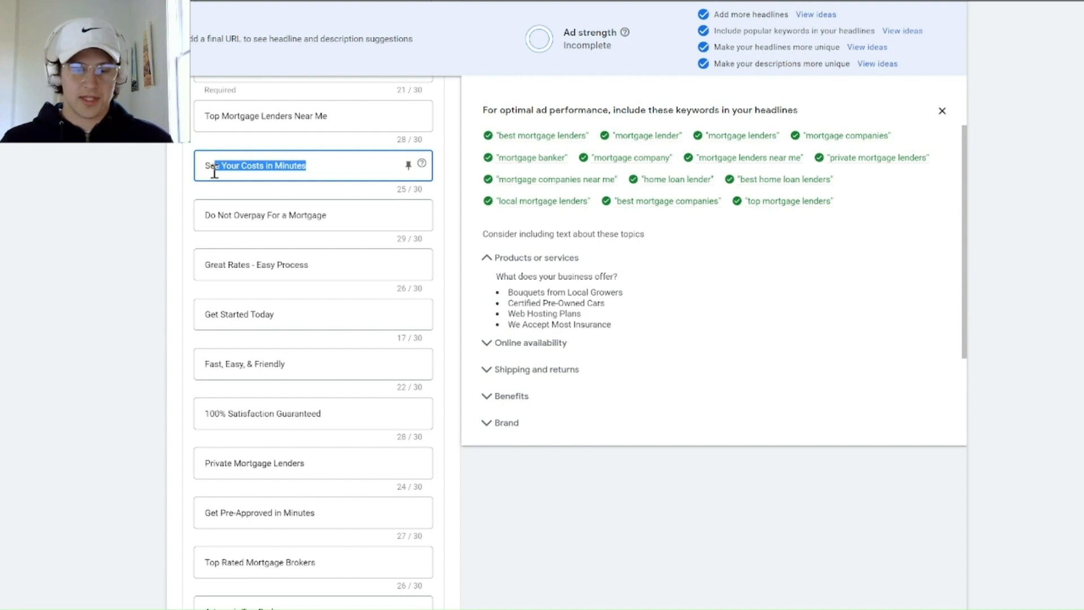
left_click(317, 215)
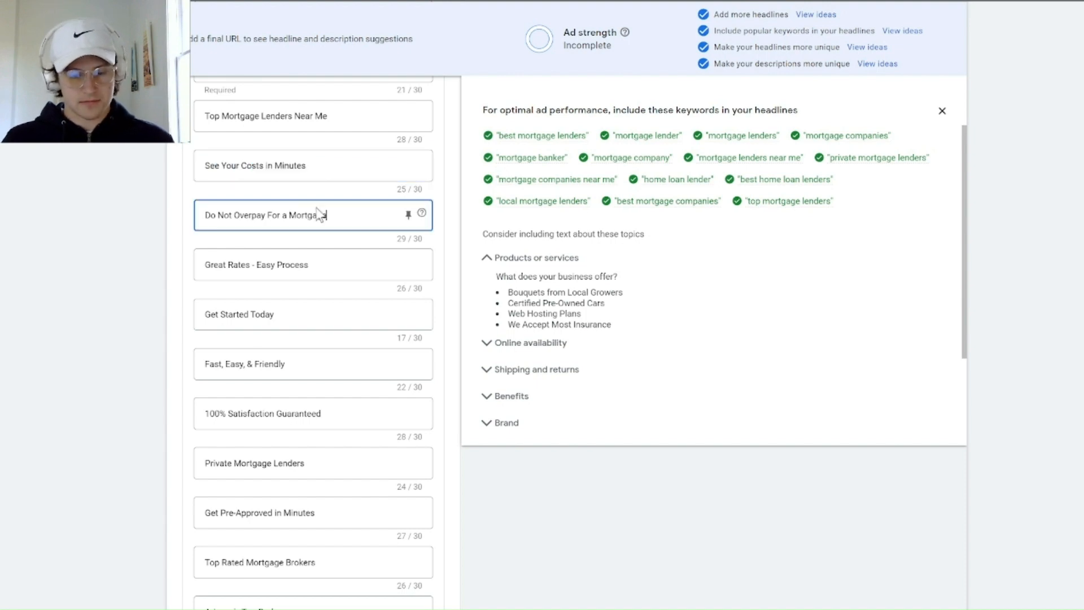
triple_click(280, 216)
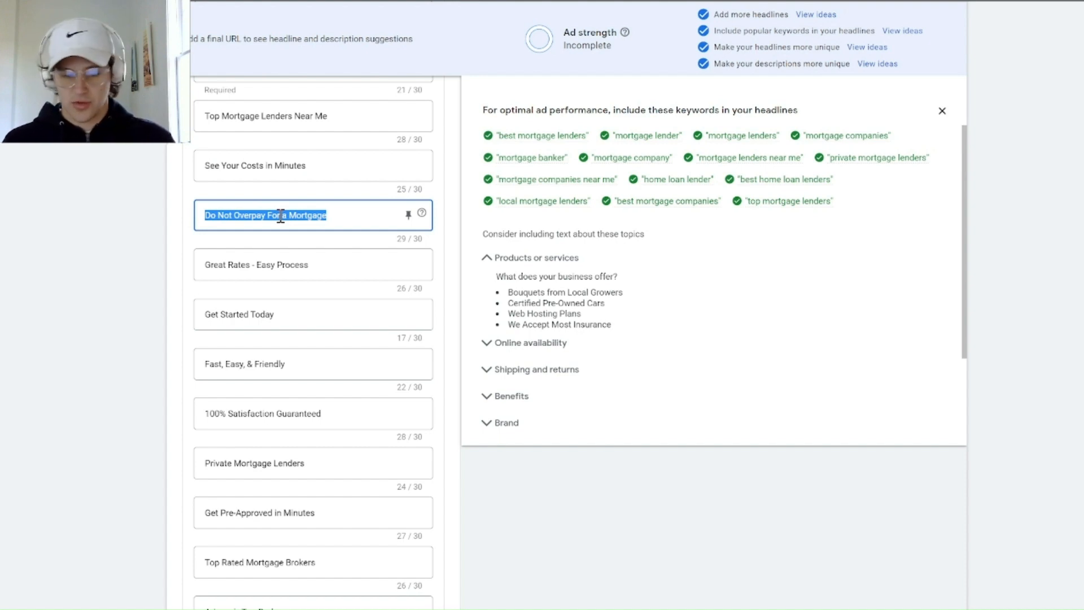
left_click(293, 263)
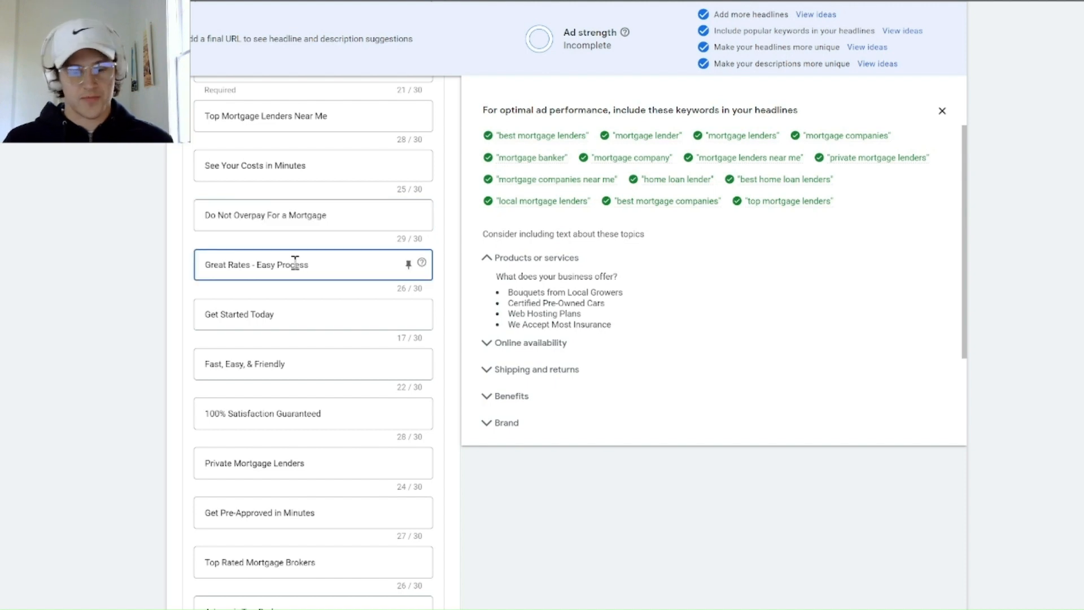
left_click_drag(327, 266, 199, 267)
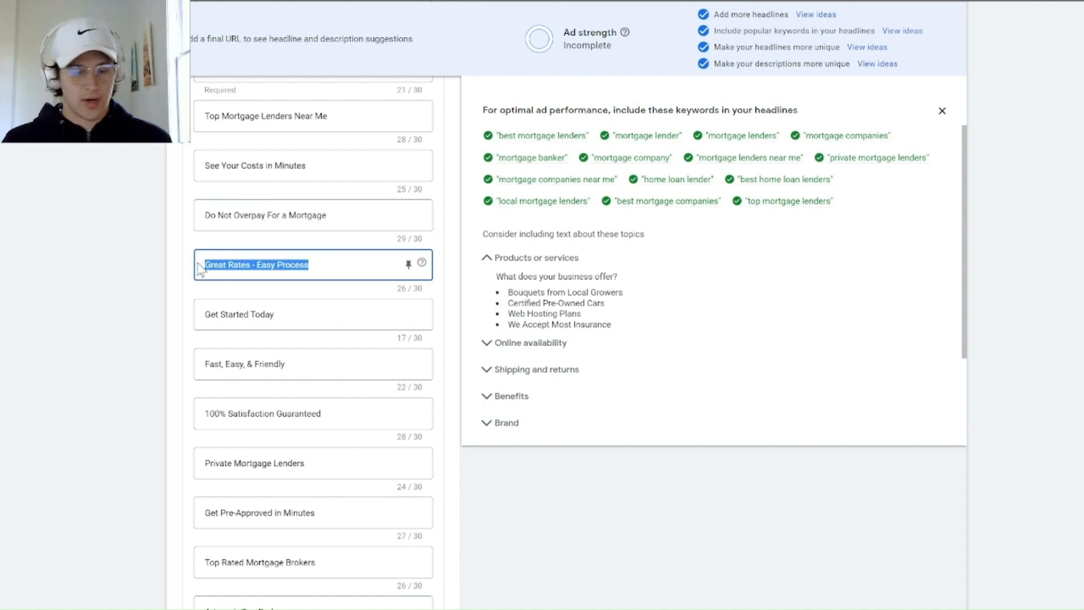
scroll(270, 308, "down", 2)
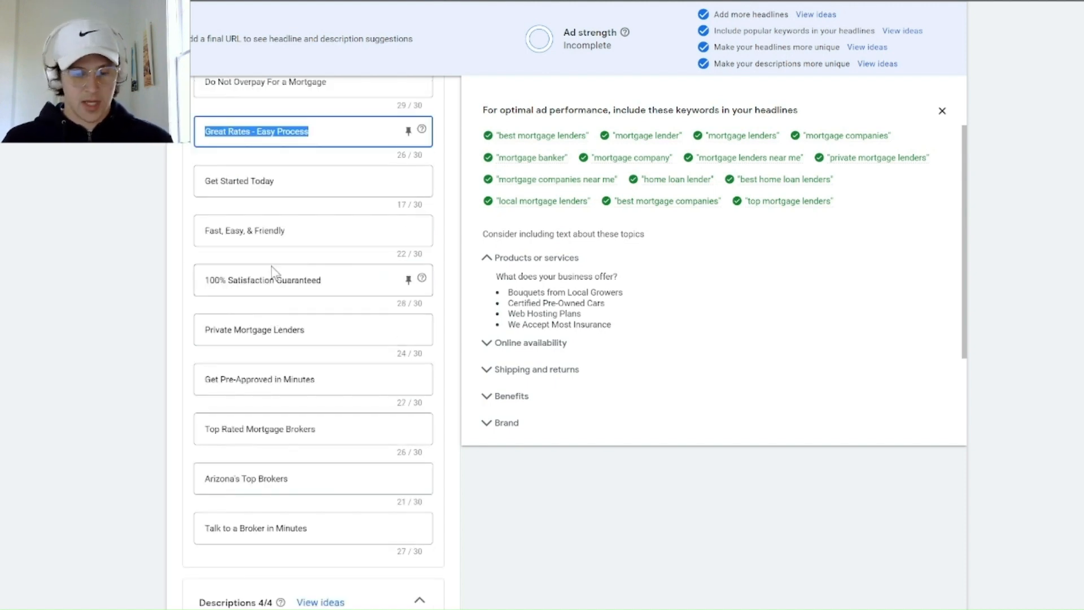
left_click_drag(293, 181, 198, 192)
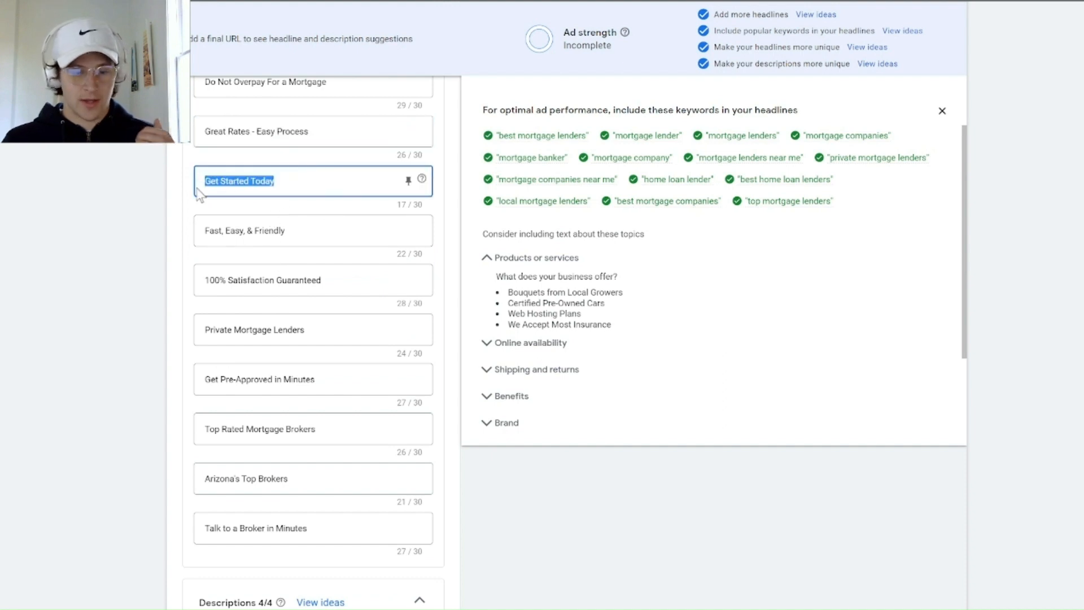
Examine the remaining headlines from "Fast, Easy, & Friendly" through "Talk to a Broker in Minutes", comparing them with the keyword headlines at the start.
left_click_drag(296, 230, 210, 234)
scroll(266, 282, "down", 2)
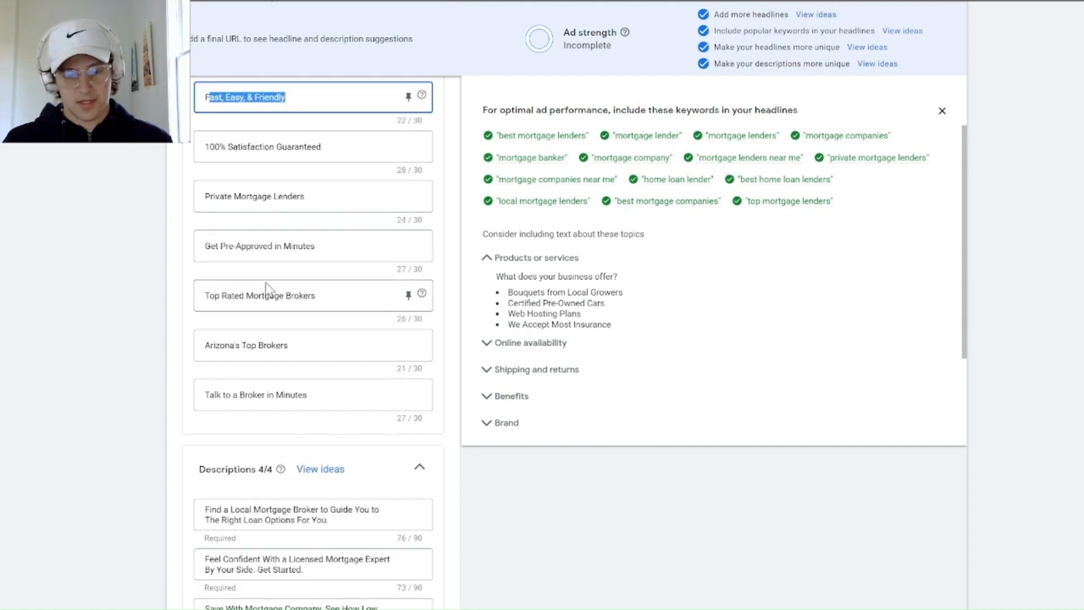
left_click_drag(337, 149, 204, 147)
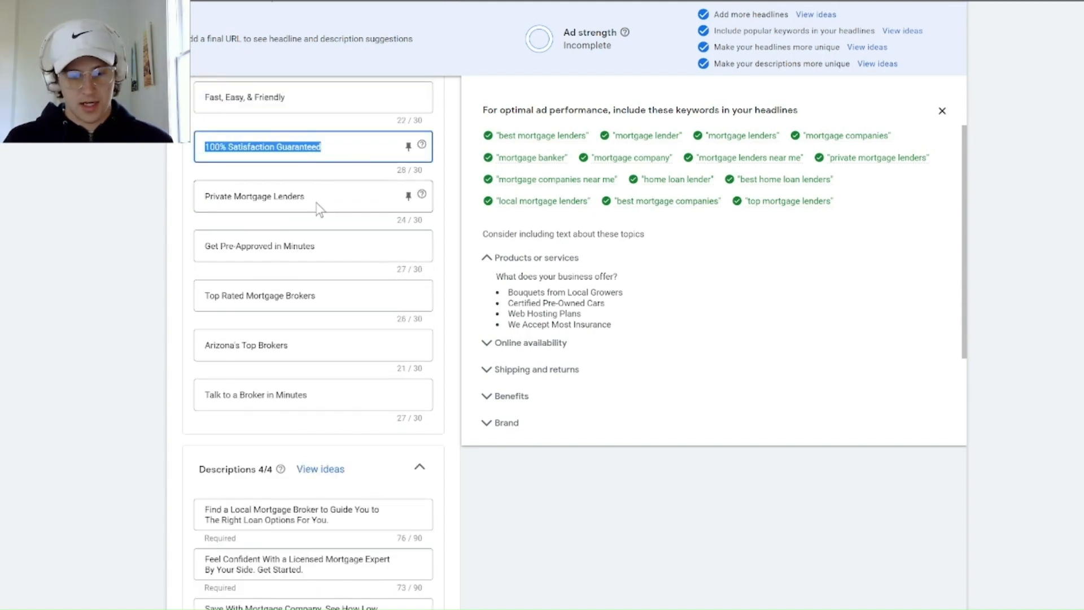
left_click_drag(321, 193, 204, 209)
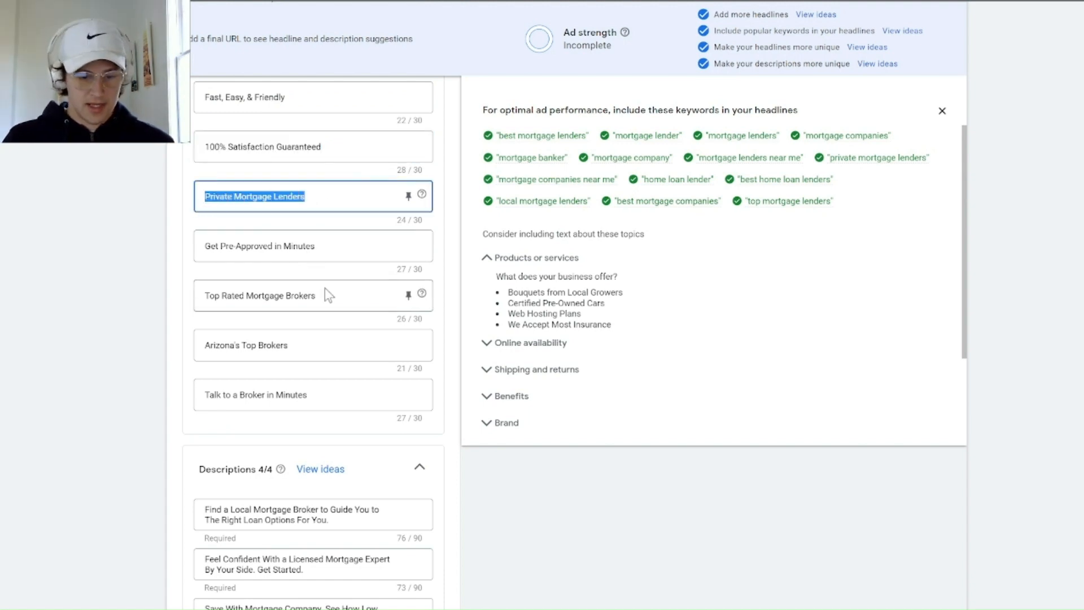
scroll(324, 289, "down", 2)
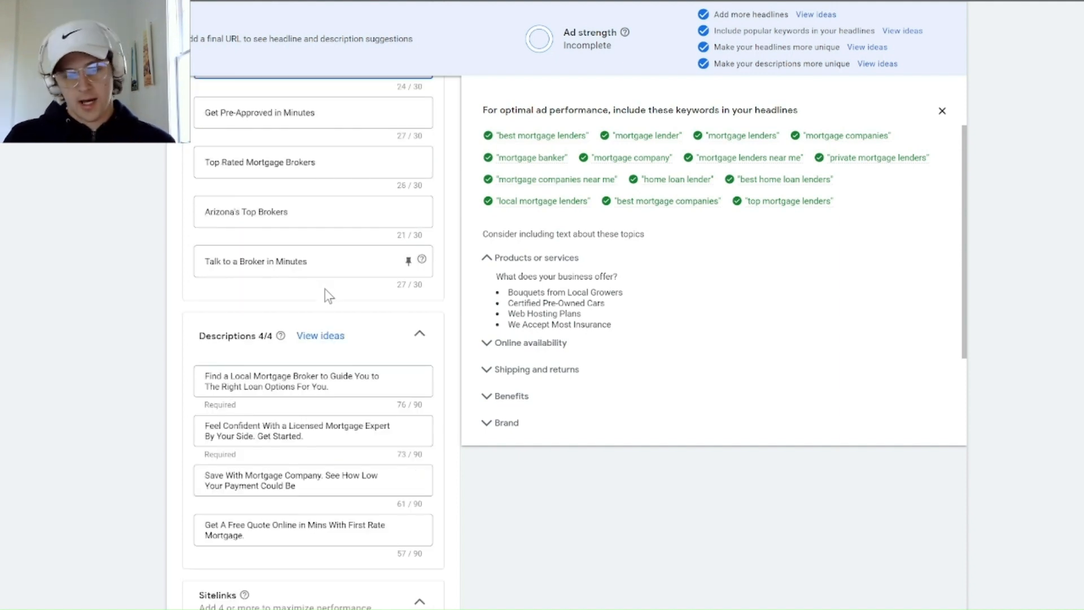
scroll(324, 289, "up", 6)
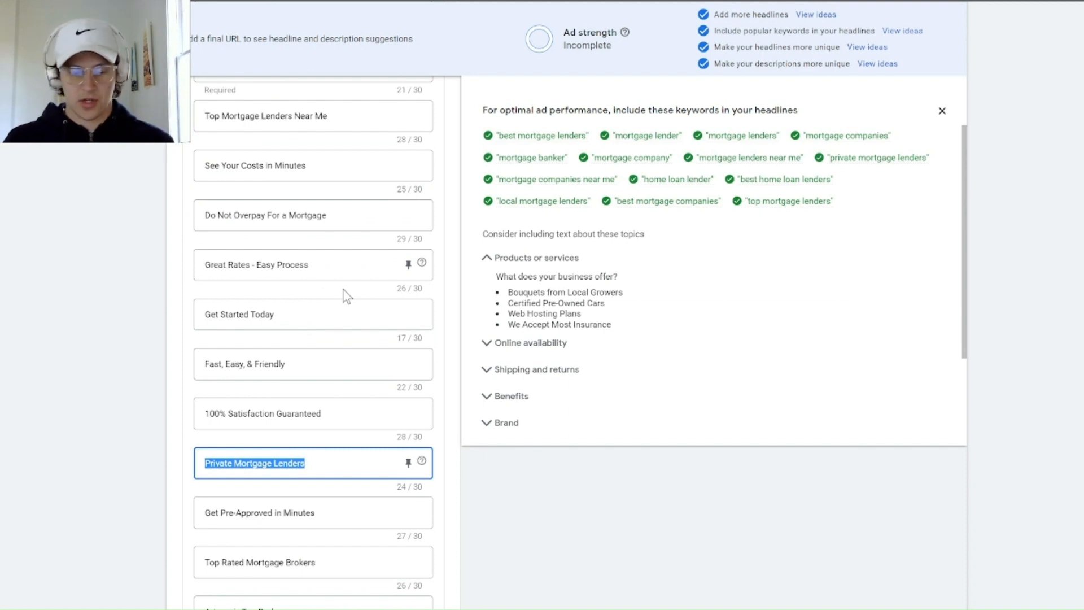
scroll(344, 297, "up", 4)
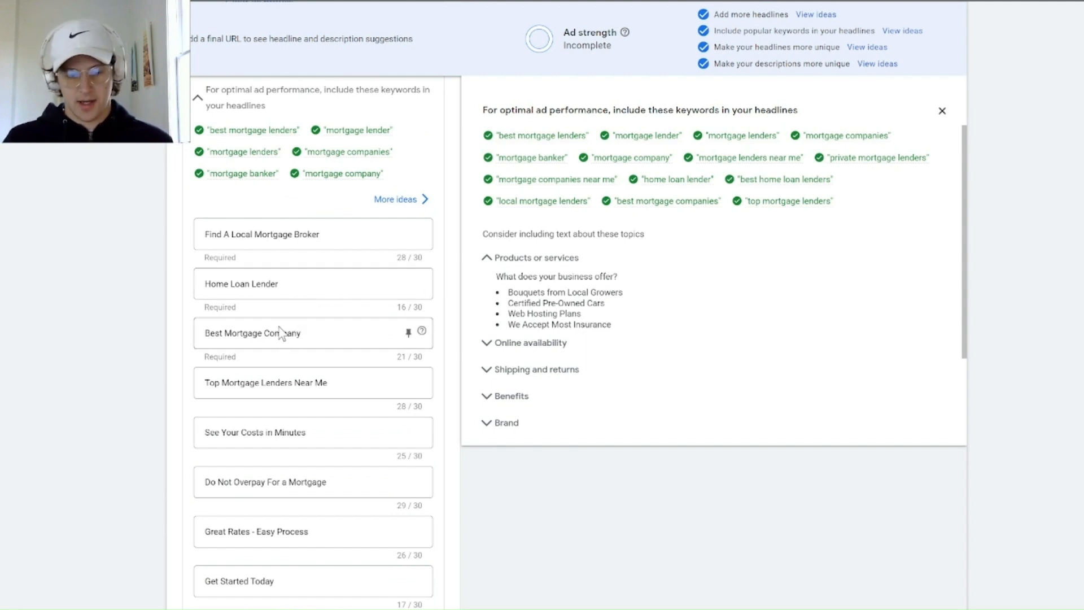
scroll(280, 333, "down", 4)
scroll(261, 416, "down", 4)
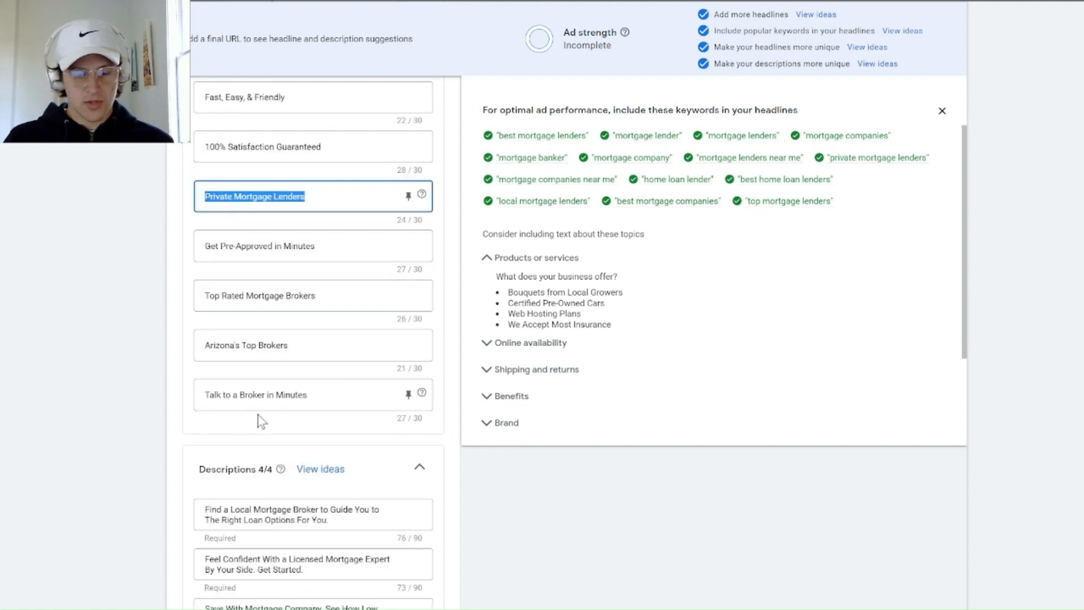
Replace "Arizona's" in the "Arizona's Top Brokers" headline with a city-level location insertion and enter "Arizona" as its default text.
double_click(229, 347)
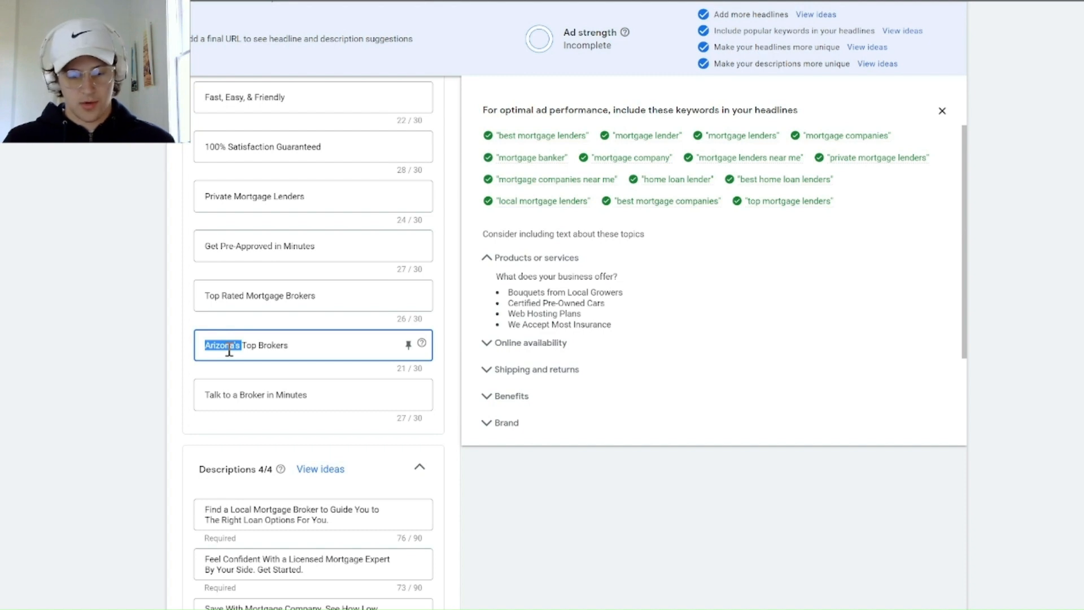
key("BackSpace")
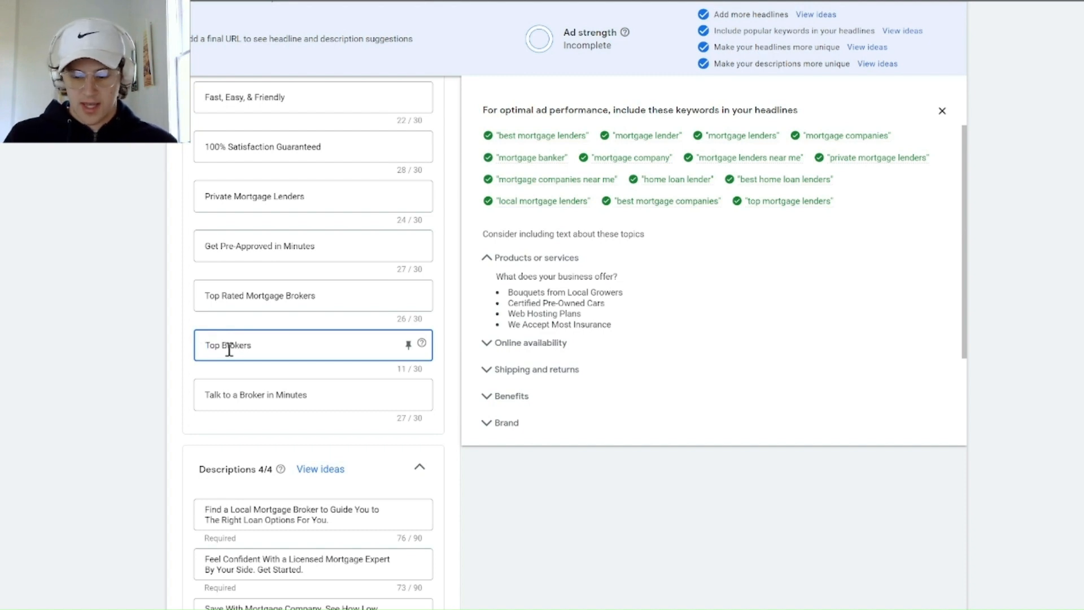
type("{")
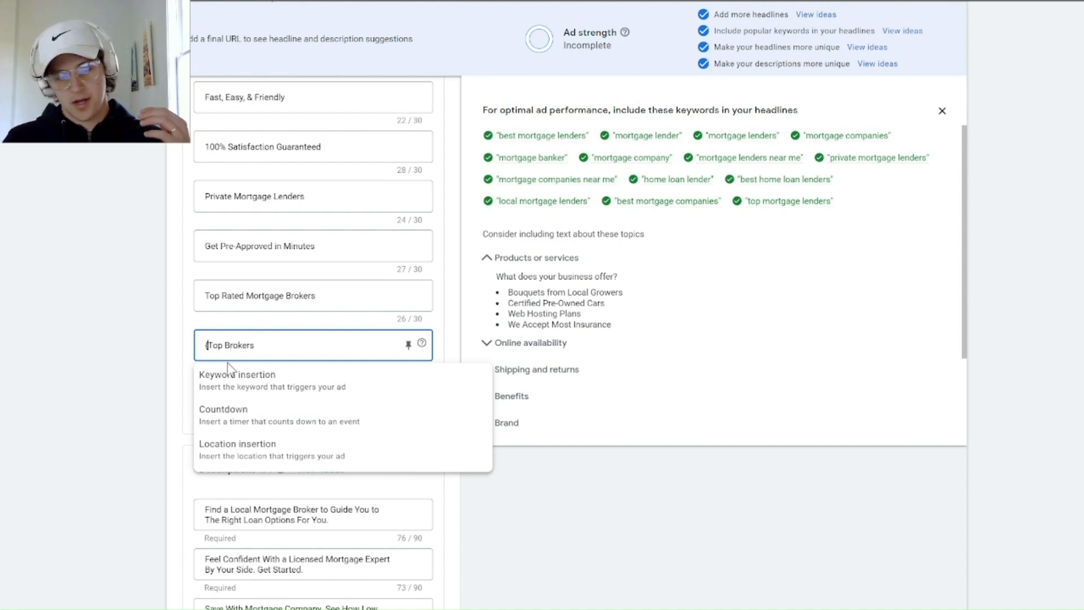
left_click(258, 446)
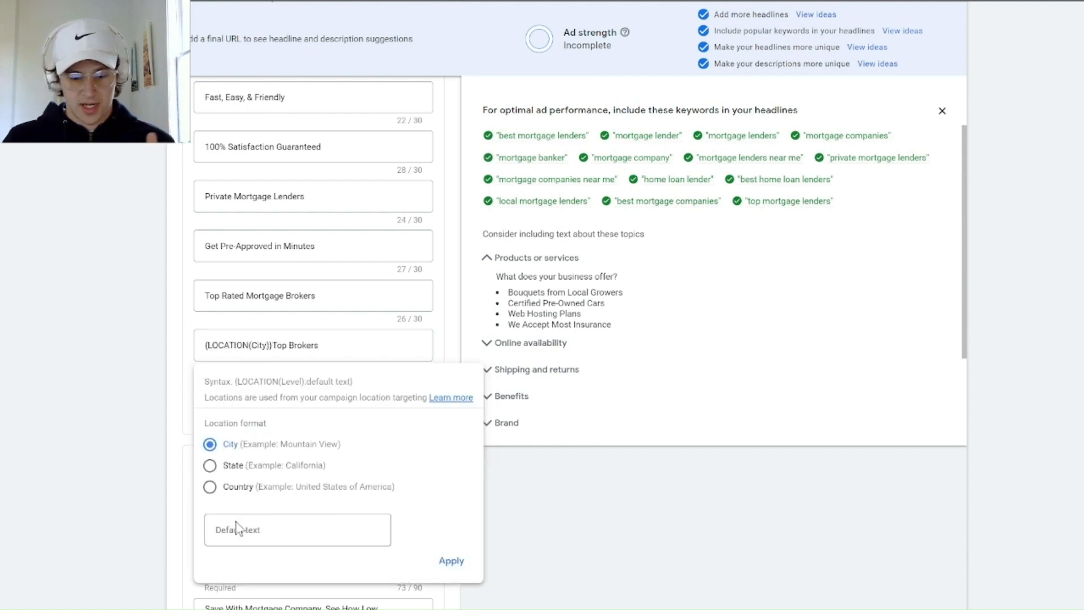
left_click(220, 530)
type("Arizona")
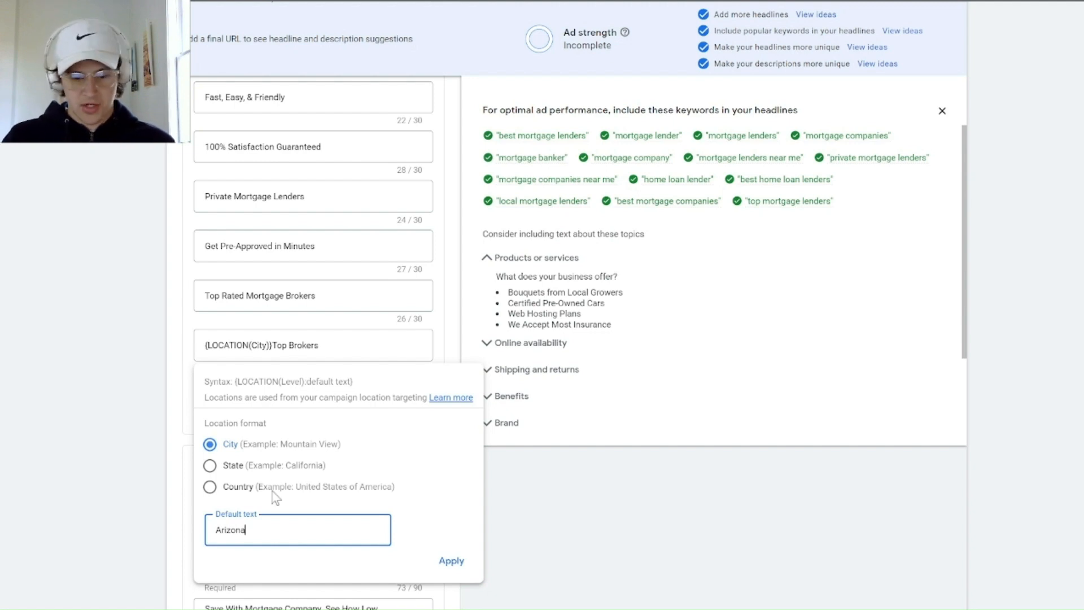
Reword the location insertion headline by removing "Top" and ending it with "Brokers Near You".
double_click(278, 344)
key("BackSpace")
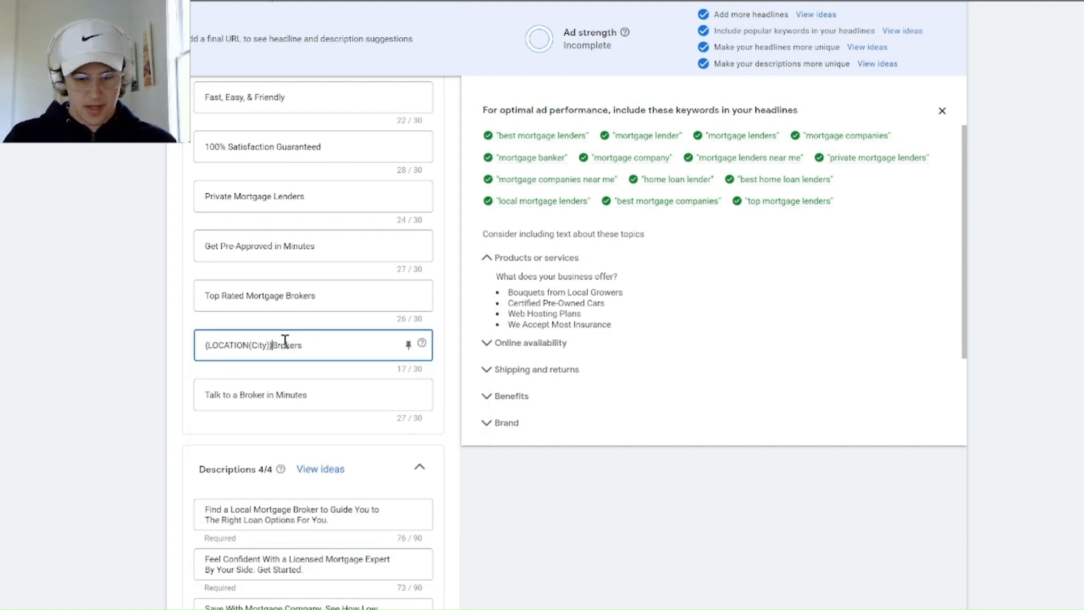
left_click(330, 349)
type("Near Your")
key("BackSpace")
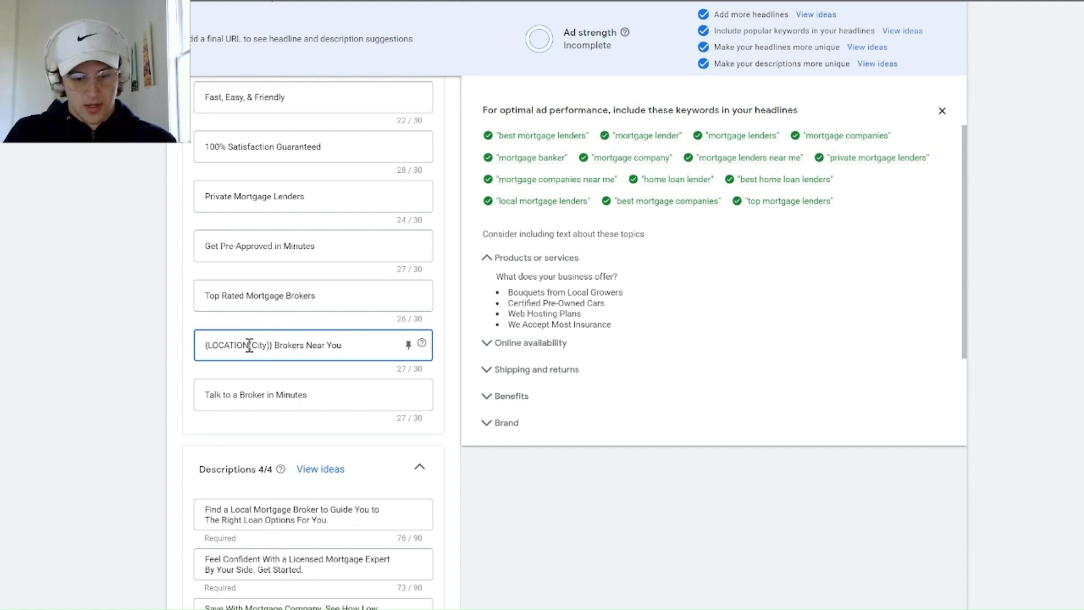
Set the default text of the headline's city location insertion to "Arizona" and apply it.
left_click(249, 346)
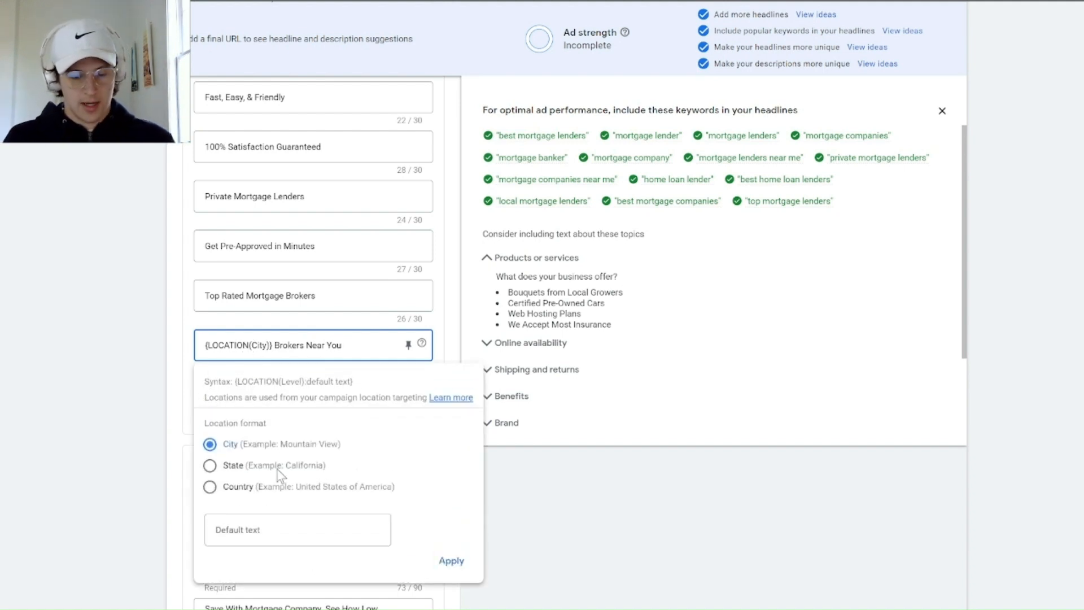
left_click(260, 529)
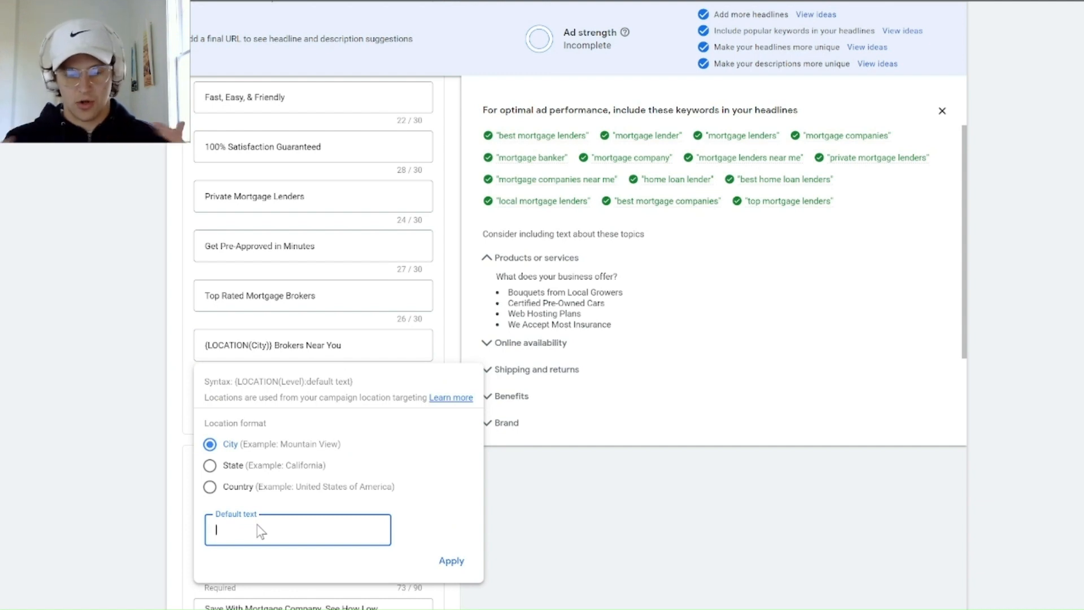
type("Arizona")
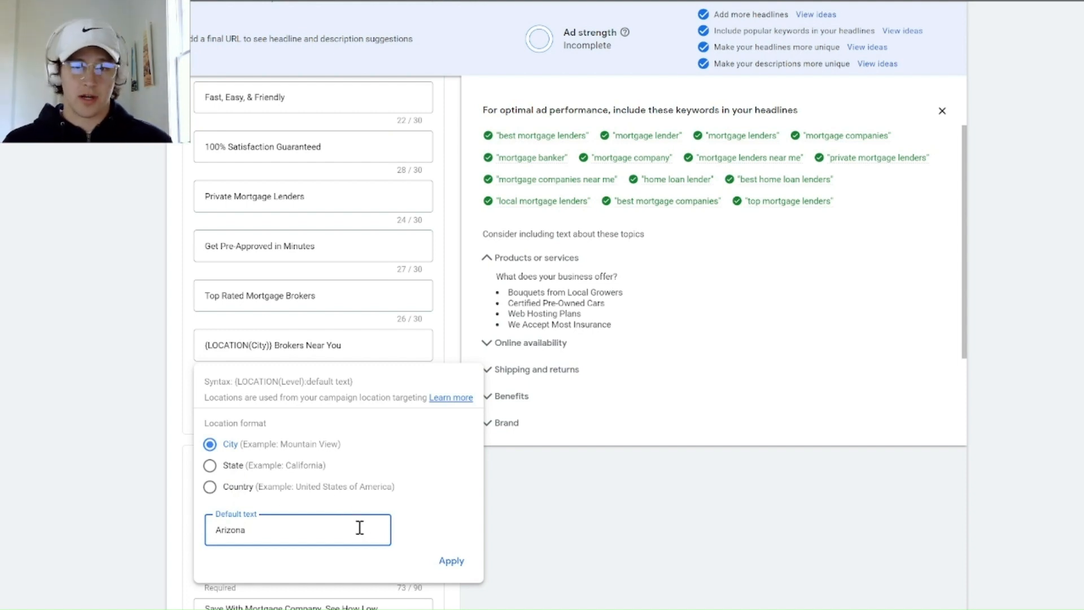
left_click(451, 561)
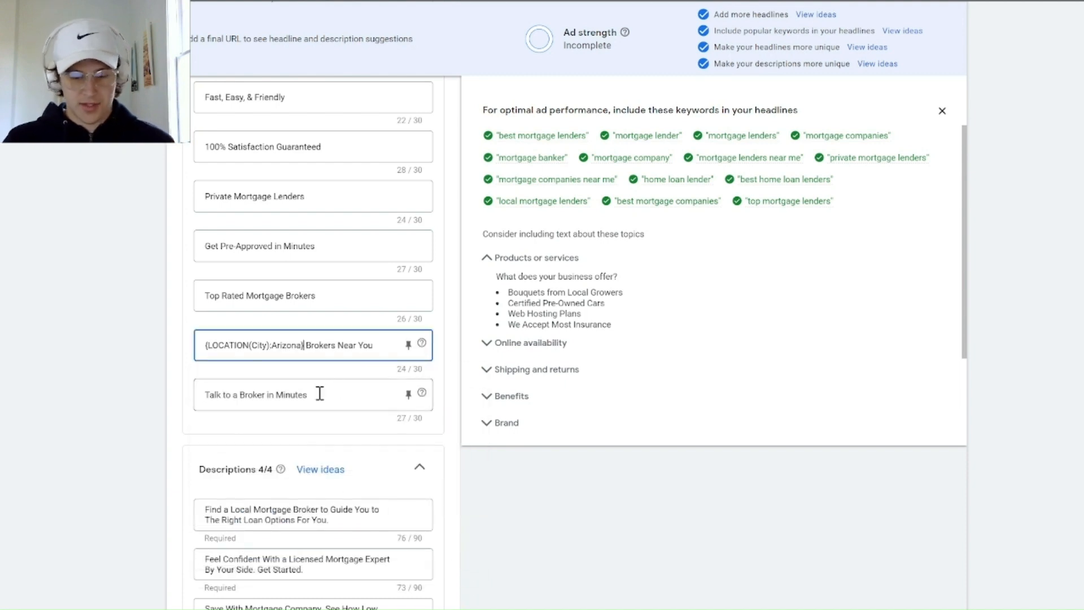
Replace the headline "Talk to a Broker in Minutes" with a countdown to the end of day on Mar 20, 2023, followed by "Left For 50%".
left_click(291, 402)
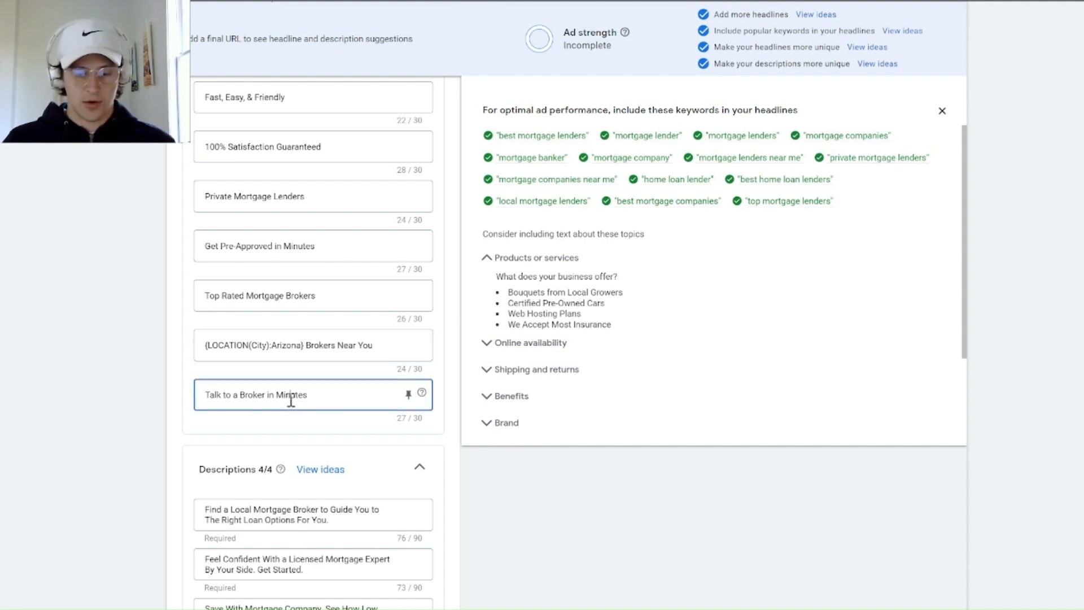
double_click(303, 397)
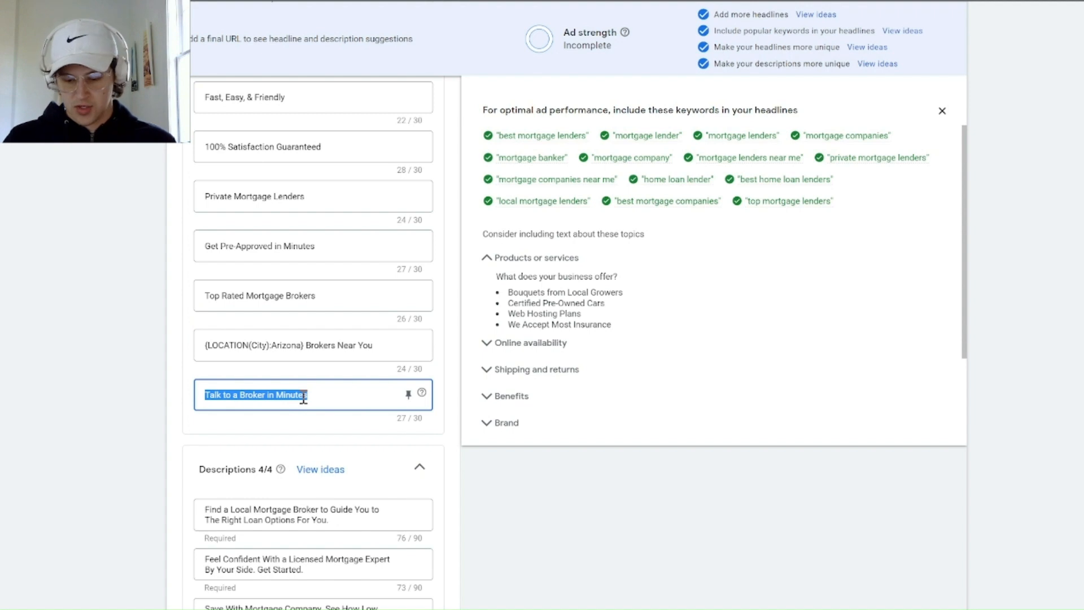
type("{")
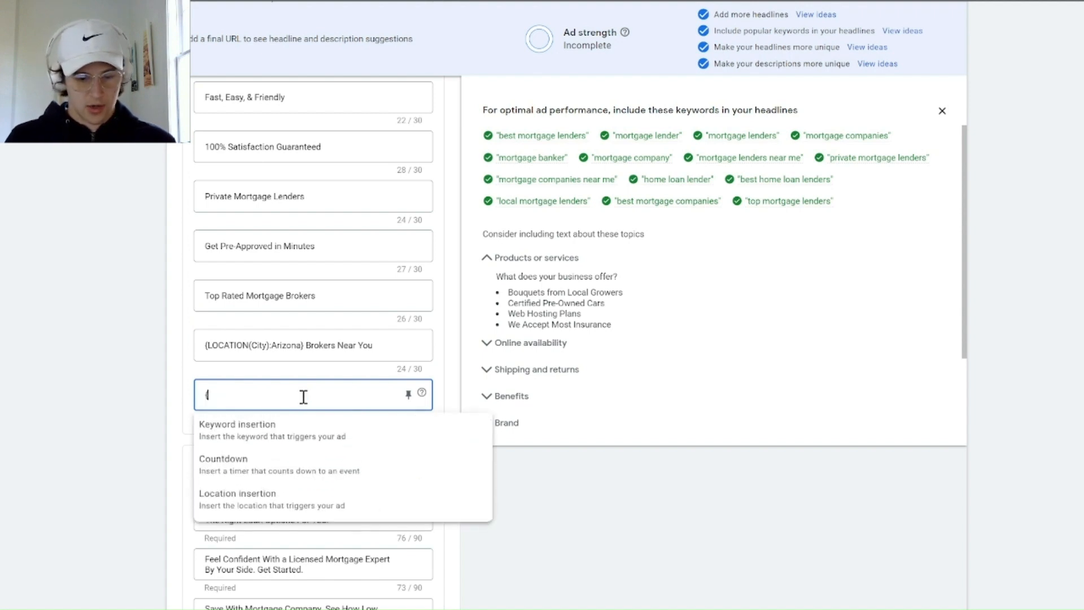
left_click(307, 458)
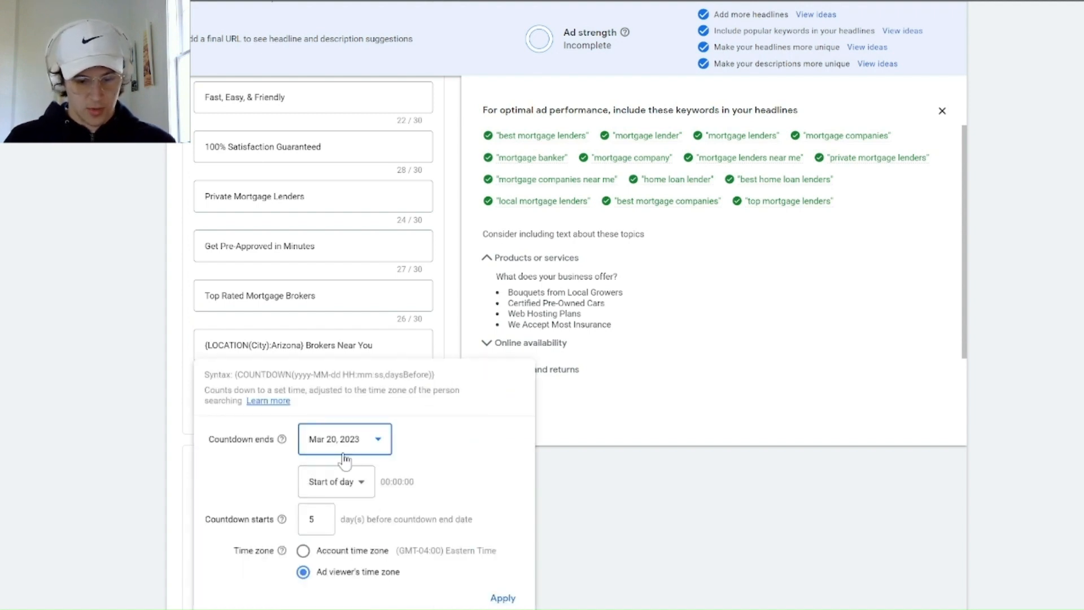
left_click(360, 483)
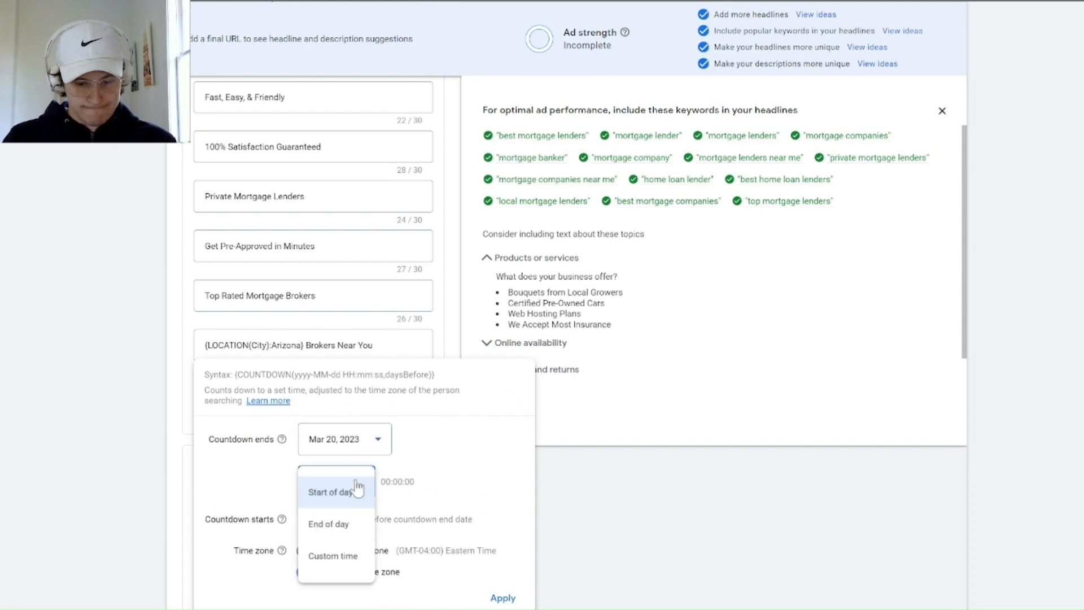
left_click(342, 525)
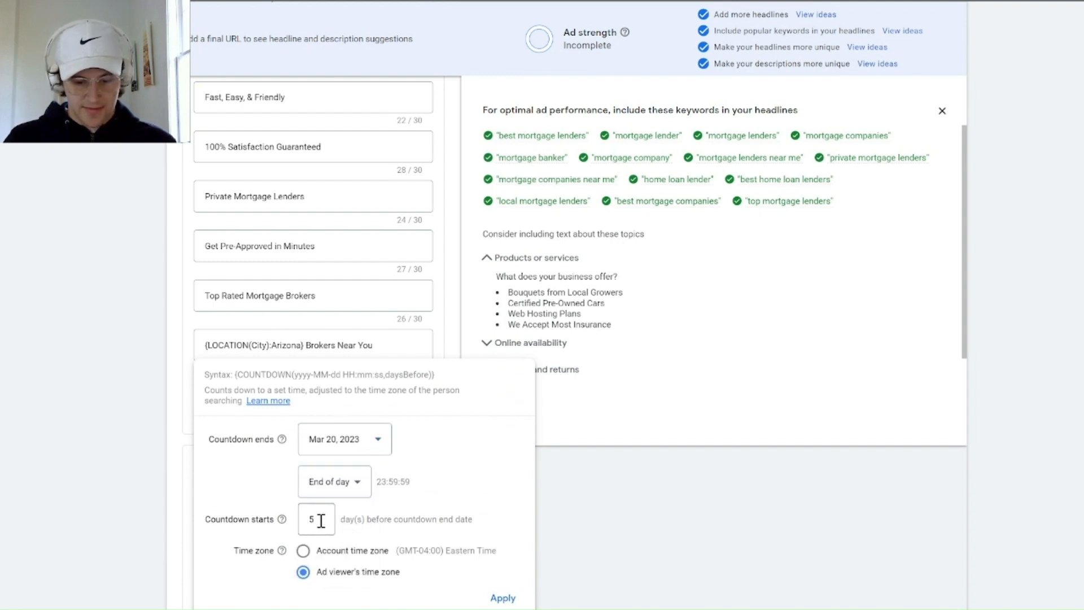
left_click(497, 597)
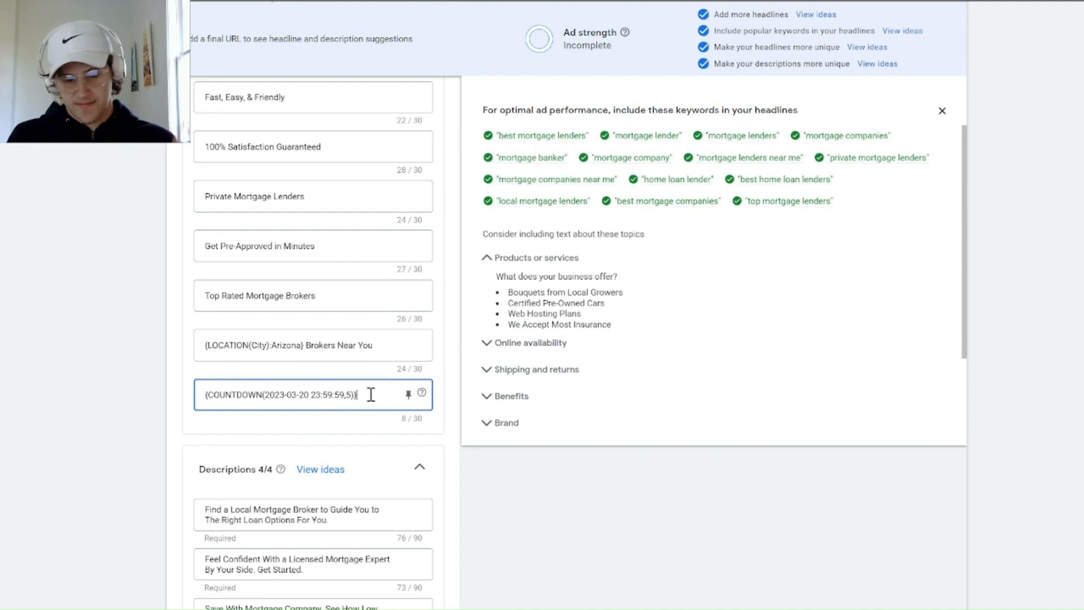
type("Left")
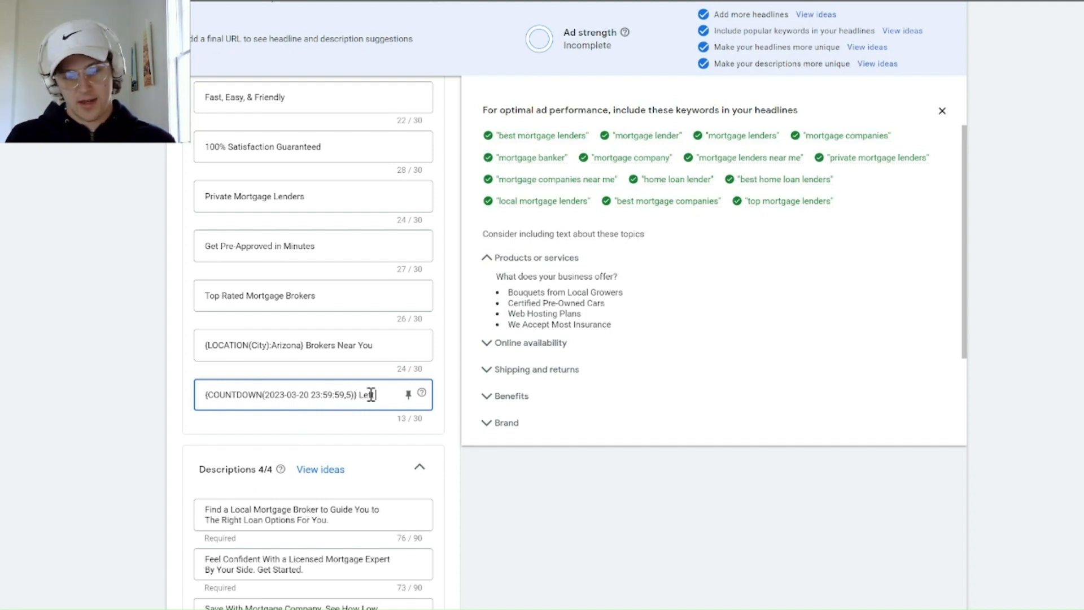
type(" For 50%")
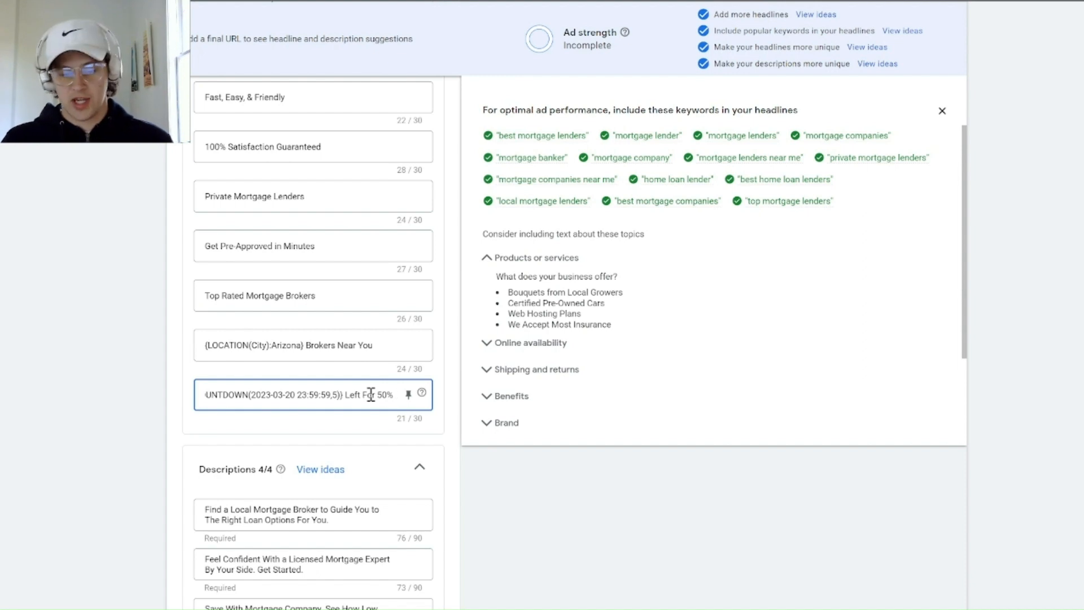
Replace the countdown headline with a sentence-case keyword insertion whose default text is "Mortgage Brokers Near You".
triple_click(359, 394)
key("BackSpace")
type("{")
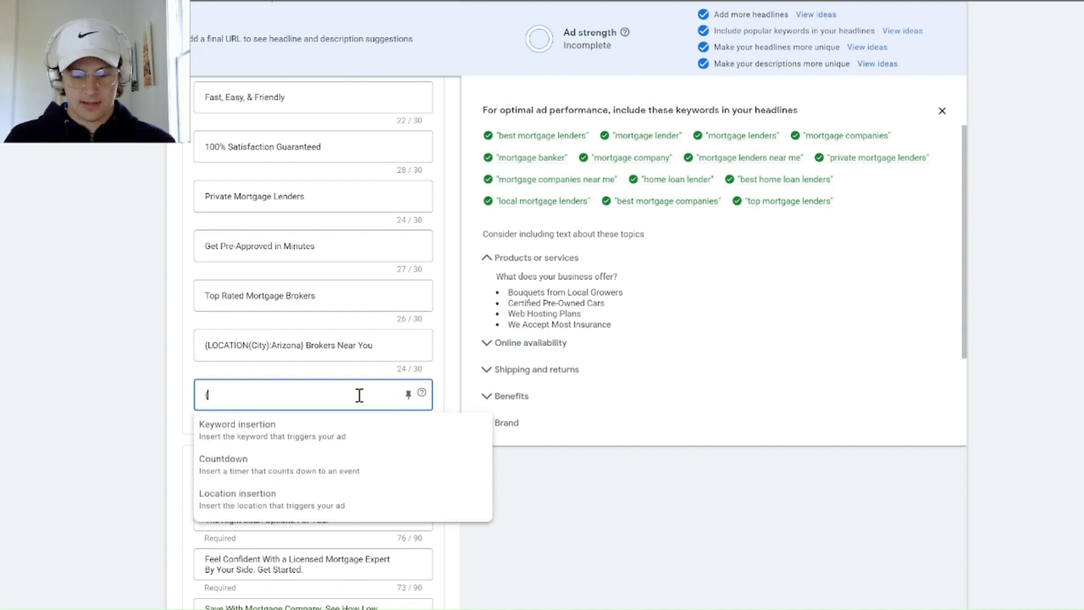
left_click(303, 444)
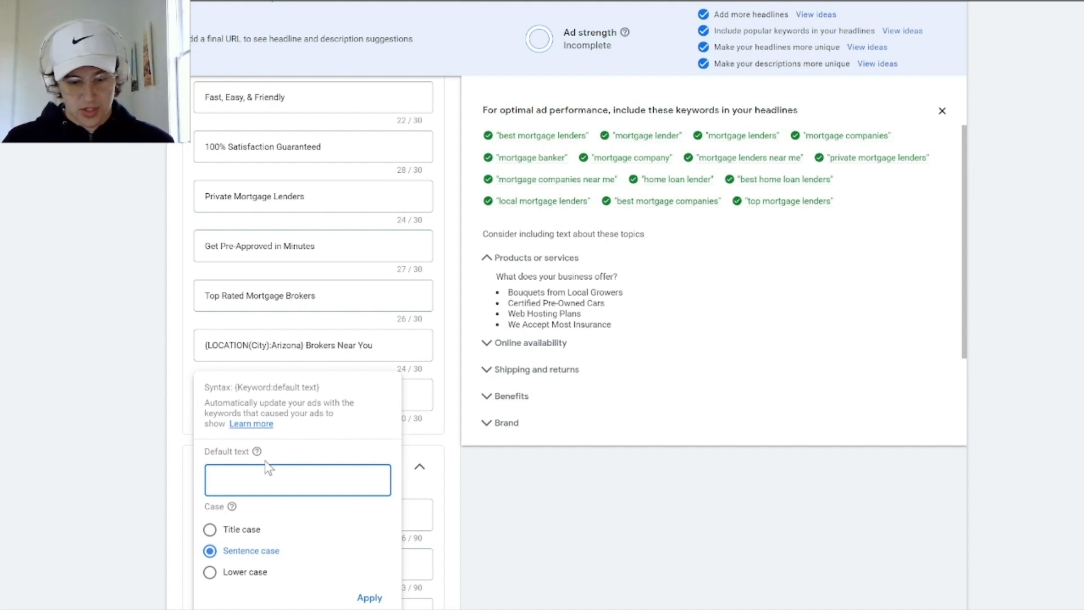
left_click(374, 598)
left_click(317, 469)
type("Mortgage Brokers Near")
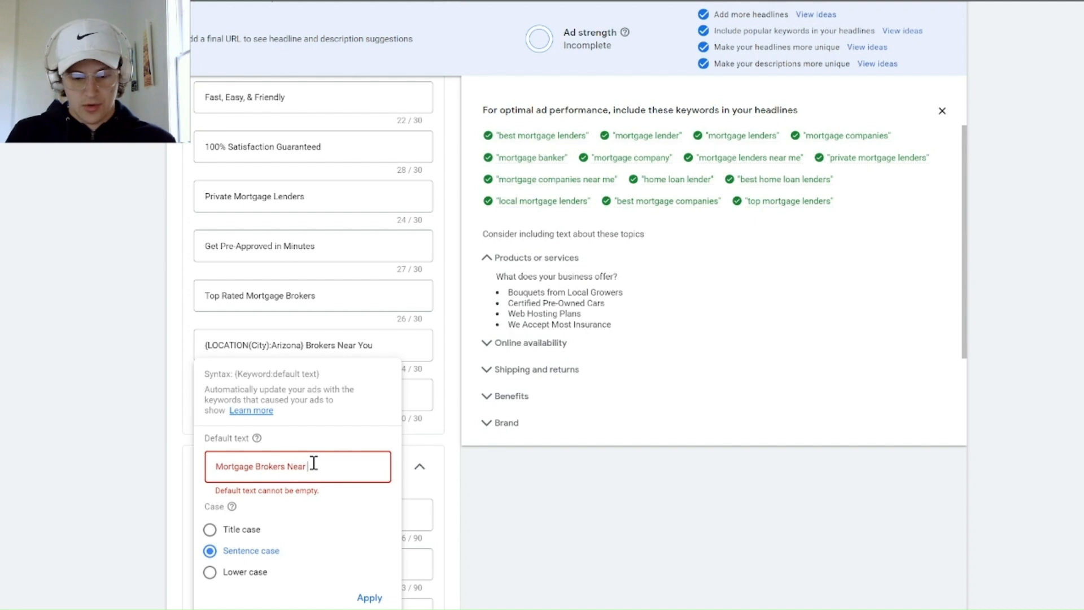
type(" You")
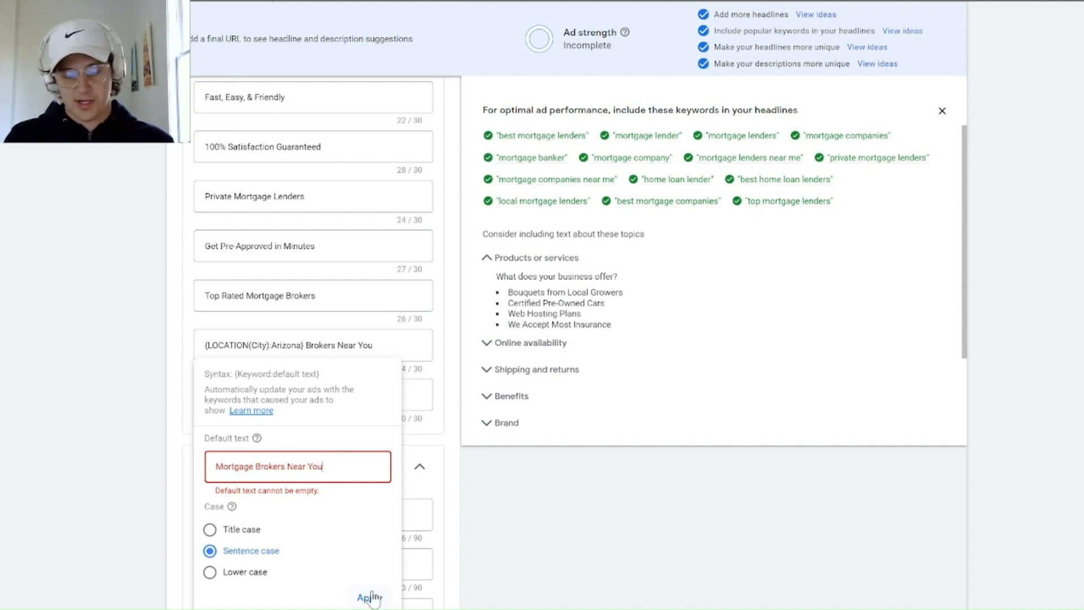
left_click(369, 565)
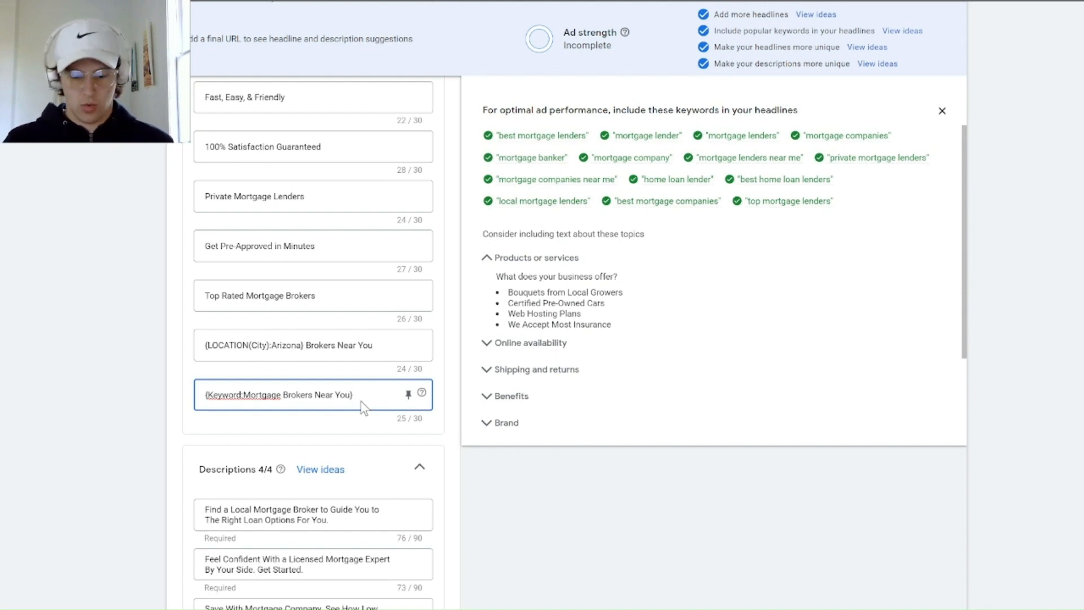
Replace the required headline "Home Loan Lender" with "AZ Brokers".
scroll(370, 459, "up", 10)
scroll(350, 448, "up", 3)
scroll(332, 430, "down", 3)
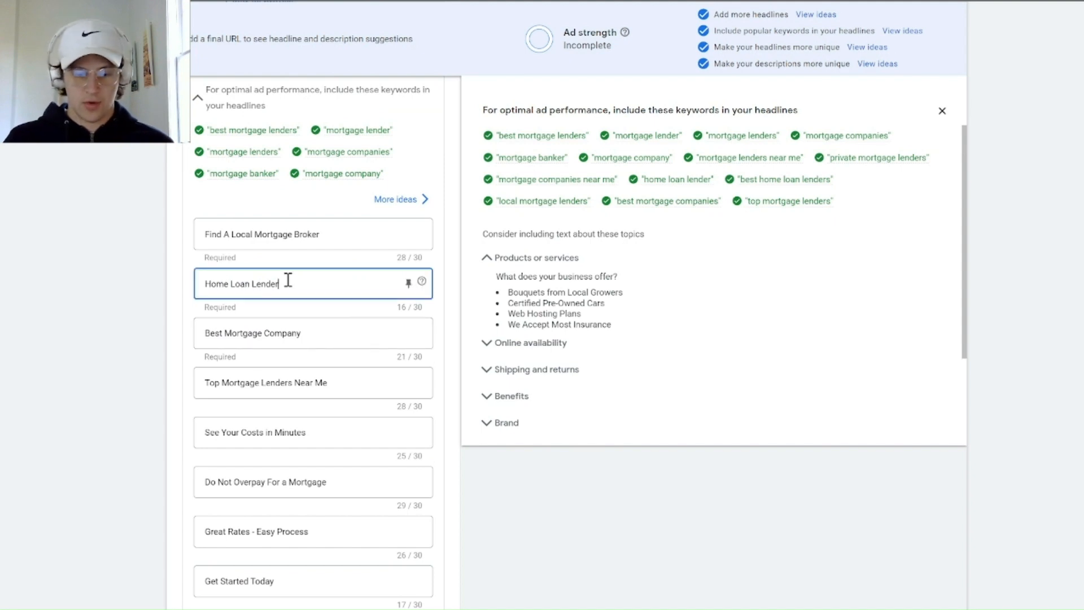
left_click_drag(290, 282, 170, 301)
type("A")
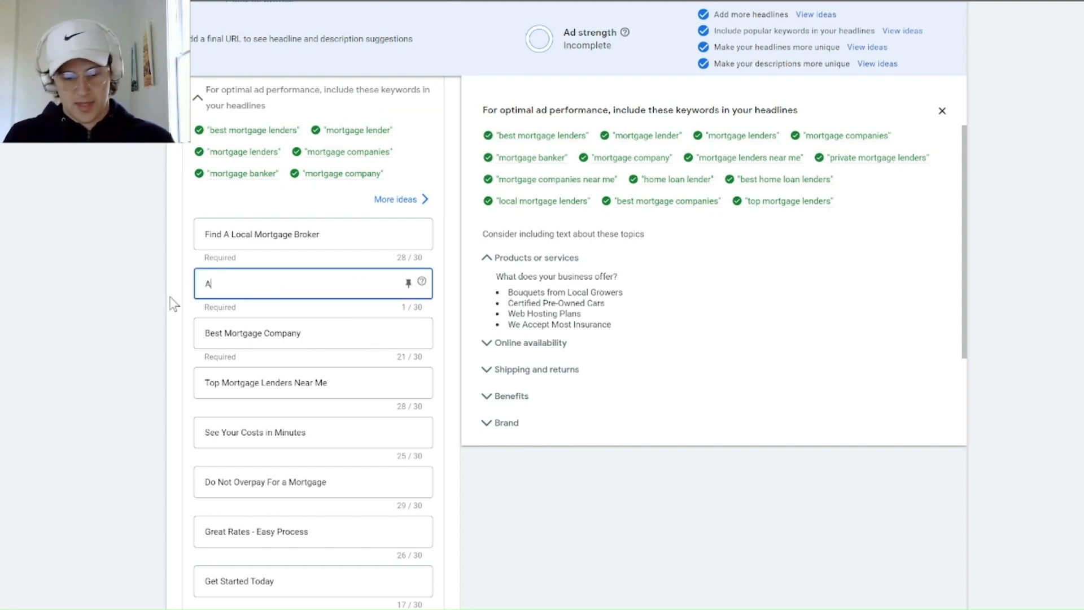
type("Z Brokers")
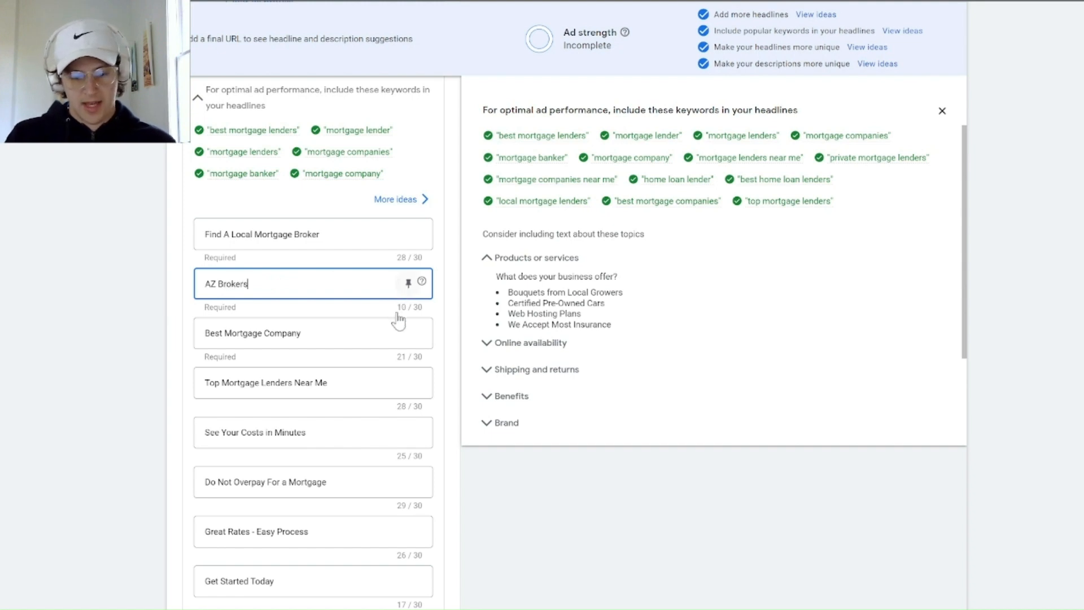
Pin the headline "AZ Brokers" so it shows only in position 2.
left_click(407, 283)
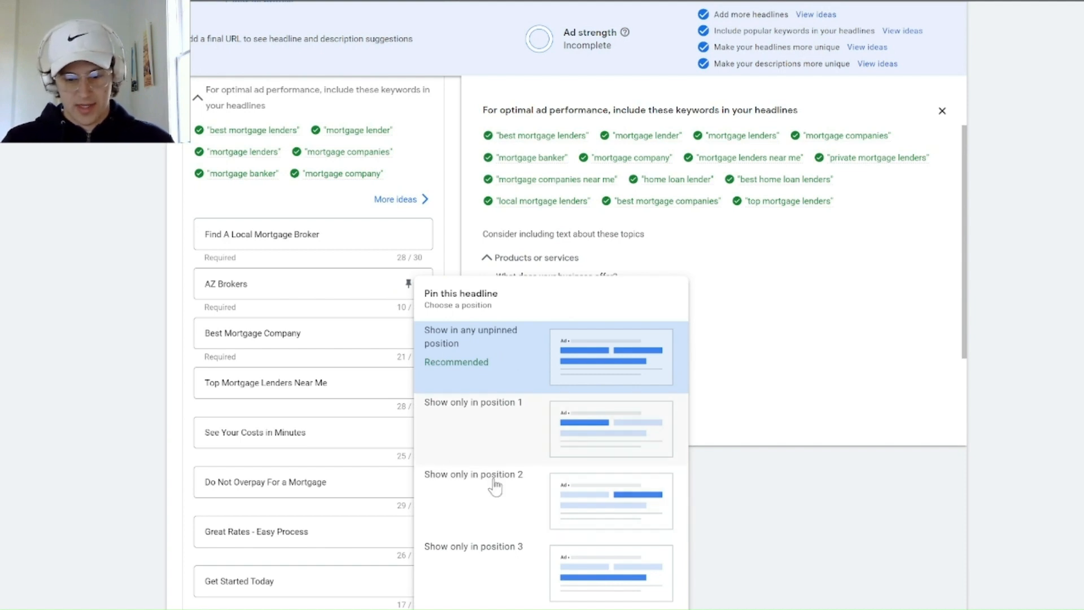
left_click(508, 528)
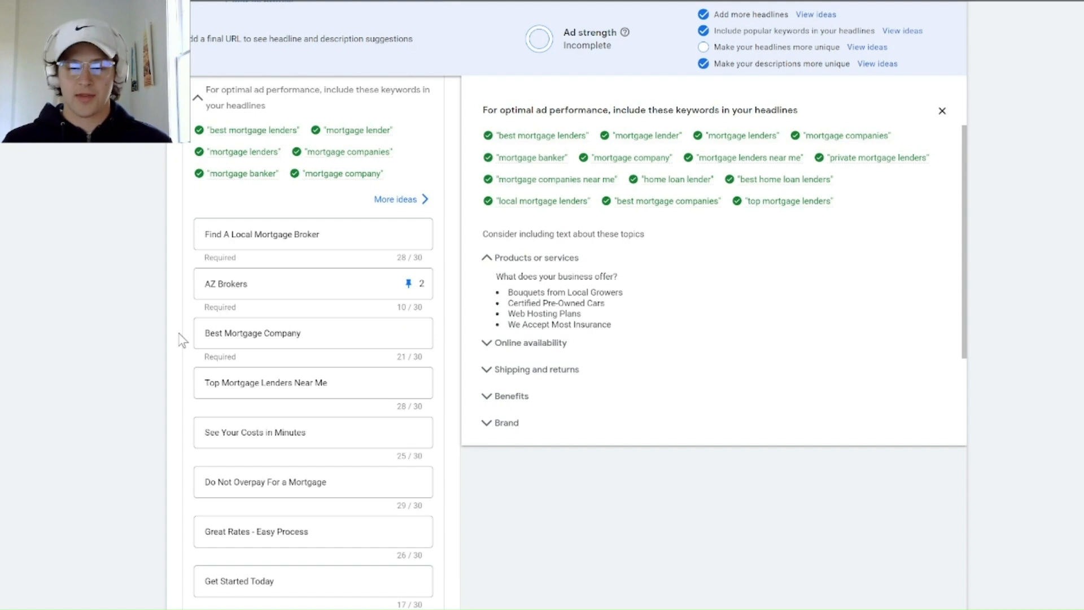
Review the ad's descriptions and sitelinks sections, and return to the headline list.
scroll(226, 339, "down", 15)
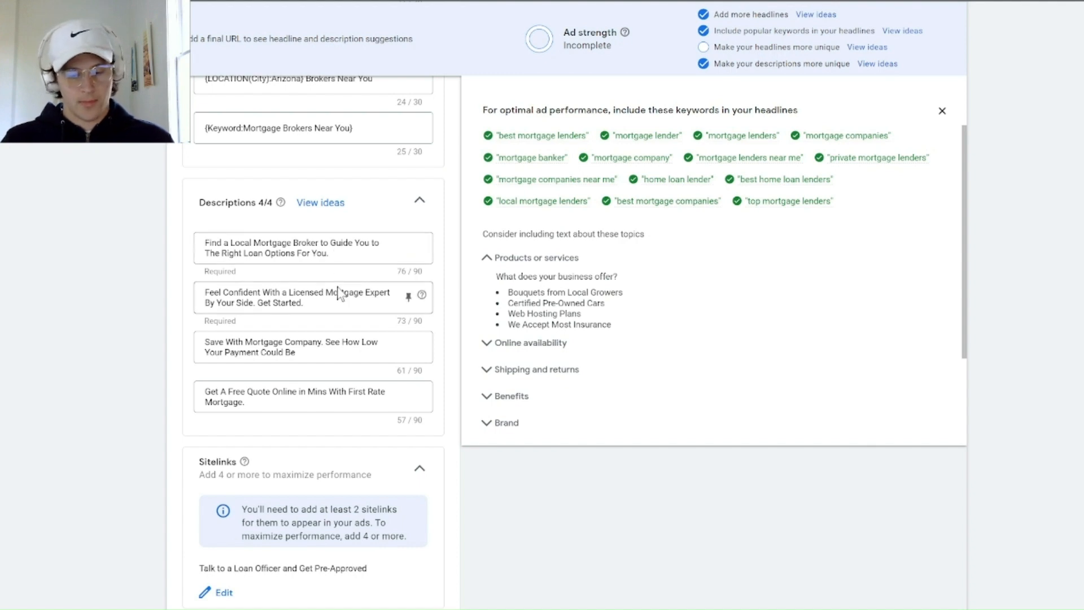
scroll(333, 300, "down", 3)
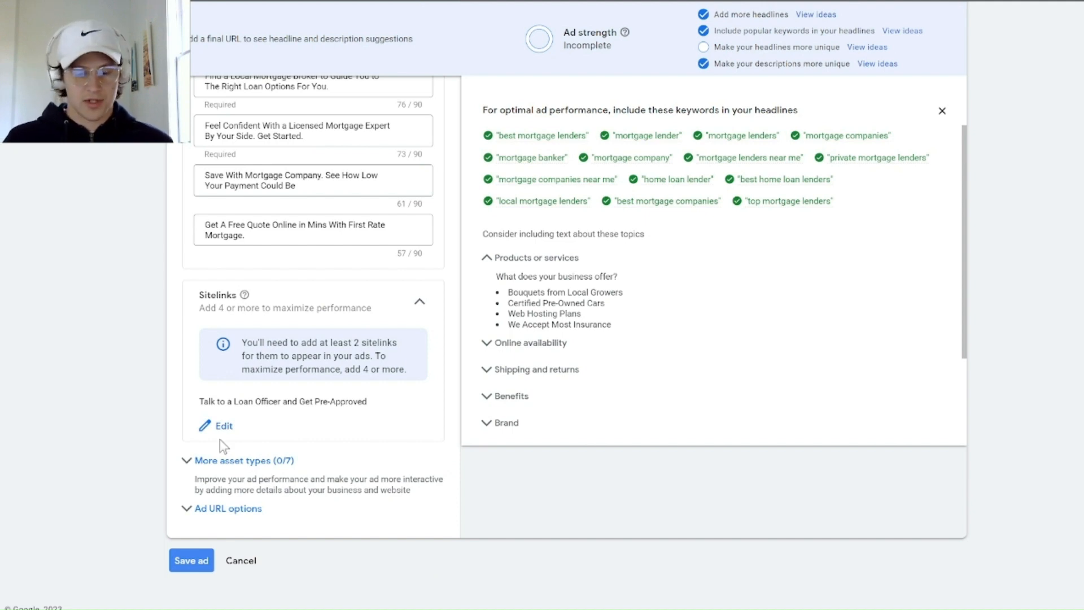
scroll(458, 426, "up", 5)
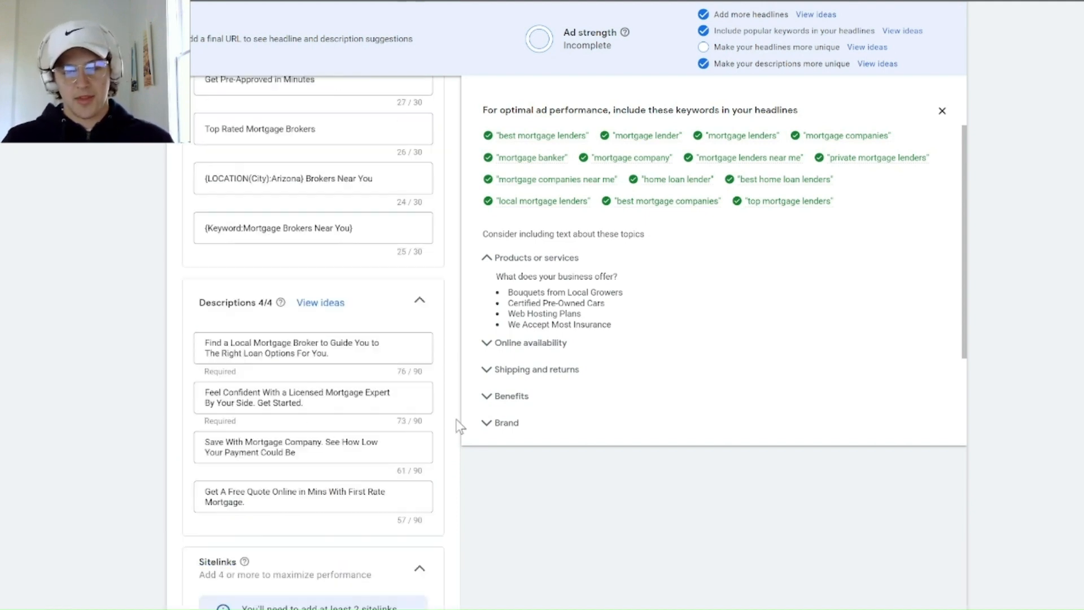
scroll(458, 426, "up", 3)
scroll(480, 404, "up", 10)
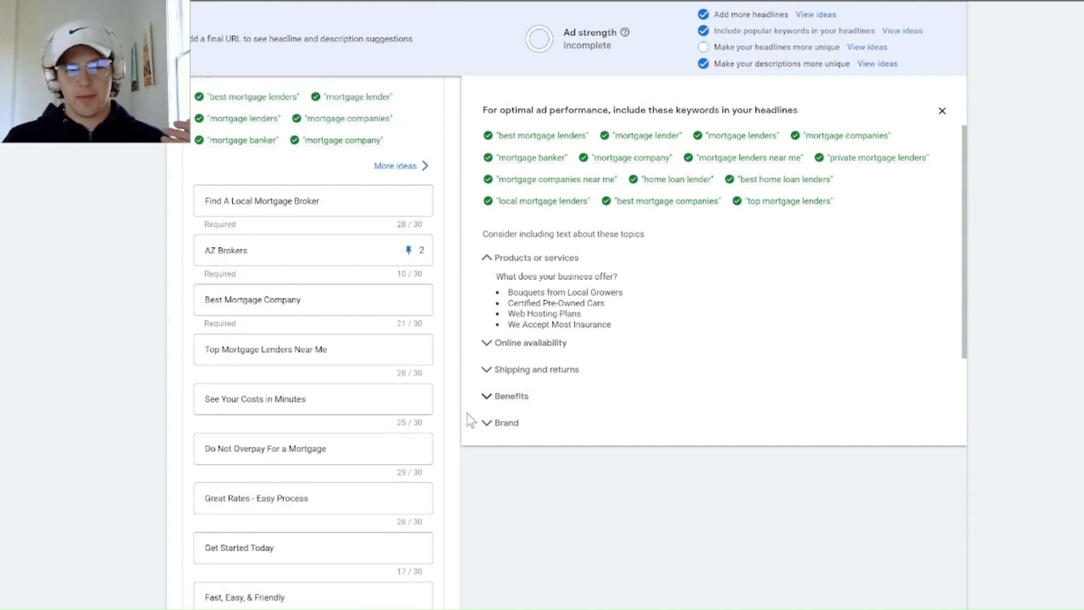
scroll(468, 419, "up", 2)
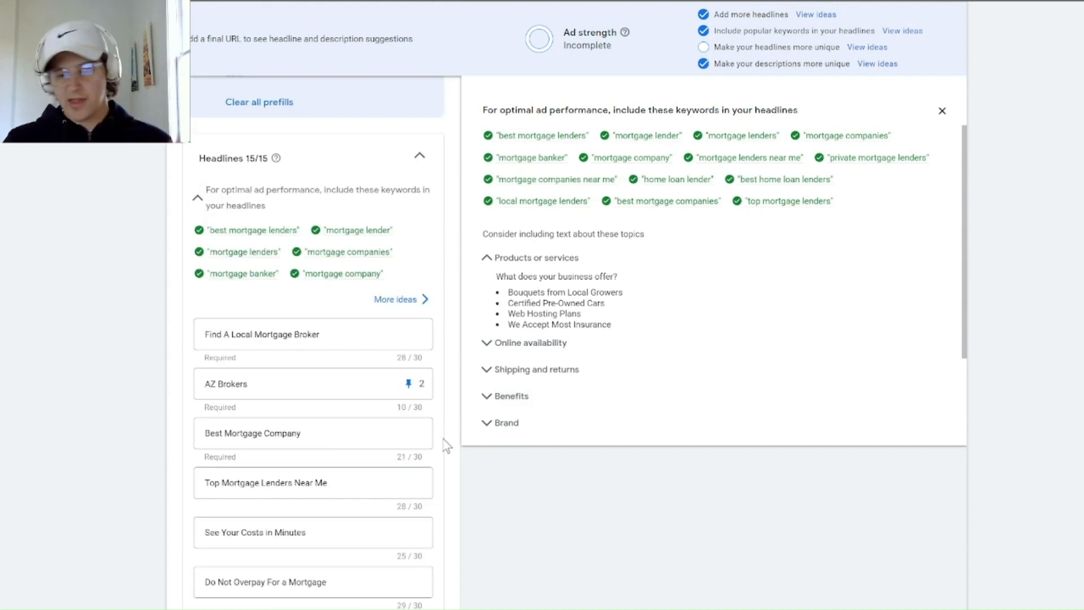
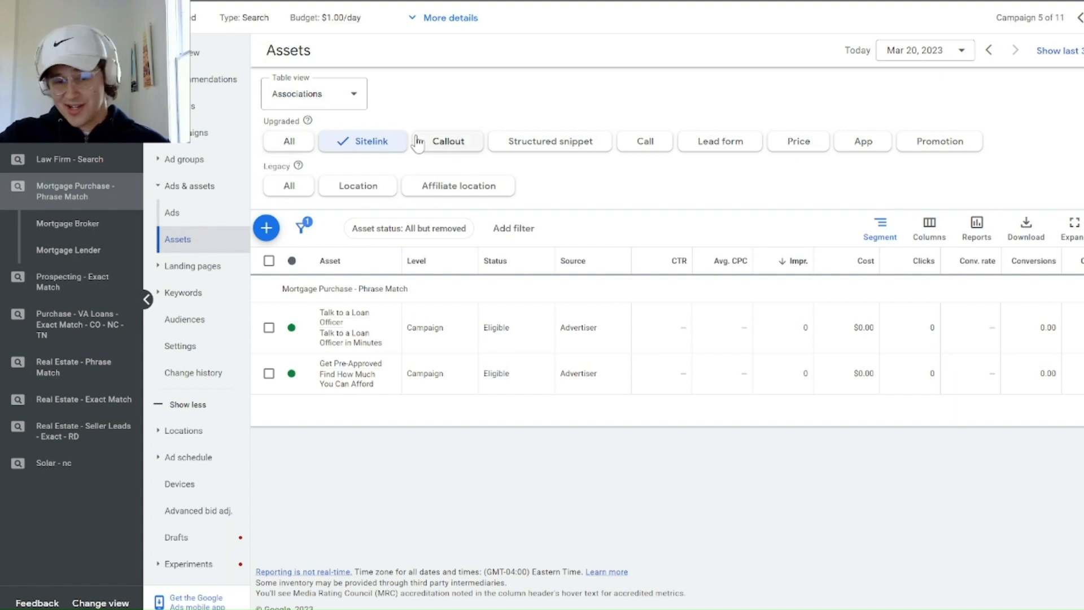
Start creating new sitelinks for the Mortgage Purchase - Phrase Match campaign and set the Sitelink 1 text to "Contact Us".
left_click(287, 146)
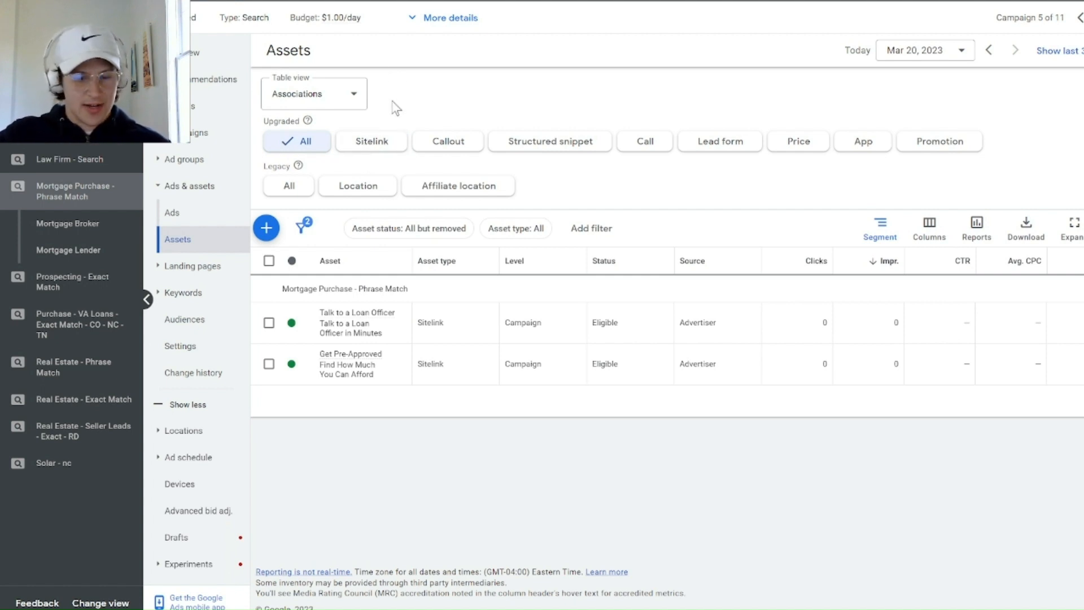
left_click(366, 144)
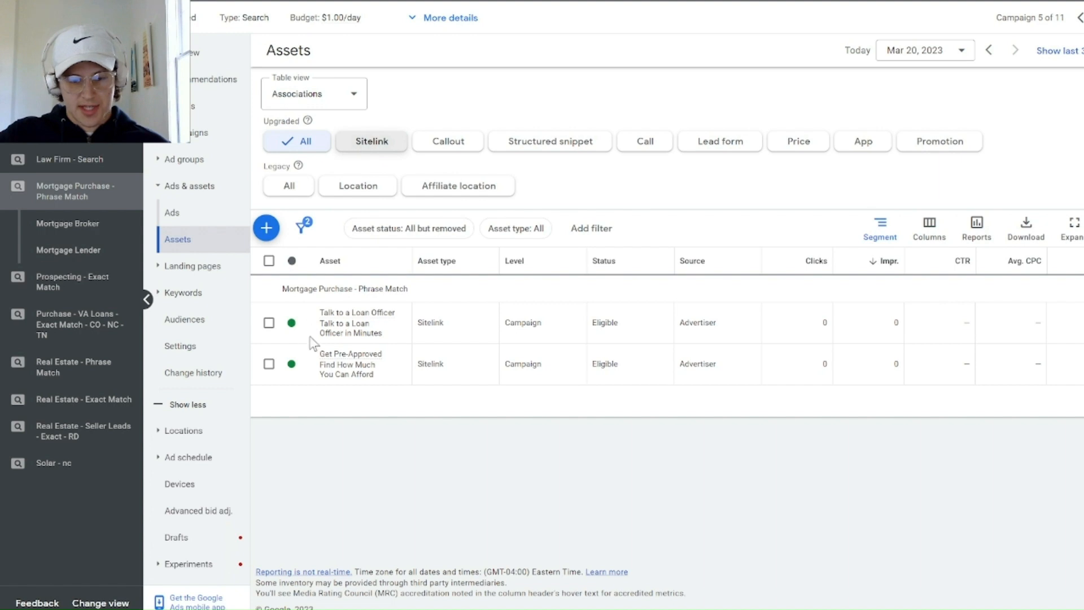
left_click(268, 230)
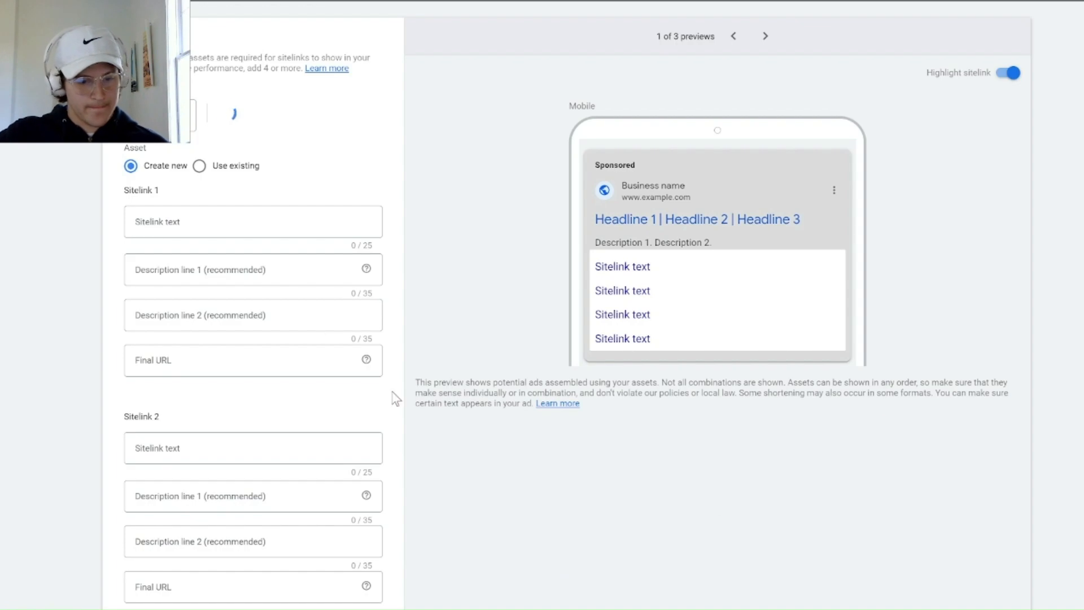
left_click(204, 223)
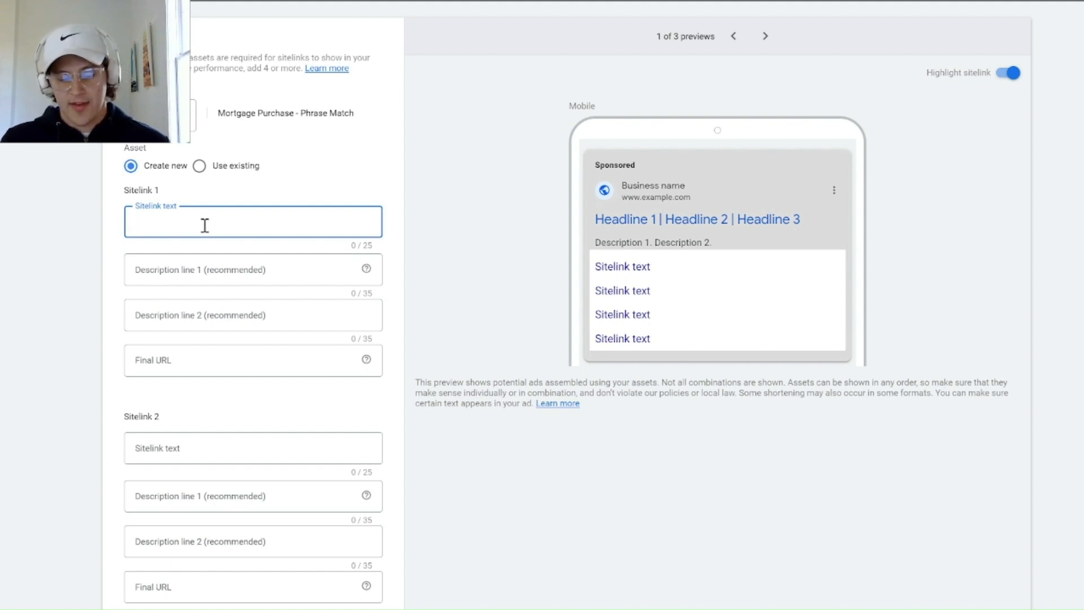
type("Contact Us")
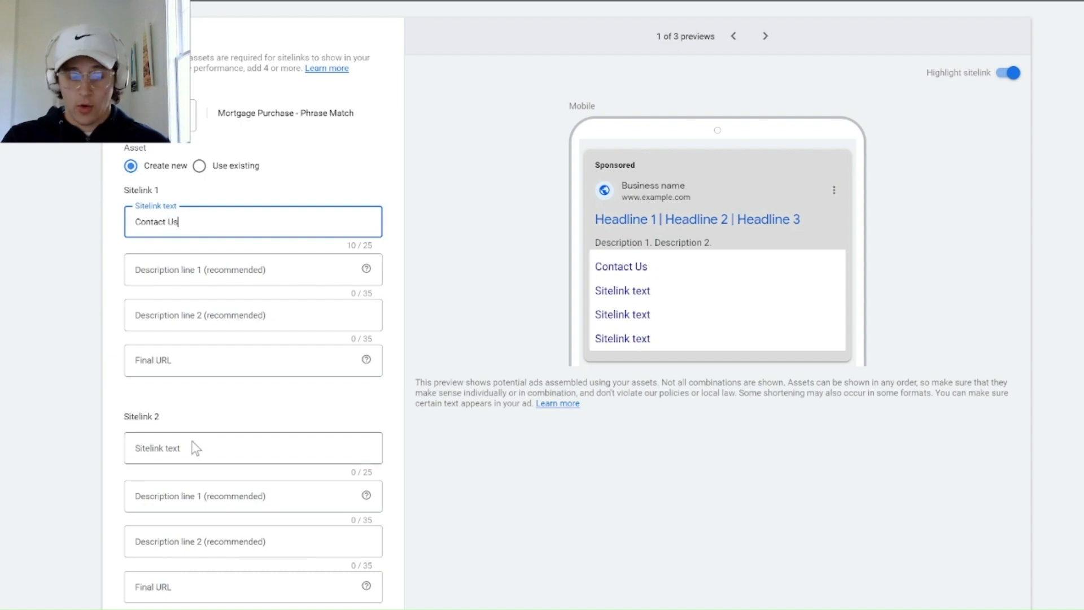
Set the Sitelink 2 text to "Mortgage Calculator".
left_click(176, 446)
type("Mortgage")
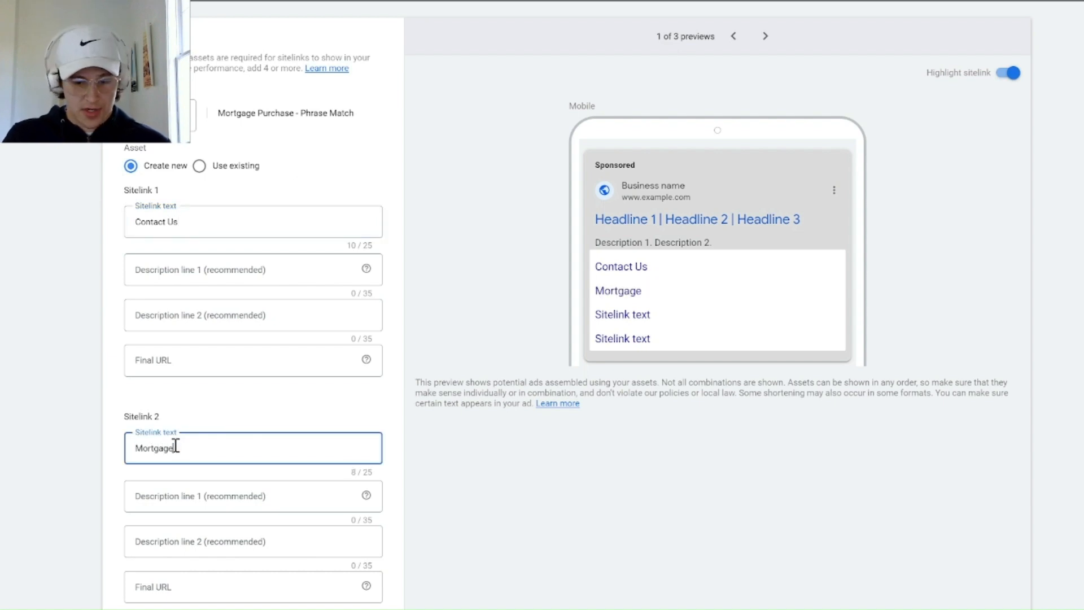
type(" Caclu")
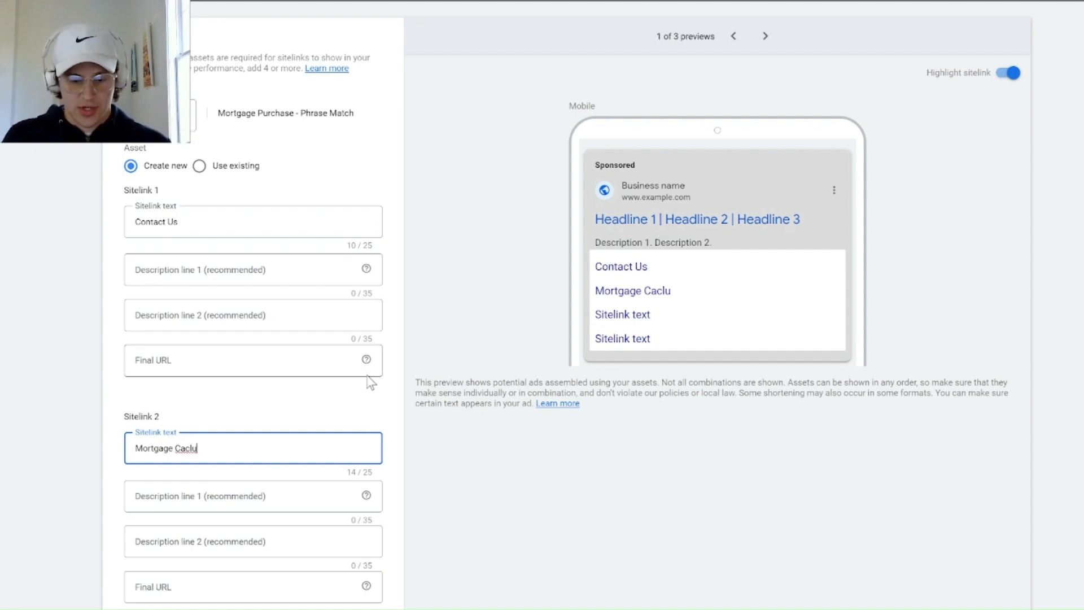
key("BackSpace")
key("BackSpace")
type("ulator")
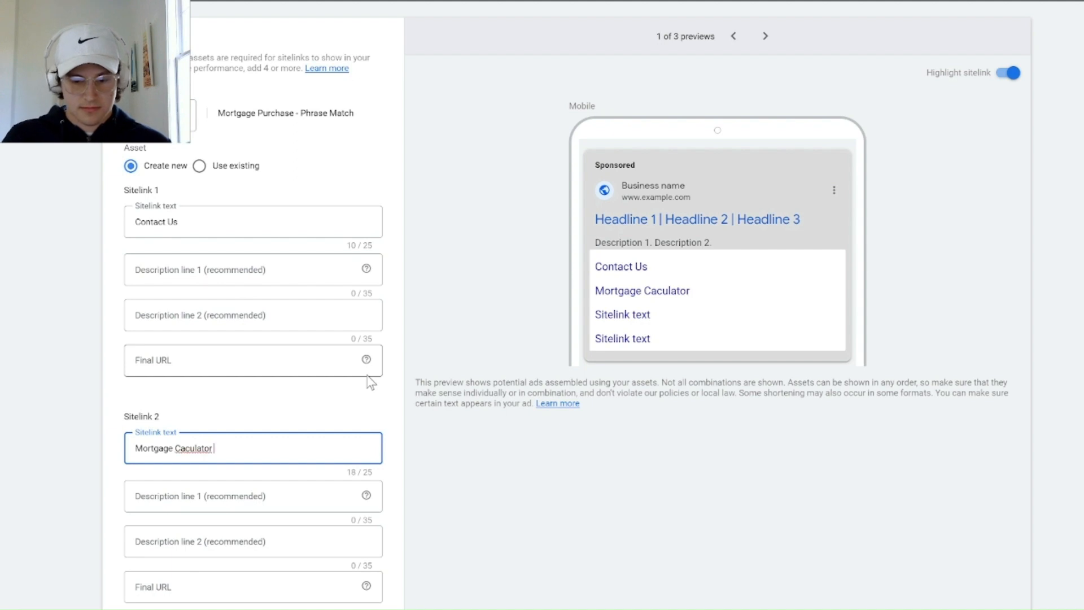
double_click(192, 449)
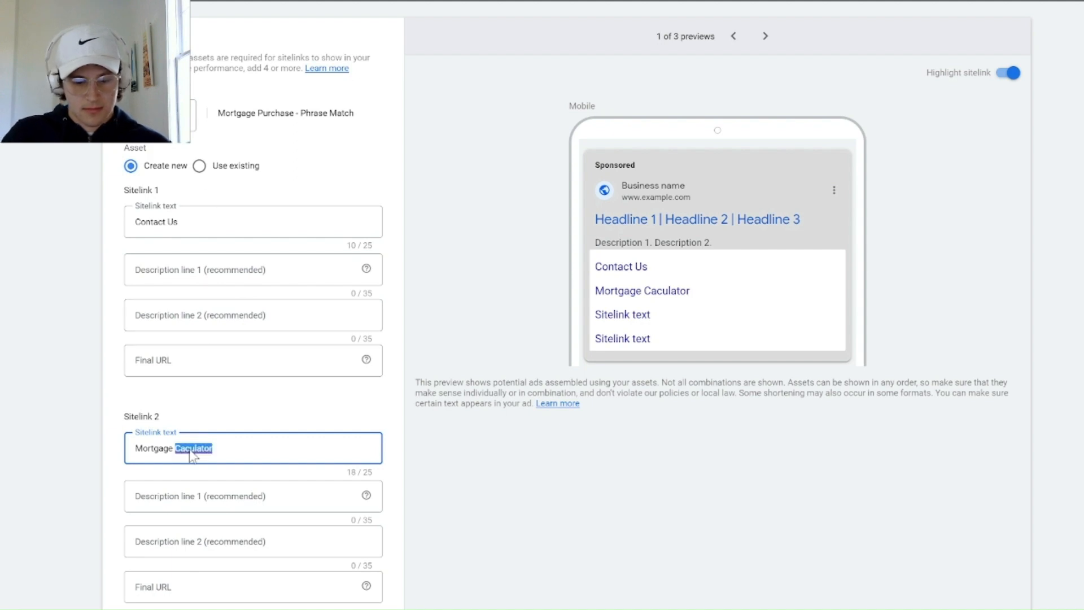
type("Calculator")
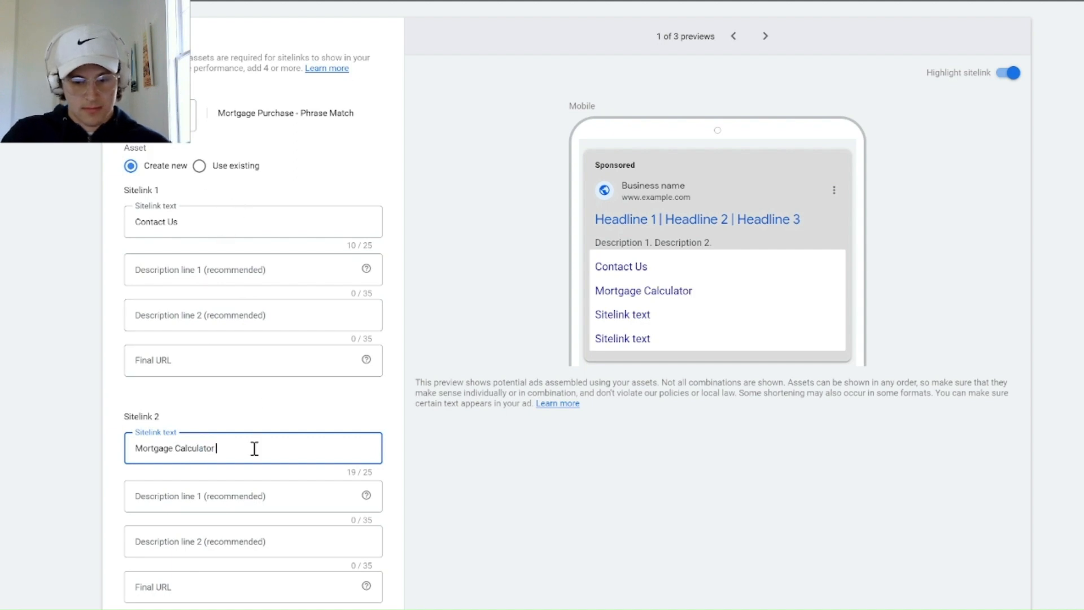
Set the Sitelink 3 text to "Home Prices".
scroll(255, 448, "down", 3)
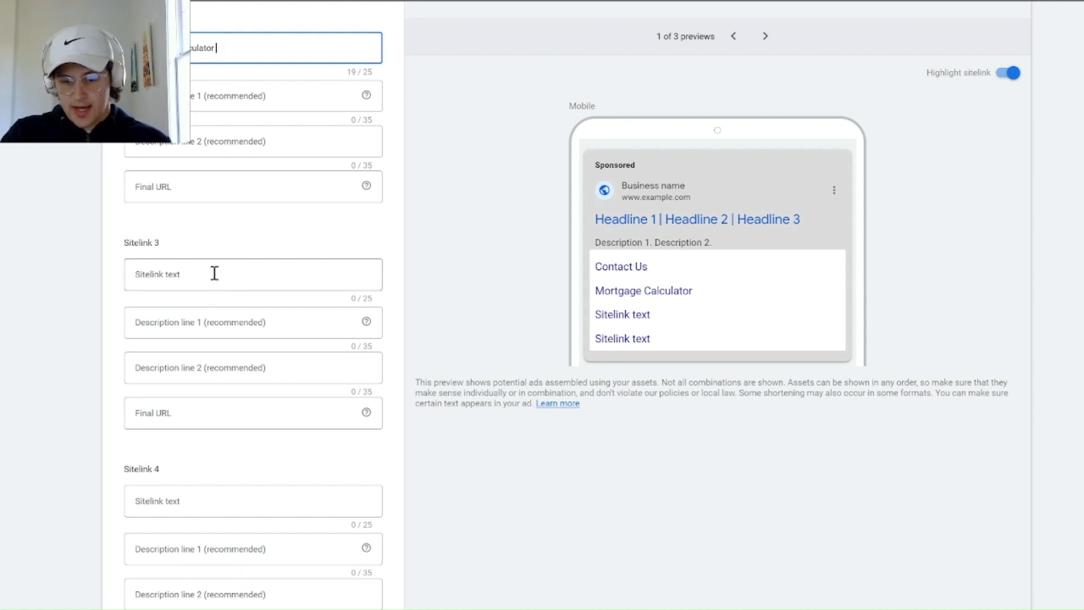
left_click(212, 273)
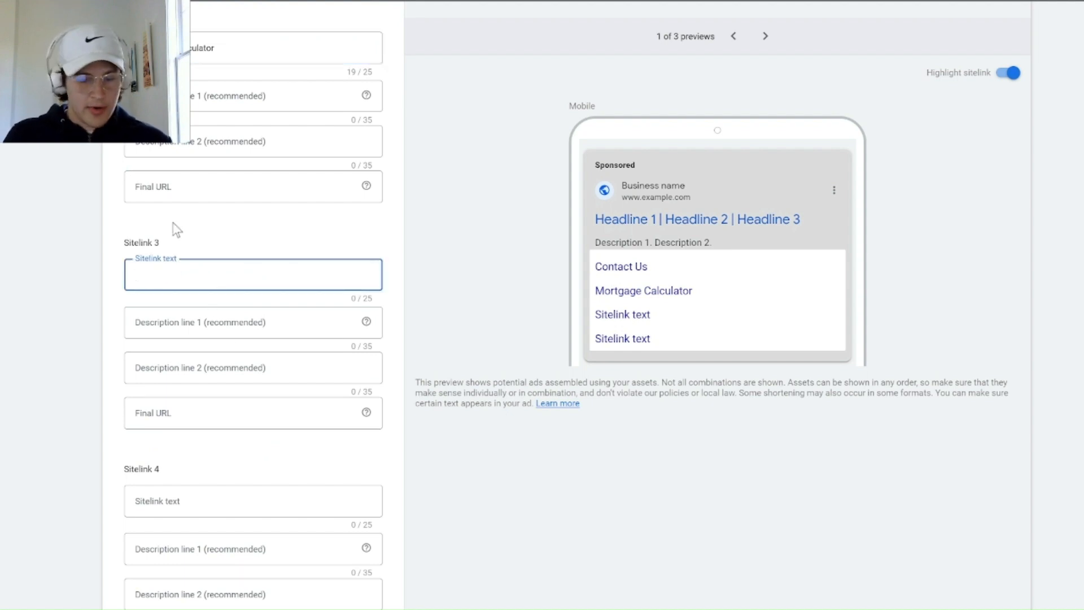
type("Home Prices")
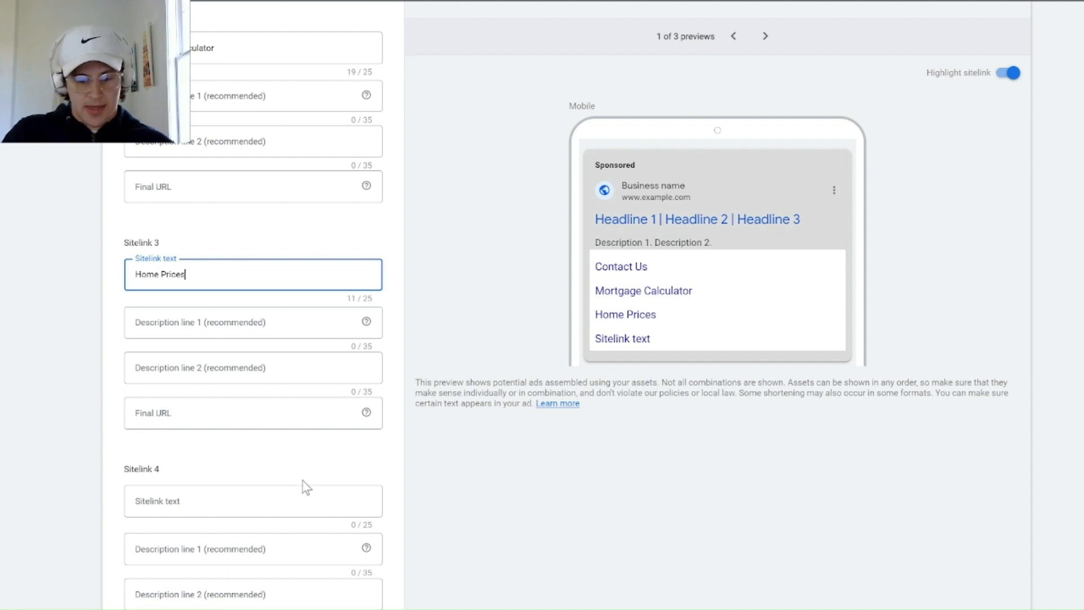
Enter "Meet The Team" as the Sitelink 4 text.
scroll(302, 485, "down", 2)
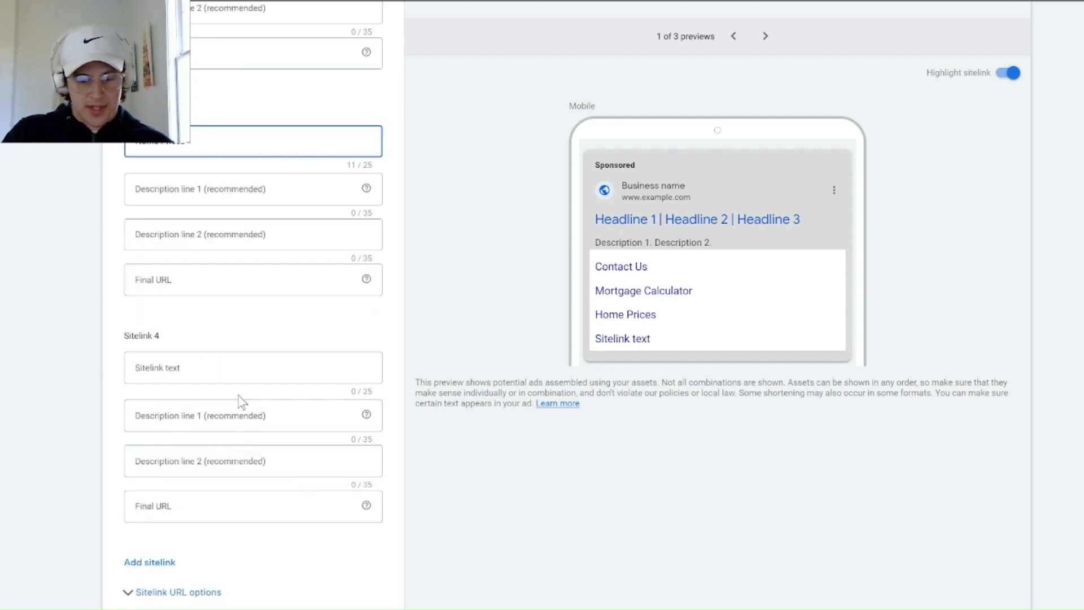
left_click(247, 363)
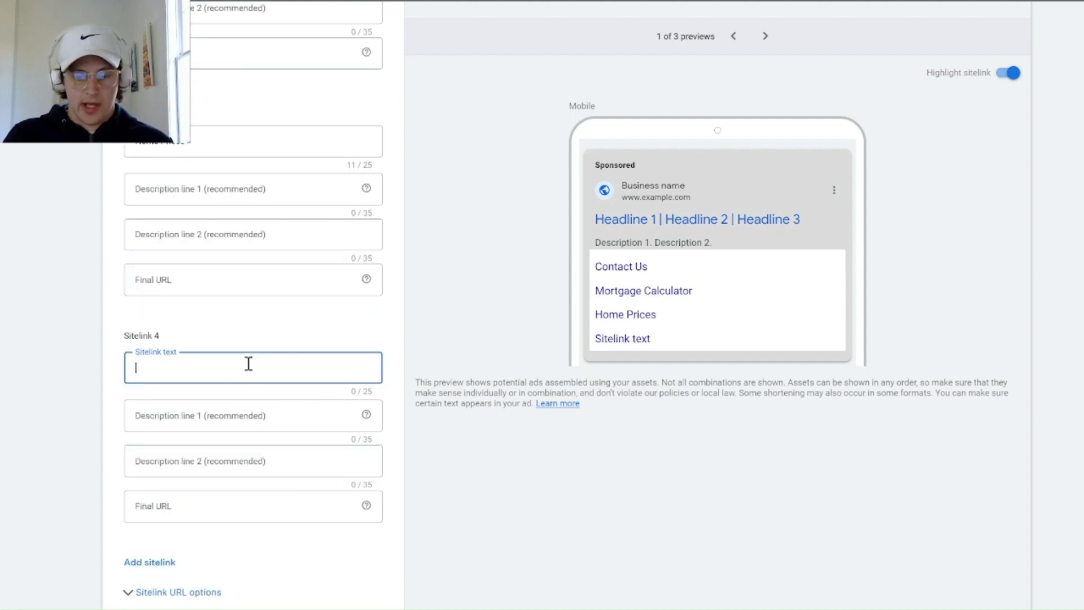
type("Meet")
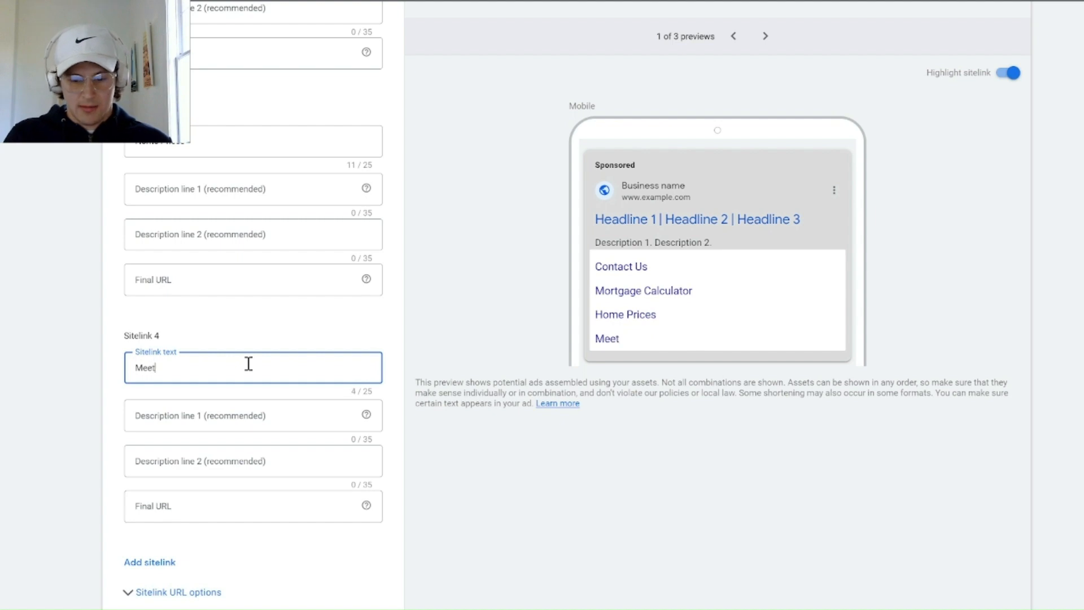
type(" t The TEam")
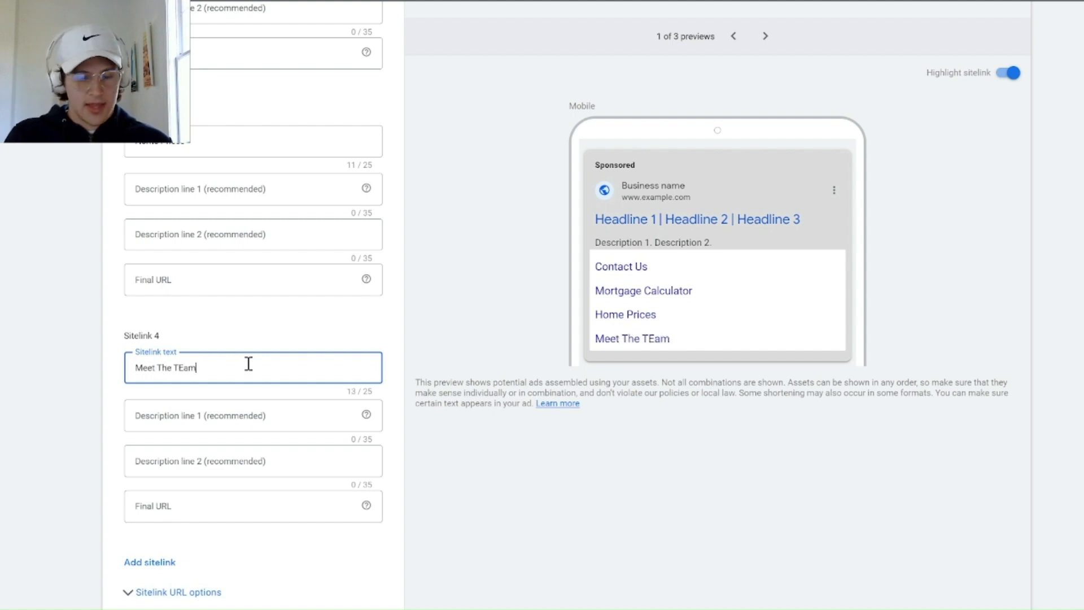
key("BackSpace")
key("BackSpace")
key("BackSpace")
type("eam")
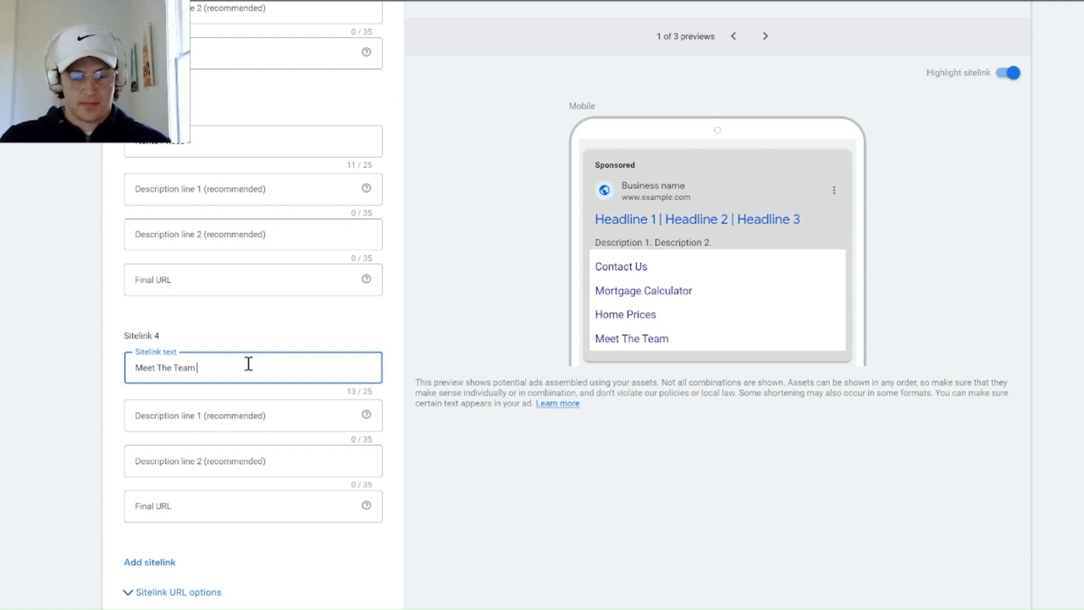
Replace the Sitelink 4 text with "Find a Loan Officers".
triple_click(192, 373)
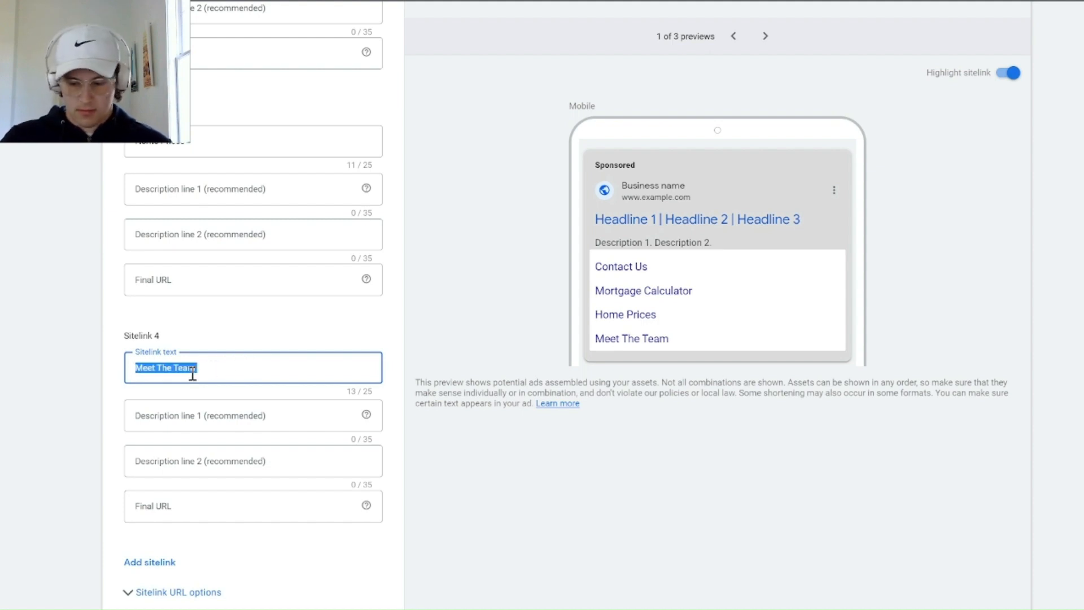
key("BackSpace")
type("Loan")
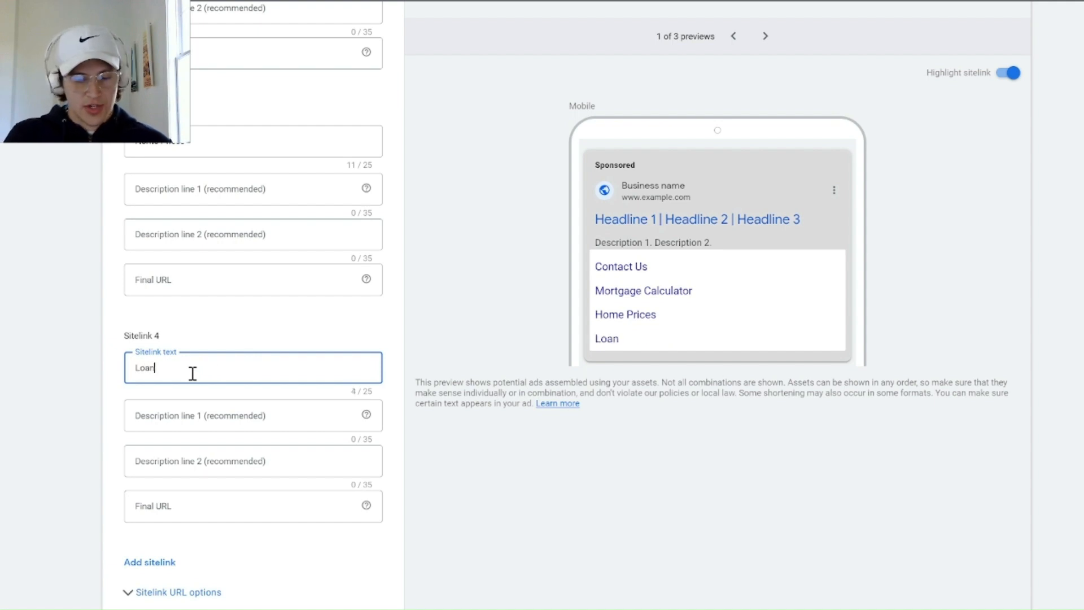
key("ctrl+BackSpace")
type("Fi")
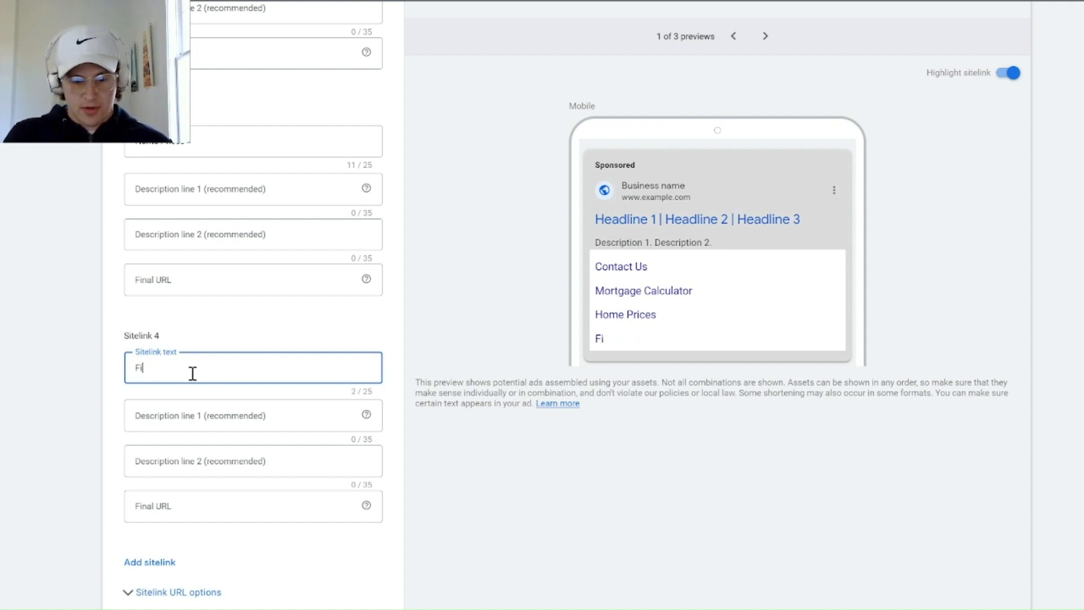
type("nd a Loan Officers")
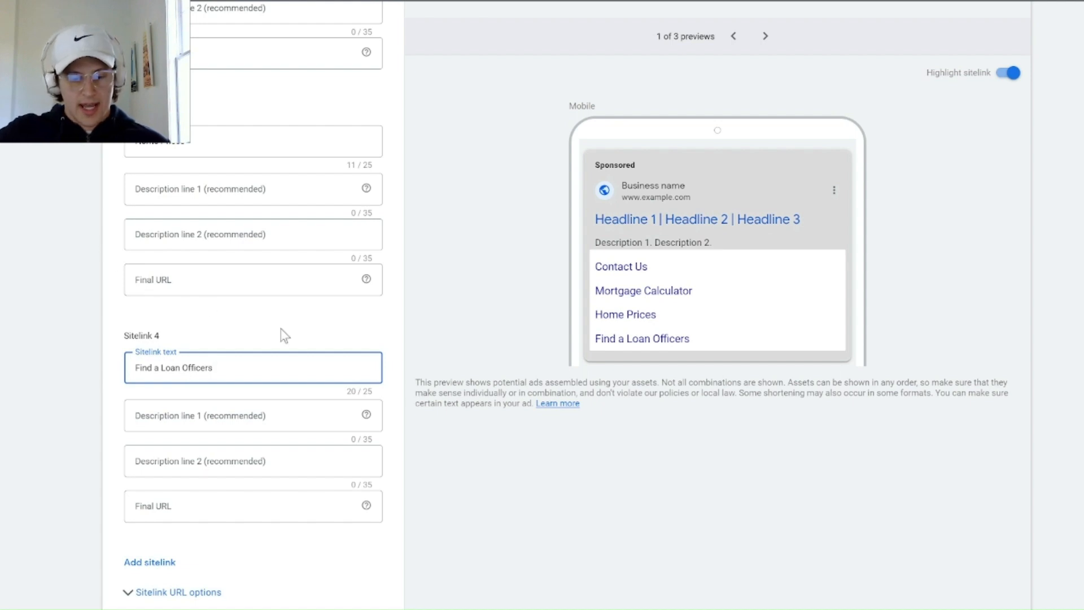
Fill in description line 1 of Sitelink 1 and look over the description and final URL fields of the other sitelinks.
scroll(290, 435, "up", 7)
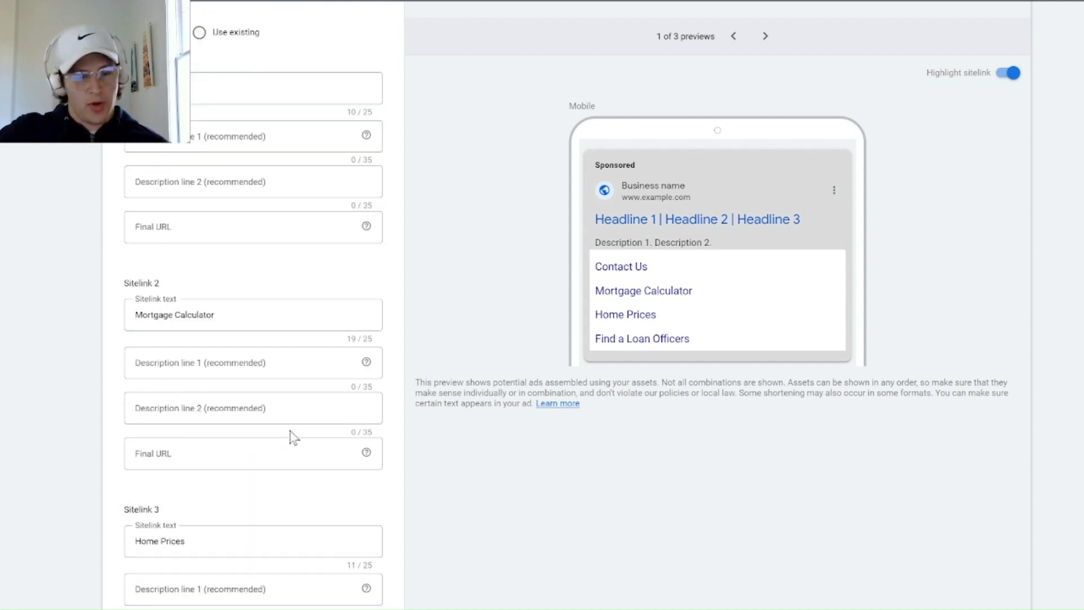
left_click(241, 140)
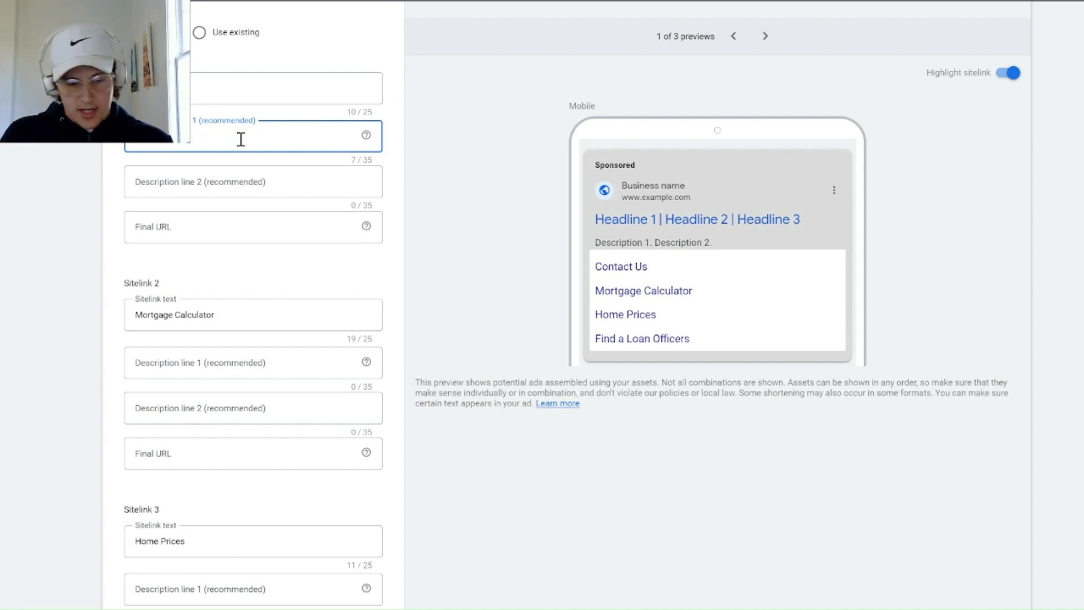
scroll(249, 152, "down", 2)
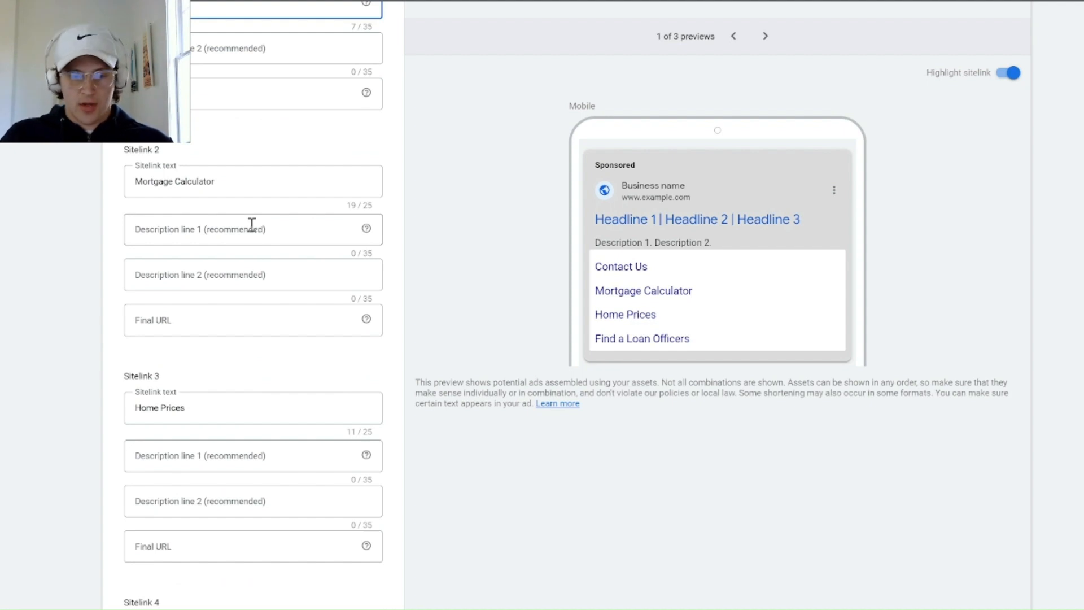
scroll(252, 224, "down", 4)
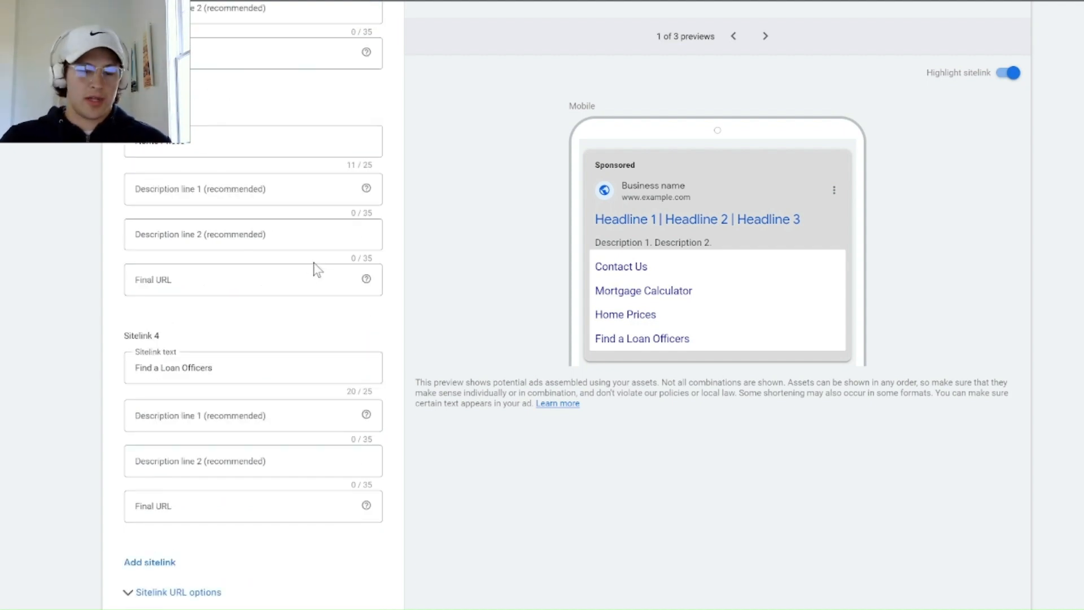
scroll(320, 277, "down", 2)
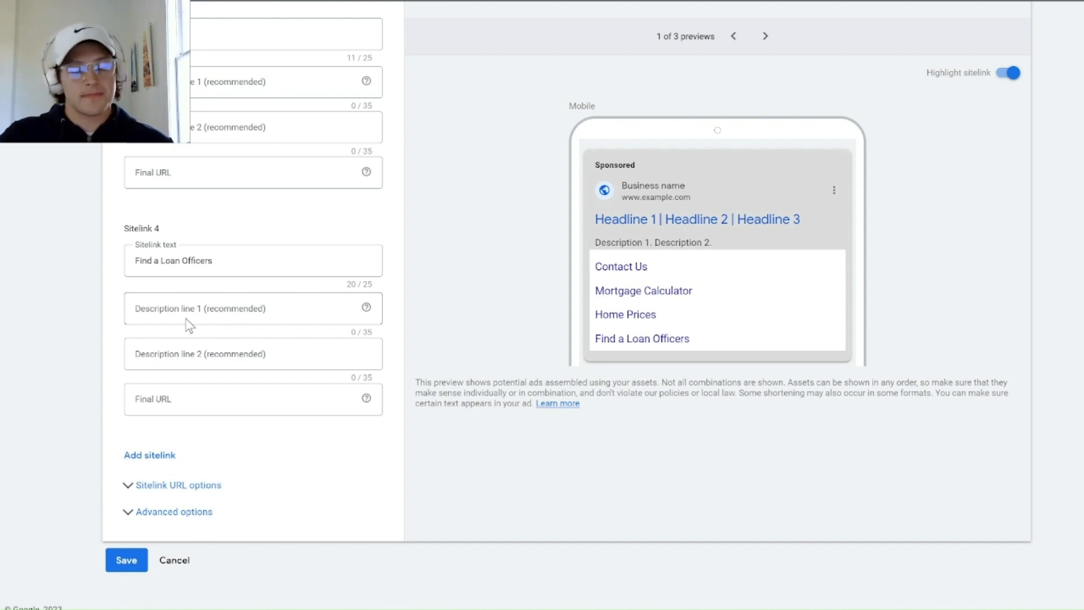
Review the URL options of the new sitelinks and discard the sitelink form without saving.
left_click(131, 491)
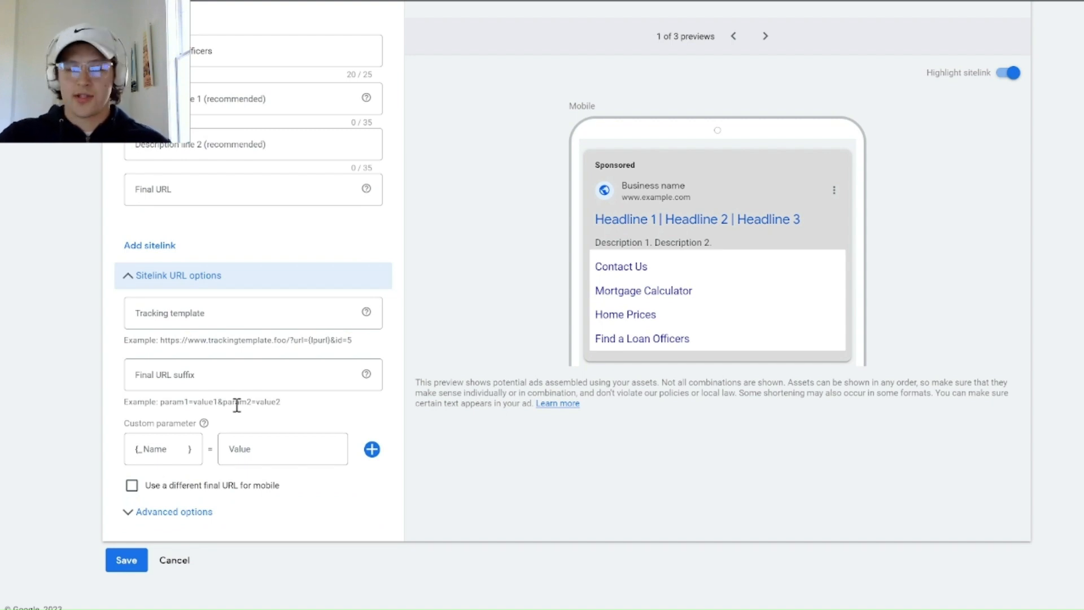
left_click(179, 561)
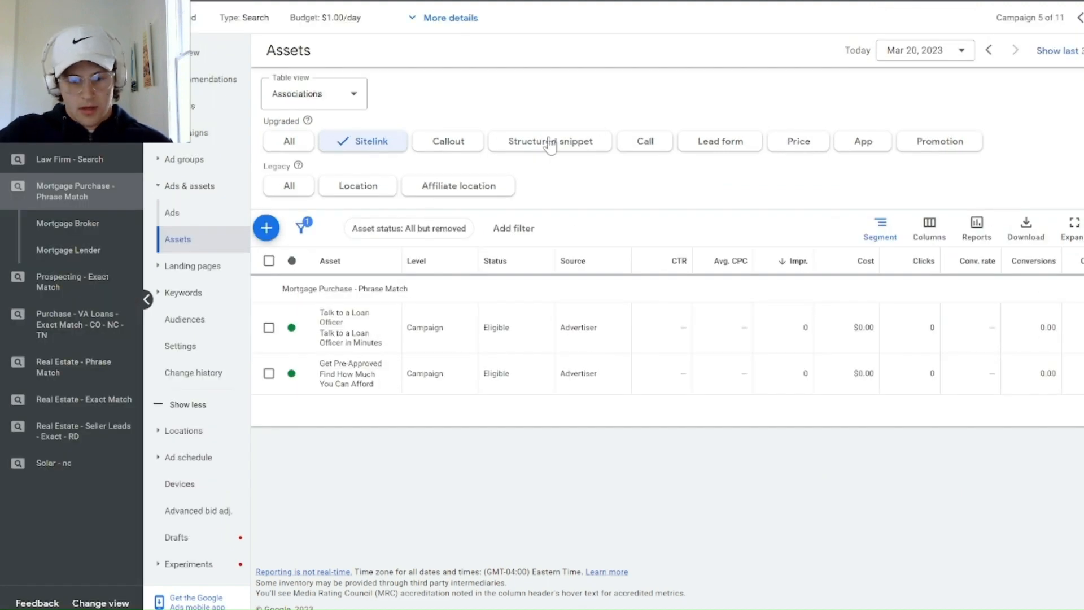
Start a new callout asset for the Mortgage Purchase - Phrase Match campaign with "Low Rates" as callout text 1.
left_click(449, 141)
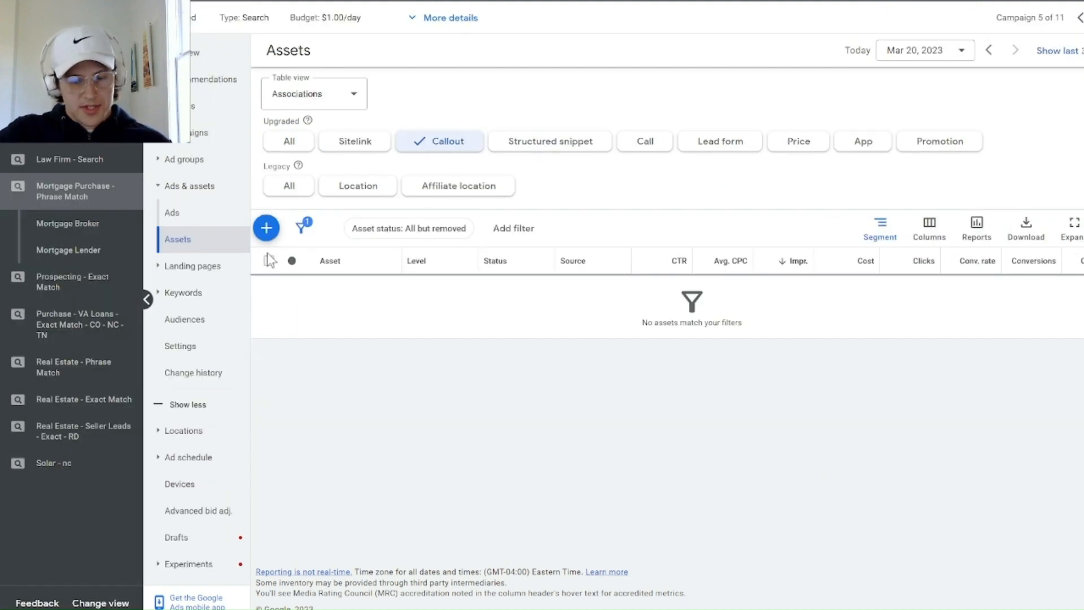
left_click(266, 231)
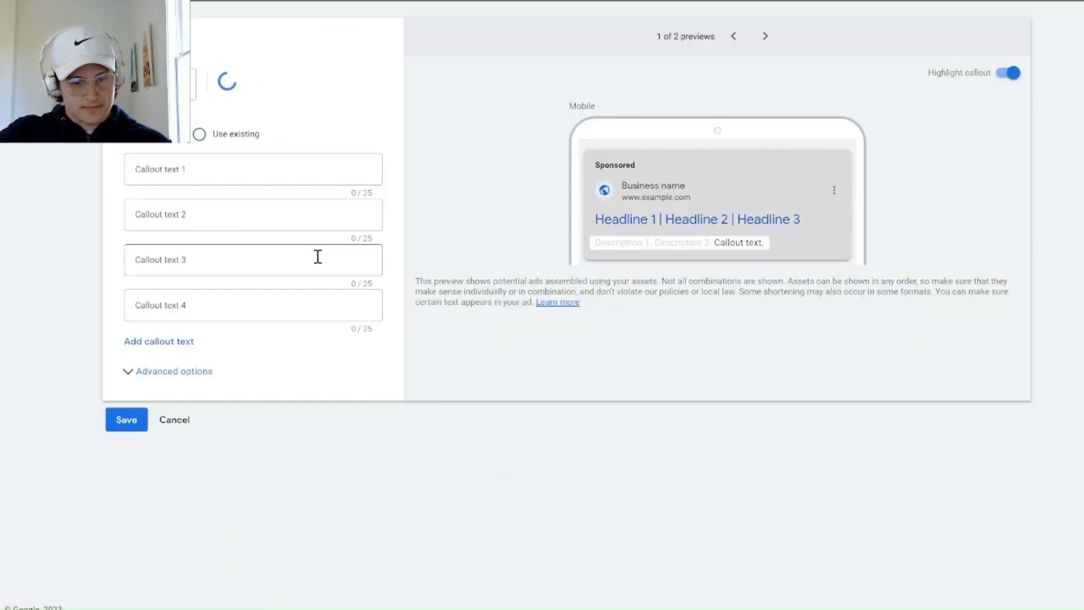
left_click(224, 172)
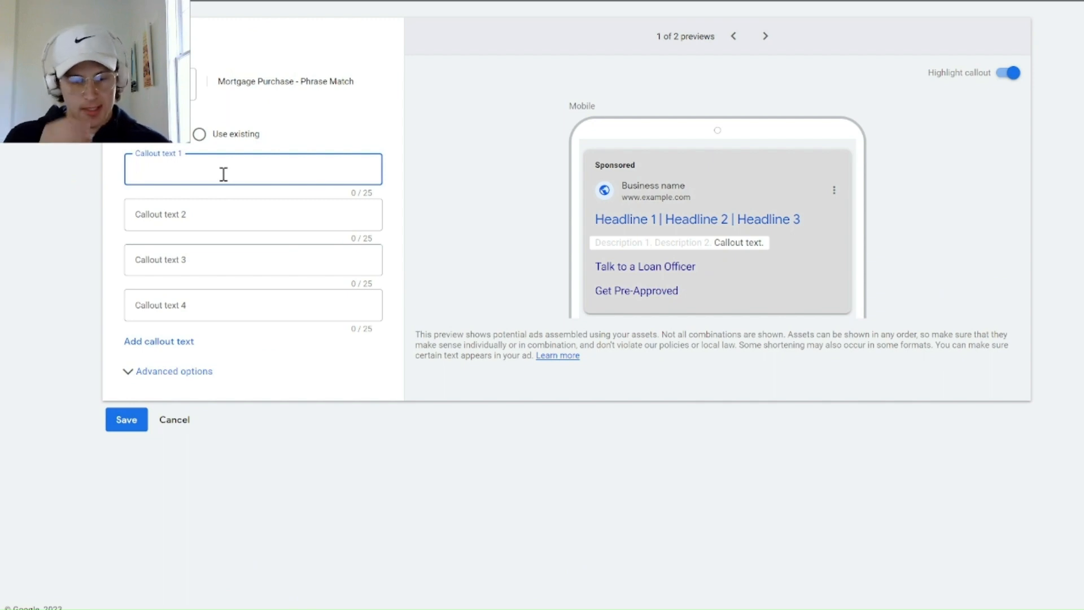
type("L")
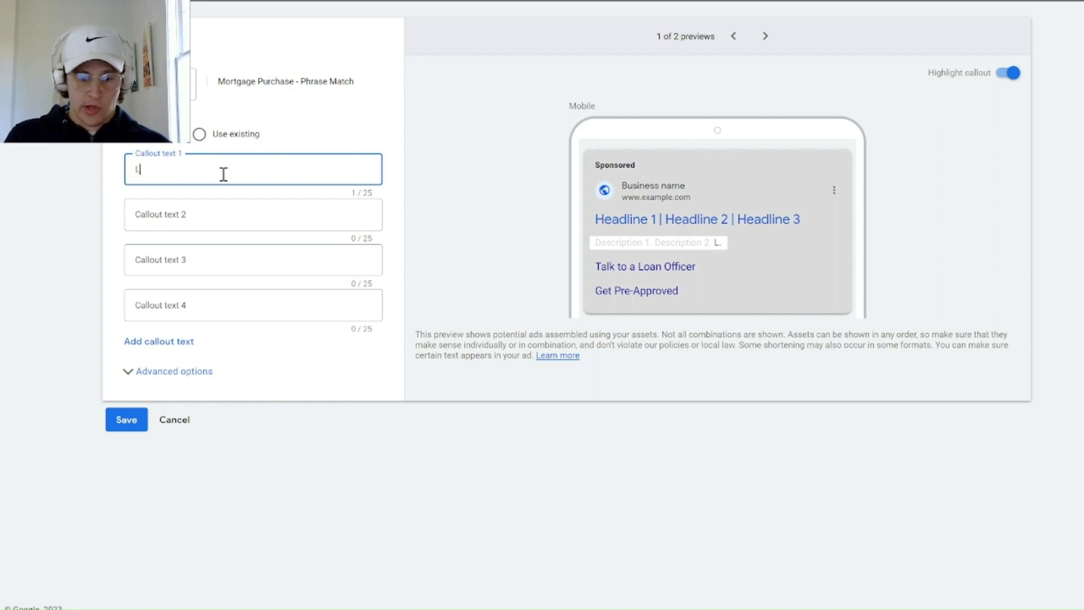
type("ow Rates")
Enter "Great Services" as callout text 2 and discard the callout form without saving.
left_click(190, 214)
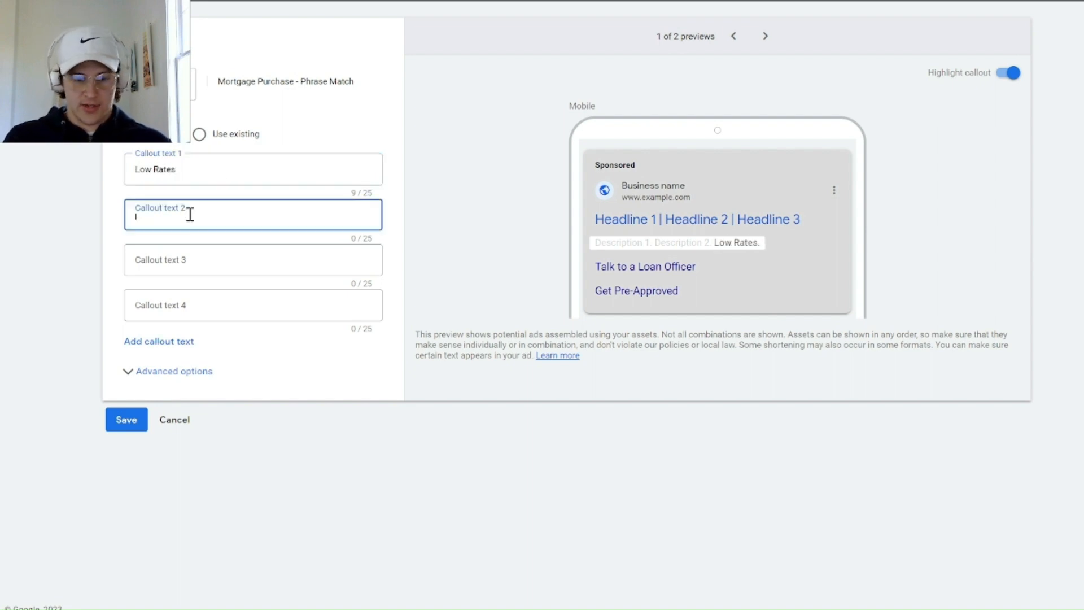
type("Great SErv")
key("BackSpace")
key("BackSpace")
key("BackSpace")
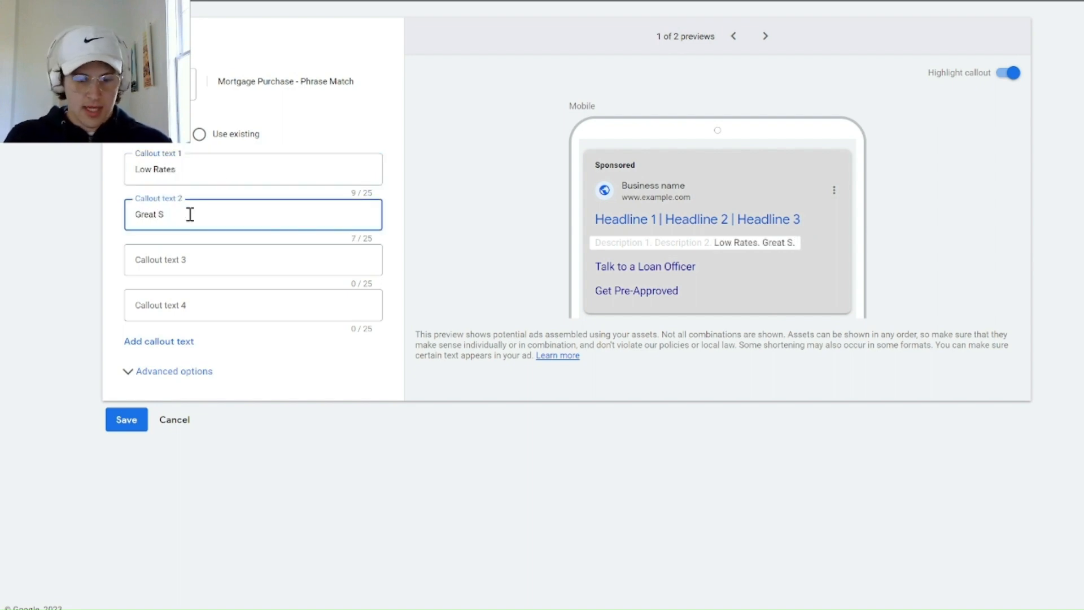
type("ervices")
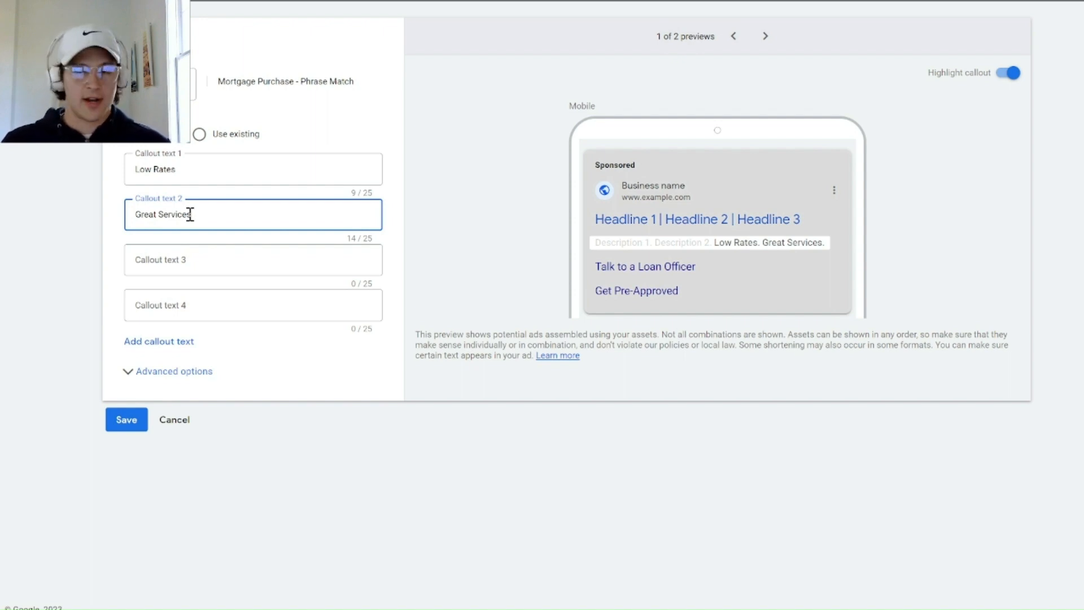
left_click(176, 431)
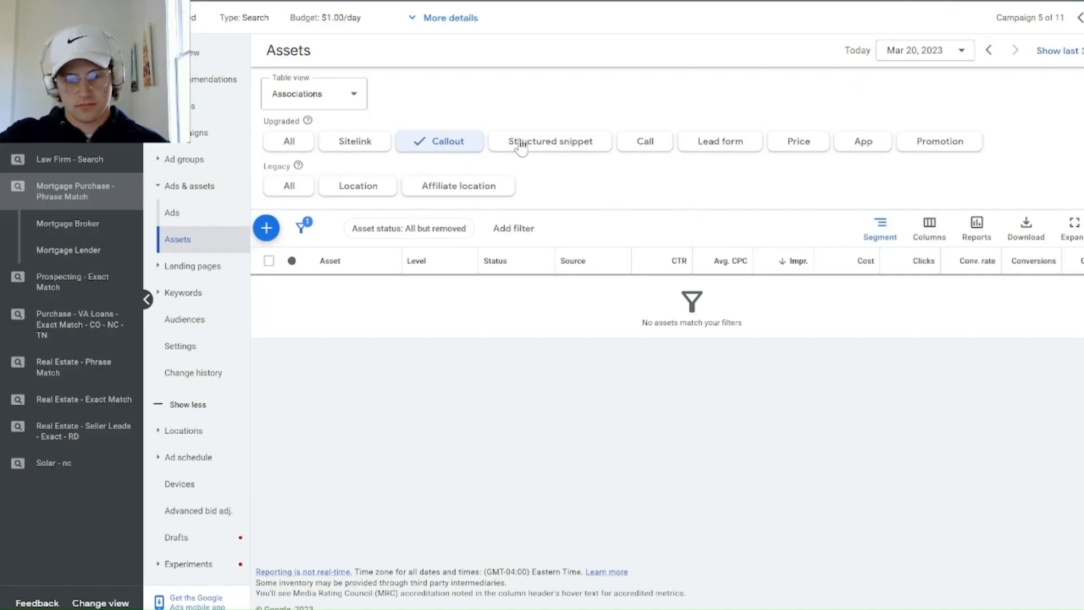
Start a new structured snippet asset for the campaign and choose Types as its header.
left_click(544, 148)
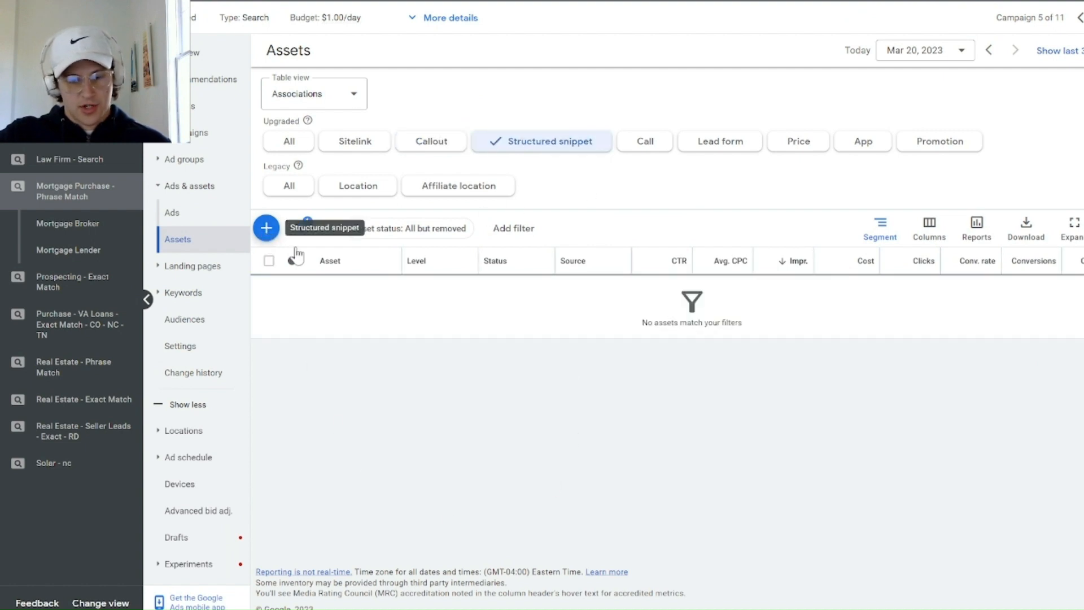
left_click(264, 227)
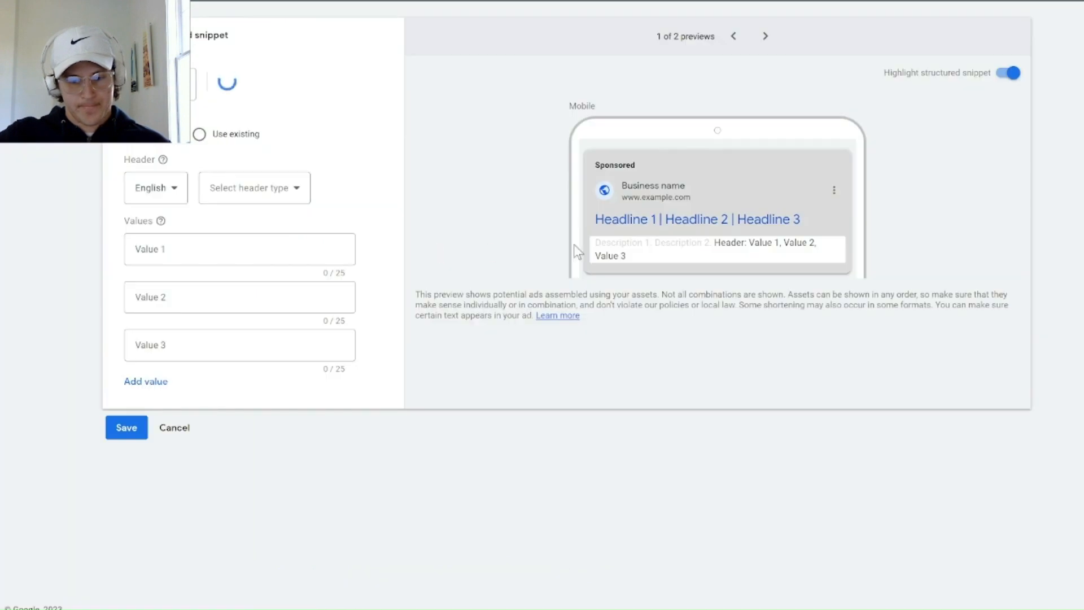
left_click(232, 194)
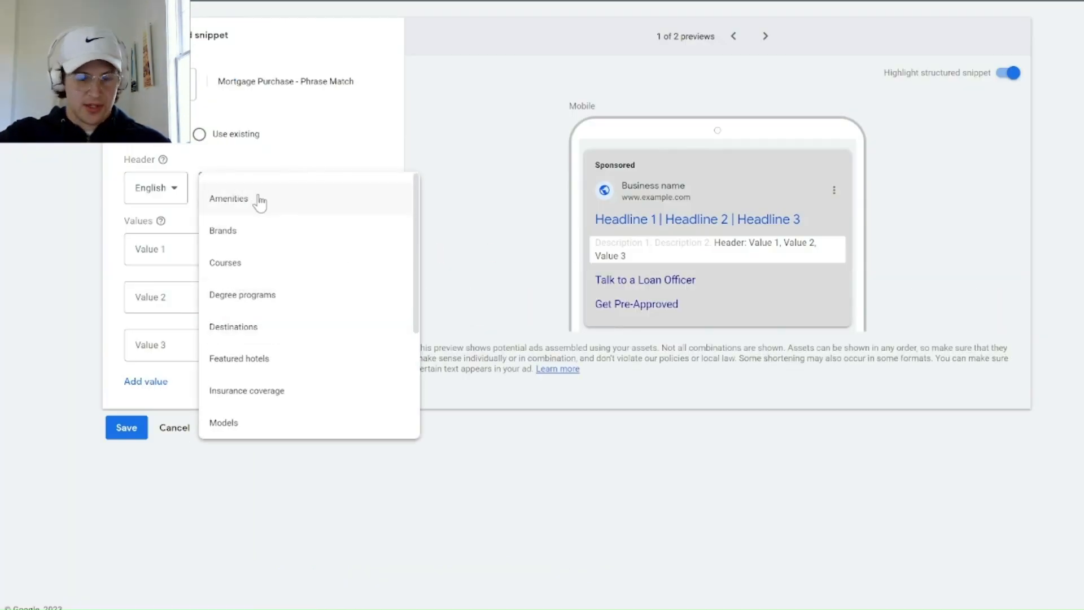
scroll(285, 387, "down", 3)
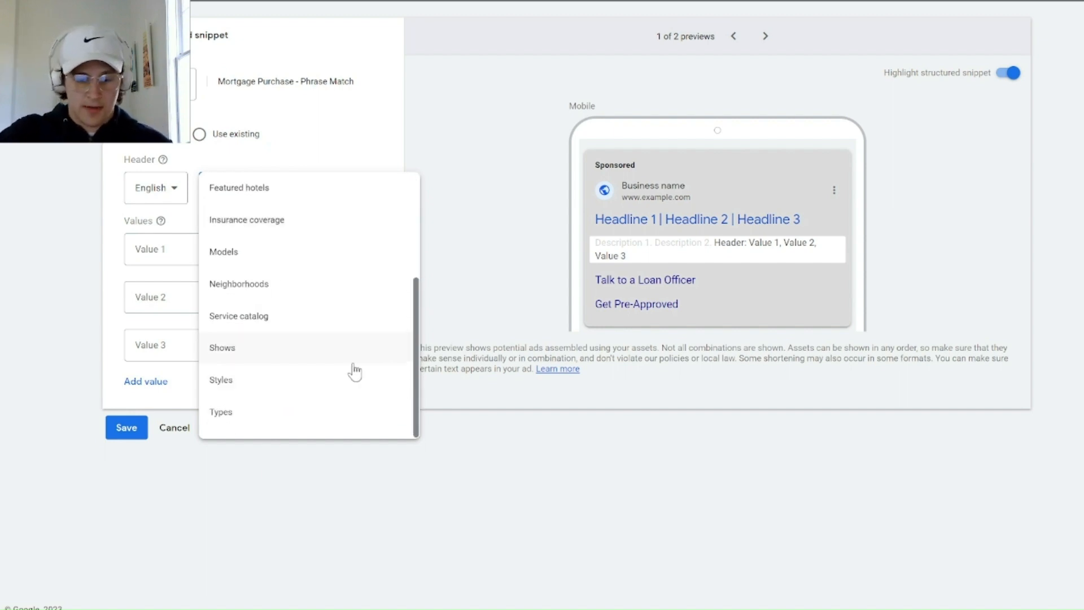
left_click(274, 423)
Enter the snippet values "FHA Loan", "VA Loan" and "Conventional", and discard the structured snippet without saving.
left_click(252, 249)
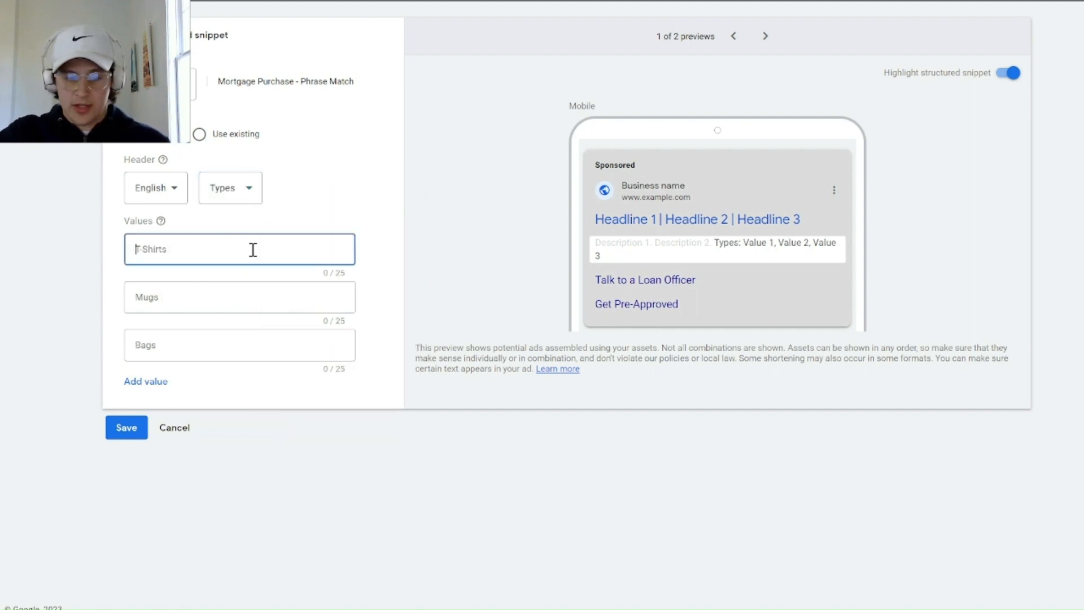
type("FHA Loan")
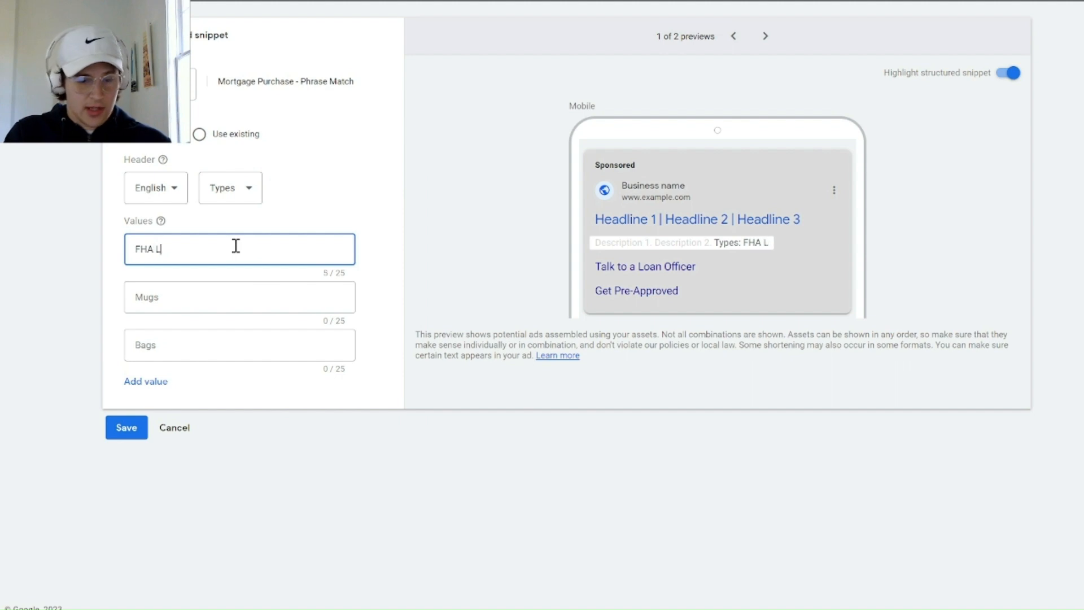
left_click(180, 305)
type("VA Loan")
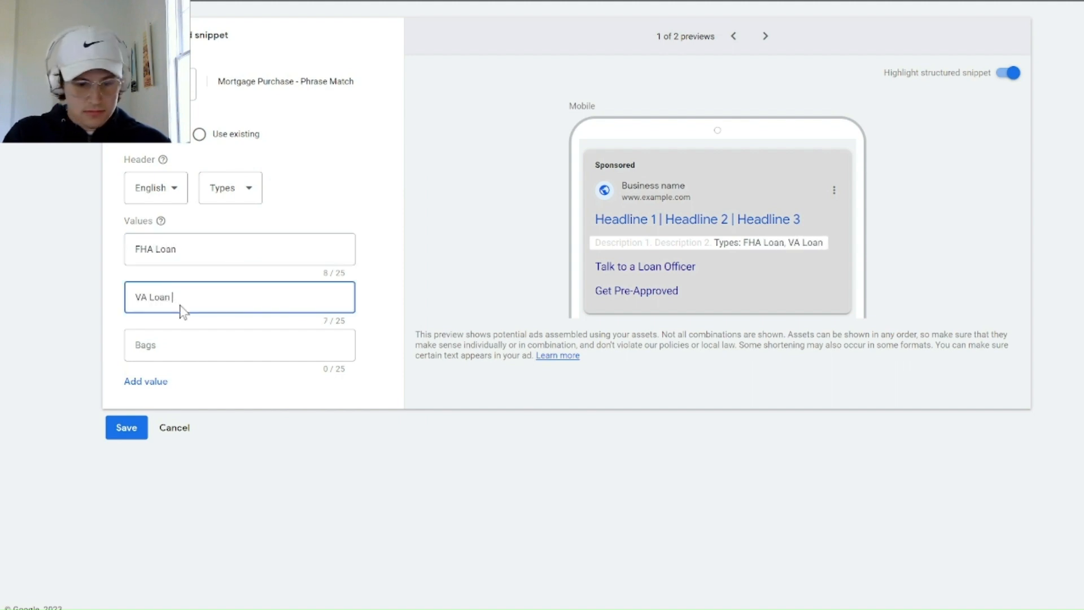
left_click(160, 345)
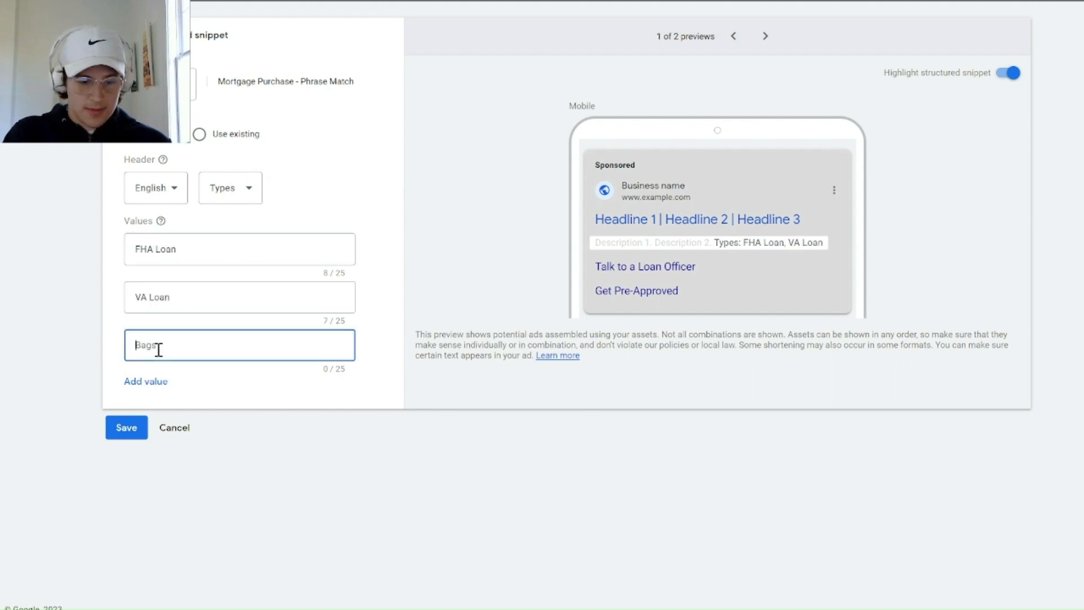
type("Conventional")
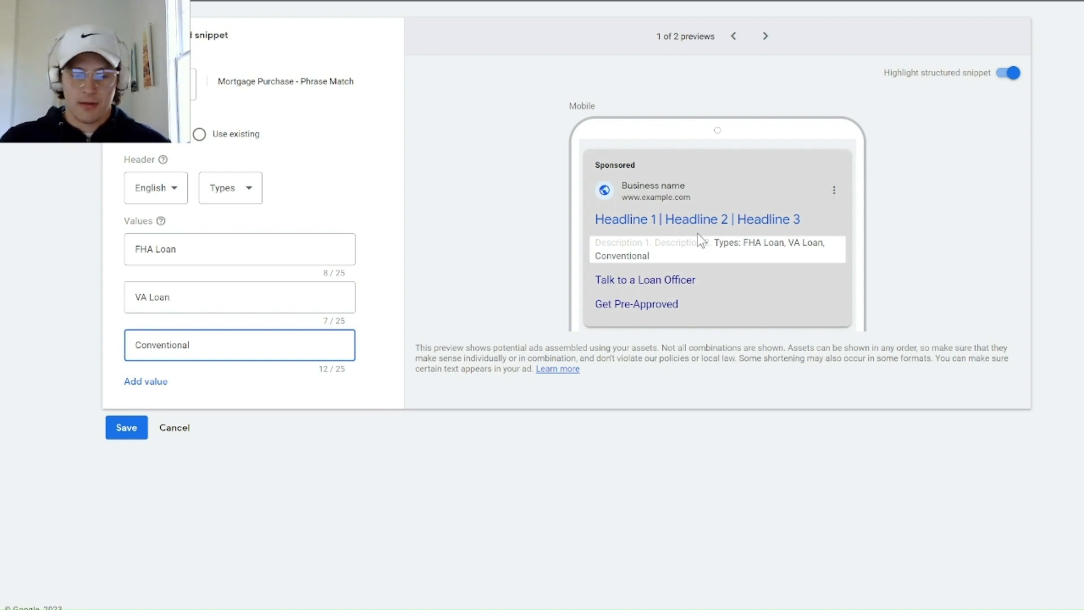
left_click(174, 428)
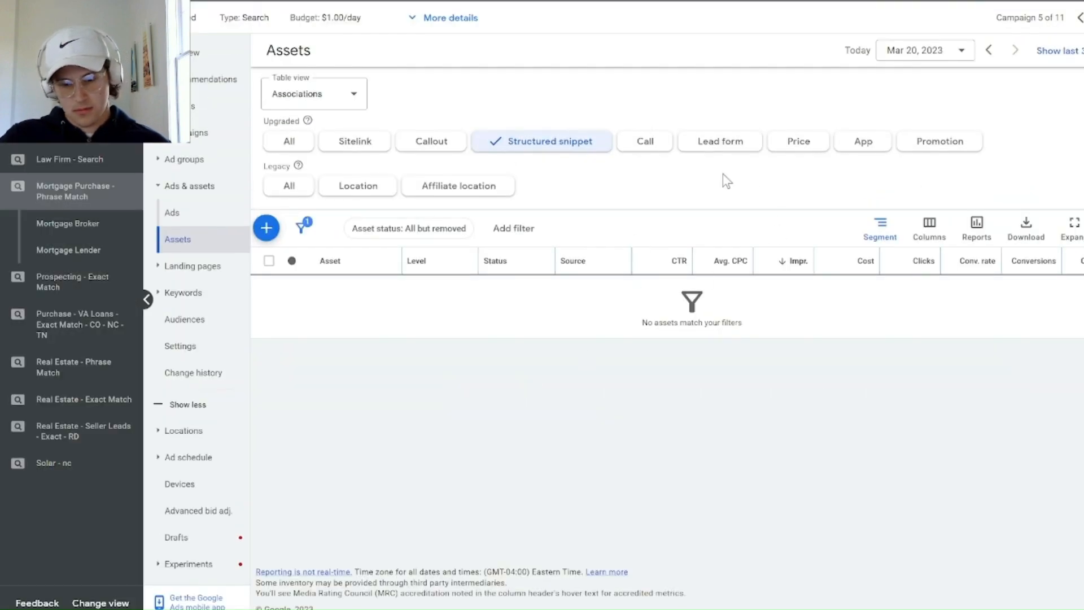
Examine the phone number, call bid adjustment and schedule options of a new call asset, and close the form without saving.
left_click(645, 142)
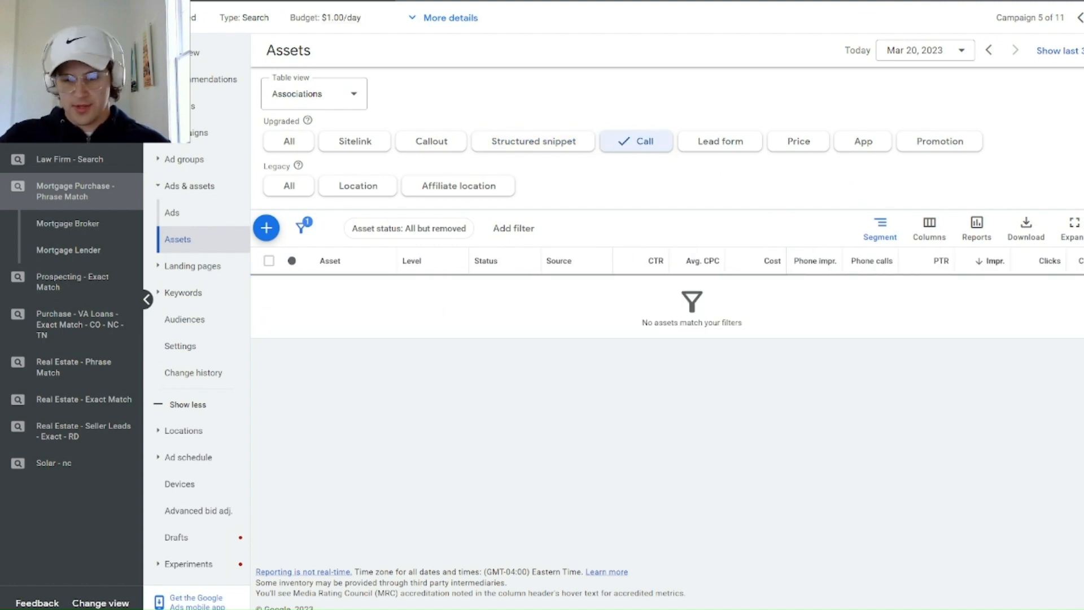
left_click(266, 228)
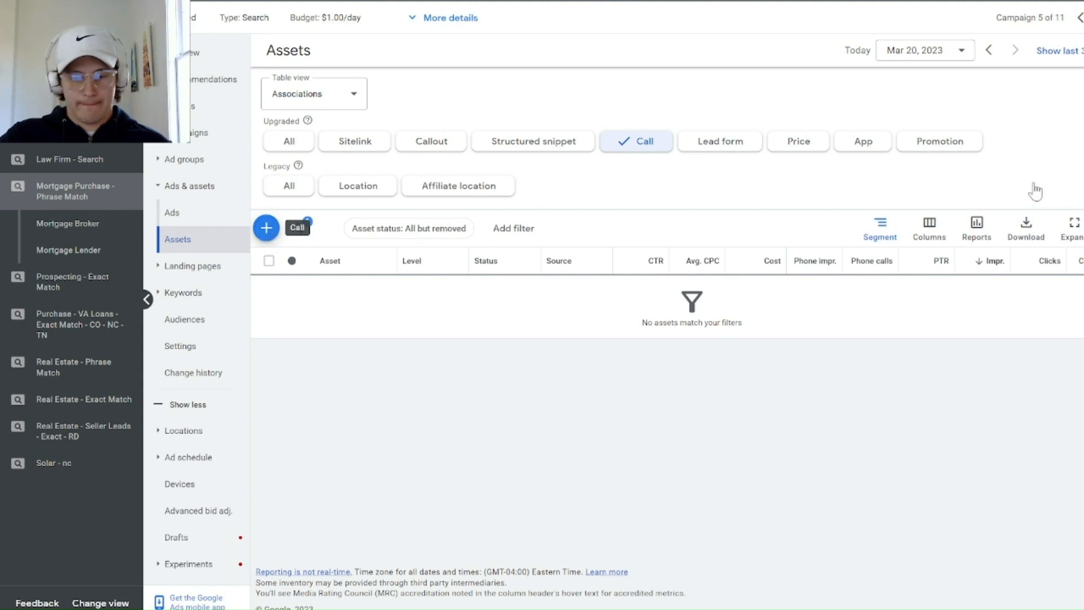
left_click(305, 172)
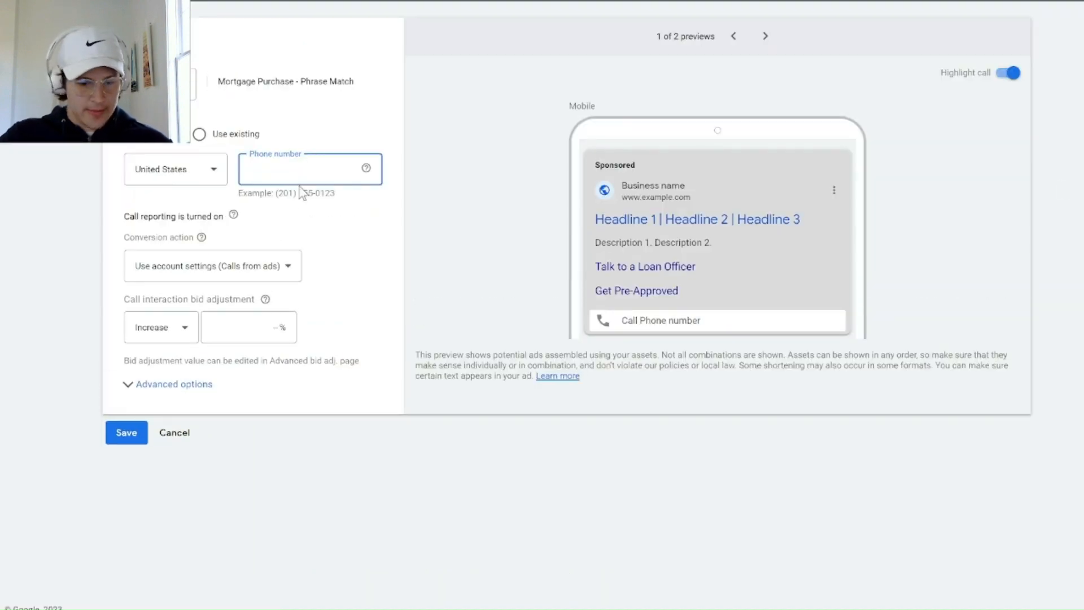
left_click(248, 329)
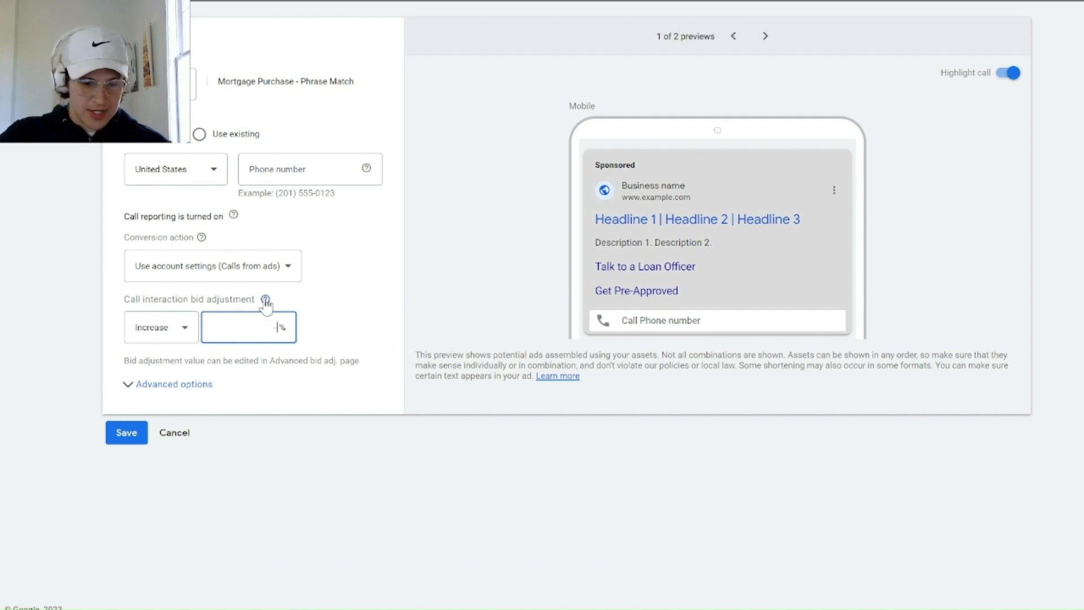
left_click(178, 386)
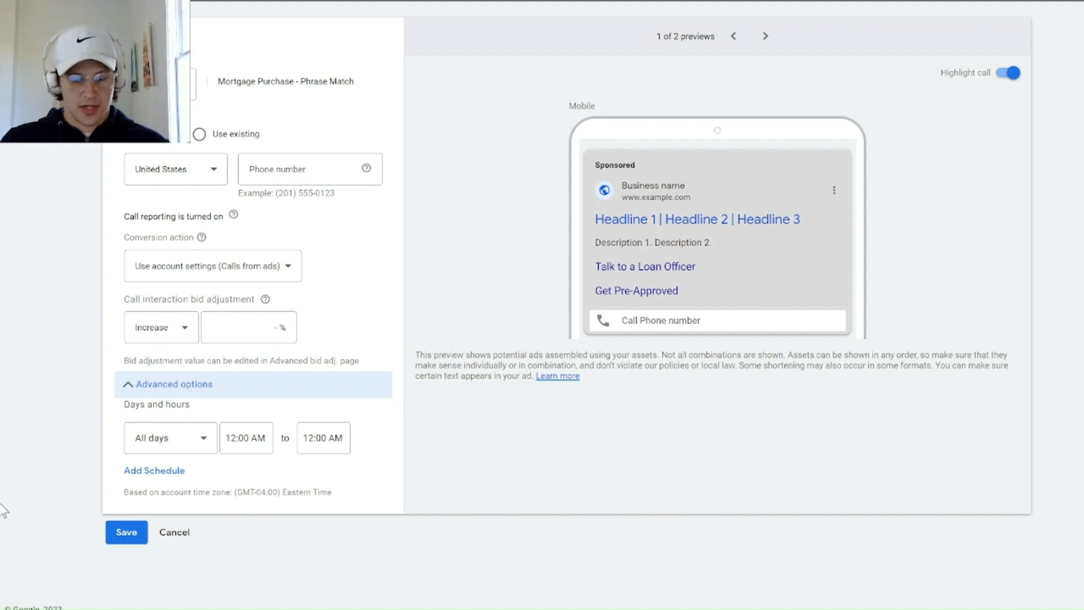
left_click(192, 540)
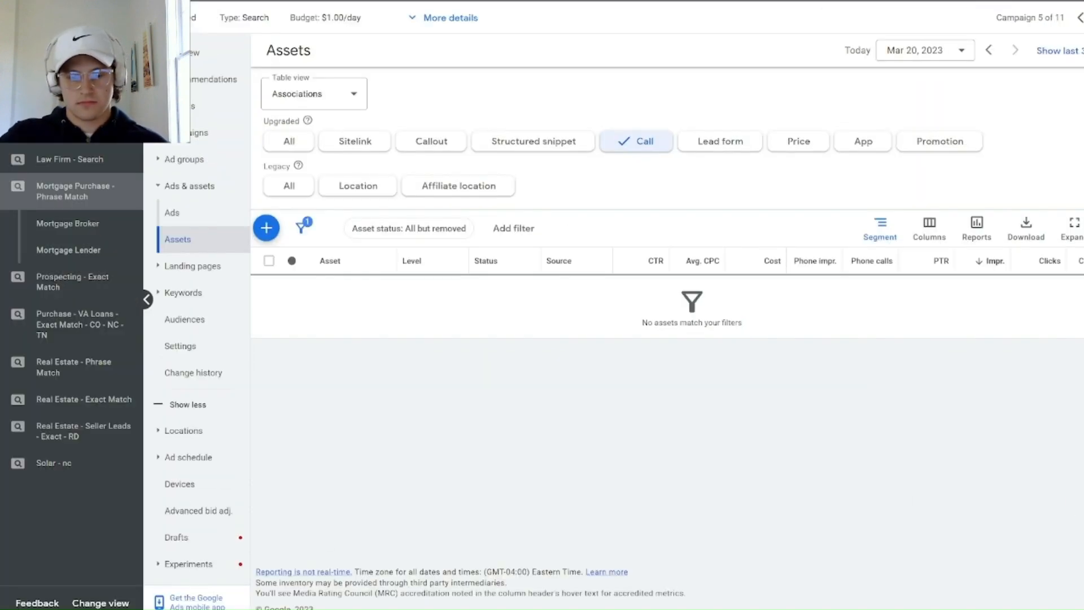
Examine the questions, qualifying options and terms of a new lead form asset, and close the form without saving.
left_click(703, 146)
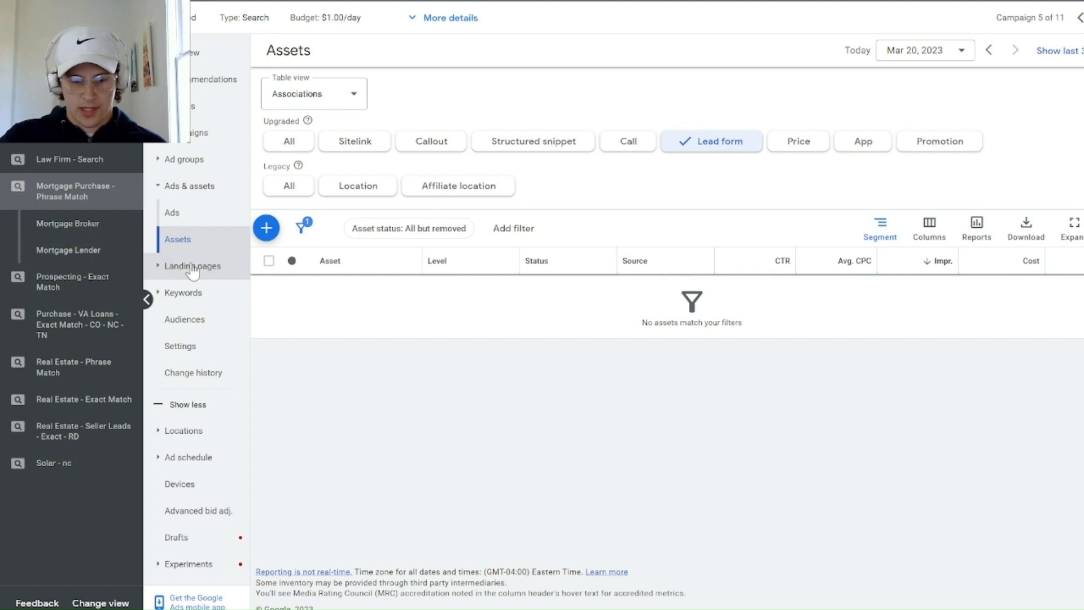
left_click(265, 229)
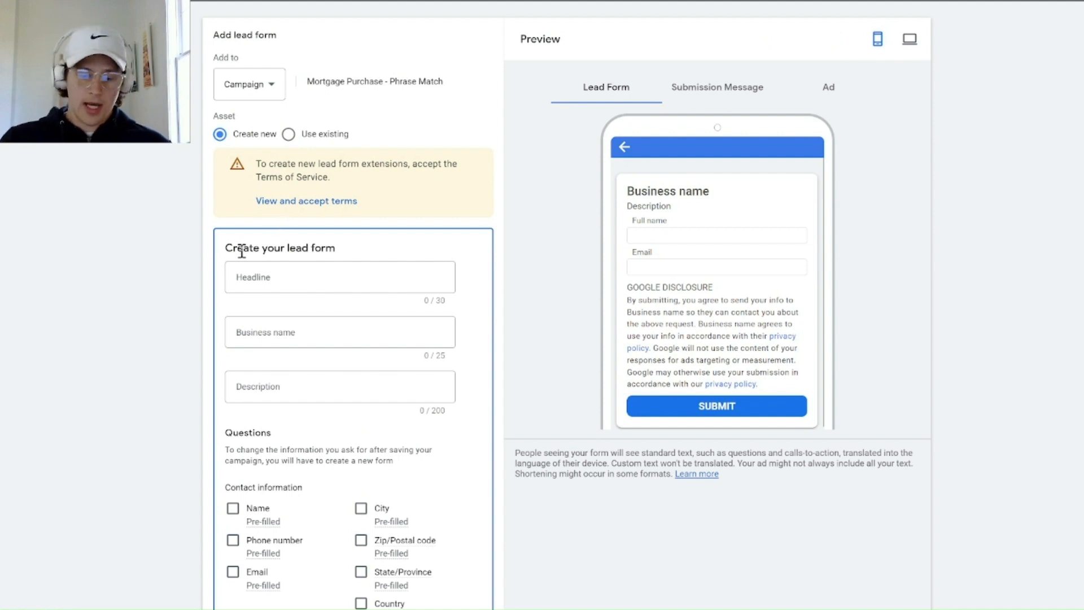
scroll(274, 283, "down", 5)
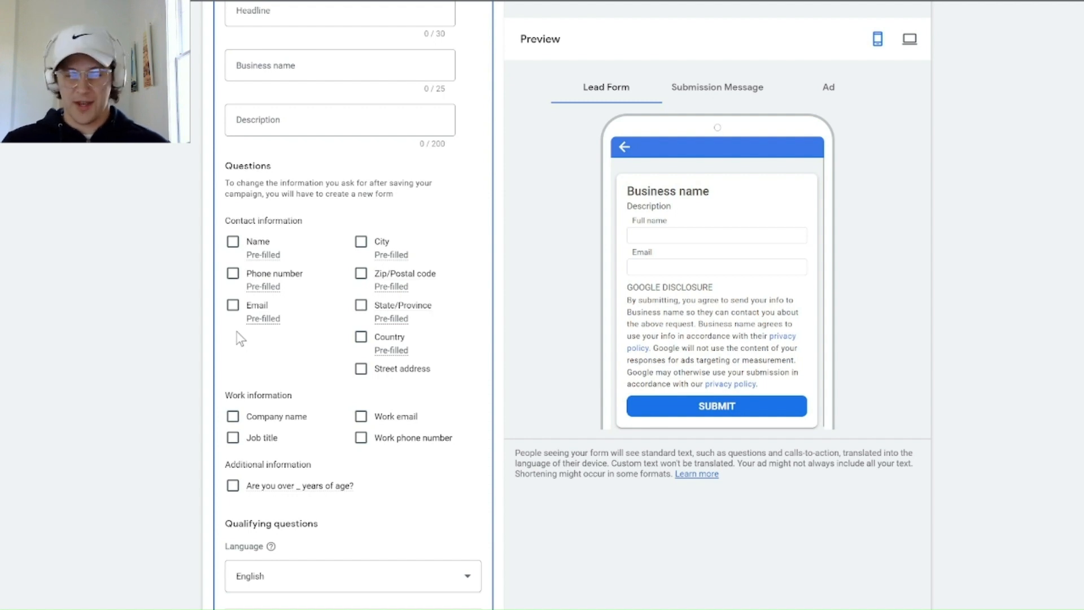
scroll(419, 170, "up", 5)
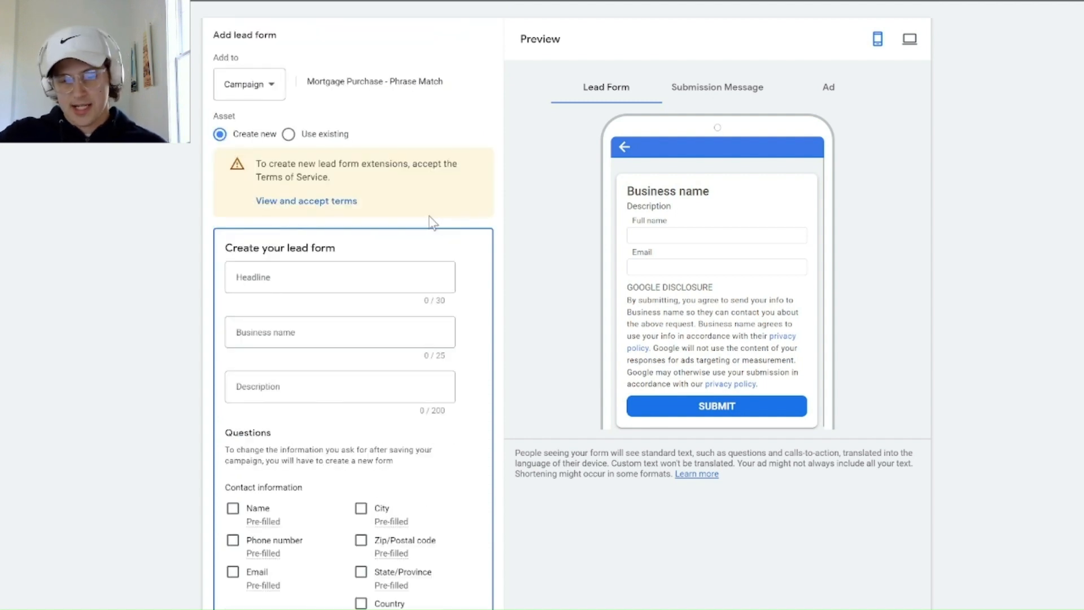
scroll(419, 222, "down", 7)
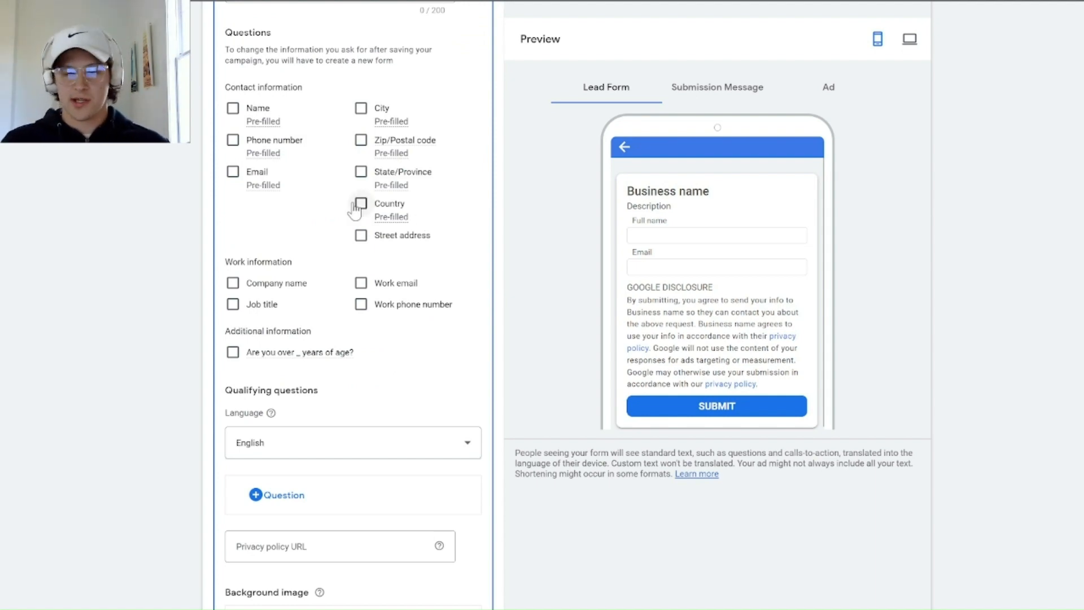
scroll(332, 256, "down", 15)
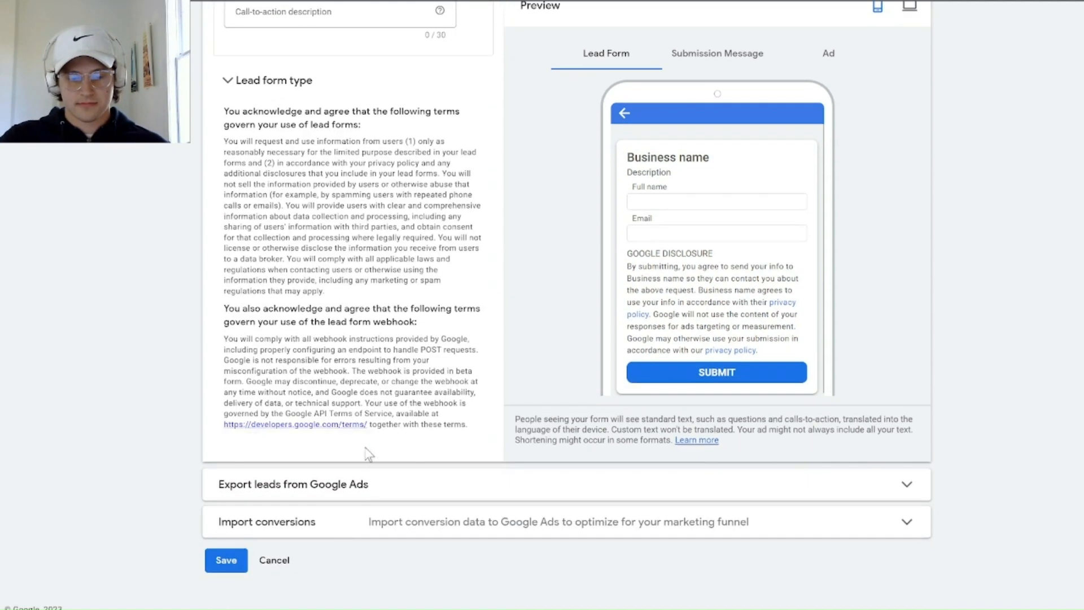
left_click(275, 560)
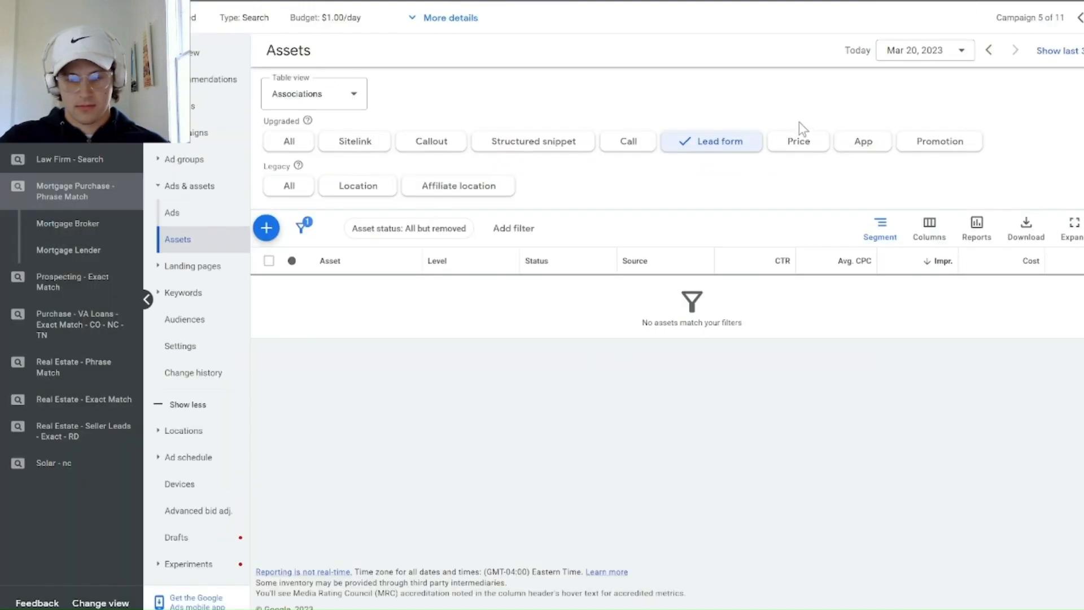
View the campaign's price assets and its app assets.
left_click(797, 148)
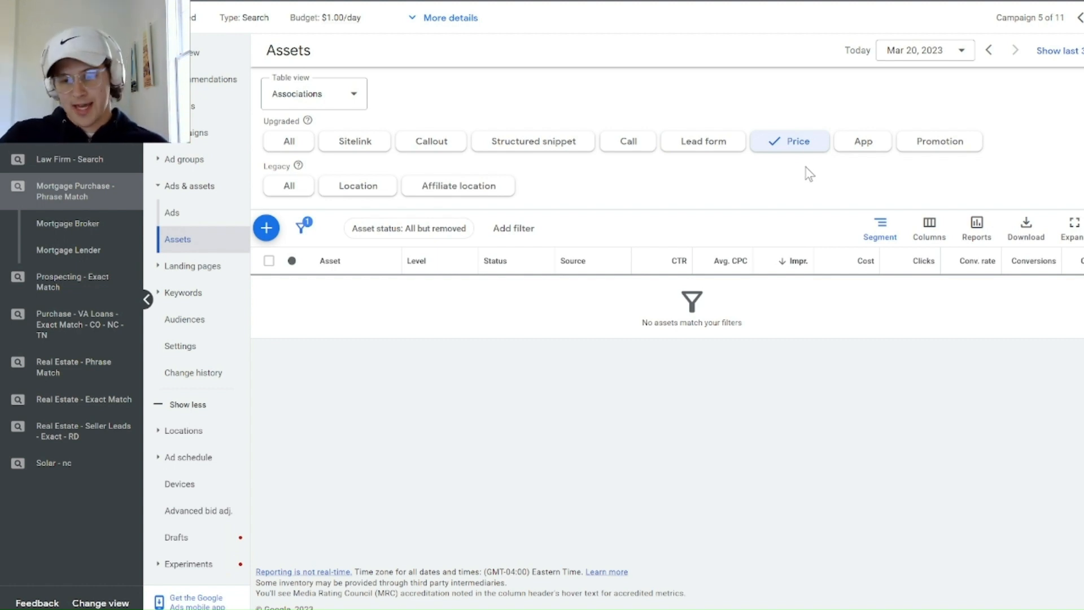
left_click(863, 146)
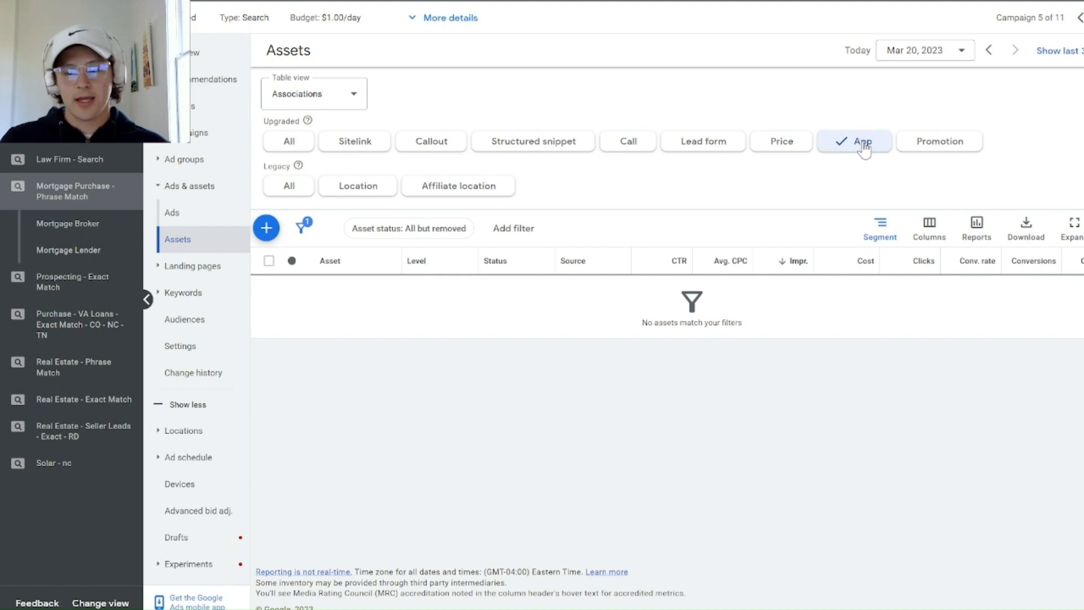
View the campaign's promotion assets.
left_click(959, 146)
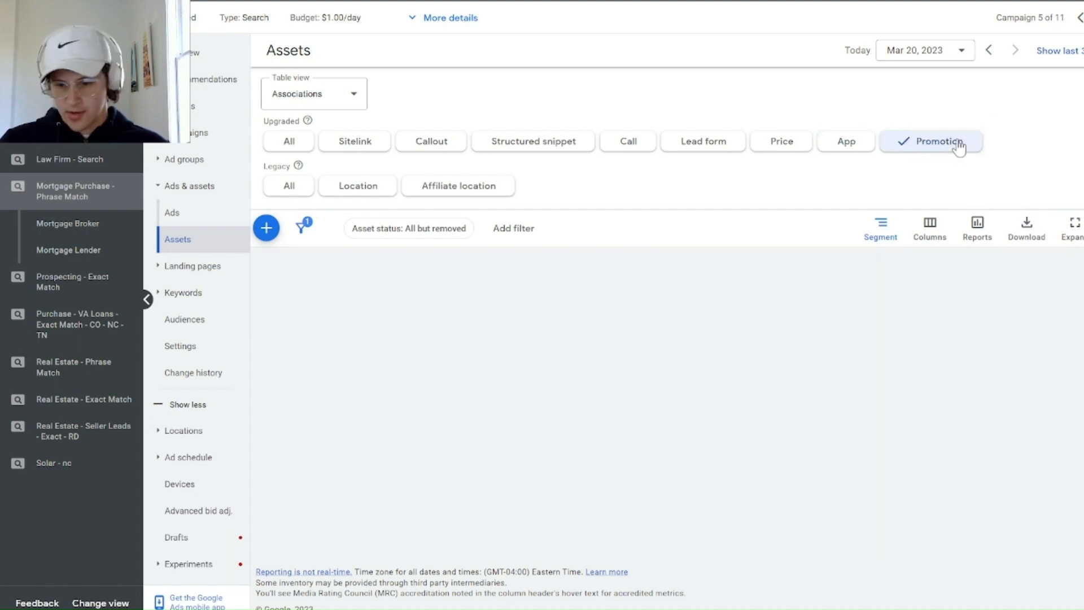
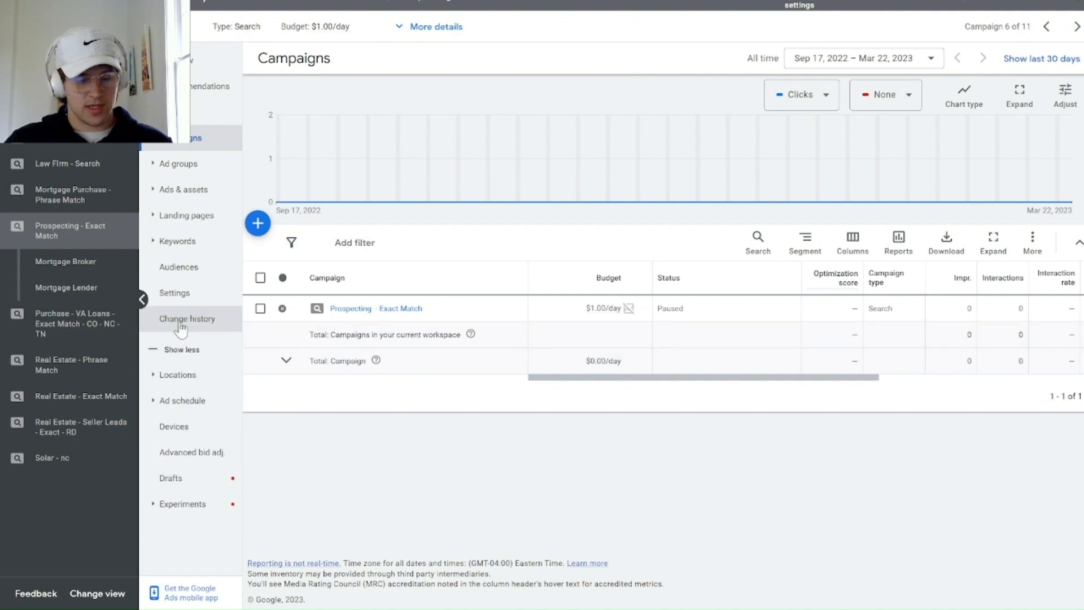
Open the Prospecting - Exact Match campaign's settings and examine the bid strategies available in its bidding options.
left_click(174, 293)
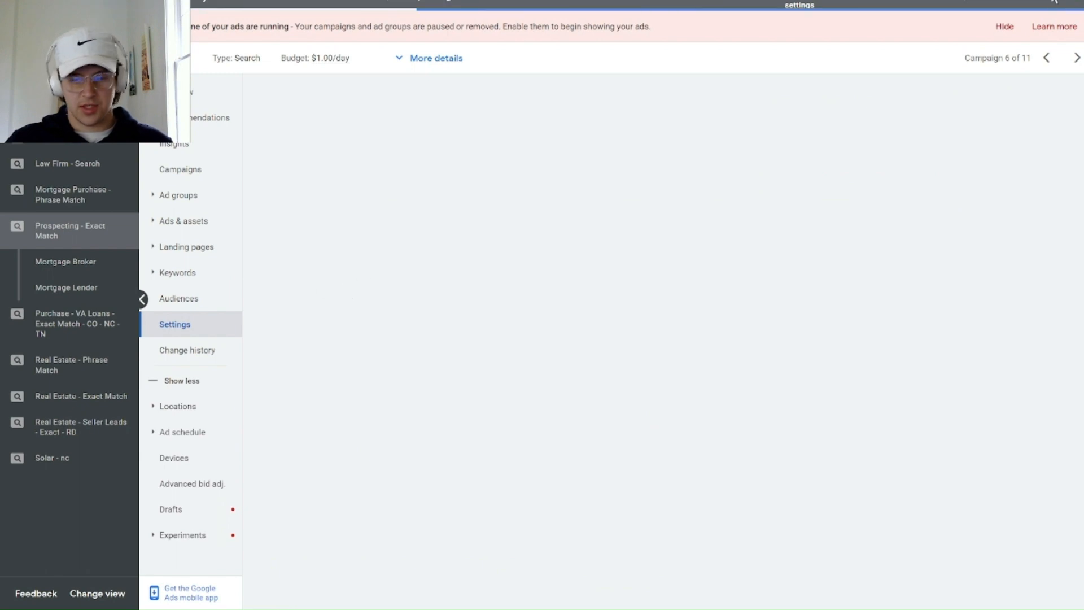
left_click(1001, 28)
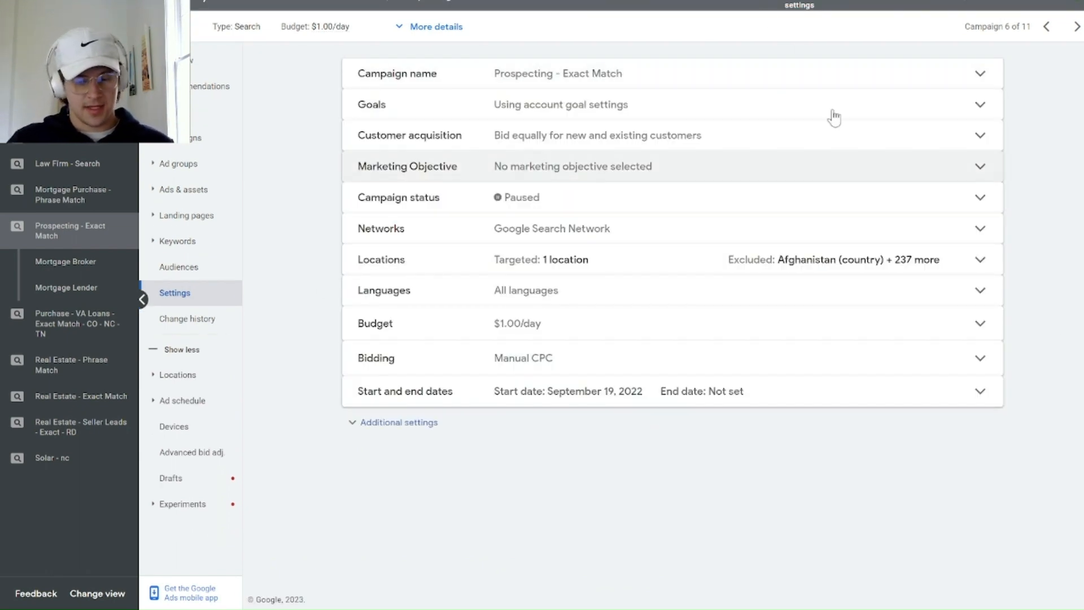
left_click(434, 360)
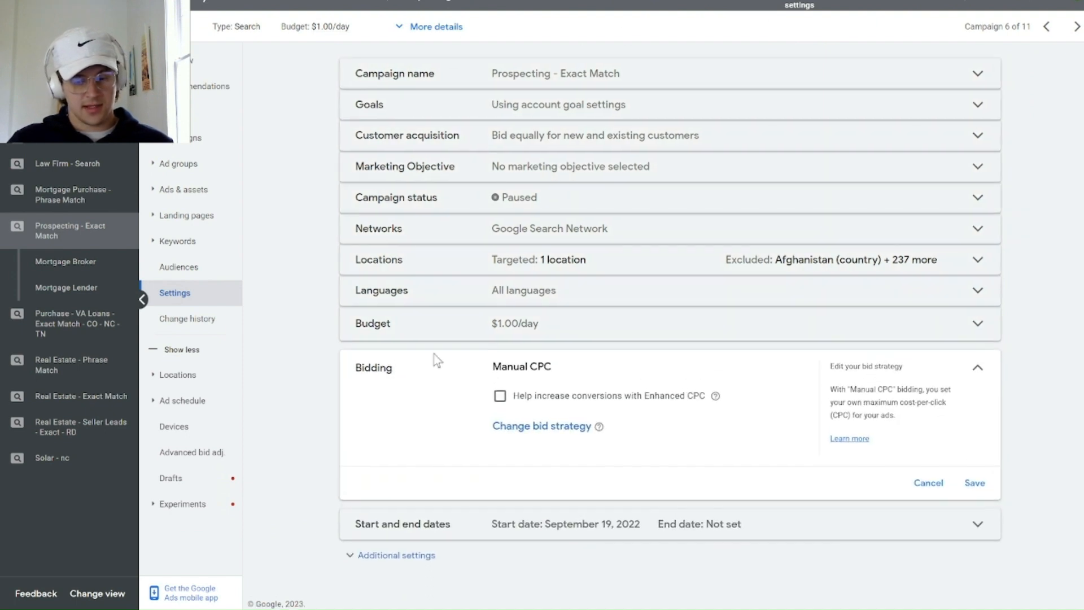
left_click(580, 429)
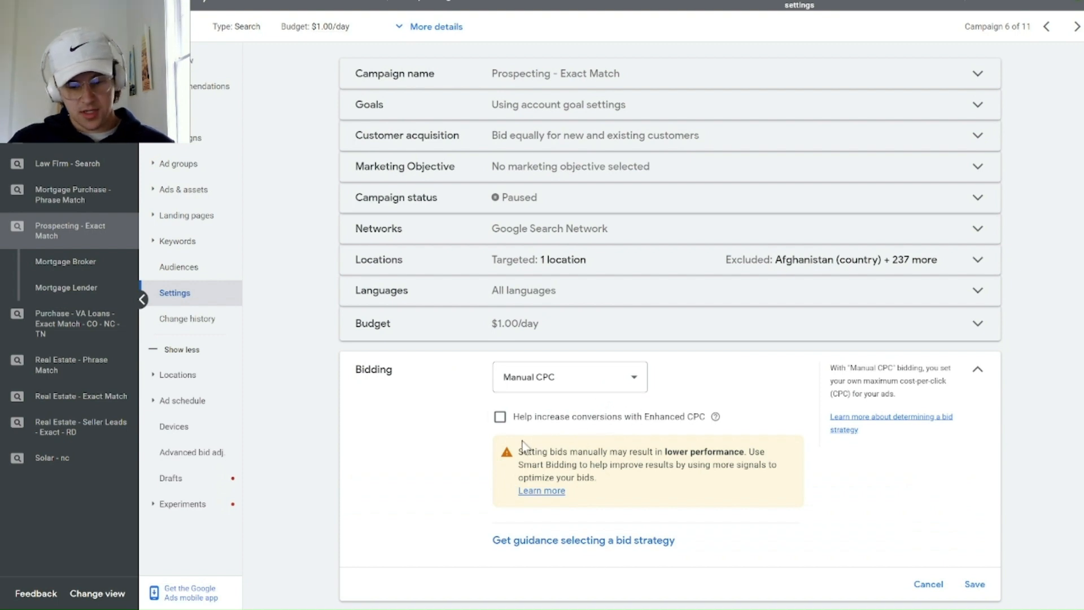
left_click(553, 386)
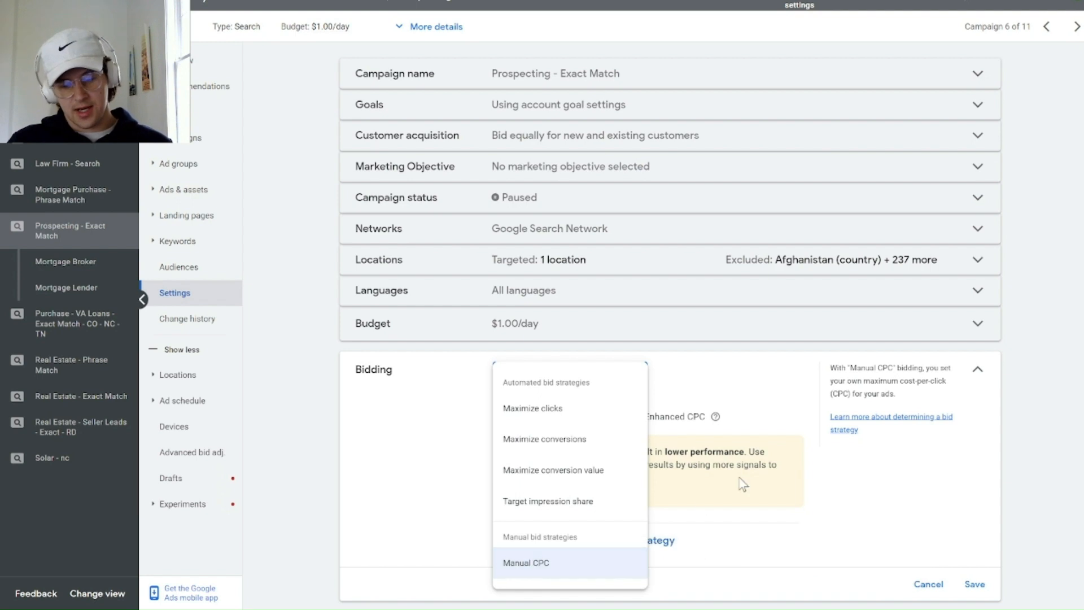
left_click(750, 380)
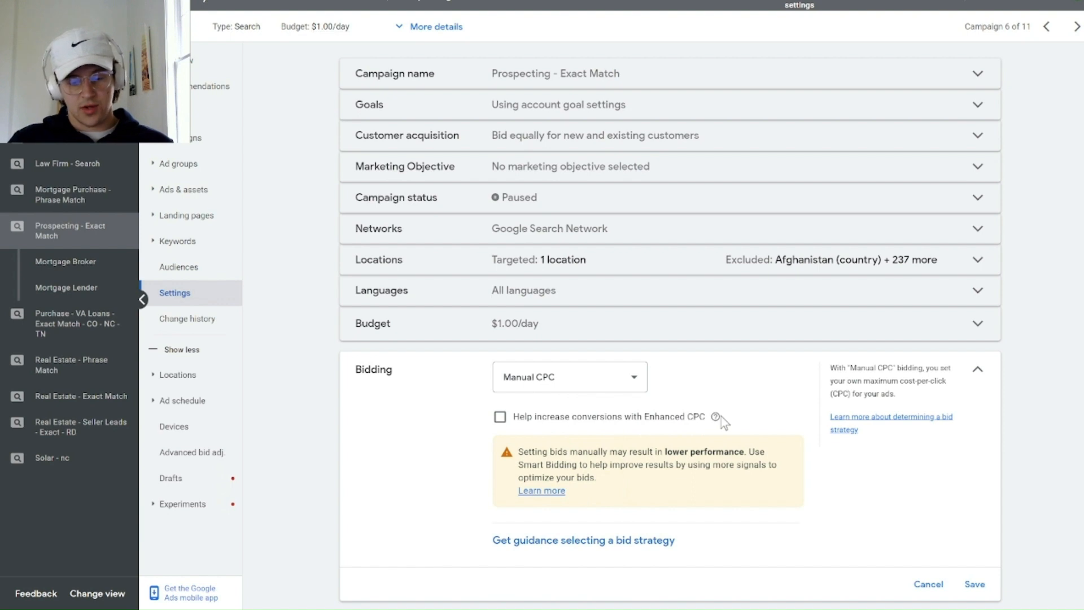
Enable Enhanced CPC for Manual CPC bidding, try conversion value as the optimization target, and set it to optimize for conversions.
mouse_move(717, 417)
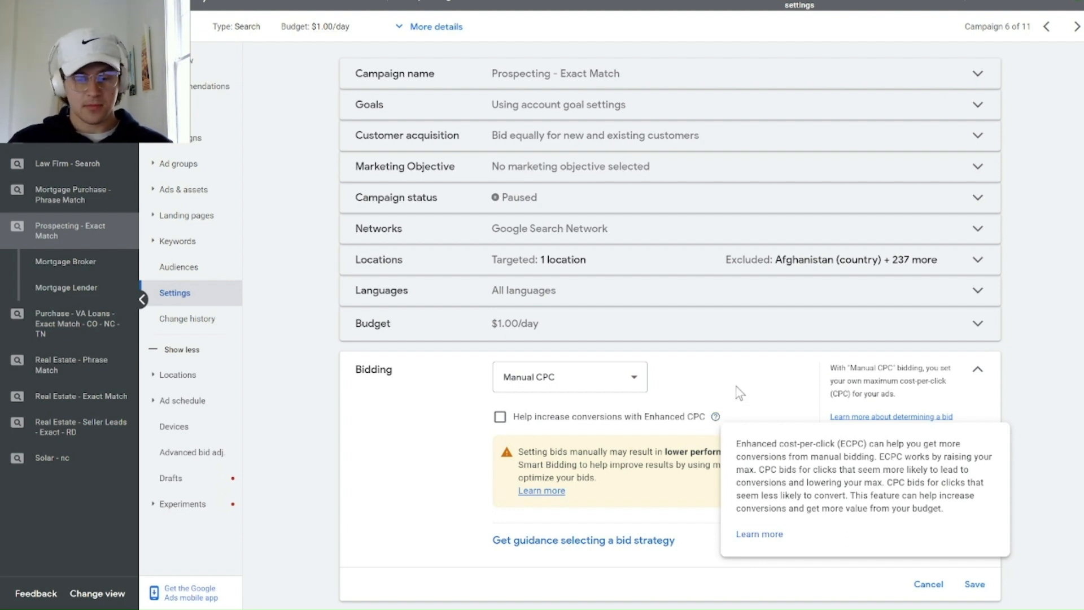
left_click(642, 422)
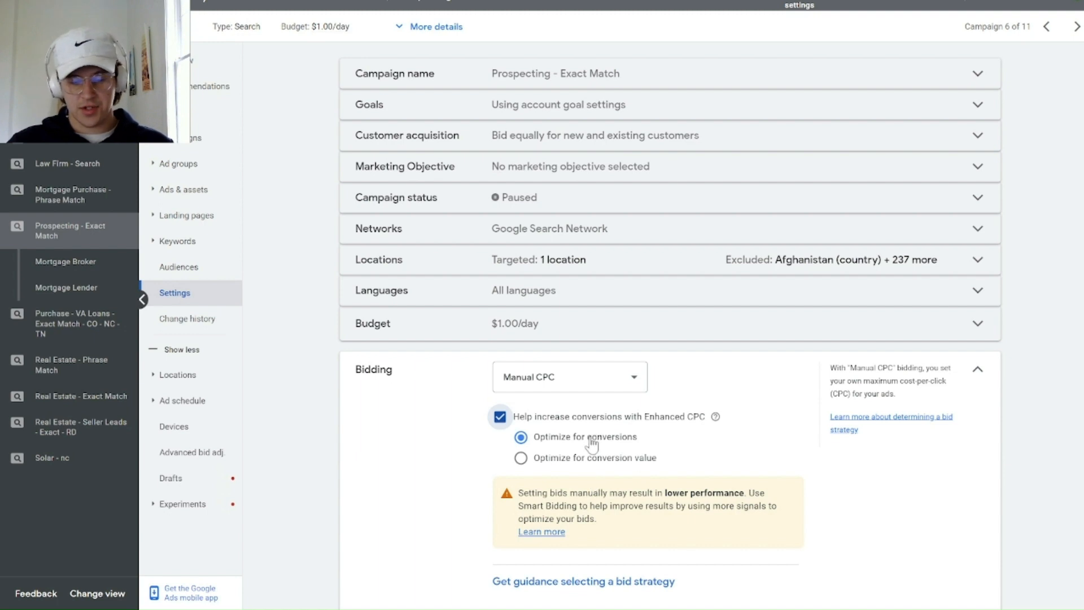
scroll(590, 443, "down", 2)
left_click(630, 332)
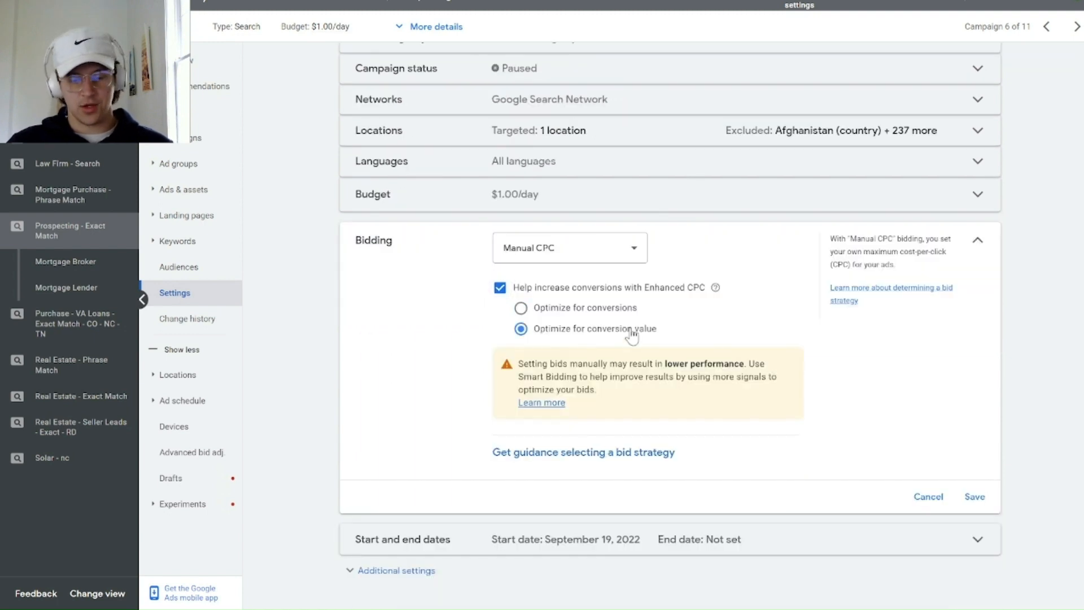
left_click(620, 311)
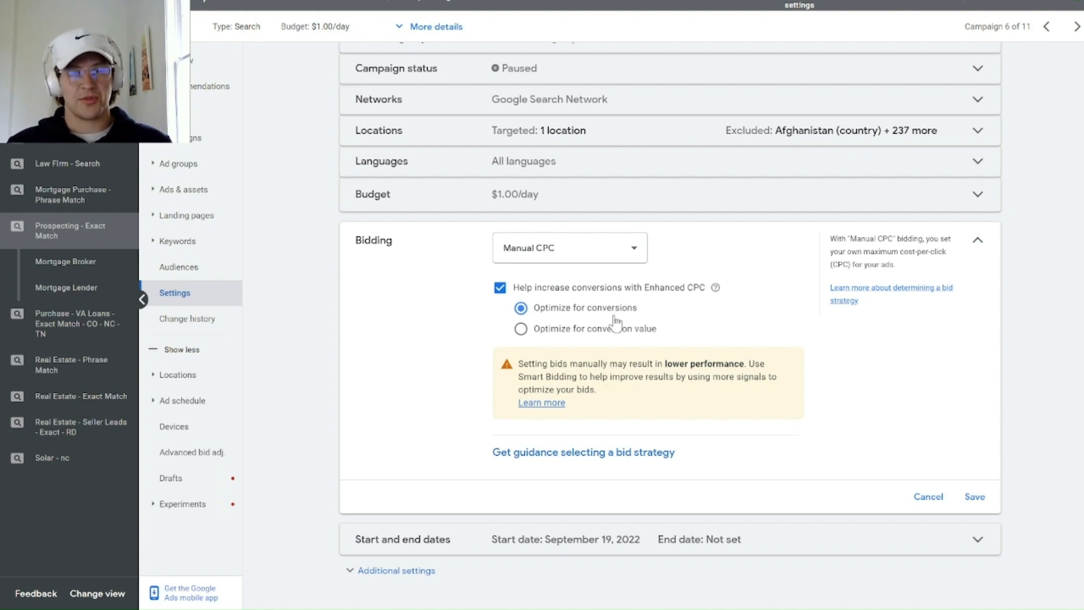
Try the Maximize clicks bid strategy, turning its maximum cost per click bid limit on and off again.
left_click(599, 248)
left_click(588, 282)
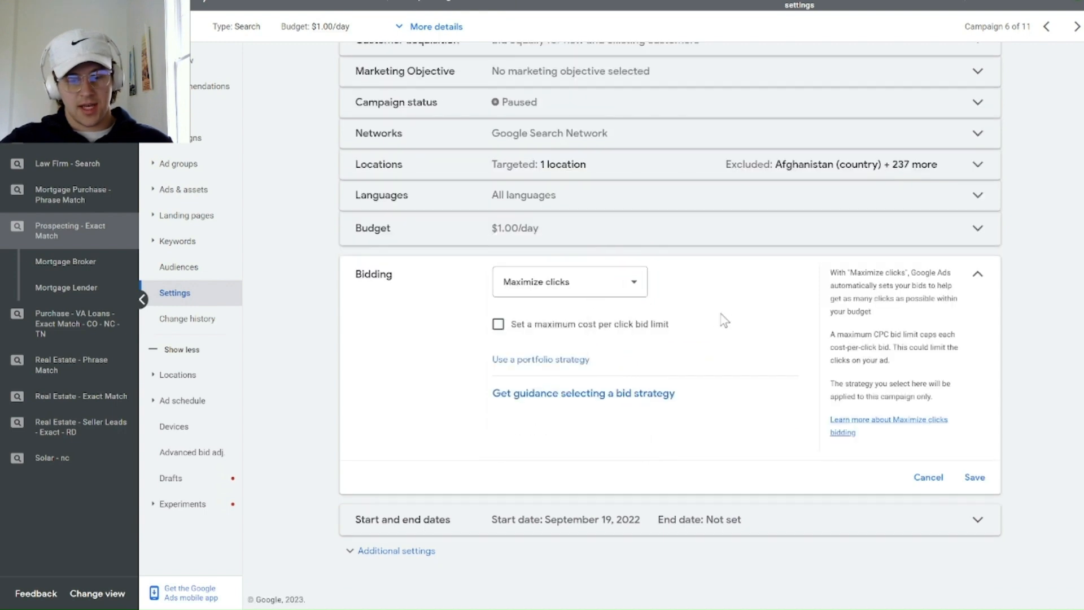
left_click(498, 324)
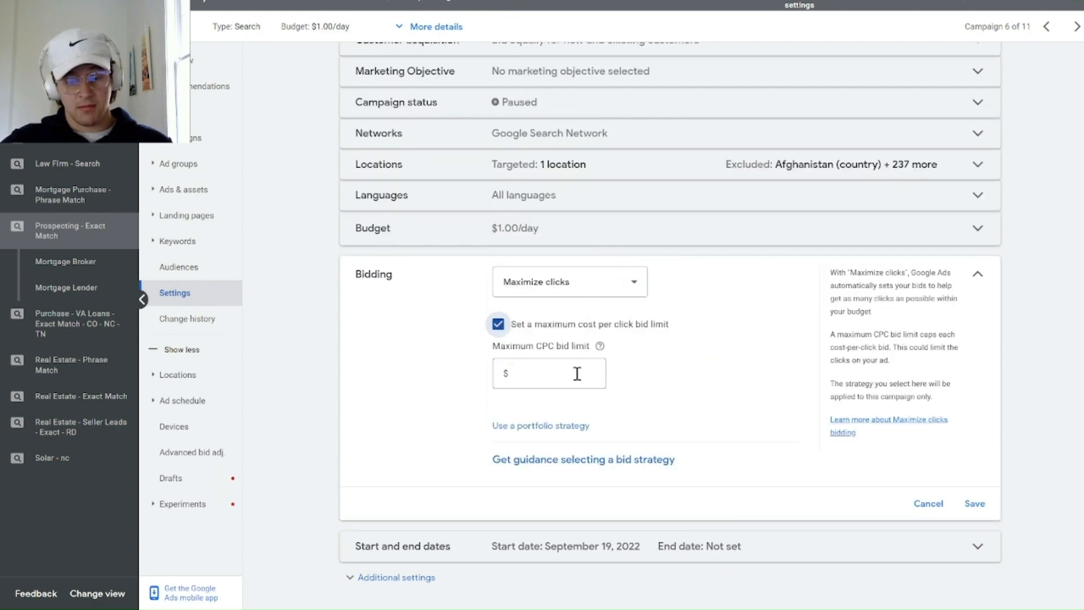
left_click(576, 373)
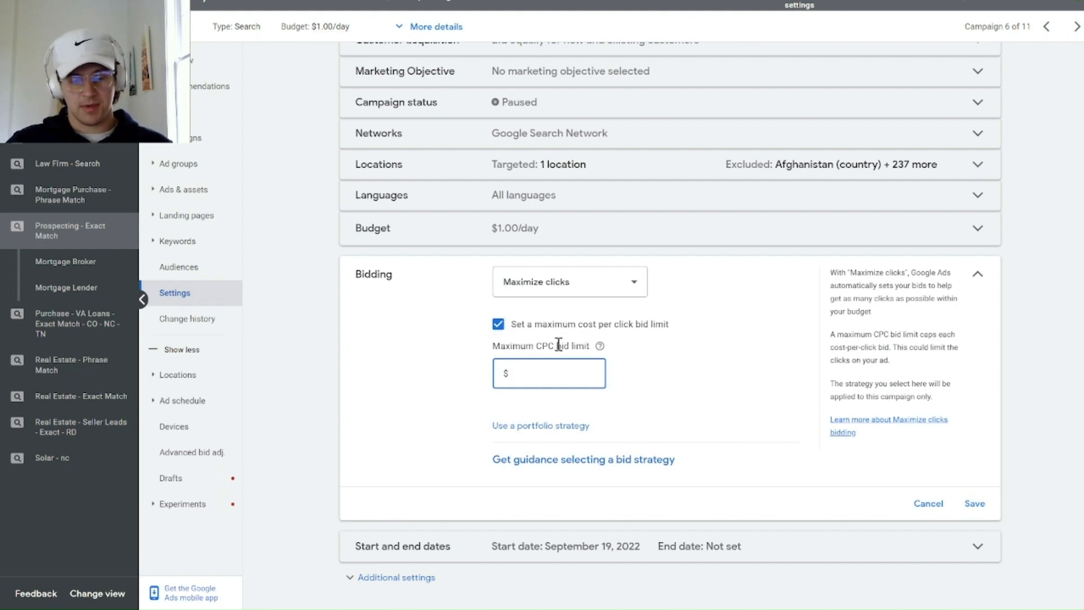
left_click(499, 324)
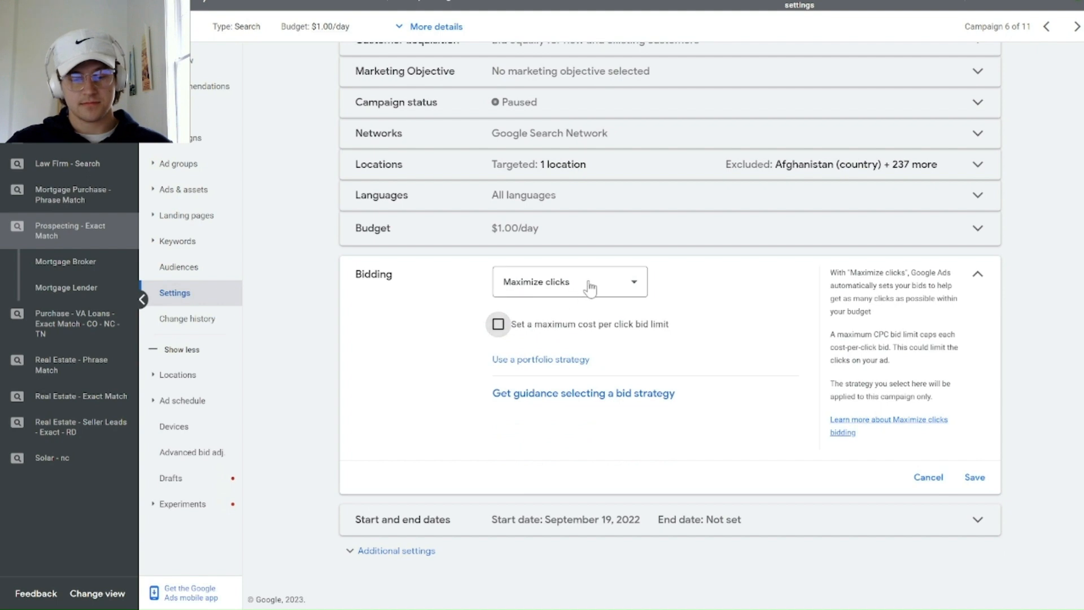
Switch the bid strategy to Maximize conversions and enable the optional target cost per action.
left_click(590, 287)
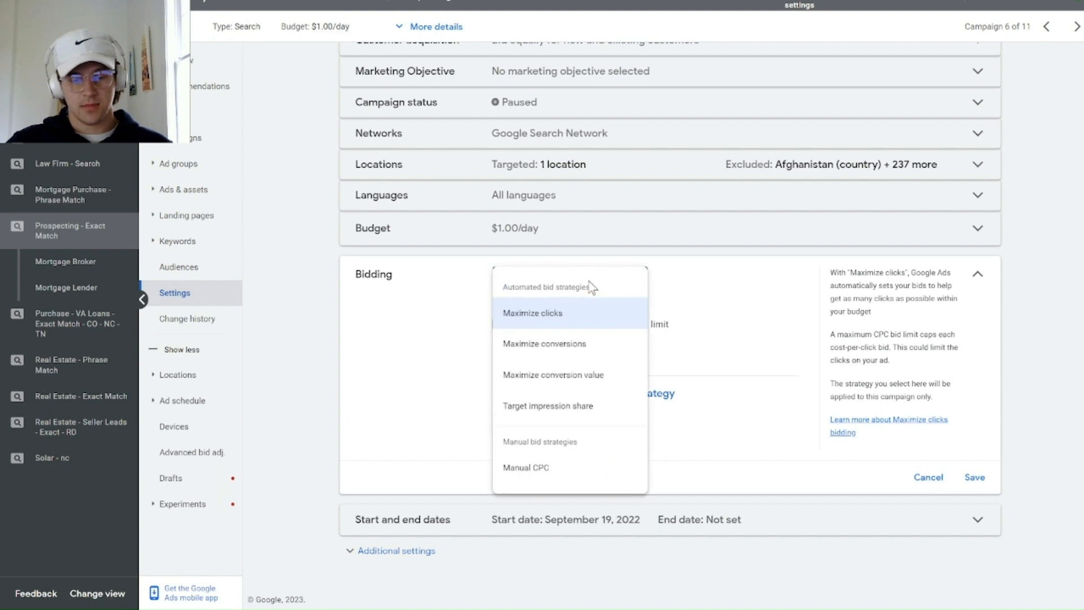
left_click(597, 345)
left_click(498, 364)
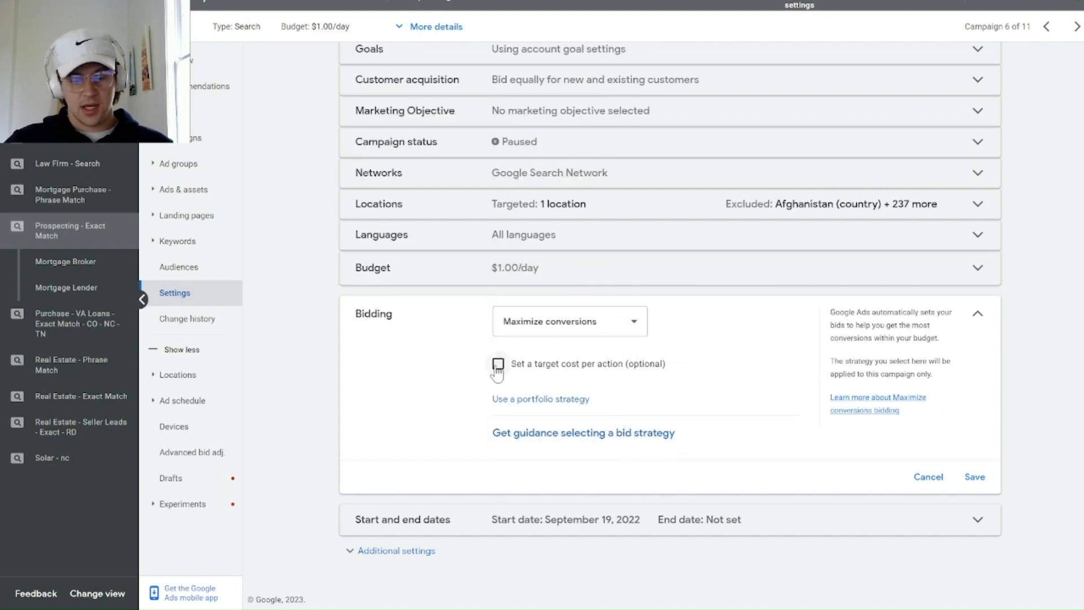
left_click(568, 412)
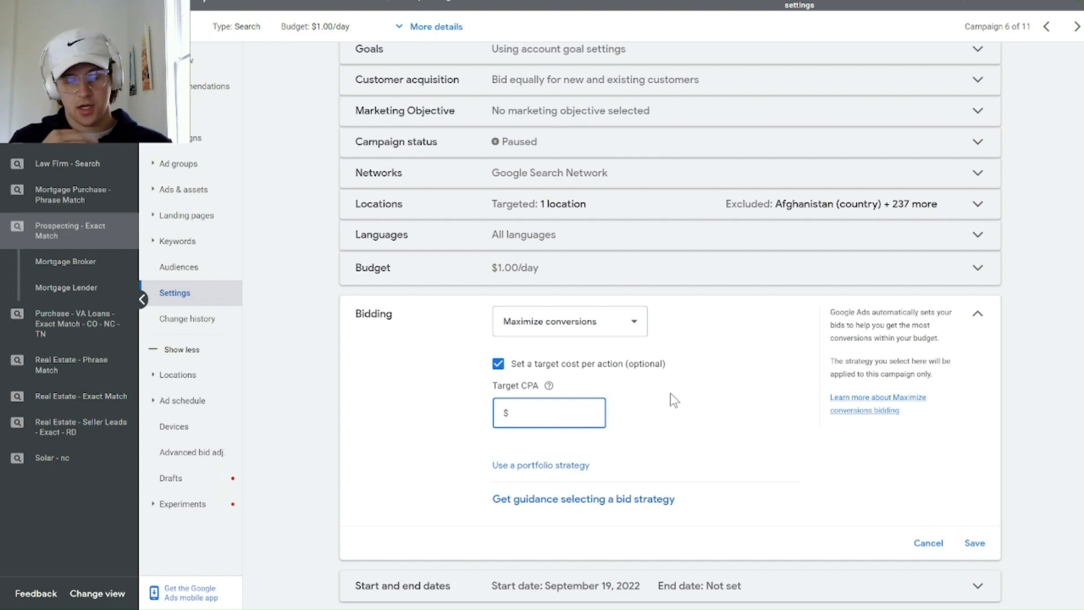
Switch the bid strategy to Maximize conversion value, try a 1500% target return on ad spend, and remove that target.
left_click(631, 319)
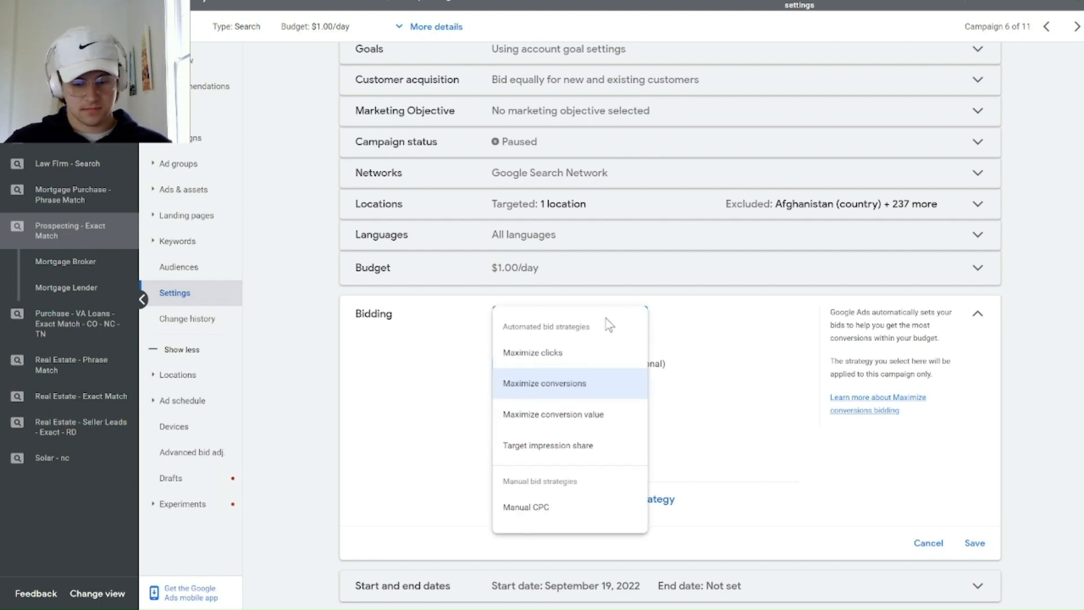
left_click(572, 414)
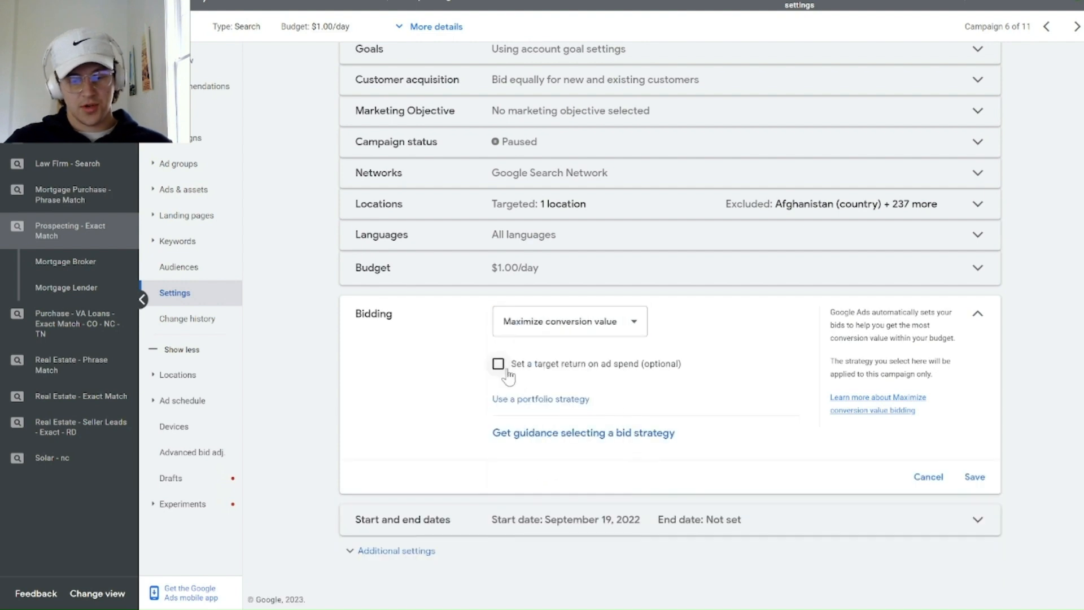
left_click(588, 371)
left_click(520, 414)
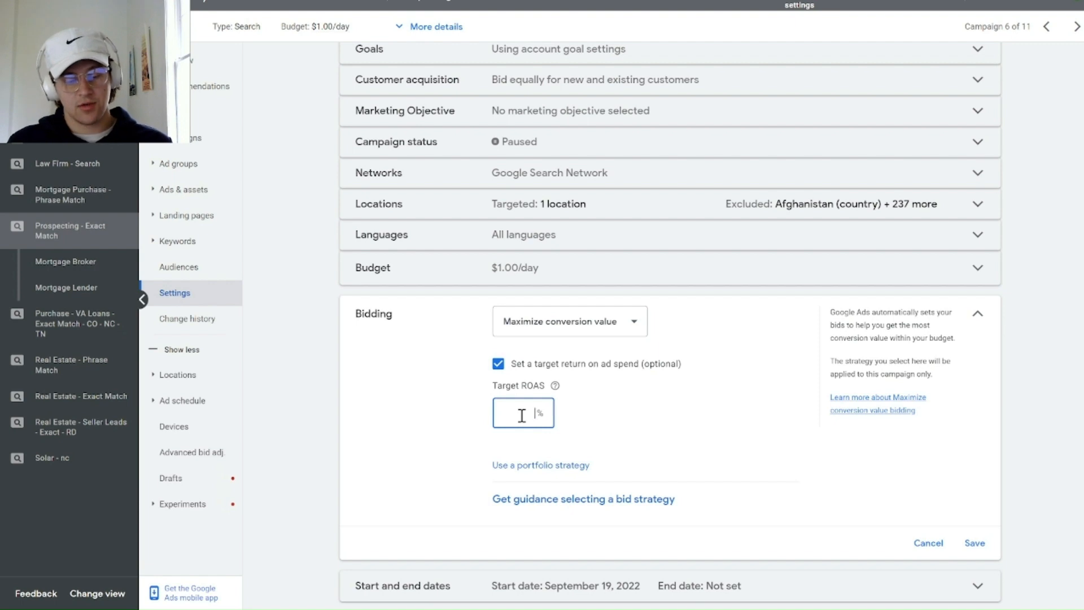
type("1500")
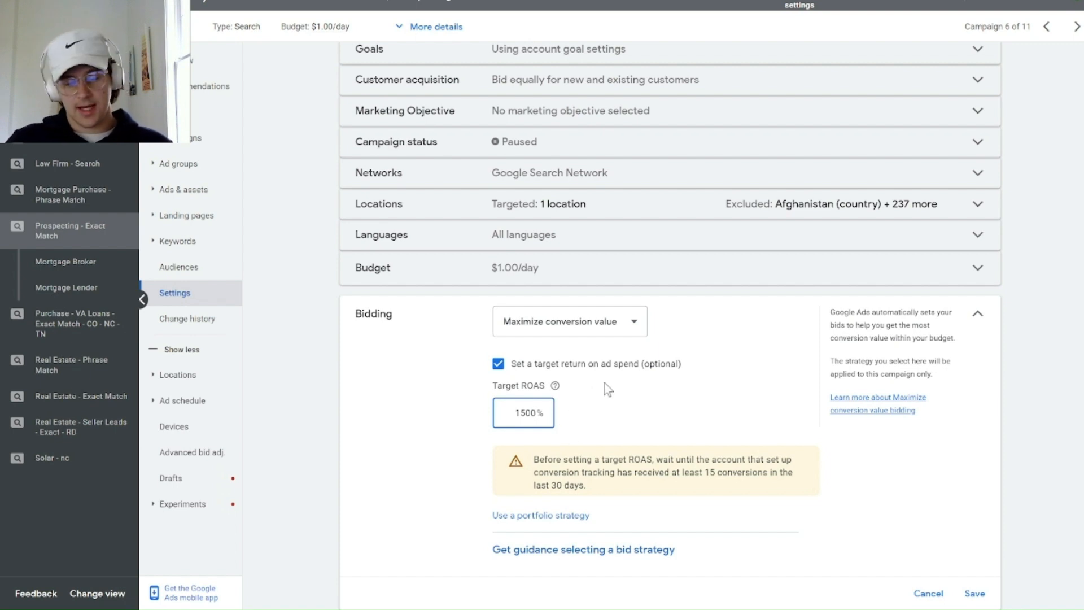
left_click(498, 364)
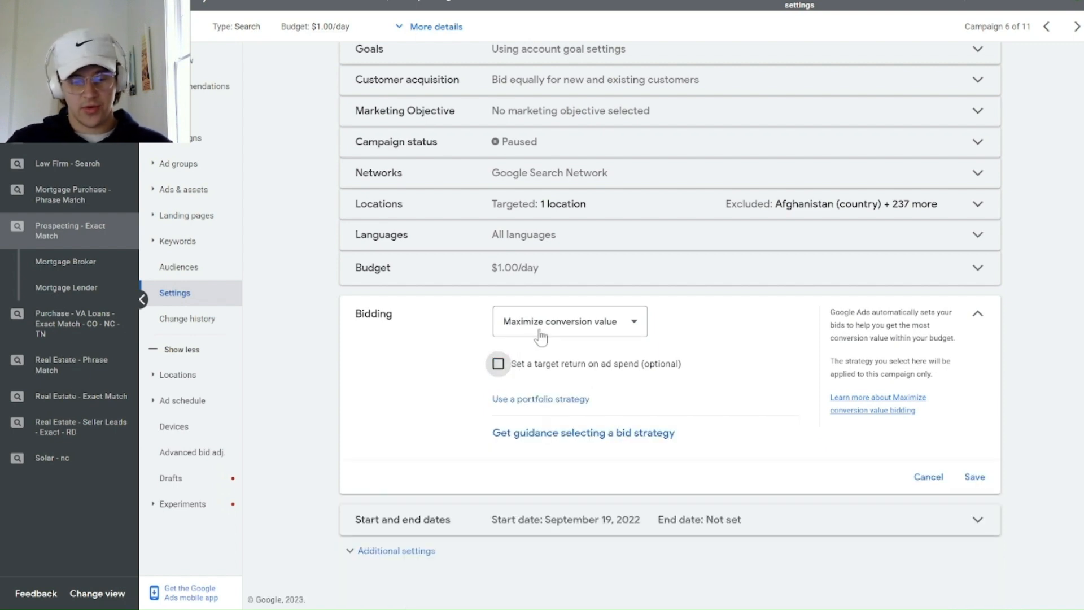
Switch the bid strategy to Target impression share, with ads at the top of the results page and a 95% impression share target.
left_click(540, 332)
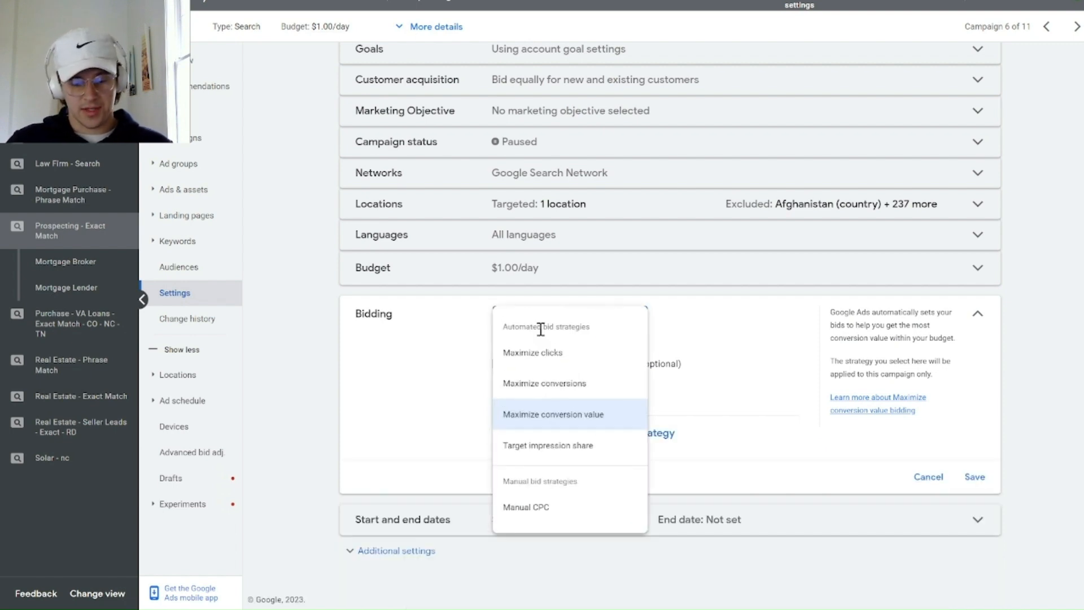
left_click(552, 449)
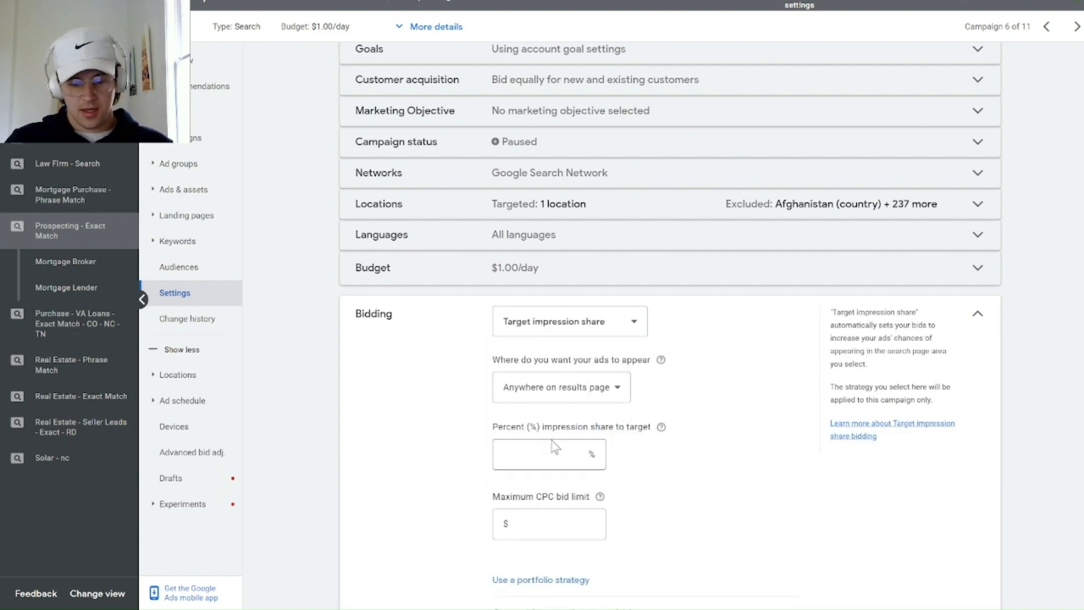
left_click(598, 393)
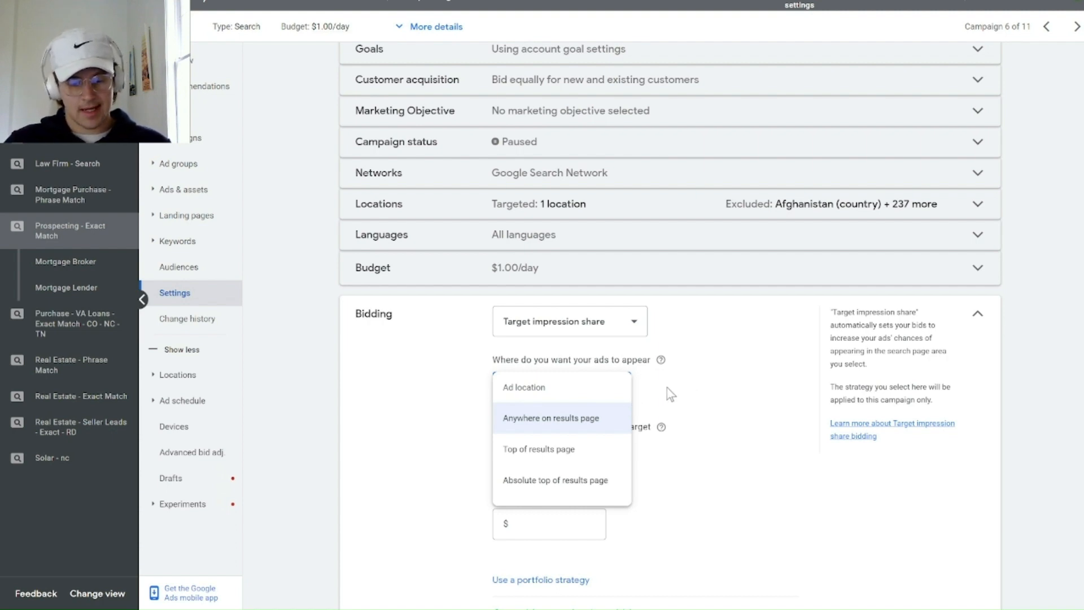
left_click(562, 456)
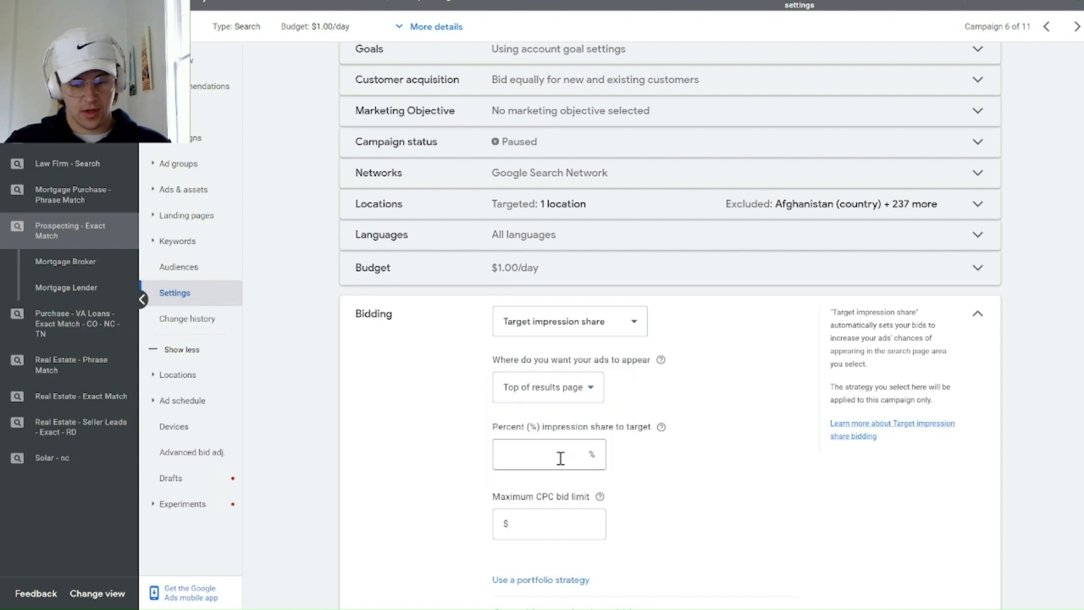
left_click(561, 459)
type("9")
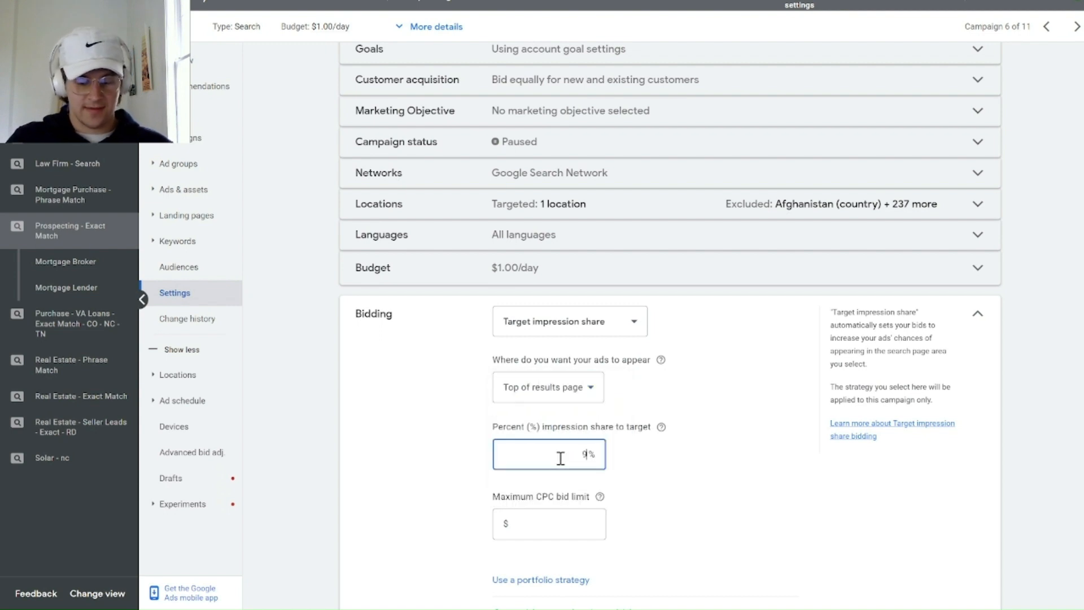
type("5")
left_click(541, 524)
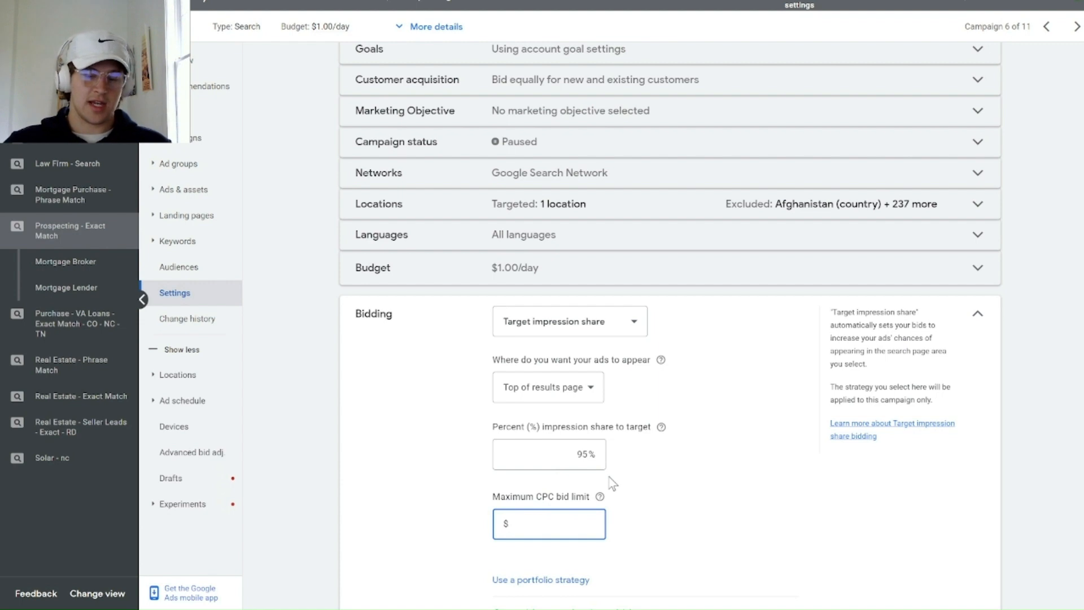
scroll(626, 484, "down", 2)
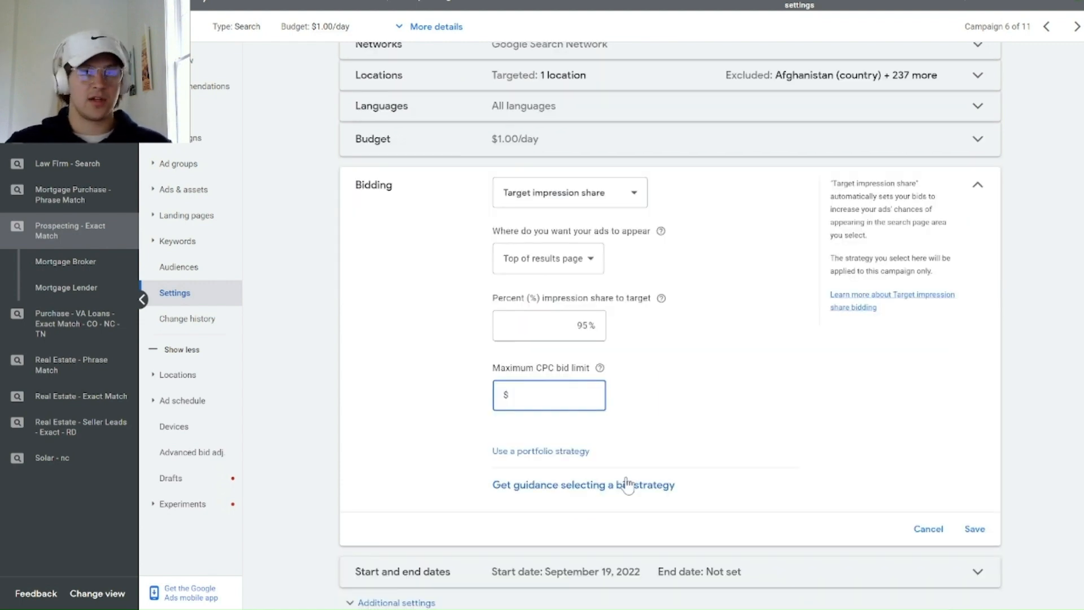
scroll(700, 476, "up", 2)
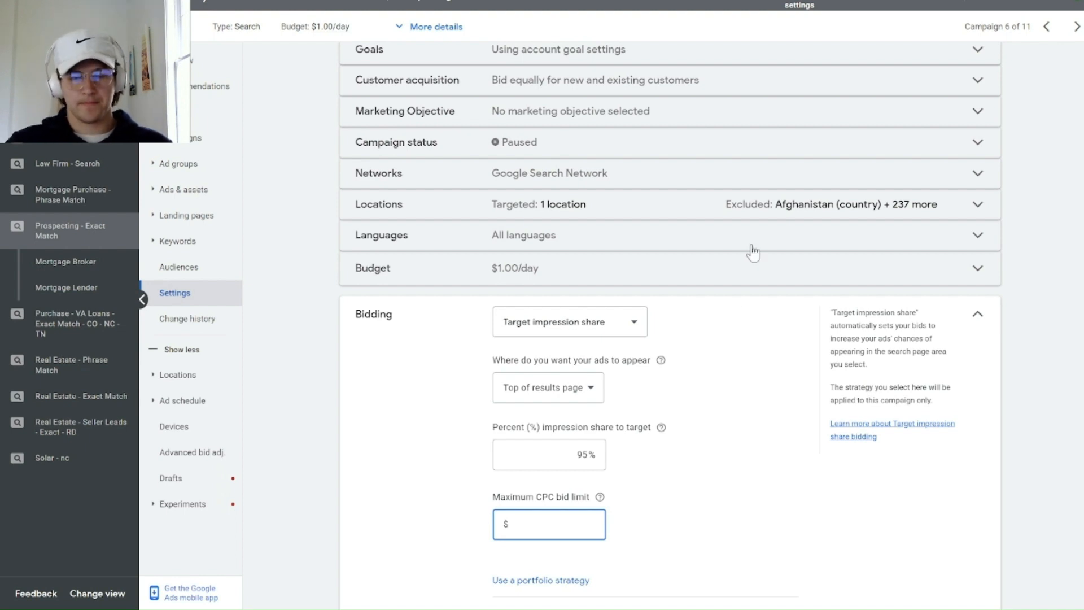
Open the Application Submitted conversion action's settings and examine its conversion value and offline conversion import options.
left_click(799, 3)
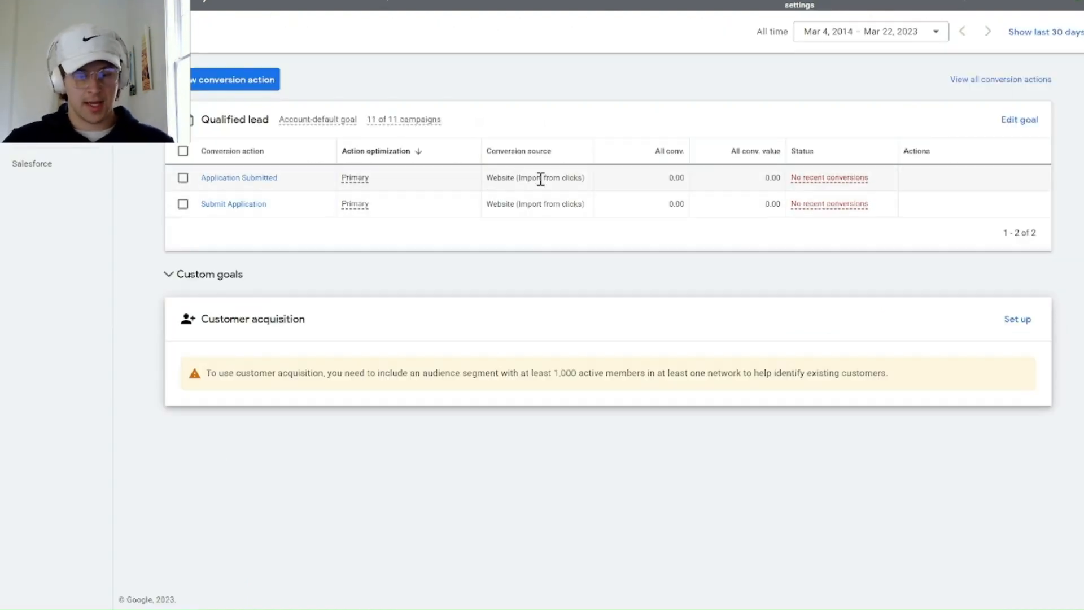
left_click(229, 178)
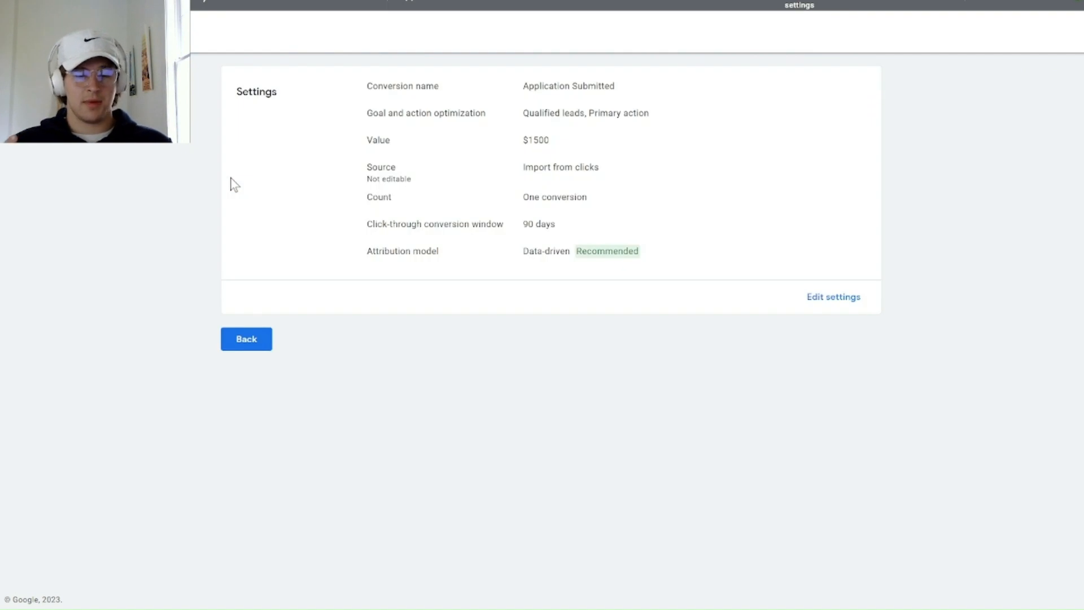
left_click(804, 305)
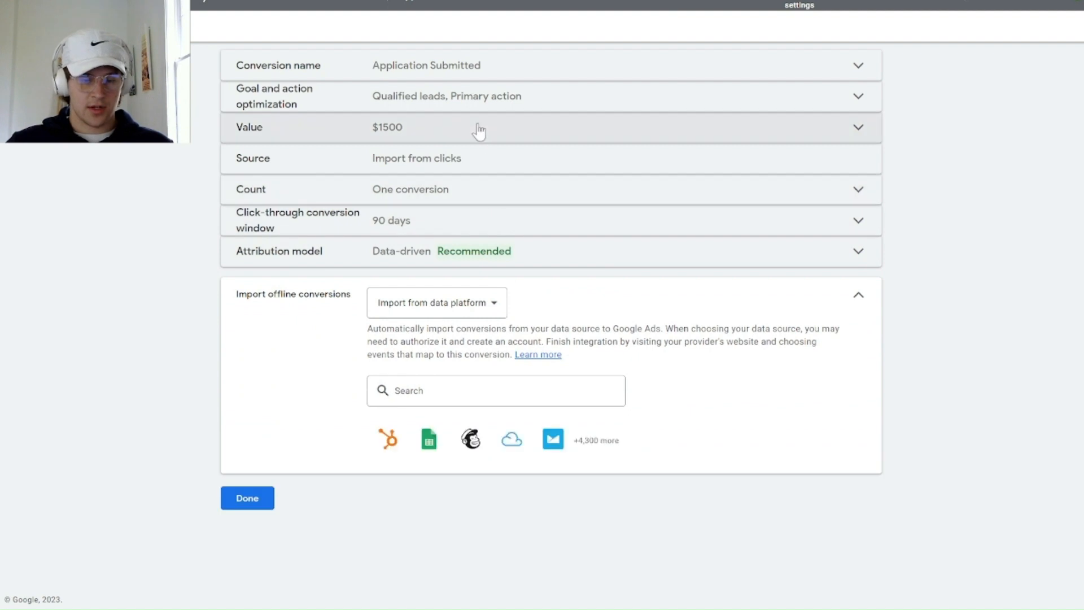
left_click(478, 131)
left_click(552, 226)
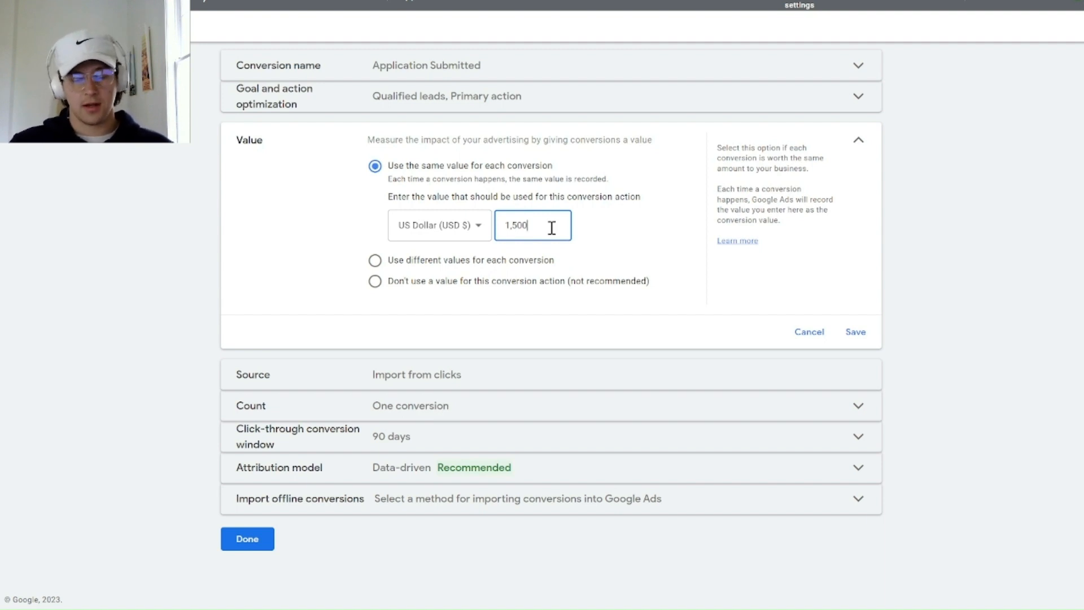
left_click(309, 504)
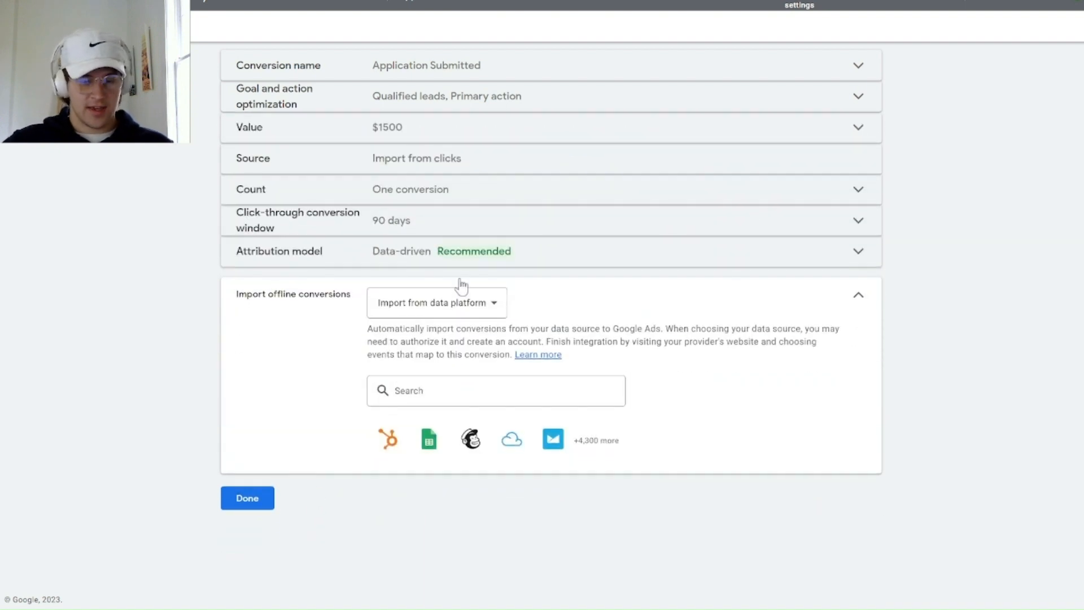